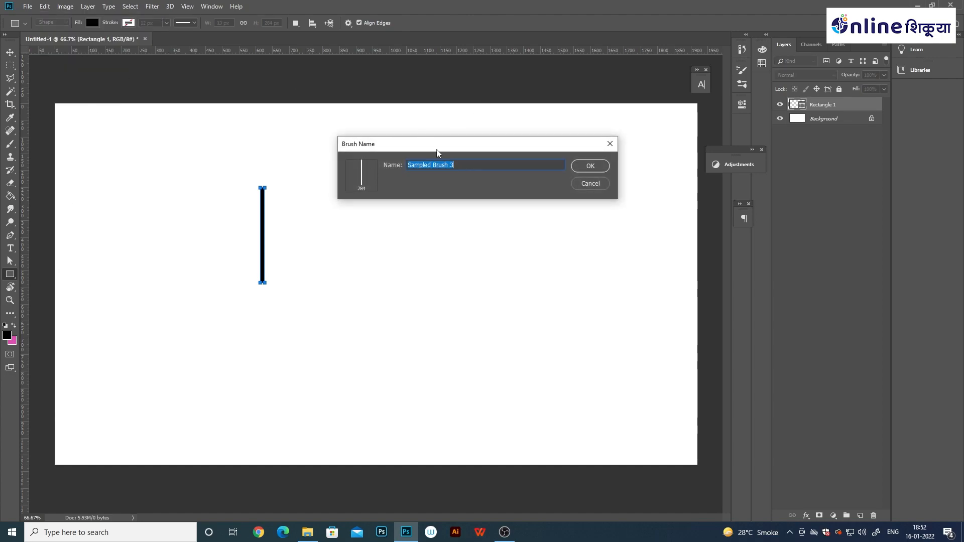
# - Save the sampled vertical line as a brush preset named Calligraphy 1, and hide the Rectangle 1 layer
pyautogui.write('Calligraphy 1')
pyautogui.click(590, 166)
pyautogui.press('b')
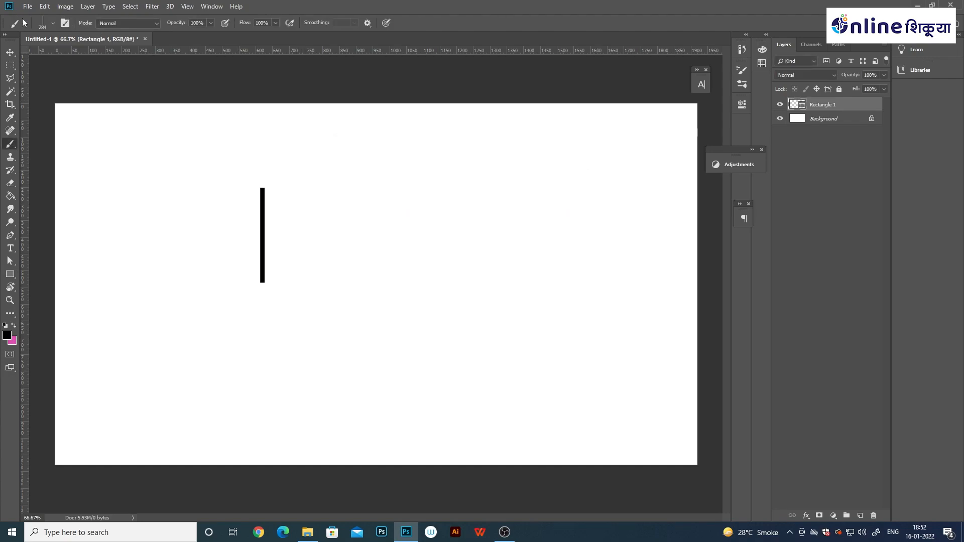
pyautogui.click(779, 104)
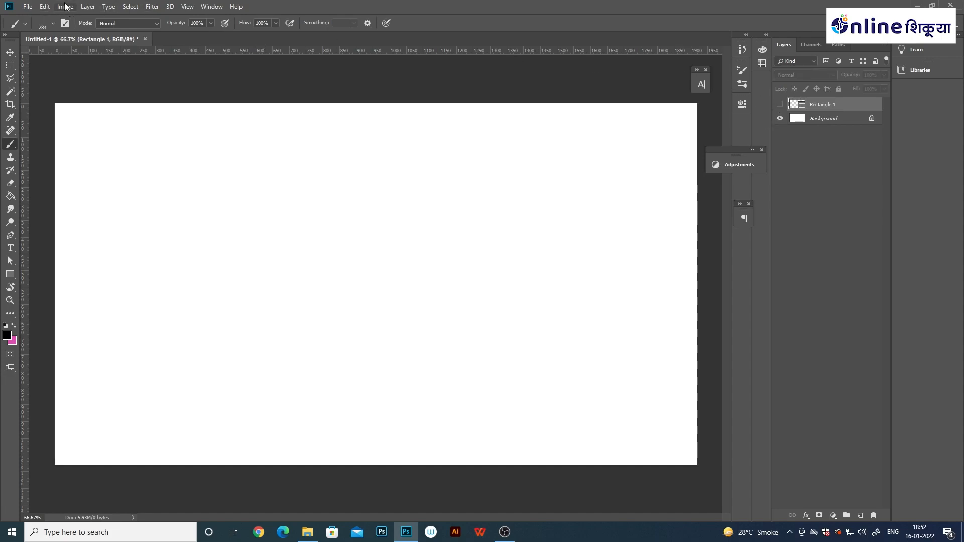
# - Show the list of brush presets containing Calligraphy 1, and add a new empty layer above Rectangle 1
pyautogui.click(45, 7)
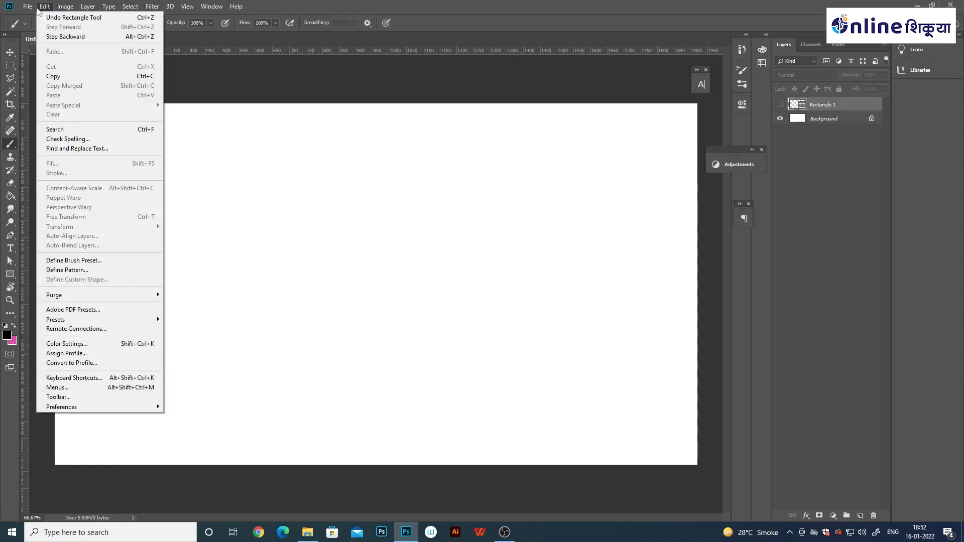
pyautogui.click(39, 7)
pyautogui.click(211, 6)
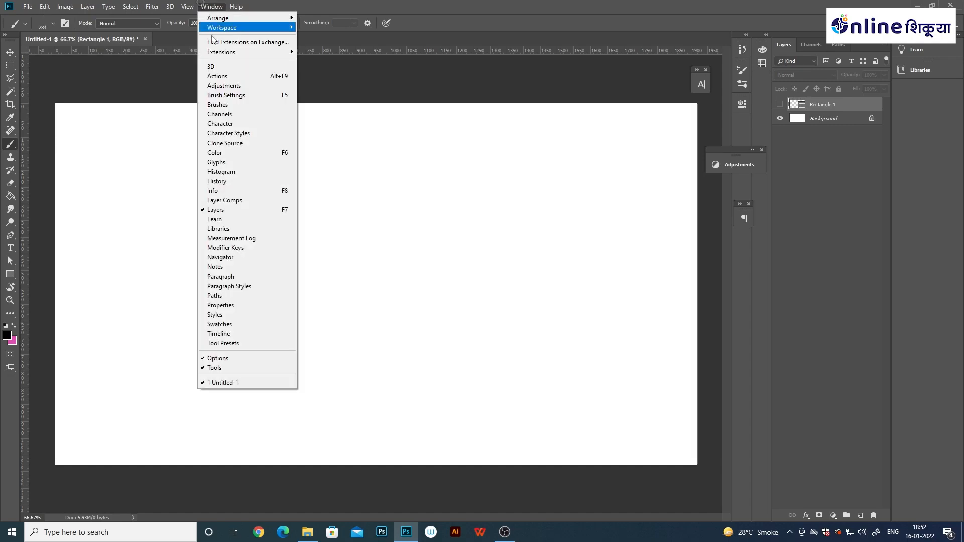
pyautogui.click(224, 106)
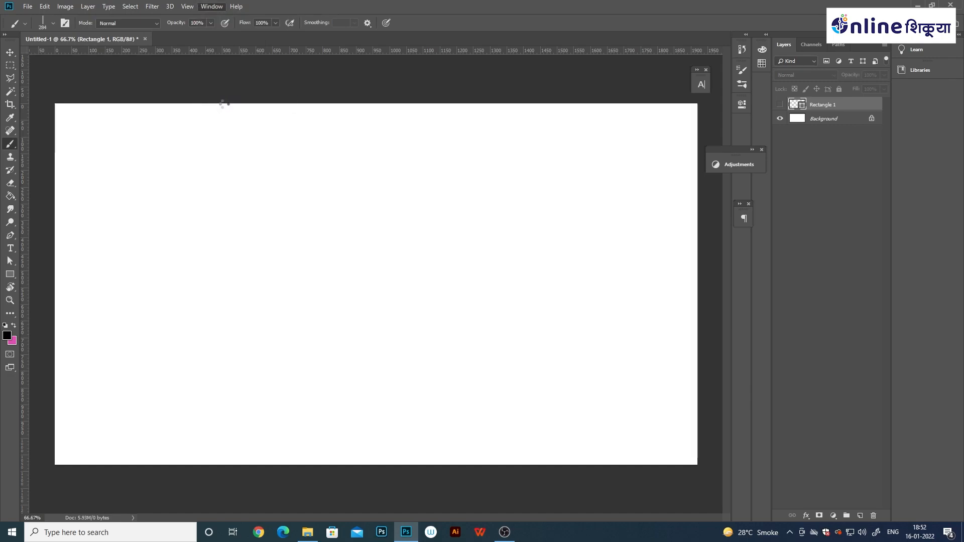
pyautogui.click(551, 66)
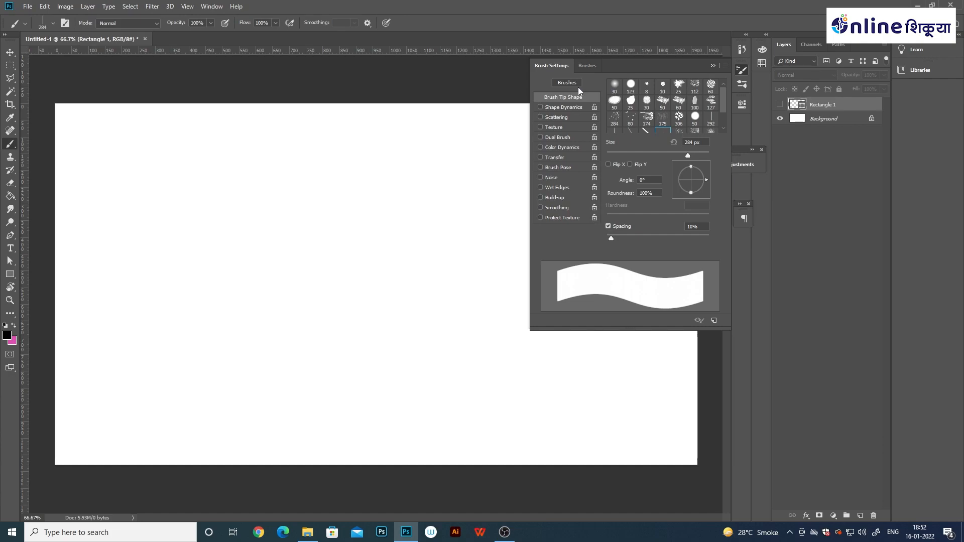
pyautogui.click(586, 66)
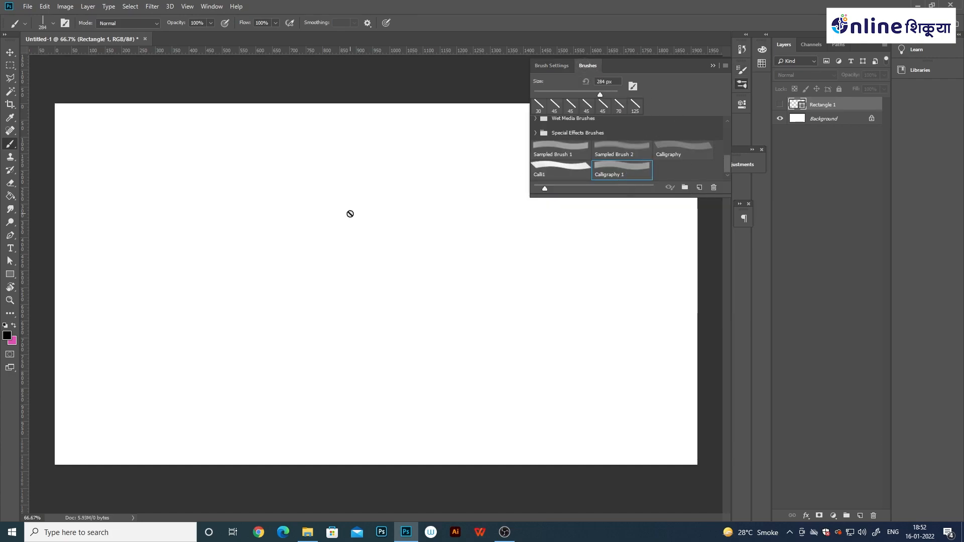
pyautogui.click(860, 515)
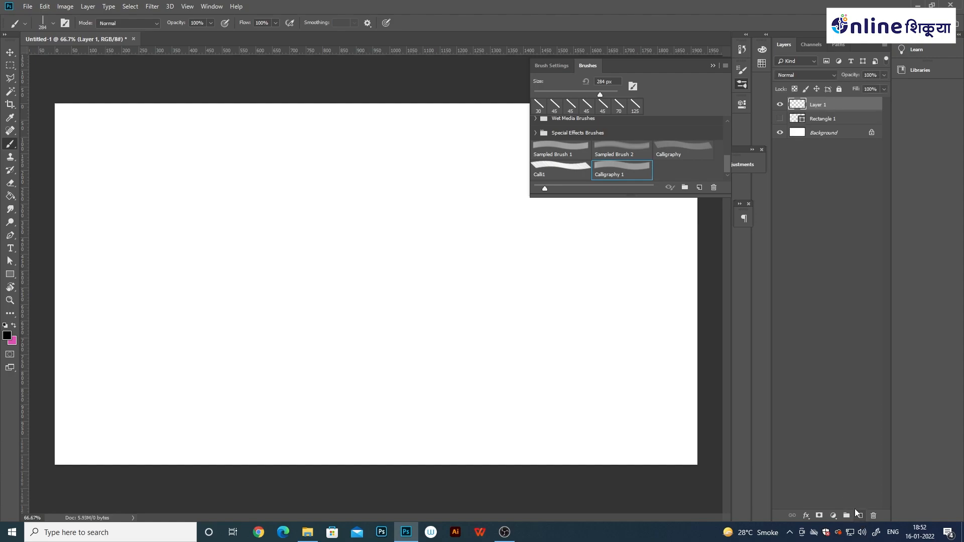
# - Try a 125° tip angle for the Calligraphy 1 brush and set the angle to 45°
pyautogui.click(551, 66)
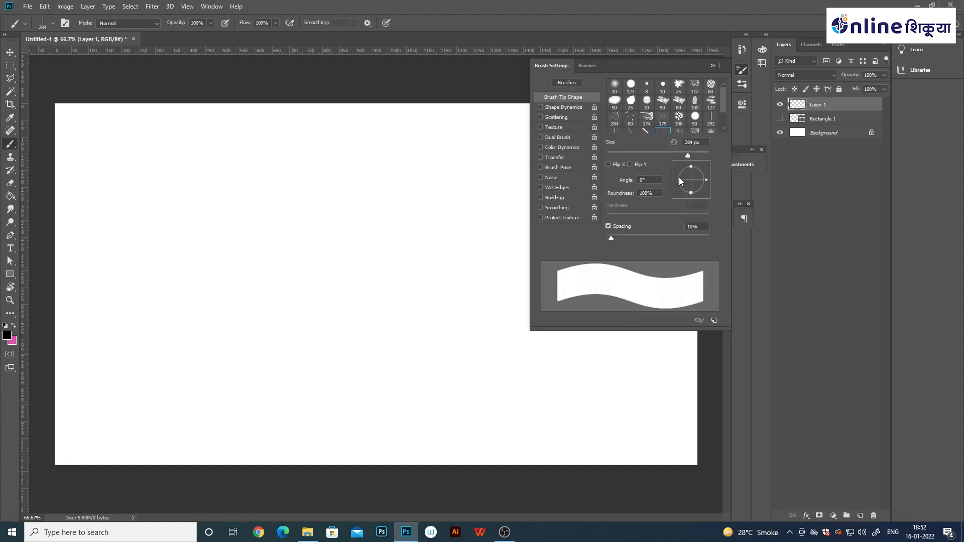
pyautogui.click(648, 180)
pyautogui.write('45')
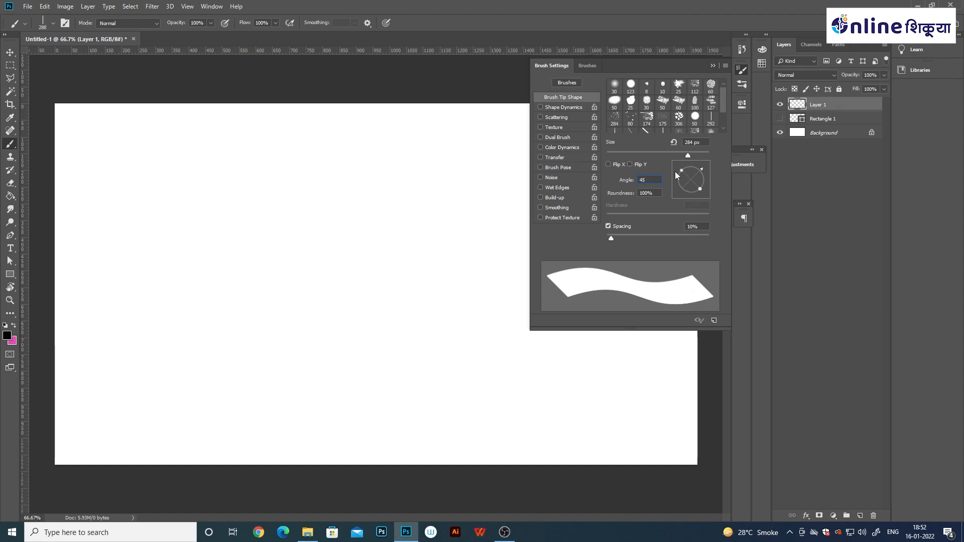
pyautogui.moveTo(650, 179); pyautogui.dragTo(619, 183)
pyautogui.write('125')
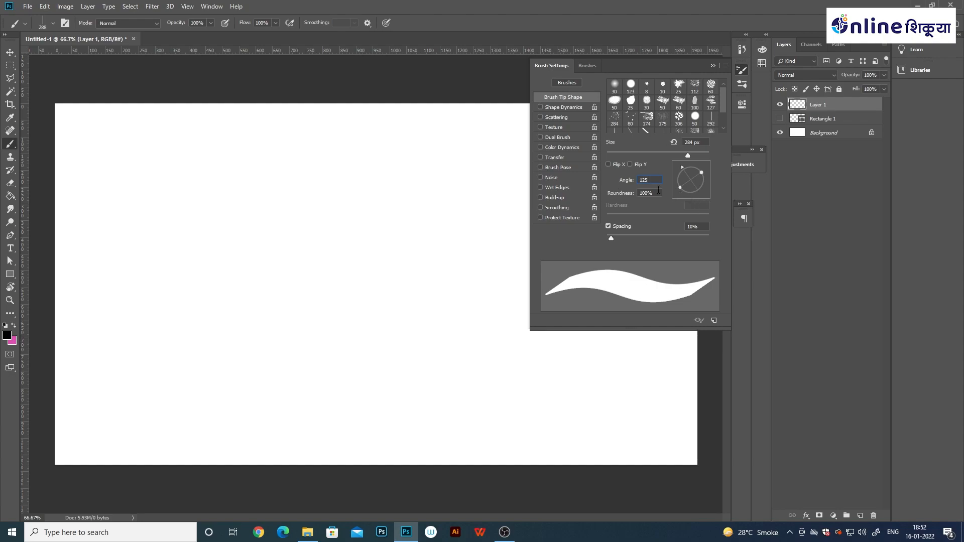
pyautogui.doubleClick(646, 181)
pyautogui.write('45')
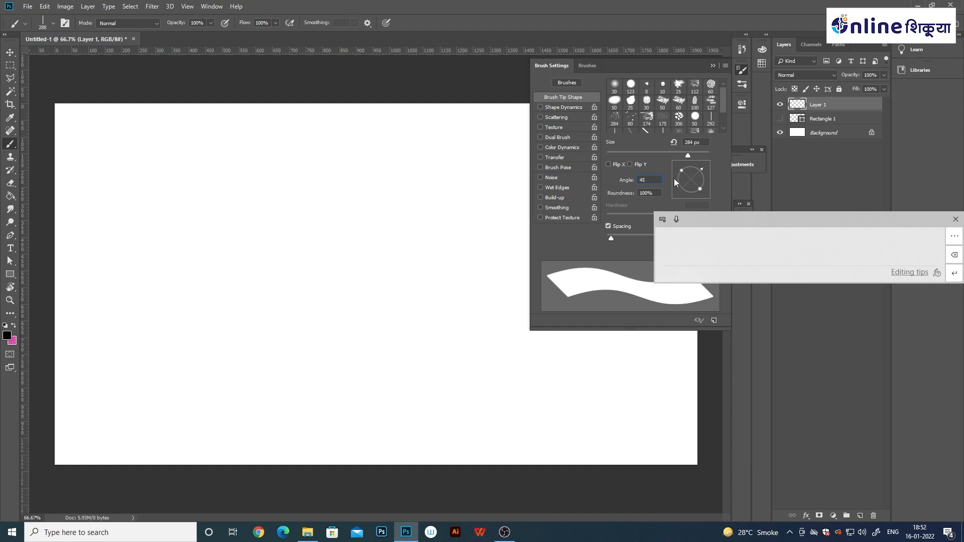
pyautogui.click(712, 66)
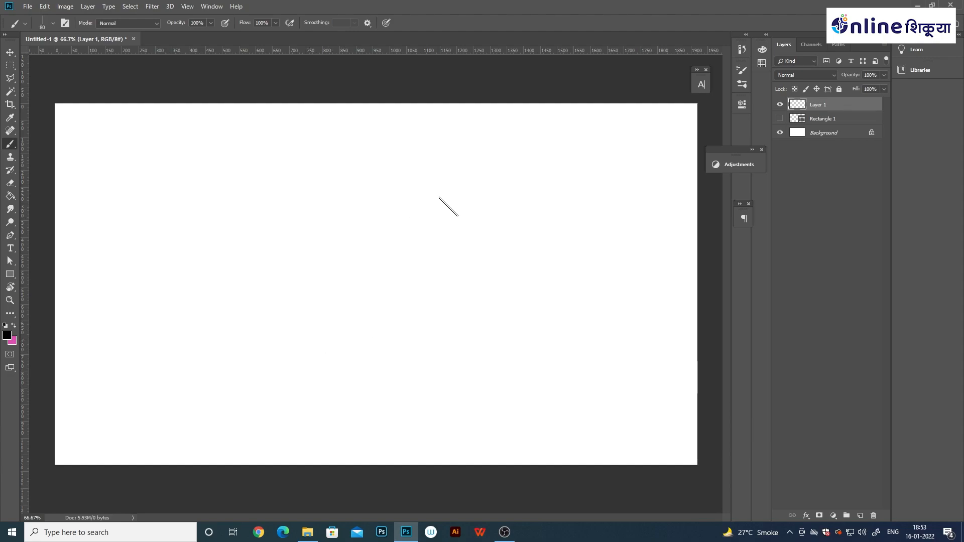
# - Paint vertical and horizontal test strokes with the angled 80 px calligraphy brush and undo them all
pyautogui.moveTo(467, 181); pyautogui.dragTo(481, 337)
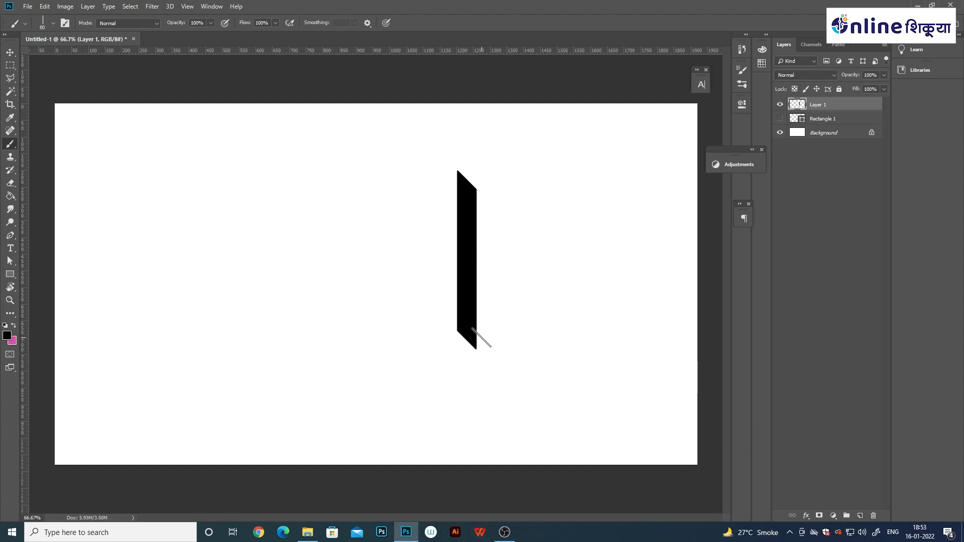
pyautogui.hotkey('ctrl', 'z')
pyautogui.moveTo(301, 316); pyautogui.dragTo(444, 328)
pyautogui.hotkey('ctrl', 'z')
pyautogui.moveTo(282, 281); pyautogui.dragTo(471, 282)
pyautogui.moveTo(560, 188); pyautogui.dragTo(548, 343)
pyautogui.hotkey('ctrl', 'z')
pyautogui.moveTo(321, 338); pyautogui.dragTo(536, 339)
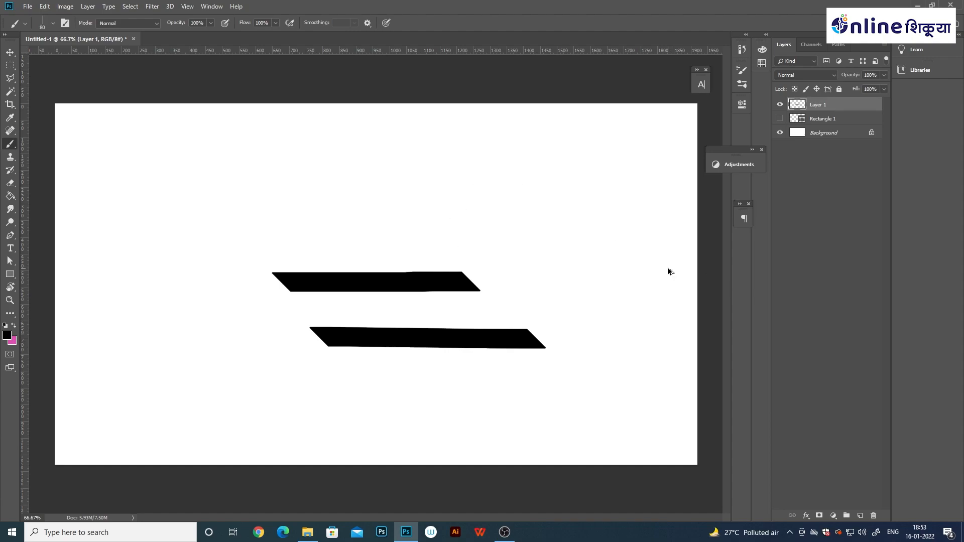
pyautogui.hotkey('ctrl', 'z')
pyautogui.hotkey('ctrl', 'z')
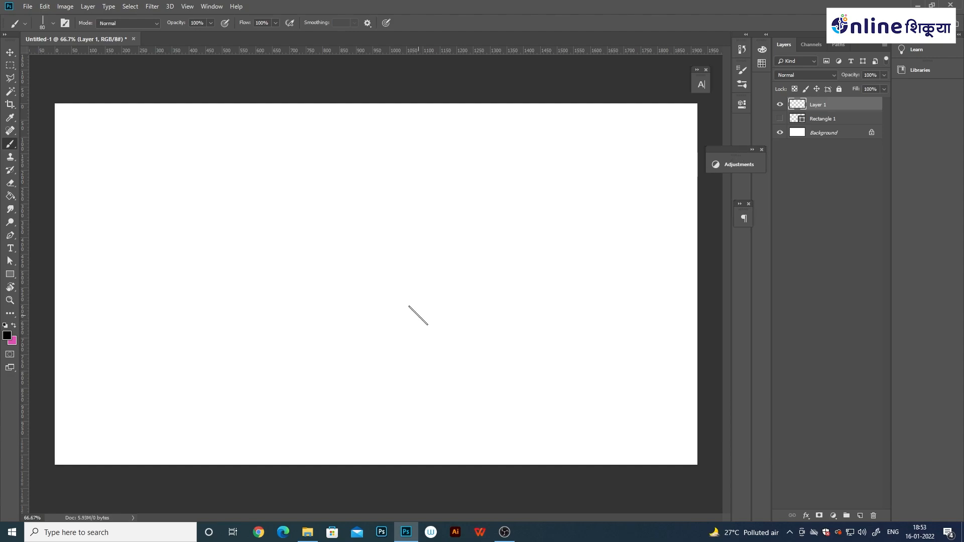
# - Select the Hard Round preset from the General Brushes
pyautogui.click(43, 23)
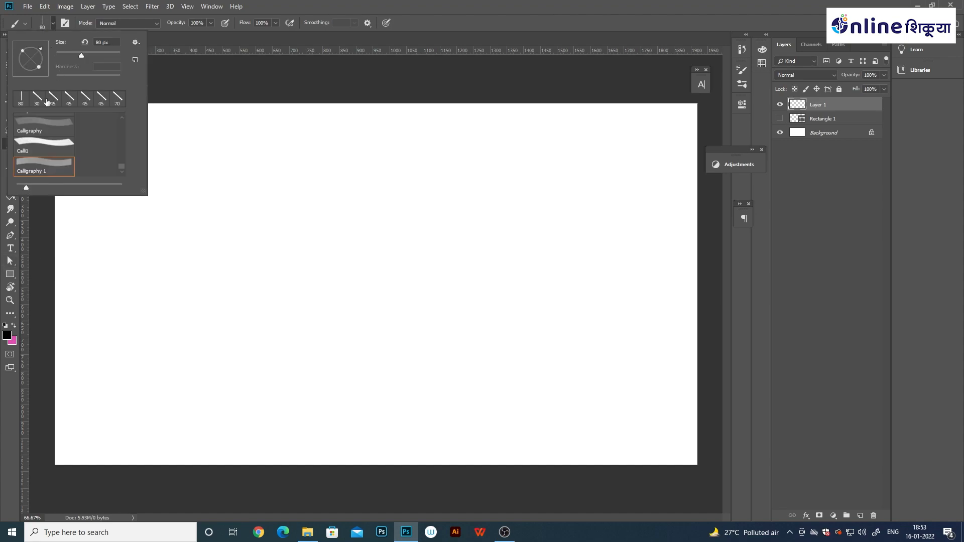
pyautogui.moveTo(120, 158); pyautogui.dragTo(123, 119)
pyautogui.click(61, 149)
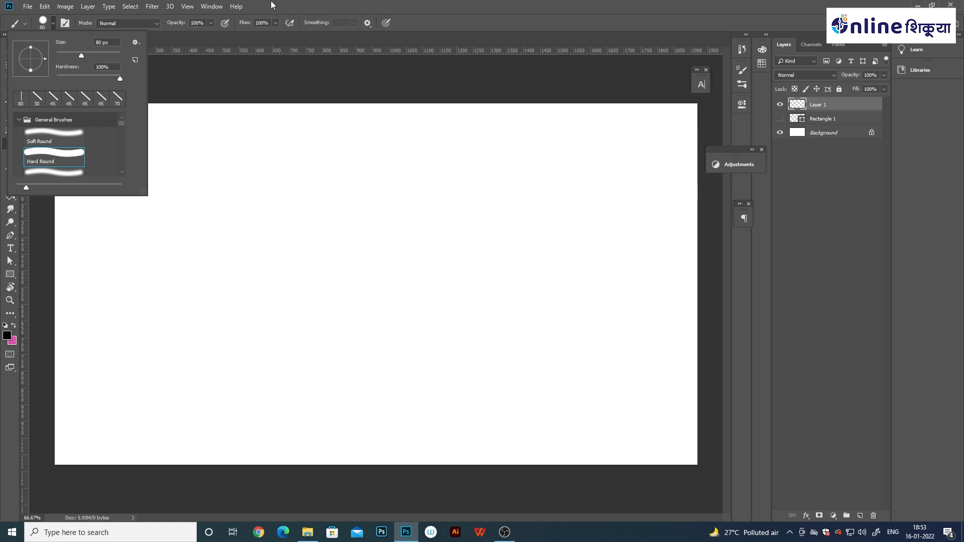
# - Enable Shape Dynamics for the Hard Round brush, with size and angle controlled by Pen Pressure and a minimum diameter of 22%
pyautogui.click(207, 8)
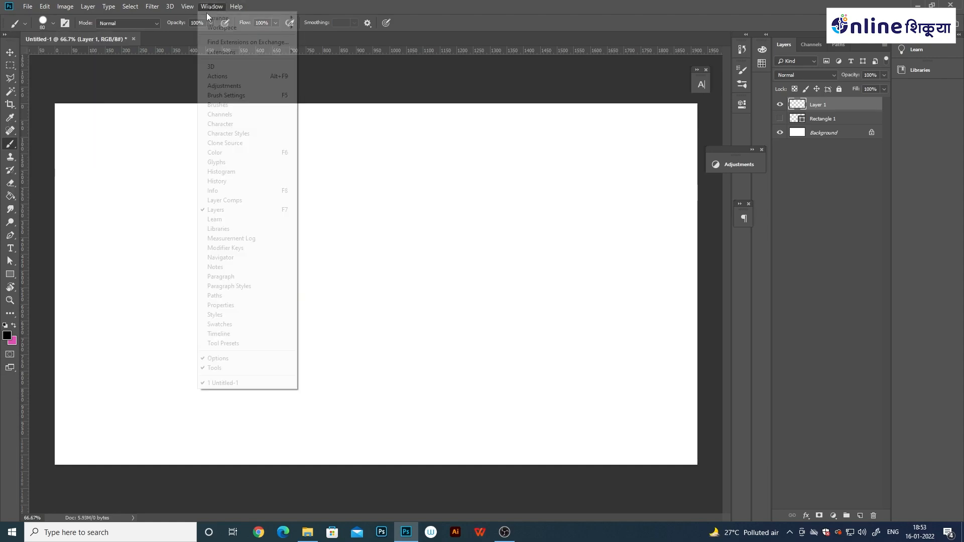
pyautogui.click(217, 104)
pyautogui.click(551, 65)
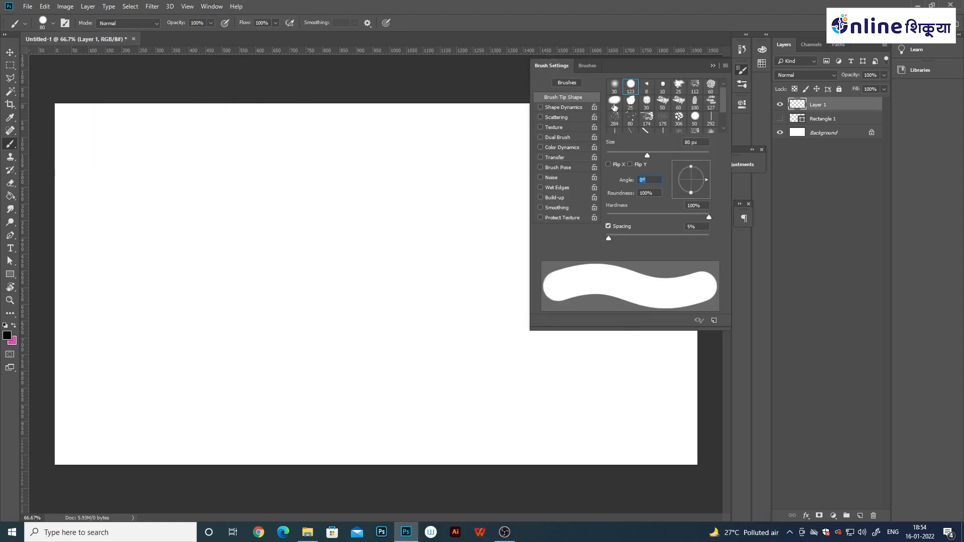
pyautogui.click(568, 107)
pyautogui.click(653, 103)
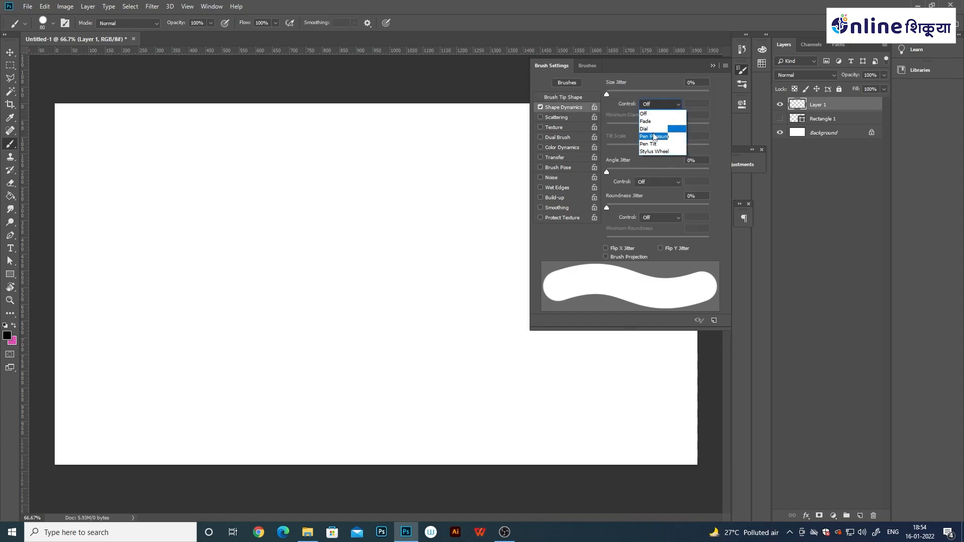
pyautogui.click(653, 130)
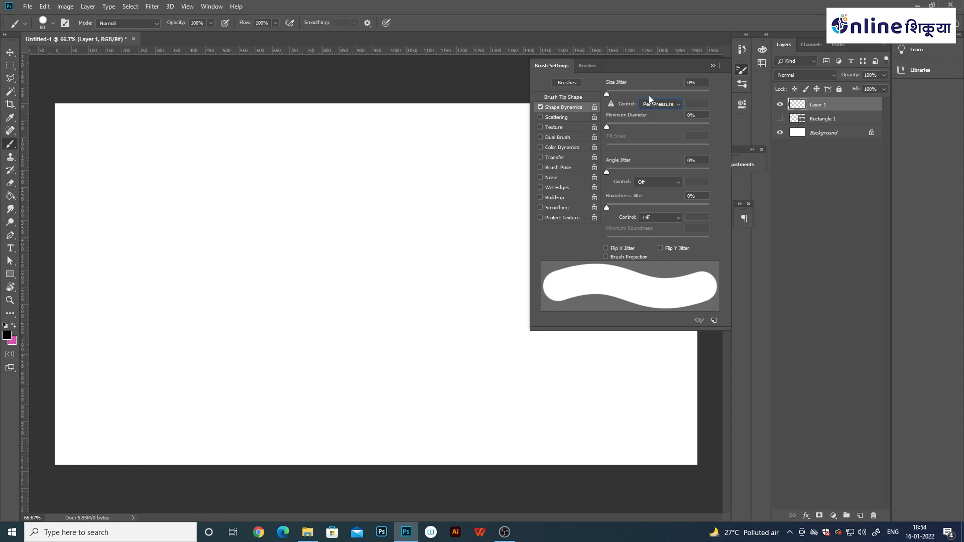
pyautogui.click(658, 182)
pyautogui.click(650, 209)
pyautogui.moveTo(607, 127); pyautogui.dragTo(664, 126)
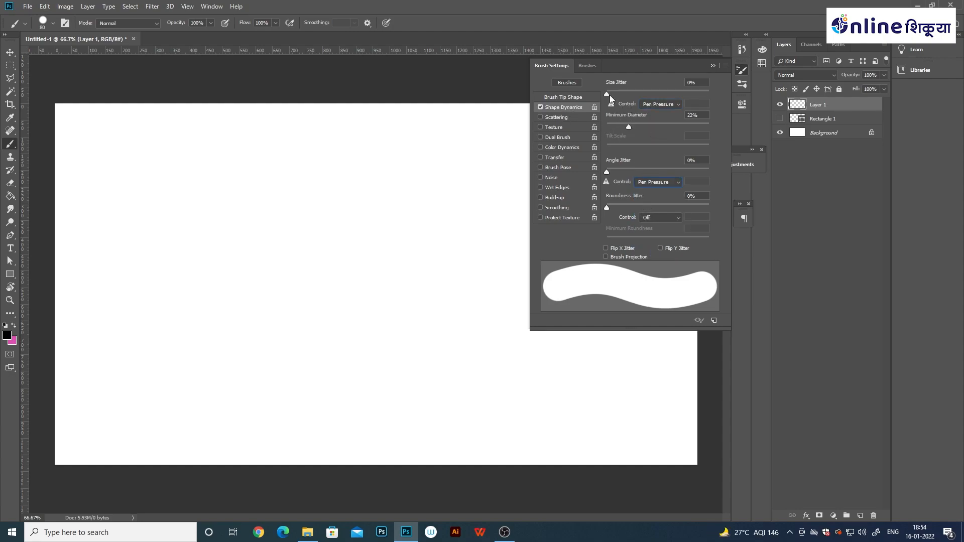
pyautogui.moveTo(609, 95)
pyautogui.mouseDown()
pyautogui.moveTo(697, 92)
pyautogui.moveTo(601, 101)
pyautogui.mouseUp()
pyautogui.click(712, 66)
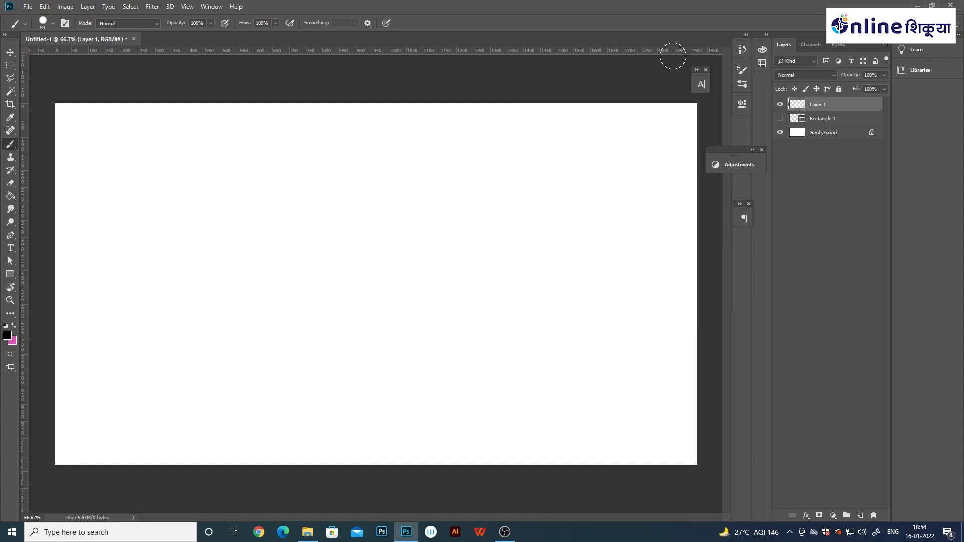
# - Paint a curved test stroke across the canvas with the brush reduced to 35 px, and replace its layer with a new empty one
pyautogui.press('[')
pyautogui.press('[')
pyautogui.press('[')
pyautogui.press('[')
pyautogui.press('[')
pyautogui.moveTo(211, 305)
pyautogui.mouseDown()
pyautogui.moveTo(241, 311)
pyautogui.moveTo(308, 269)
pyautogui.moveTo(394, 243)
pyautogui.moveTo(447, 268)
pyautogui.moveTo(525, 274)
pyautogui.mouseUp()
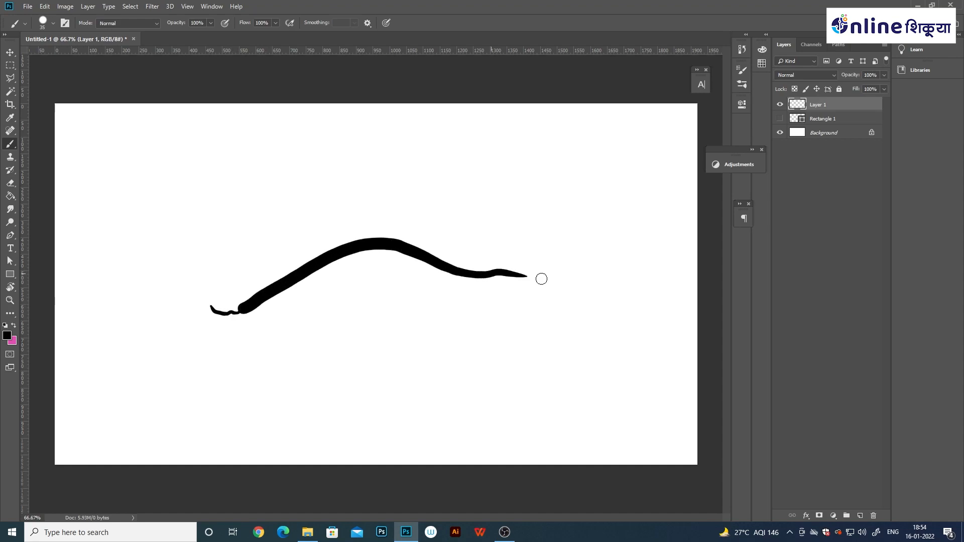
pyautogui.press('Delete')
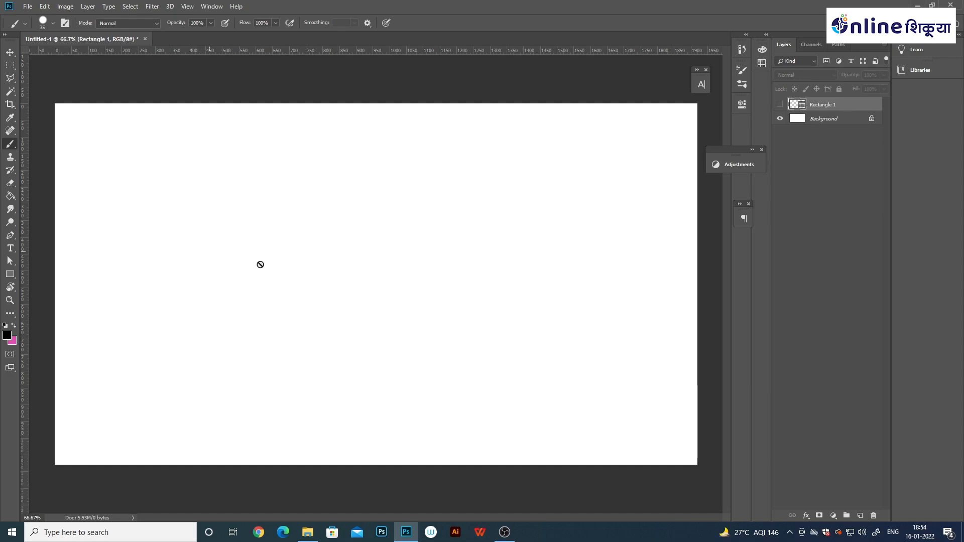
pyautogui.click(860, 515)
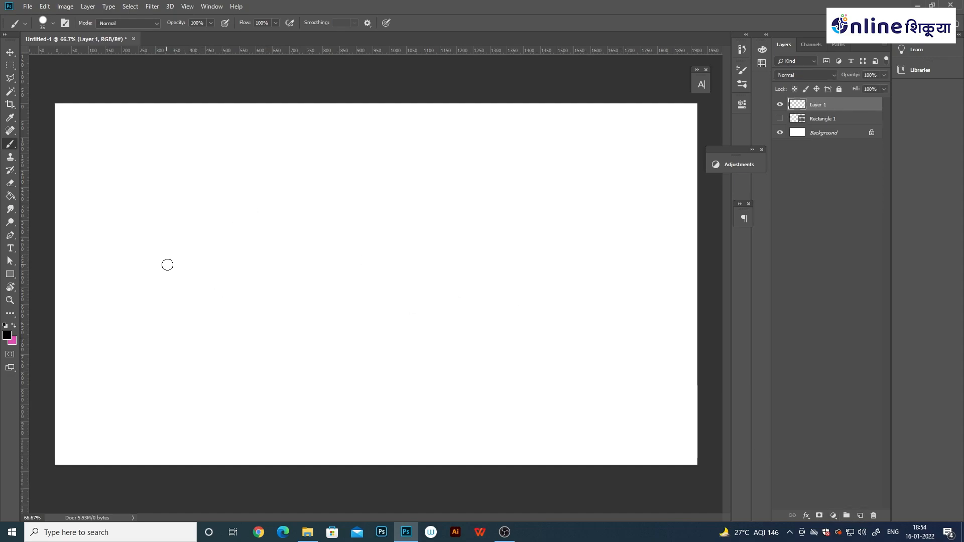
# - Paint a nearly horizontal test stroke from thin to thick across the canvas, and undo all of its marks
pyautogui.moveTo(152, 258)
pyautogui.mouseDown()
pyautogui.moveTo(277, 274)
pyautogui.moveTo(562, 269)
pyautogui.mouseUp()
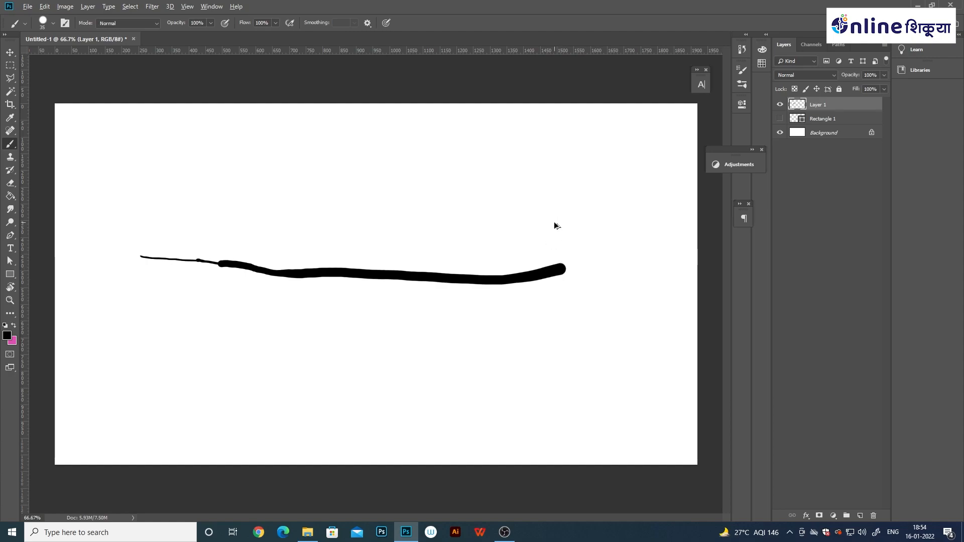
pyautogui.hotkey('ctrl', 'z')
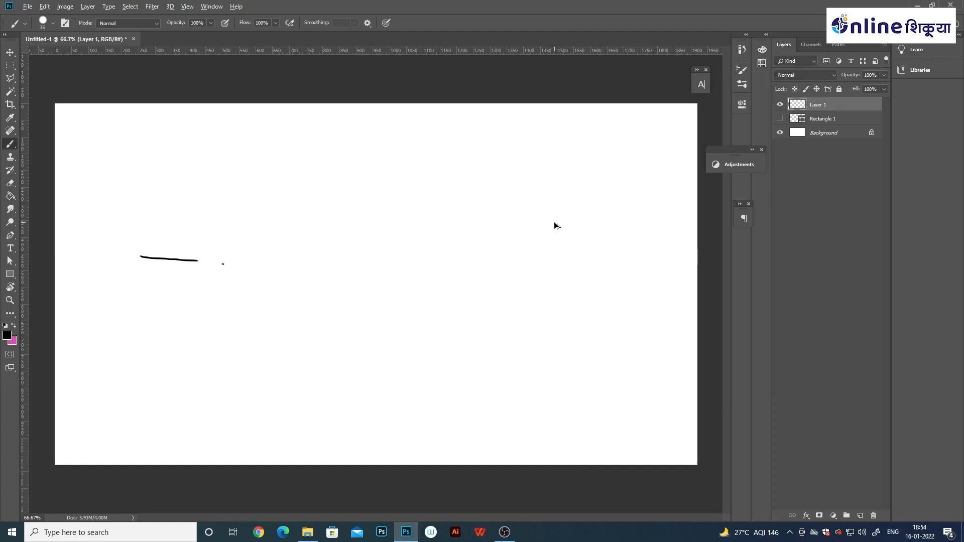
pyautogui.hotkey('ctrl', 'alt', 'z')
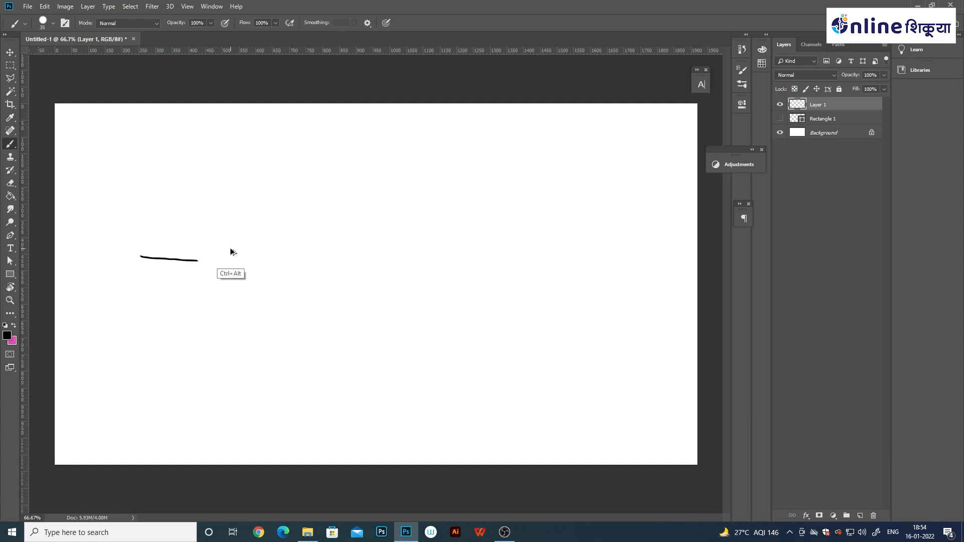
pyautogui.hotkey('ctrl', 'alt', 'z')
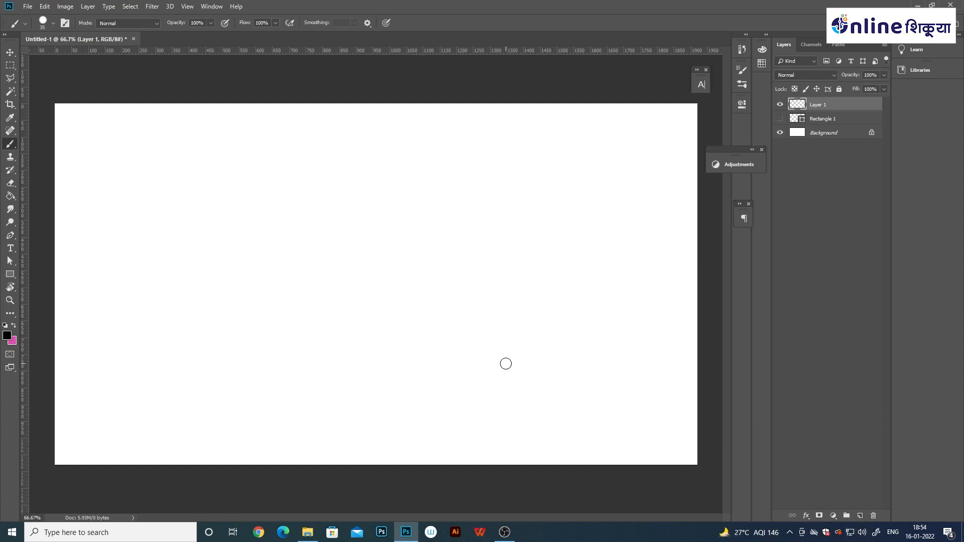
# - Switch the brush back to the saved Calligraphy 1 preset
pyautogui.click(53, 23)
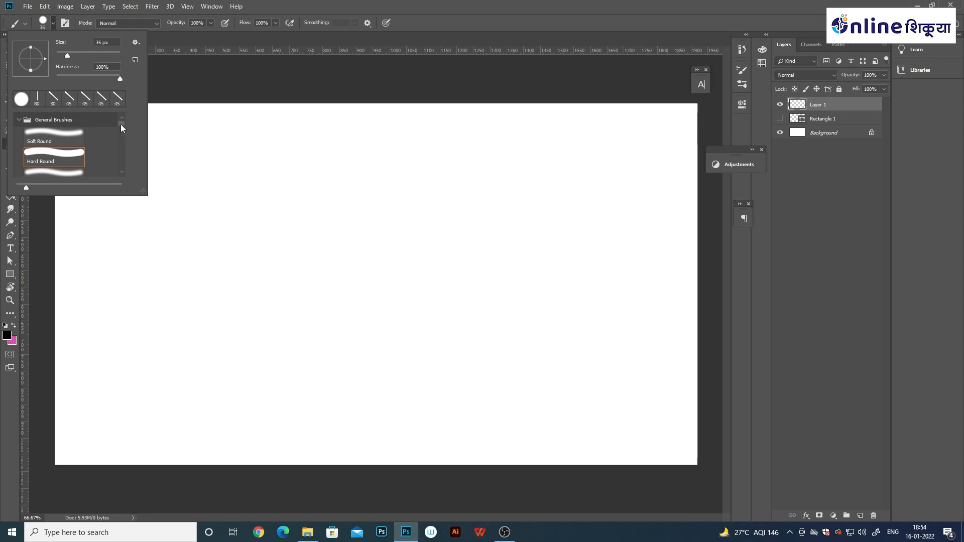
pyautogui.moveTo(121, 124); pyautogui.dragTo(125, 194)
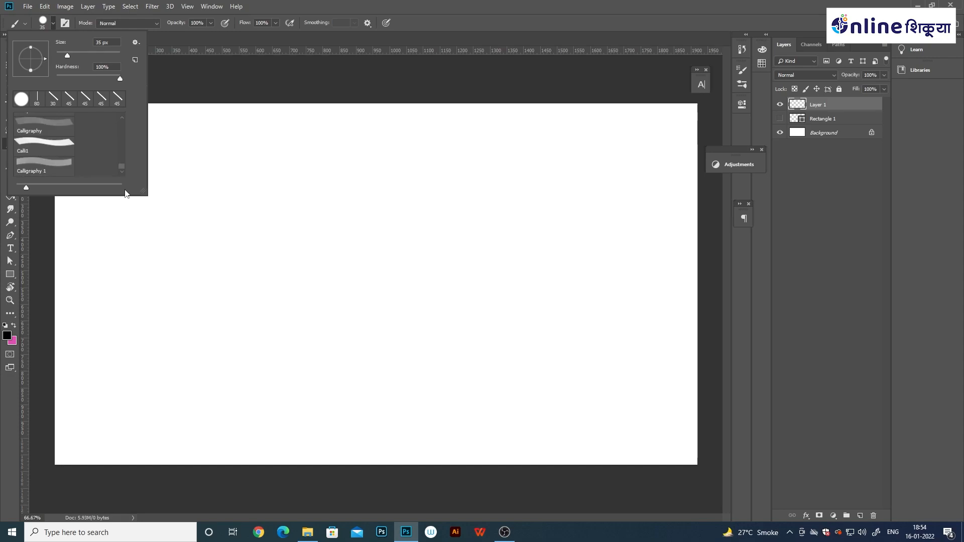
pyautogui.click(46, 165)
pyautogui.click(211, 6)
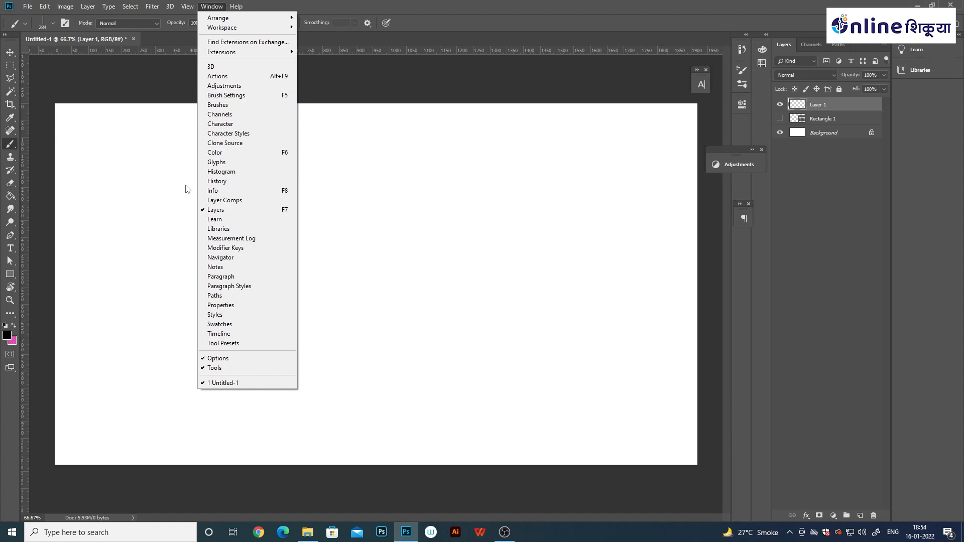
pyautogui.click(224, 126)
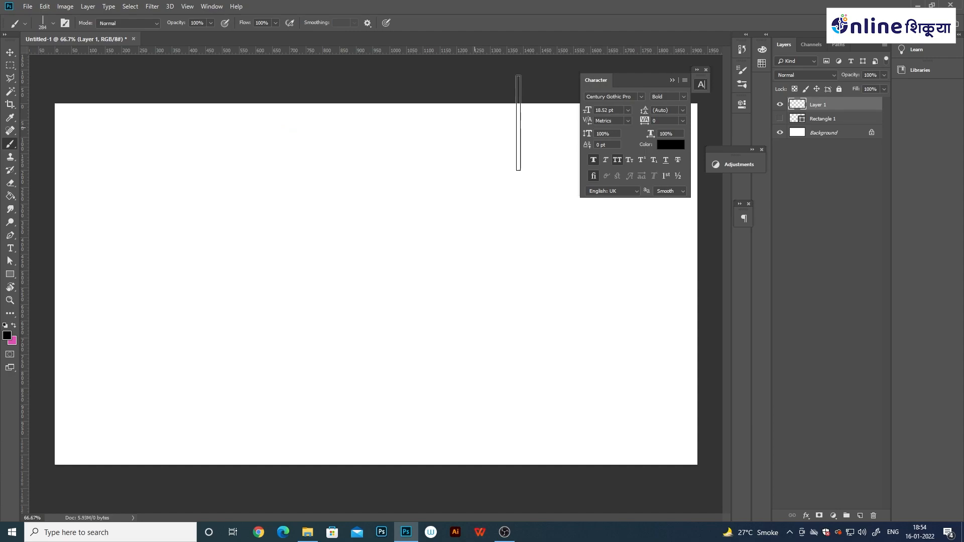
# - Set the tip angle of the Calligraphy 1 brush to 45° in its brush tip shape settings
pyautogui.click(672, 81)
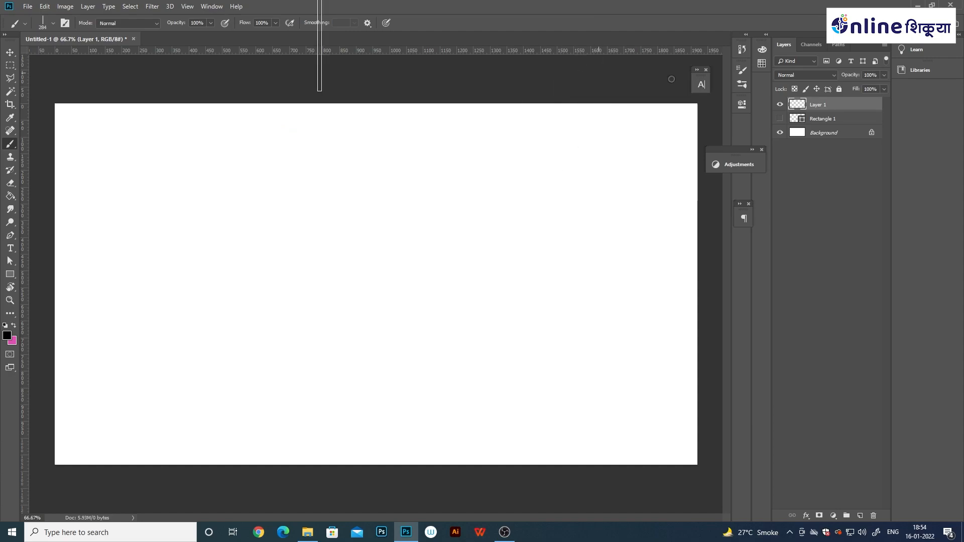
pyautogui.click(212, 6)
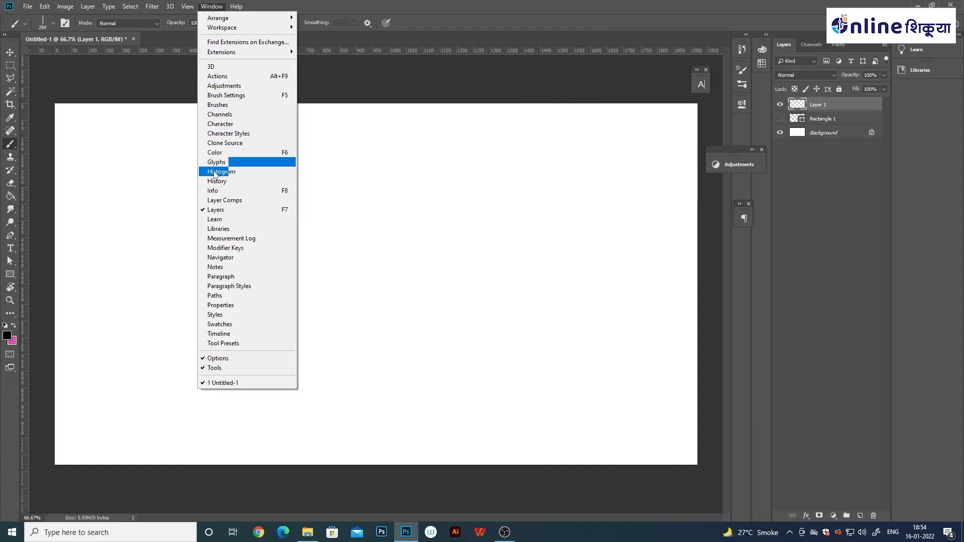
pyautogui.click(231, 105)
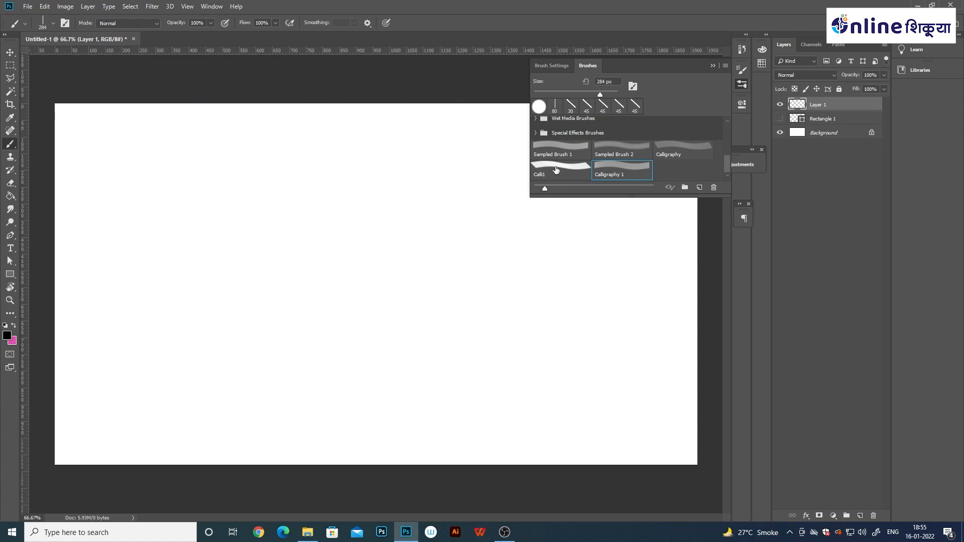
pyautogui.click(550, 65)
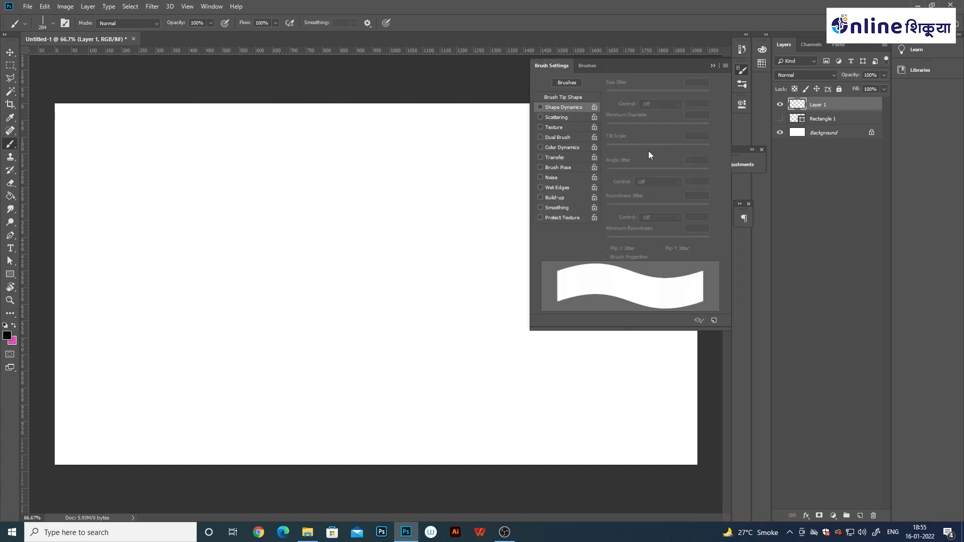
pyautogui.click(563, 99)
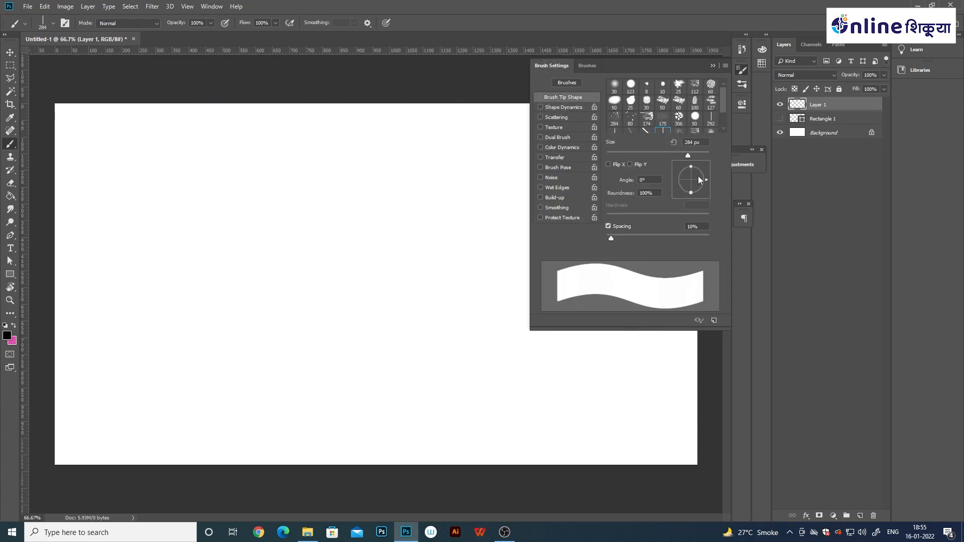
pyautogui.click(626, 181)
pyautogui.write('45')
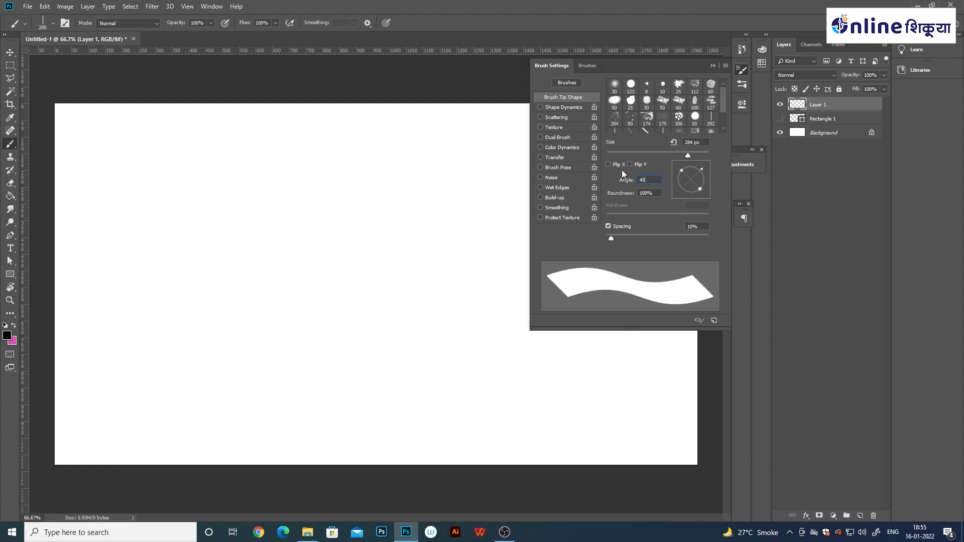
pyautogui.click(712, 65)
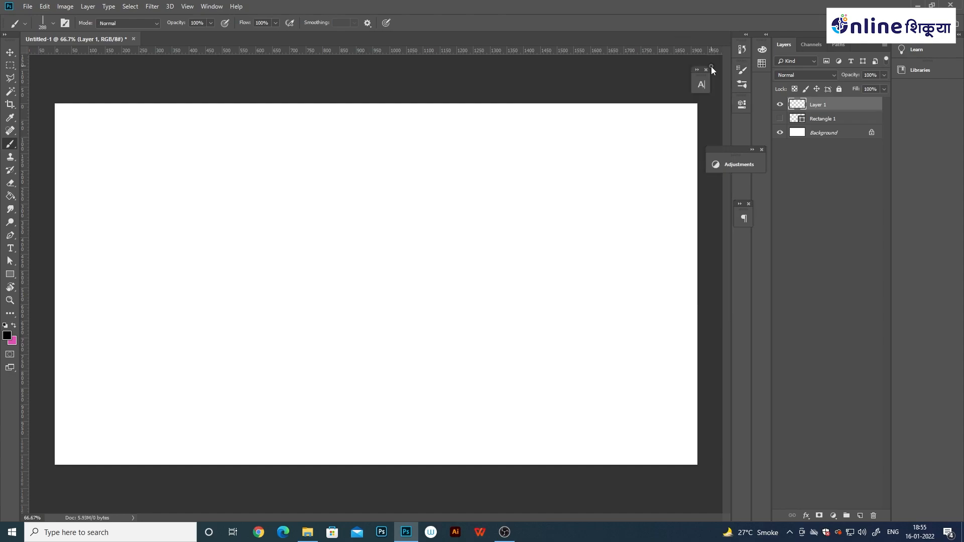
# - Reduce the brush to 70 px and paint a straight horizontal headline about 1100 px long on Layer 1, undoing the shorter first attempt
pyautogui.press('[')
pyautogui.press('[')
pyautogui.press('[')
pyautogui.press('[')
pyautogui.press('[')
pyautogui.press('[')
pyautogui.press('[')
pyautogui.press('[')
pyautogui.press('[')
pyautogui.moveTo(177, 204); pyautogui.dragTo(353, 203)
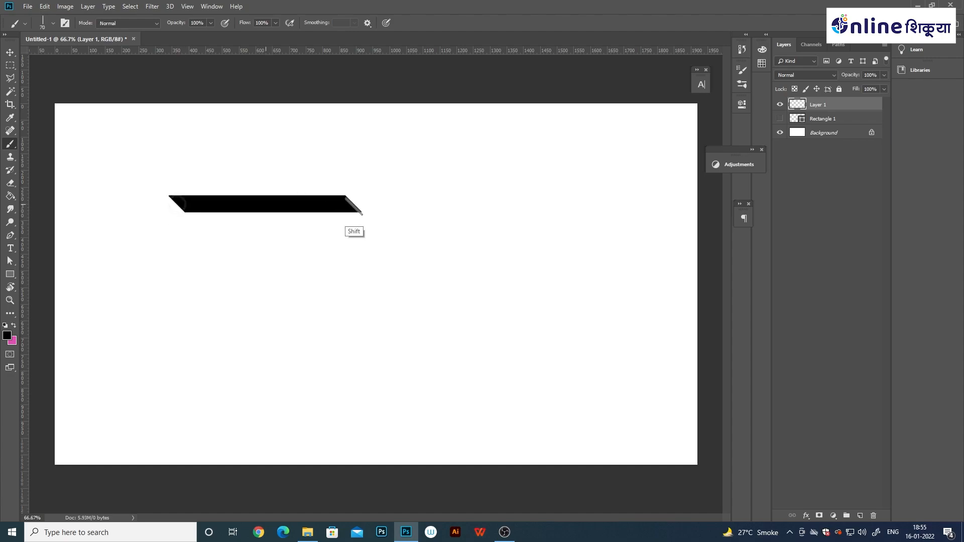
pyautogui.hotkey('ctrl', 'z')
pyautogui.moveTo(179, 205); pyautogui.dragTo(531, 204)
pyautogui.hotkey('ctrl', 'z')
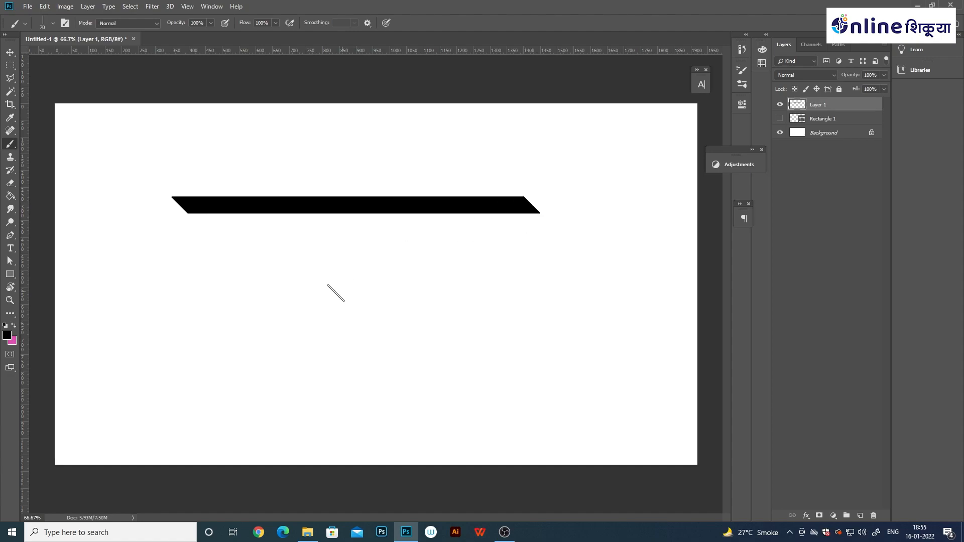
# - Add a new layer above the headline layer, and paint and undo two rising test strokes on it
pyautogui.click(859, 516)
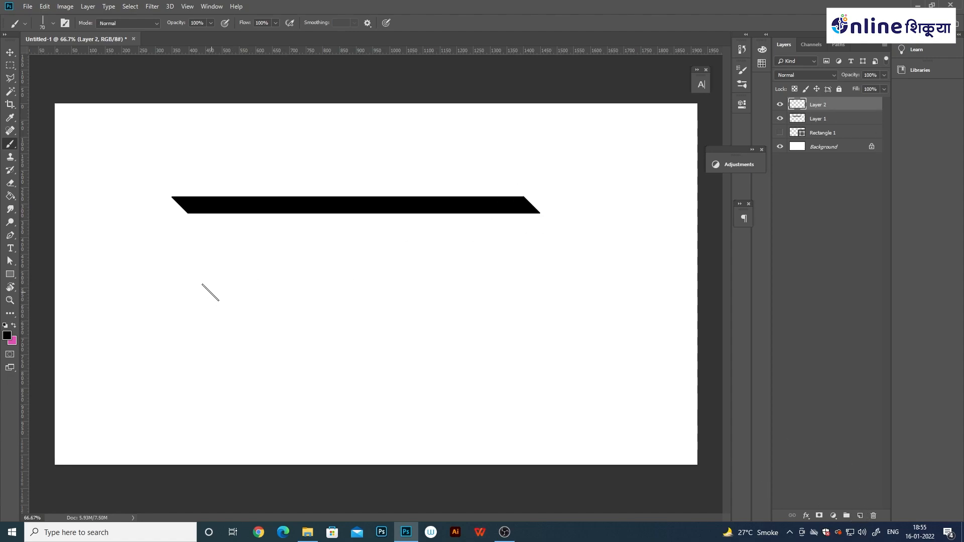
pyautogui.moveTo(197, 287)
pyautogui.mouseDown()
pyautogui.moveTo(240, 277)
pyautogui.moveTo(441, 337)
pyautogui.moveTo(552, 277)
pyautogui.mouseUp()
pyautogui.hotkey('ctrl', 'z')
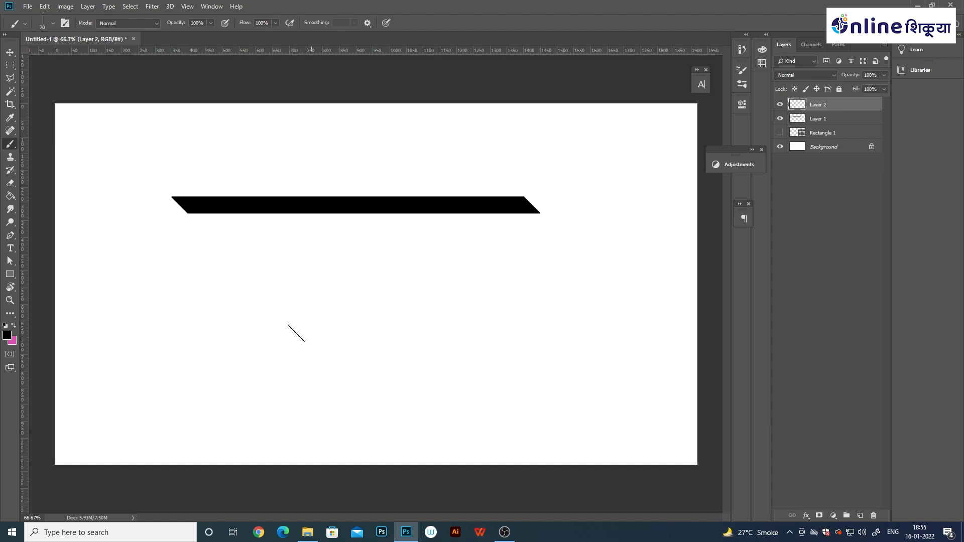
pyautogui.moveTo(219, 300)
pyautogui.mouseDown()
pyautogui.moveTo(374, 292)
pyautogui.moveTo(552, 244)
pyautogui.mouseUp()
pyautogui.hotkey('ctrl', 'z')
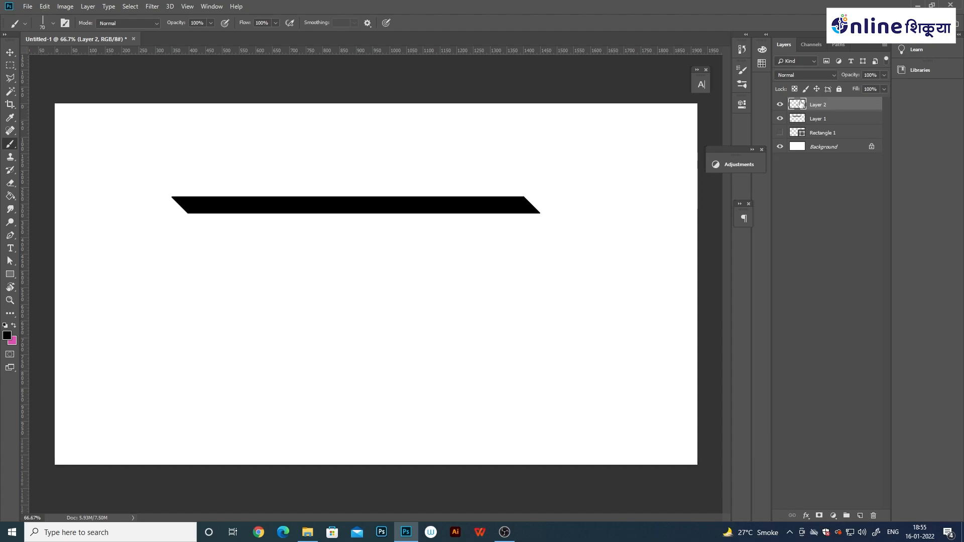
# - Paint the Devanagari letter ग hanging from the headline on the empty Layer 2
pyautogui.click(818, 120)
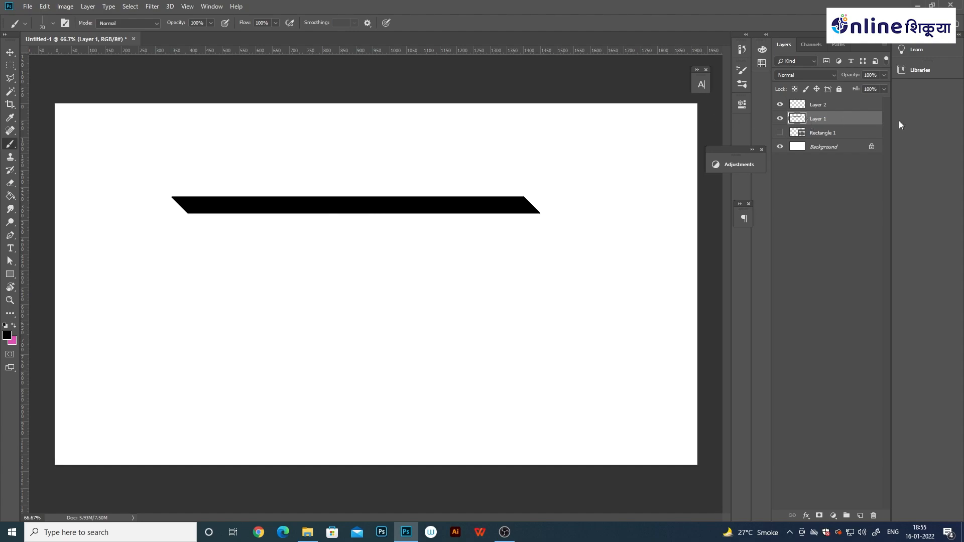
pyautogui.click(810, 104)
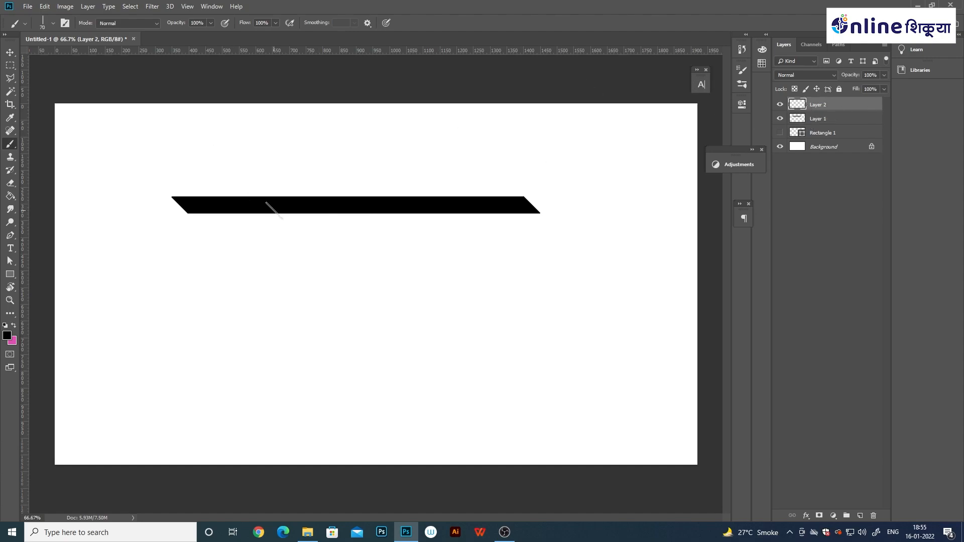
pyautogui.moveTo(269, 201)
pyautogui.mouseDown()
pyautogui.moveTo(259, 301)
pyautogui.moveTo(254, 255)
pyautogui.mouseUp()
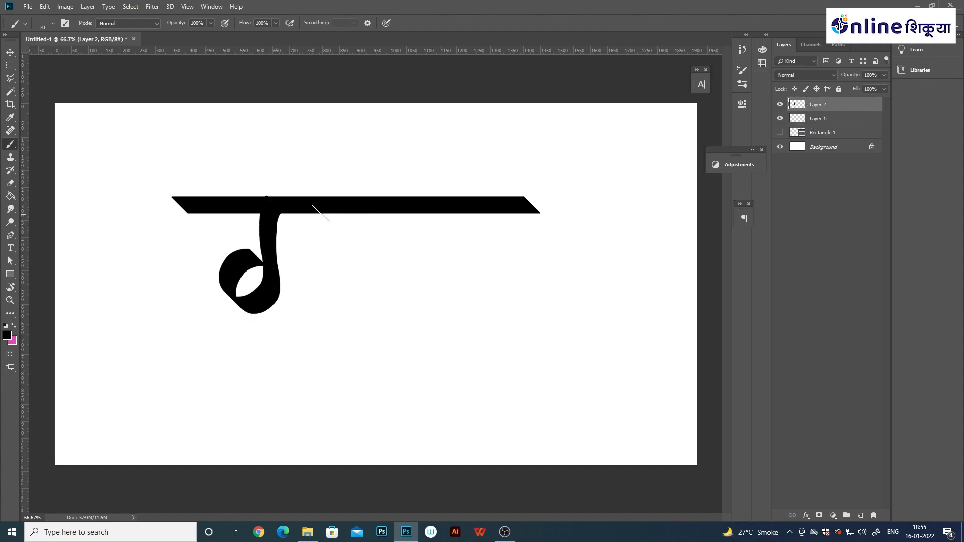
pyautogui.moveTo(327, 213); pyautogui.dragTo(295, 311)
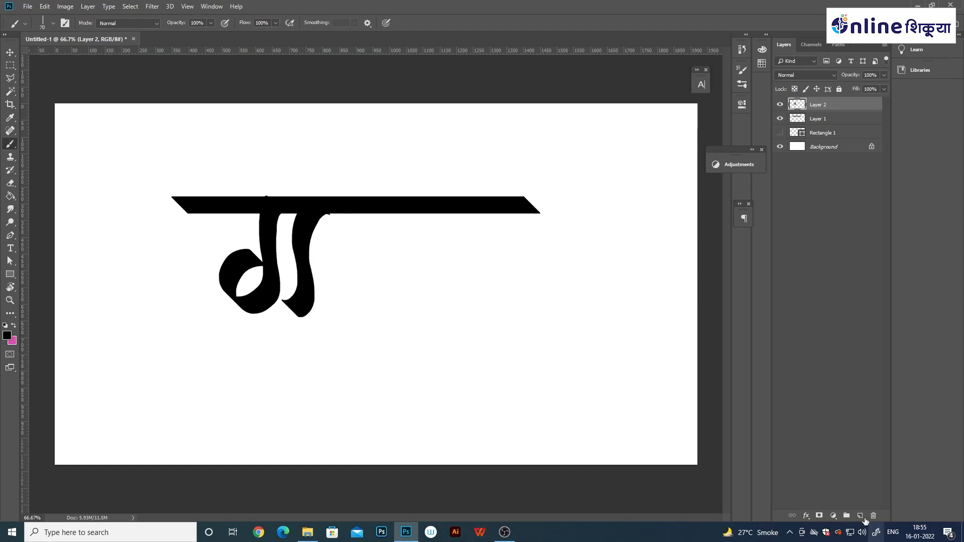
# - Create a new layer and paint the letter ण on it, beside the letter ग below the headline
pyautogui.click(860, 516)
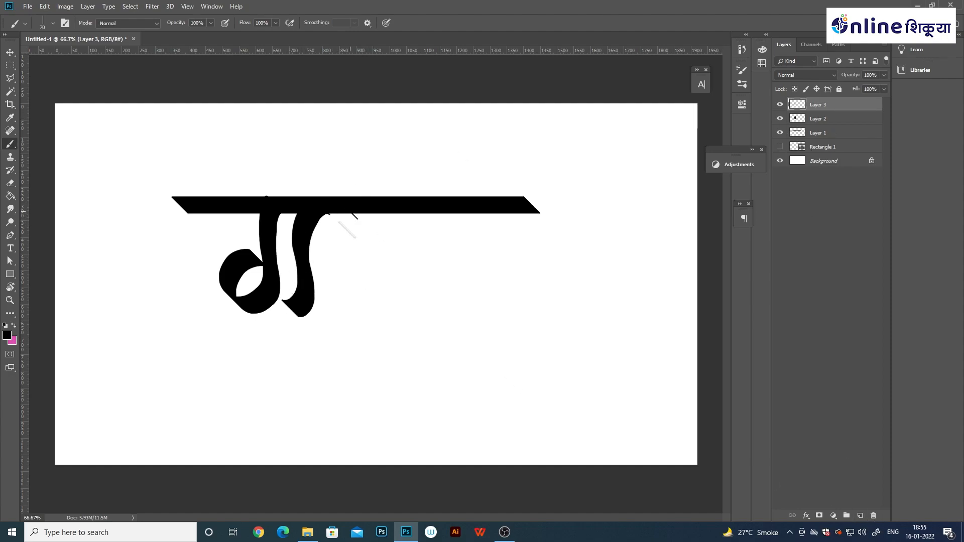
pyautogui.moveTo(347, 216)
pyautogui.mouseDown()
pyautogui.moveTo(346, 272)
pyautogui.moveTo(360, 292)
pyautogui.moveTo(388, 284)
pyautogui.mouseUp()
pyautogui.moveTo(385, 216); pyautogui.dragTo(366, 277)
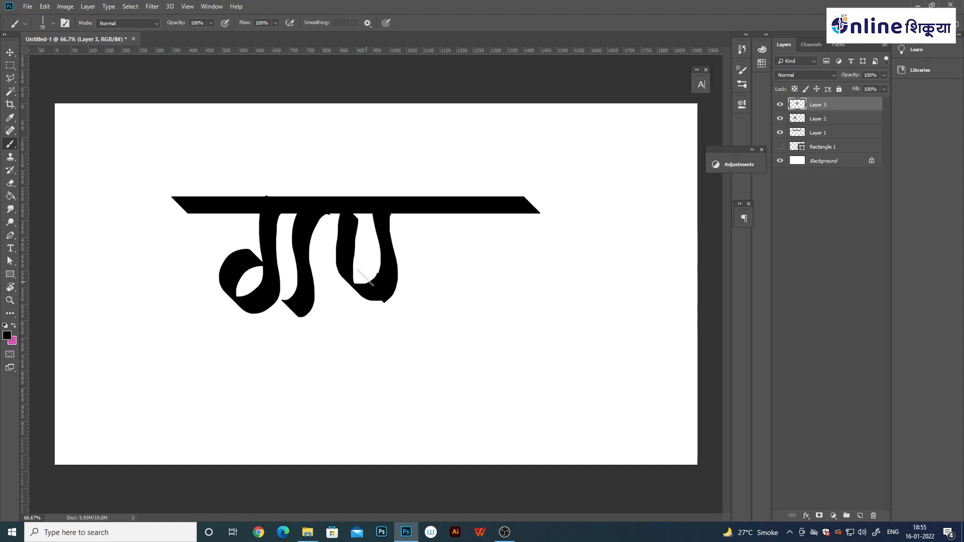
pyautogui.moveTo(430, 210)
pyautogui.mouseDown()
pyautogui.moveTo(425, 287)
pyautogui.moveTo(407, 301)
pyautogui.mouseUp()
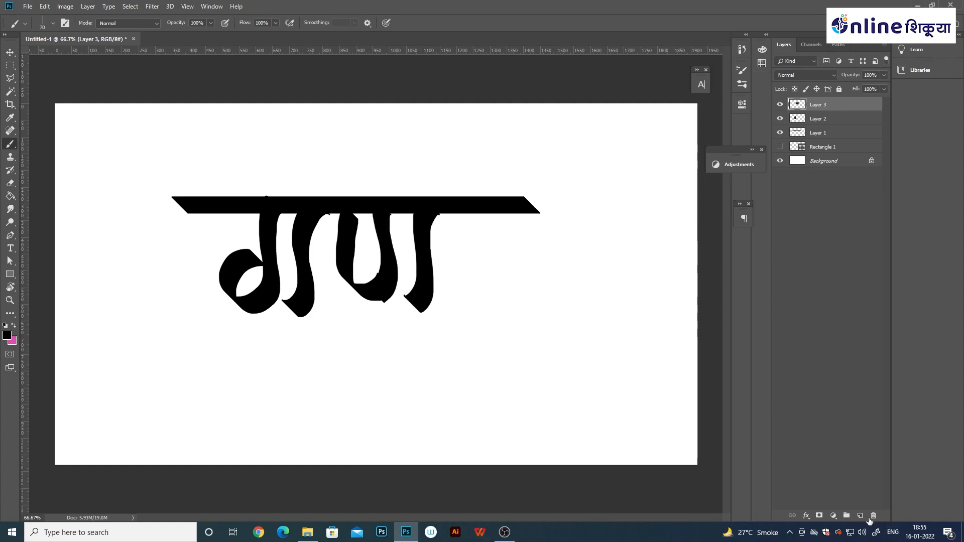
# - Create a new layer and paint the letter प on it, following the letter ण below the headline
pyautogui.click(860, 515)
pyautogui.moveTo(463, 212)
pyautogui.mouseDown()
pyautogui.moveTo(466, 286)
pyautogui.moveTo(511, 277)
pyautogui.mouseUp()
pyautogui.moveTo(511, 210); pyautogui.dragTo(490, 307)
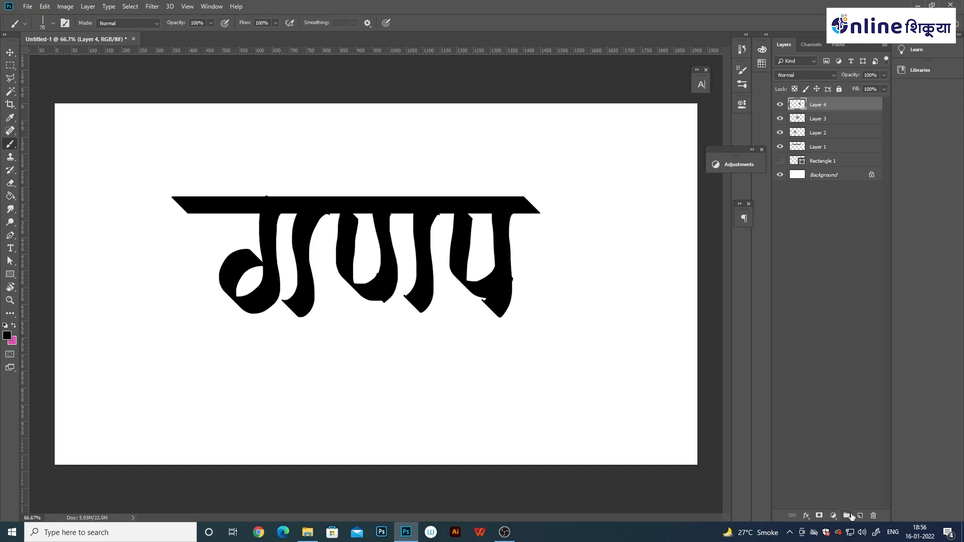
# - Create a new layer, extend the headline with a straight stroke, and paint the letter त beneath the extension
pyautogui.click(860, 516)
pyautogui.moveTo(531, 204); pyautogui.dragTo(627, 203)
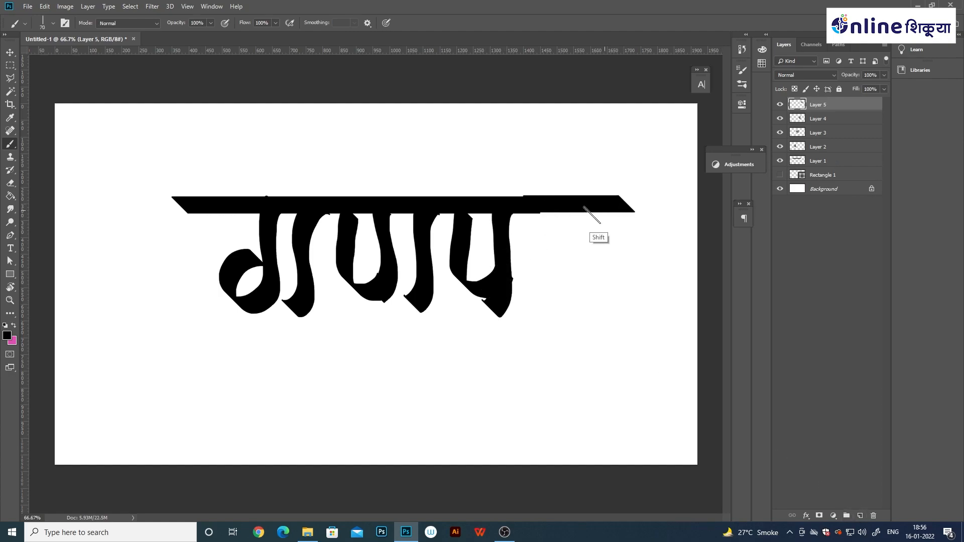
pyautogui.moveTo(589, 237)
pyautogui.mouseDown()
pyautogui.moveTo(537, 295)
pyautogui.moveTo(553, 309)
pyautogui.mouseUp()
pyautogui.moveTo(596, 218); pyautogui.dragTo(588, 309)
# - Create a new layer and paint the vowel sign ी with its stem and upper loop to complete the word गणपती
pyautogui.click(860, 516)
pyautogui.moveTo(646, 202)
pyautogui.mouseDown()
pyautogui.moveTo(630, 211)
pyautogui.moveTo(622, 321)
pyautogui.mouseUp()
pyautogui.moveTo(554, 190); pyautogui.dragTo(674, 203)
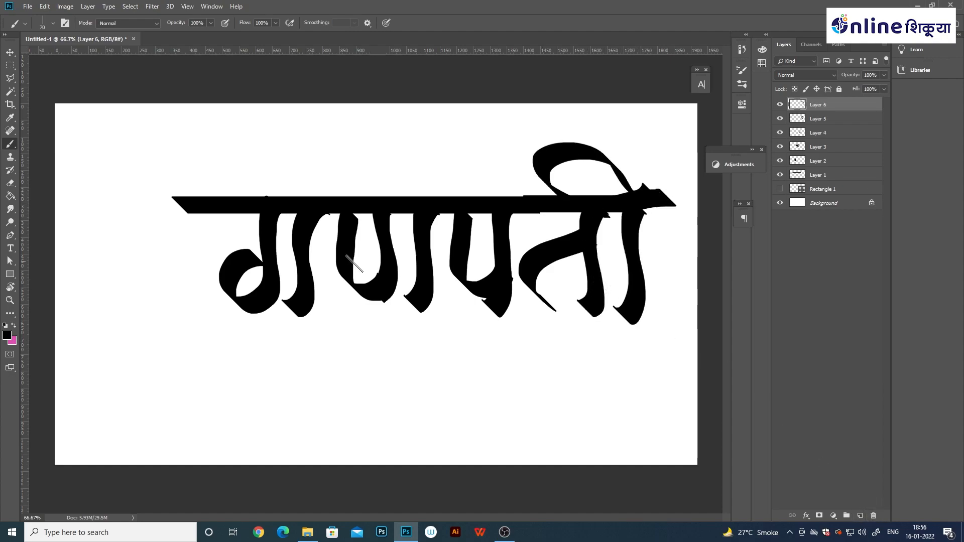
# - Try moving the letter ण, undo the move, and replace its layer with a new empty one
pyautogui.press('v')
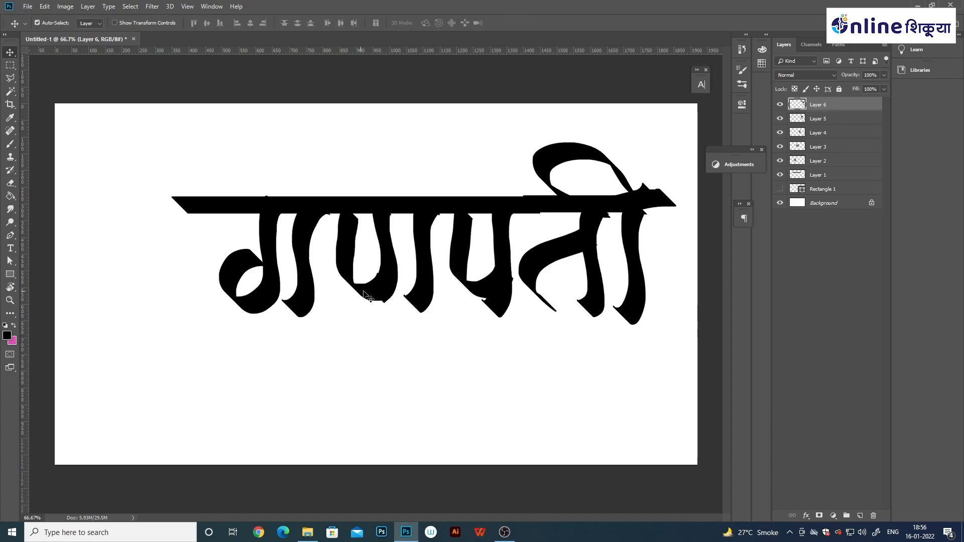
pyautogui.moveTo(379, 296); pyautogui.dragTo(341, 379)
pyautogui.hotkey('ctrl', 'z')
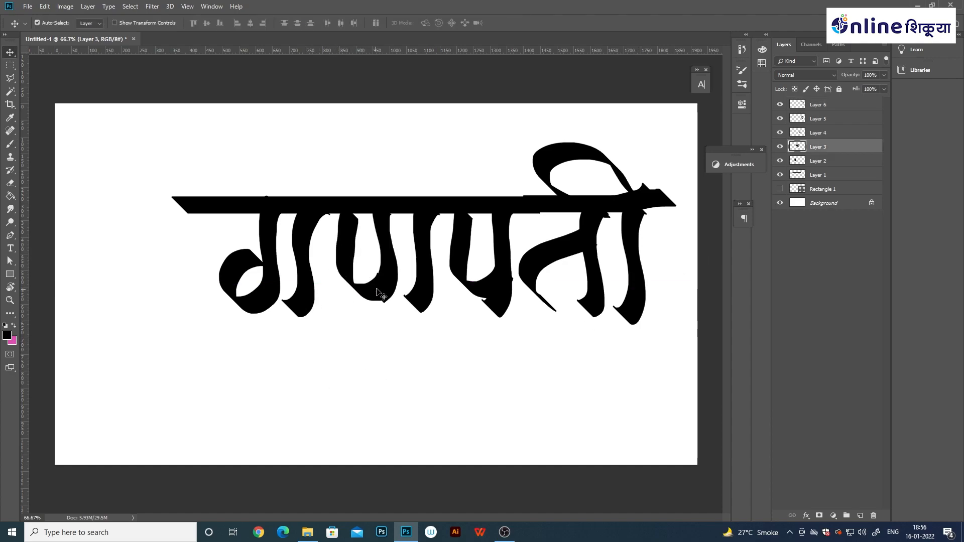
pyautogui.moveTo(383, 281)
pyautogui.mouseDown()
pyautogui.moveTo(389, 319)
pyautogui.moveTo(393, 289)
pyautogui.mouseUp()
pyautogui.hotkey('ctrl', 'e')
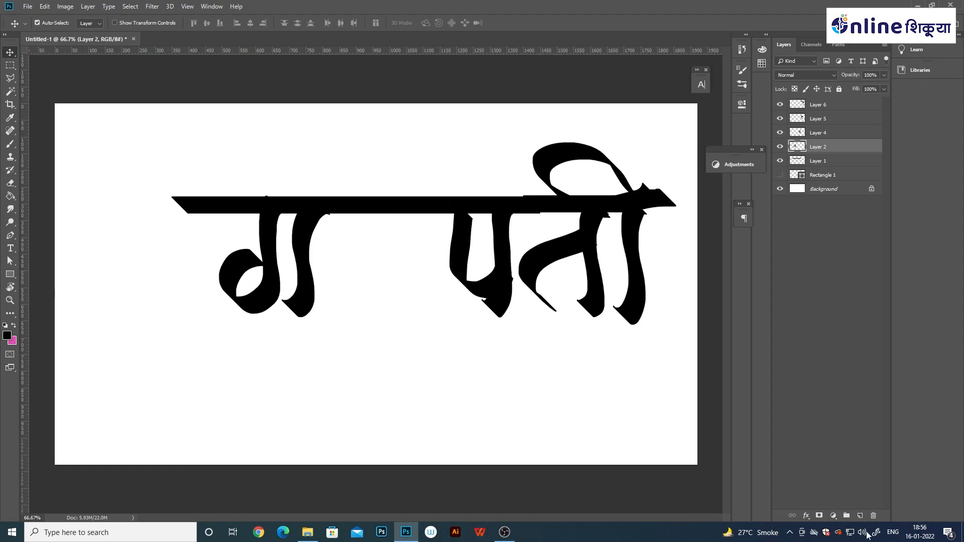
pyautogui.click(860, 520)
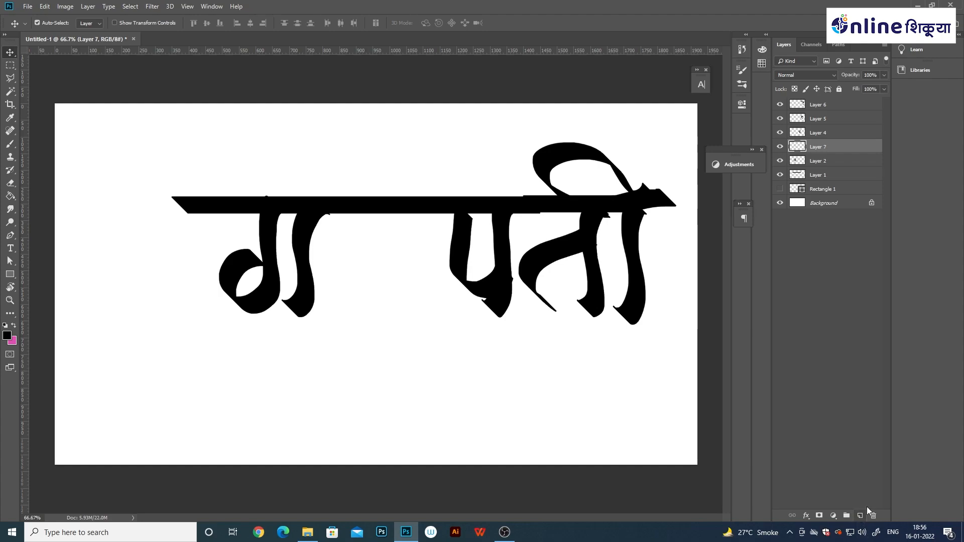
# - Undo the layer changes and all painted letters back to the headline alone with an empty Layer 2
pyautogui.hotkey('ctrl', 'alt', 'z')
pyautogui.hotkey('ctrl', 'alt', 'z')
pyautogui.hotkey('ctrl', 'alt', 'z')
pyautogui.hotkey('ctrl', 'alt', 'z')
pyautogui.hotkey('ctrl', 'alt', 'z')
pyautogui.hotkey('ctrl', 'alt', 'z')
pyautogui.hotkey('ctrl', 'alt', 'z')
pyautogui.hotkey('ctrl', 'alt', 'z')
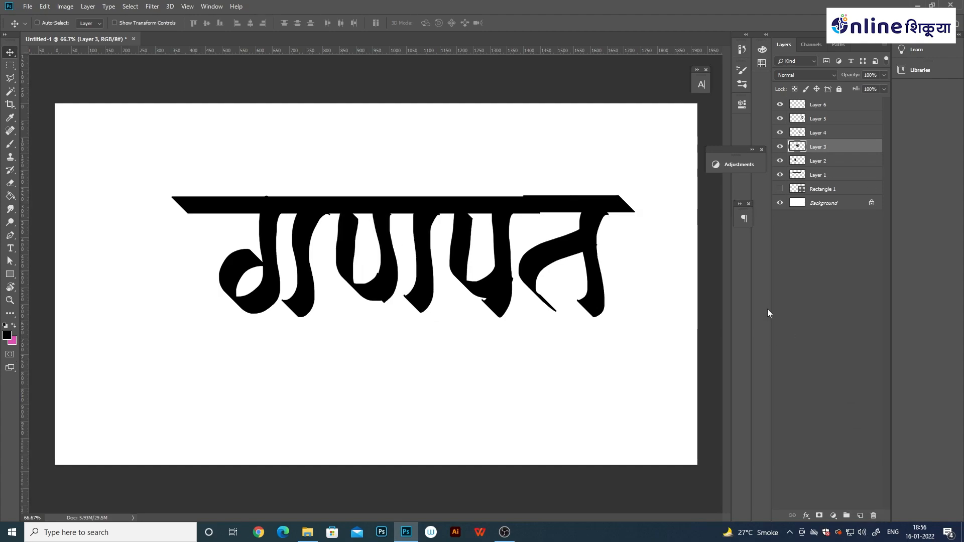
pyautogui.hotkey('ctrl', 'alt', 'z')
pyautogui.hotkey('ctrl', 'alt', 'z')
pyautogui.hotkey('ctrl', 'alt', 'z')
pyautogui.hotkey('ctrl', 'alt', 'z')
pyautogui.hotkey('ctrl', 'alt', 'z')
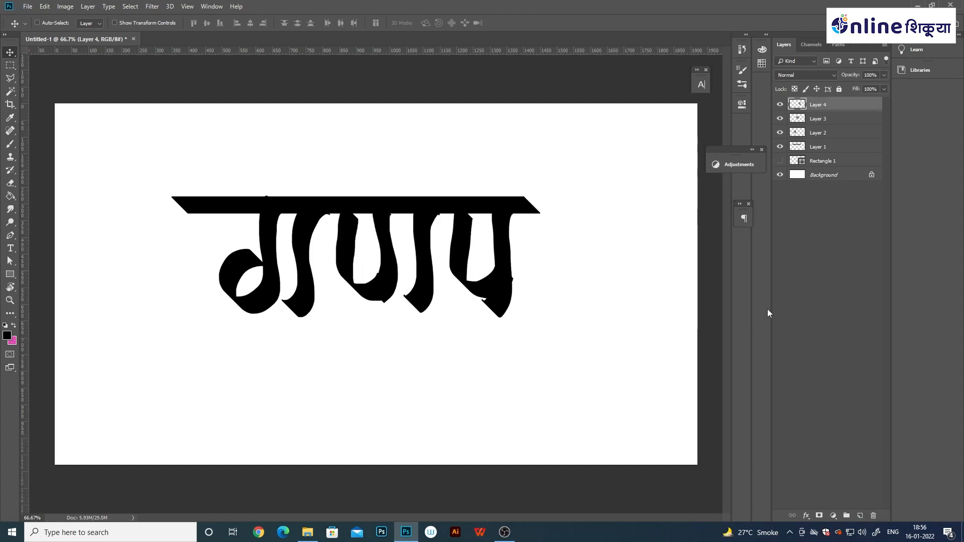
pyautogui.hotkey('ctrl', 'alt', 'z')
pyautogui.hotkey('ctrl', 'alt', 'z')
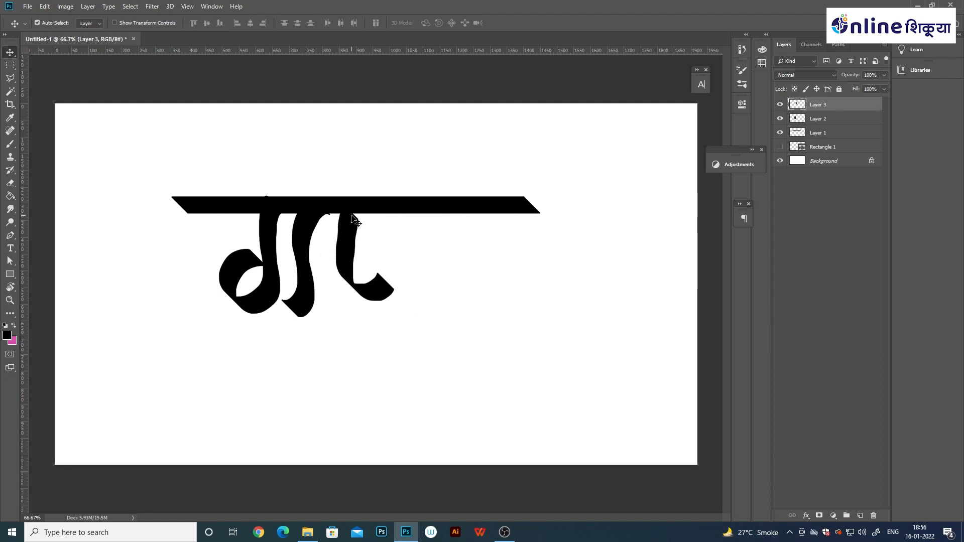
pyautogui.hotkey('ctrl', 'alt', 'z')
pyautogui.hotkey('ctrl', 'alt', 'z')
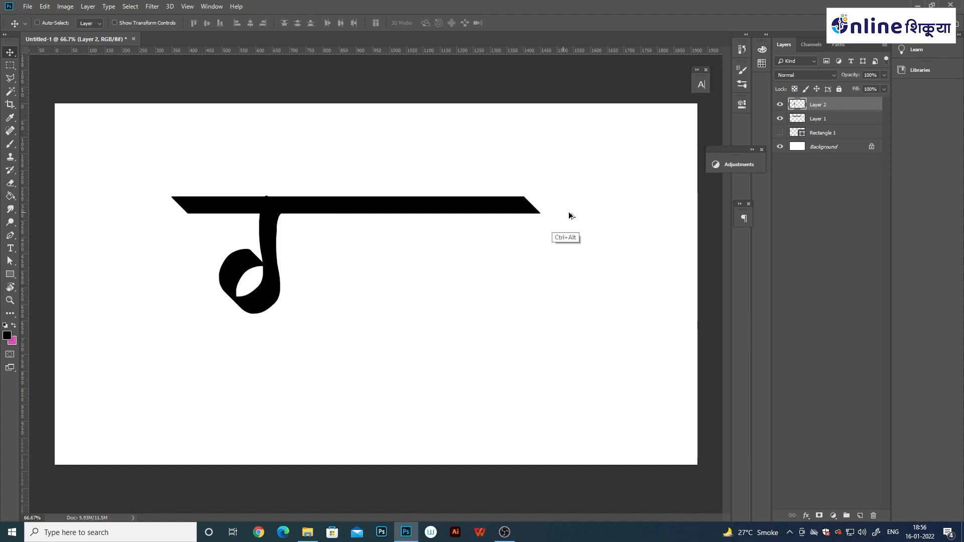
pyautogui.hotkey('ctrl', 'alt', 'z')
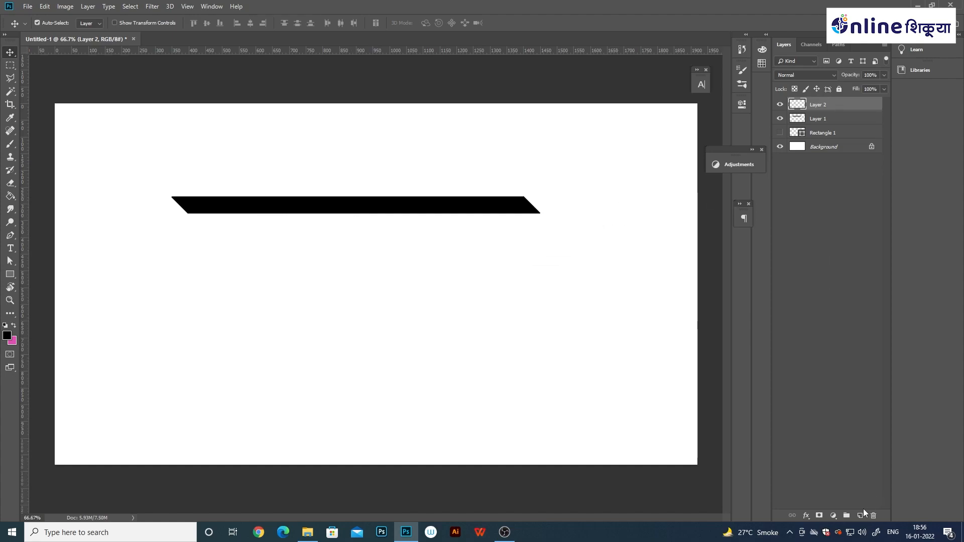
# - Paint the letter ग below the headline on Layer 2 with the calligraphy brush, and add a new layer above it
pyautogui.press('b')
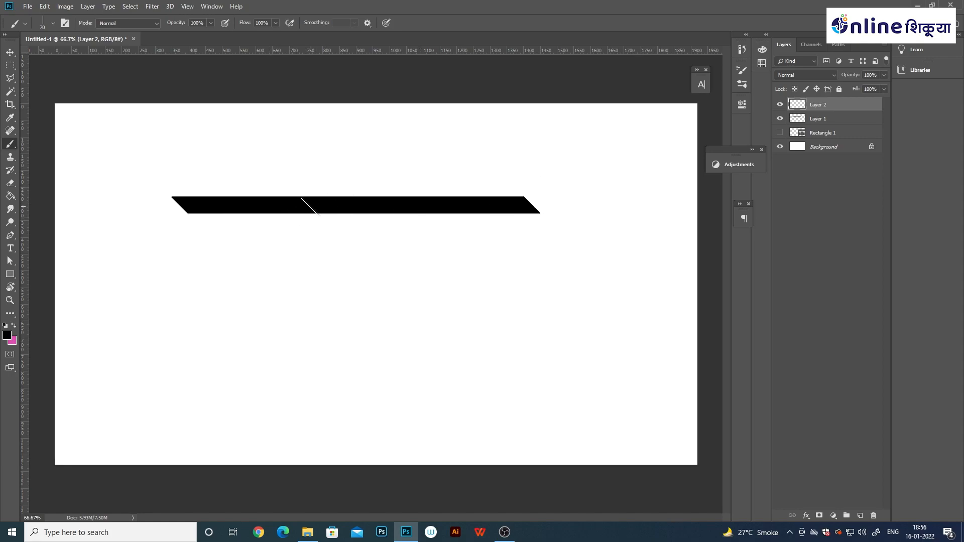
pyautogui.moveTo(300, 198); pyautogui.dragTo(285, 267)
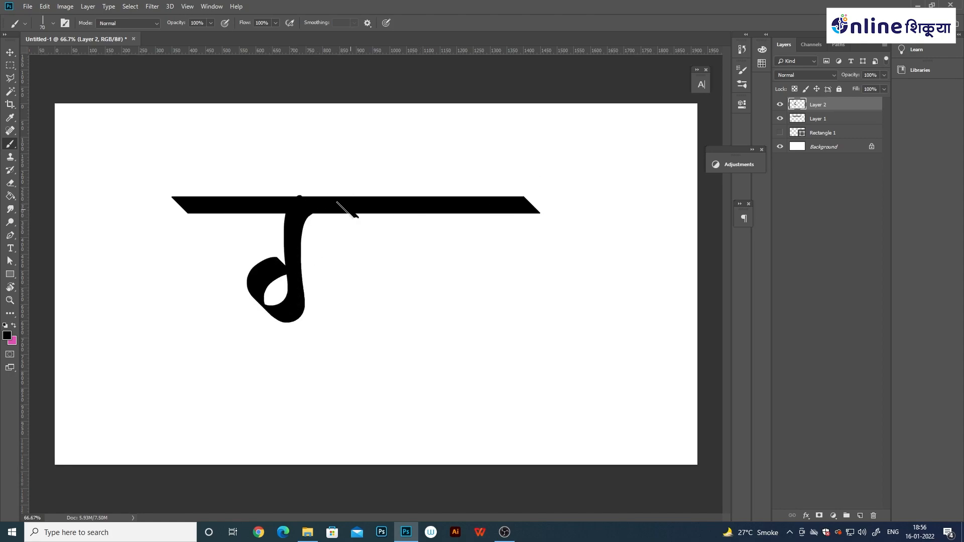
pyautogui.moveTo(355, 214)
pyautogui.mouseDown()
pyautogui.moveTo(335, 252)
pyautogui.moveTo(329, 321)
pyautogui.mouseUp()
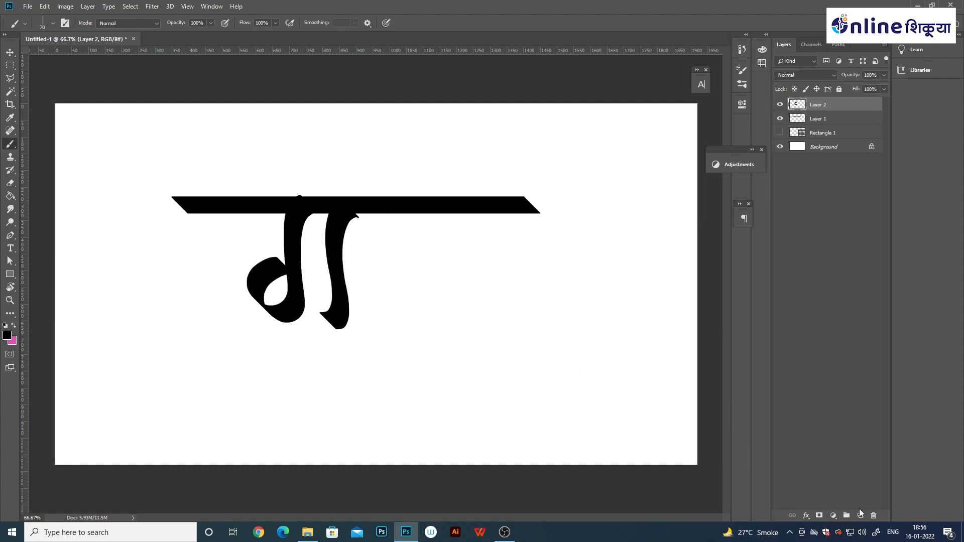
pyautogui.click(860, 515)
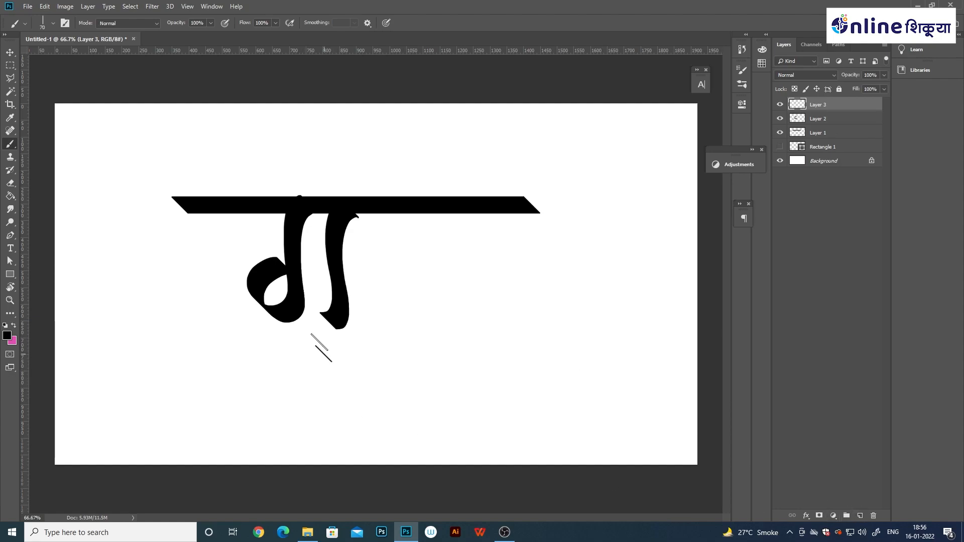
# - Paint the sweeping vowel sign ु under ग on Layer 3 and the letter र with a long curled tail on a new layer
pyautogui.moveTo(321, 347)
pyautogui.mouseDown()
pyautogui.moveTo(340, 404)
pyautogui.moveTo(220, 296)
pyautogui.moveTo(145, 308)
pyautogui.moveTo(183, 303)
pyautogui.mouseUp()
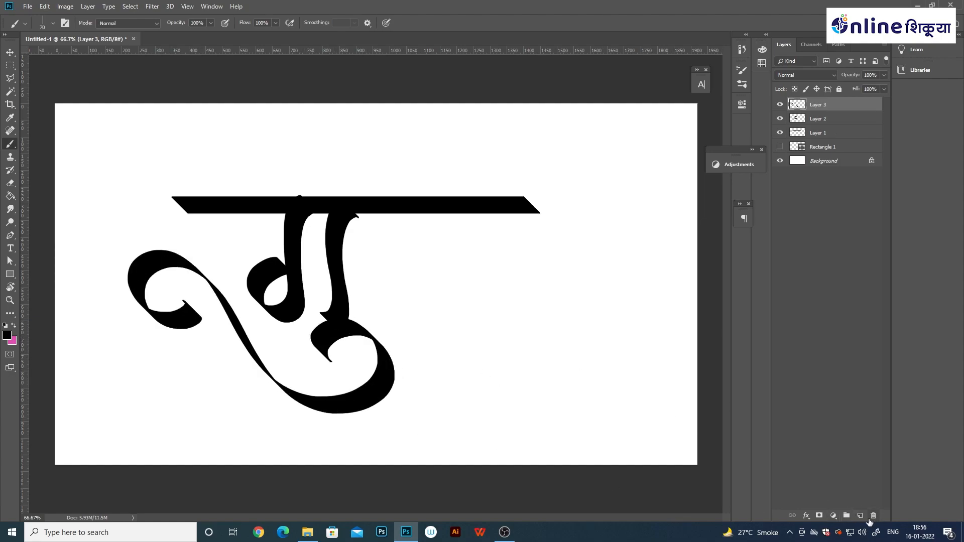
pyautogui.click(860, 516)
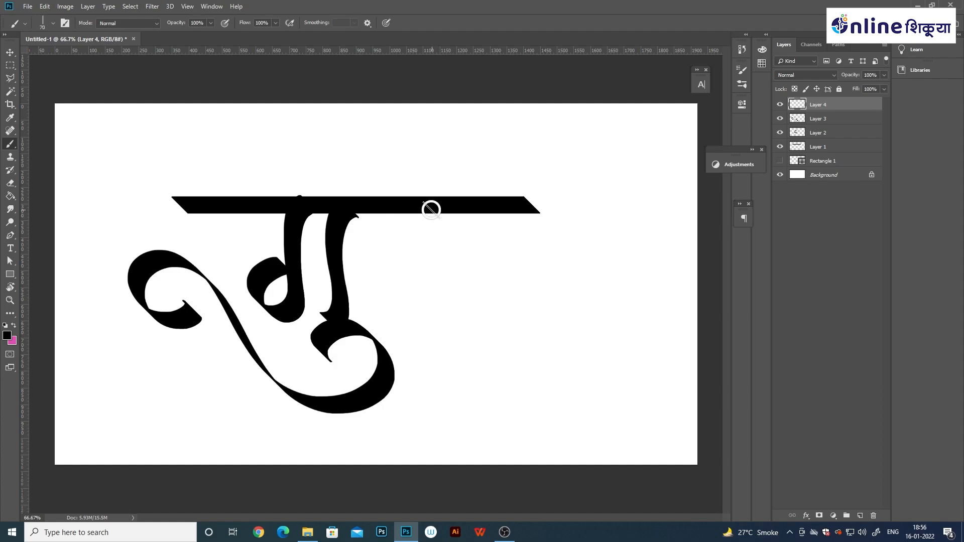
pyautogui.moveTo(430, 209)
pyautogui.mouseDown()
pyautogui.moveTo(437, 218)
pyautogui.moveTo(364, 259)
pyautogui.moveTo(393, 281)
pyautogui.moveTo(640, 316)
pyautogui.moveTo(552, 336)
pyautogui.mouseUp()
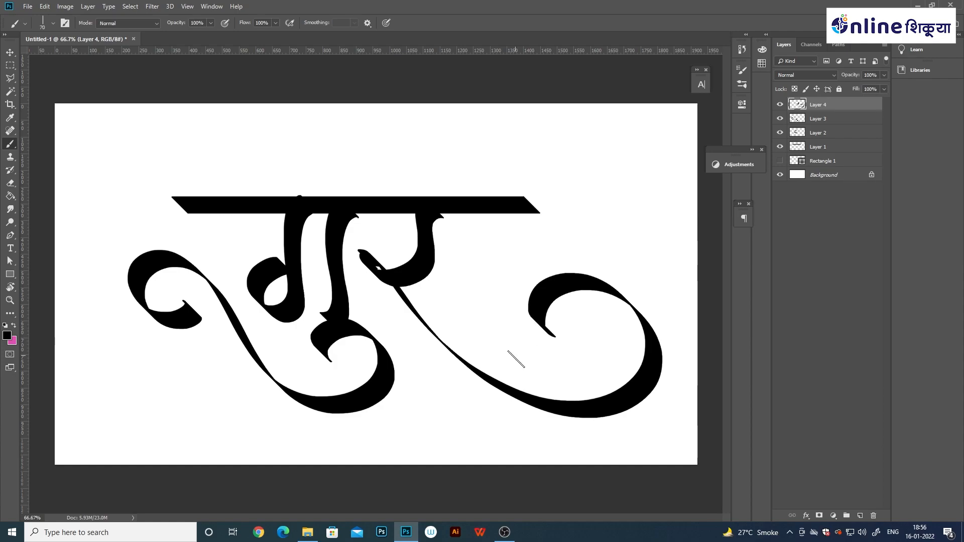
# - Paint the vowel-sign loop beside र on a new layer to complete the word गुरु, and add another empty layer
pyautogui.click(860, 515)
pyautogui.moveTo(450, 300)
pyautogui.mouseDown()
pyautogui.moveTo(463, 269)
pyautogui.moveTo(444, 306)
pyautogui.mouseUp()
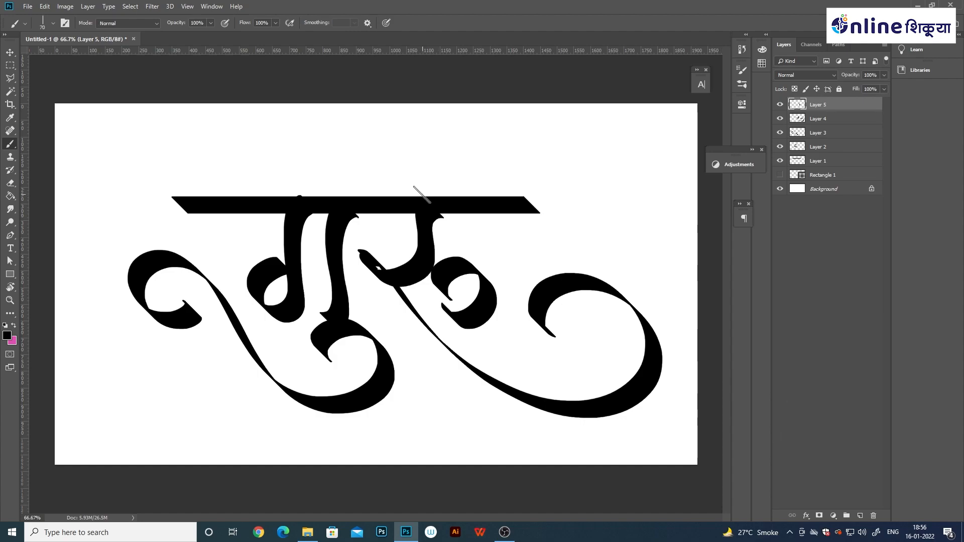
pyautogui.click(860, 515)
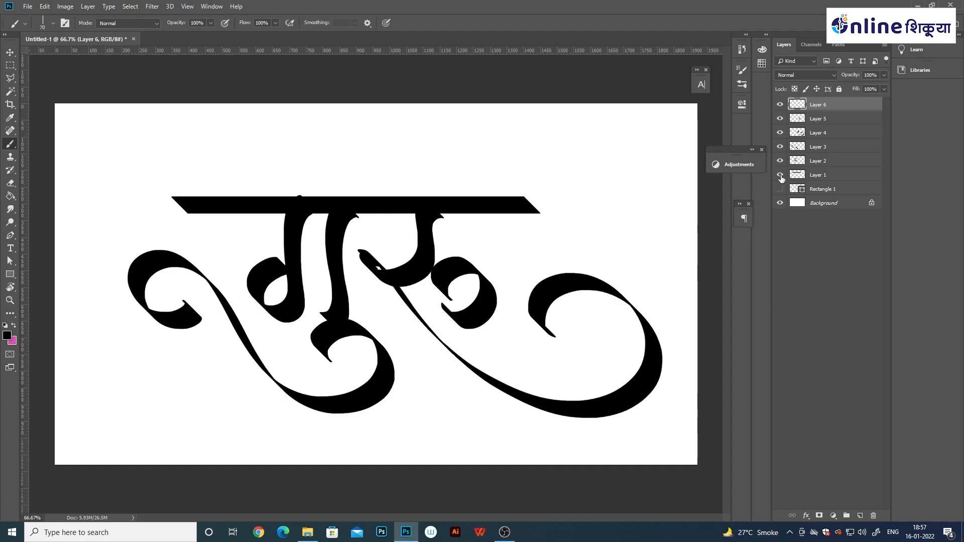
# - Hide the straight headline on Layer 1 and paint a curved headline across the letters on a new layer above it
pyautogui.click(780, 176)
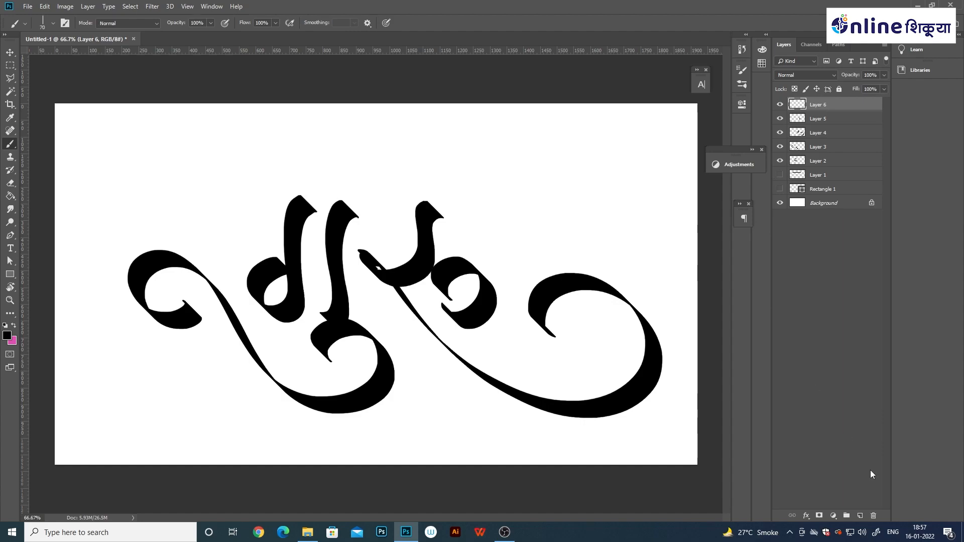
pyautogui.click(833, 178)
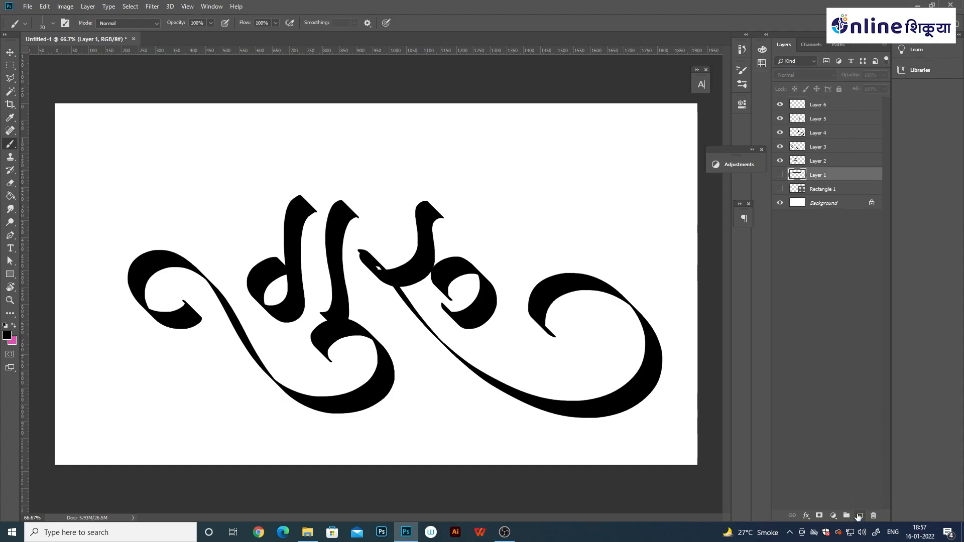
pyautogui.click(860, 515)
pyautogui.moveTo(259, 218); pyautogui.dragTo(560, 162)
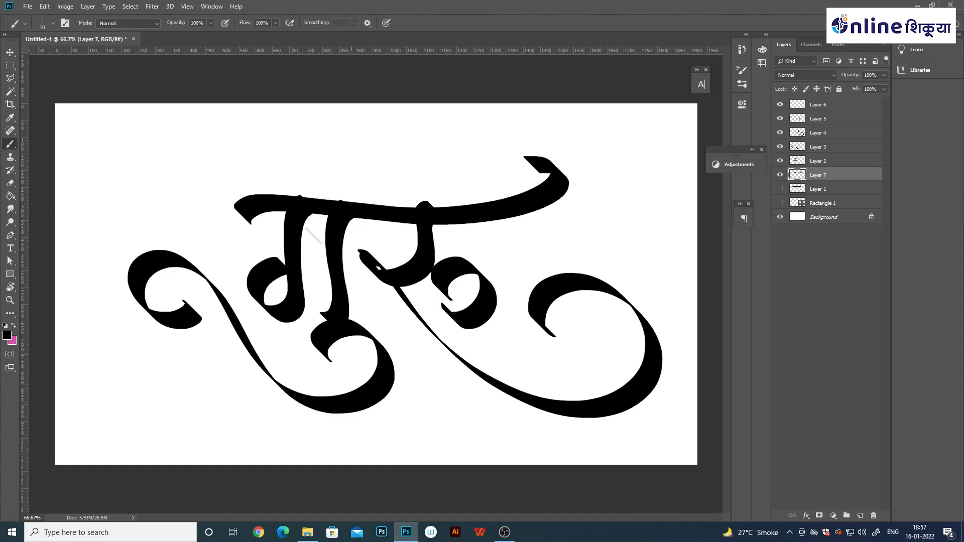
pyautogui.hotkey('ctrl', 'z')
pyautogui.moveTo(225, 216); pyautogui.dragTo(530, 191)
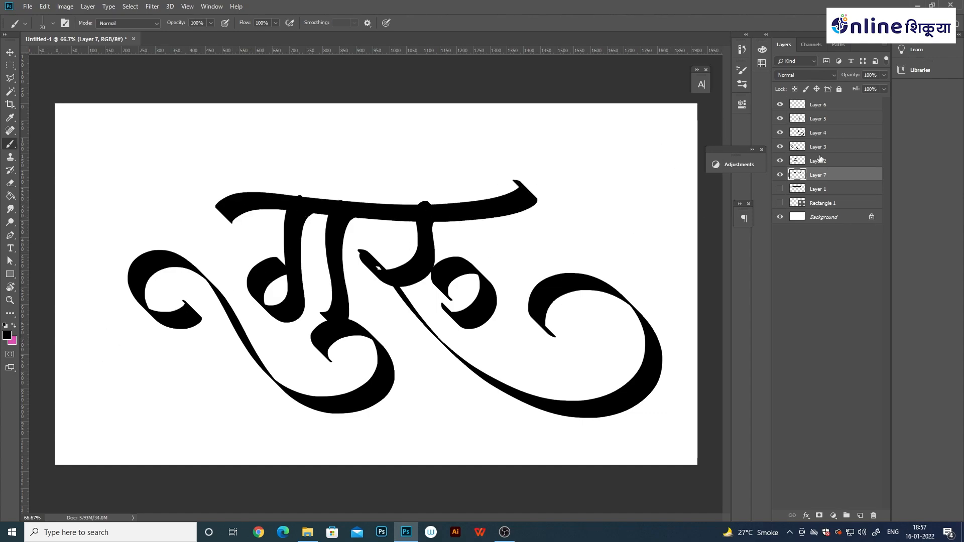
# - Group all the lettering layers from Layer 7 to Layer 6 and hide the Background layer
pyautogui.keyDown('shift'); pyautogui.click(813, 106); pyautogui.keyUp('shift')
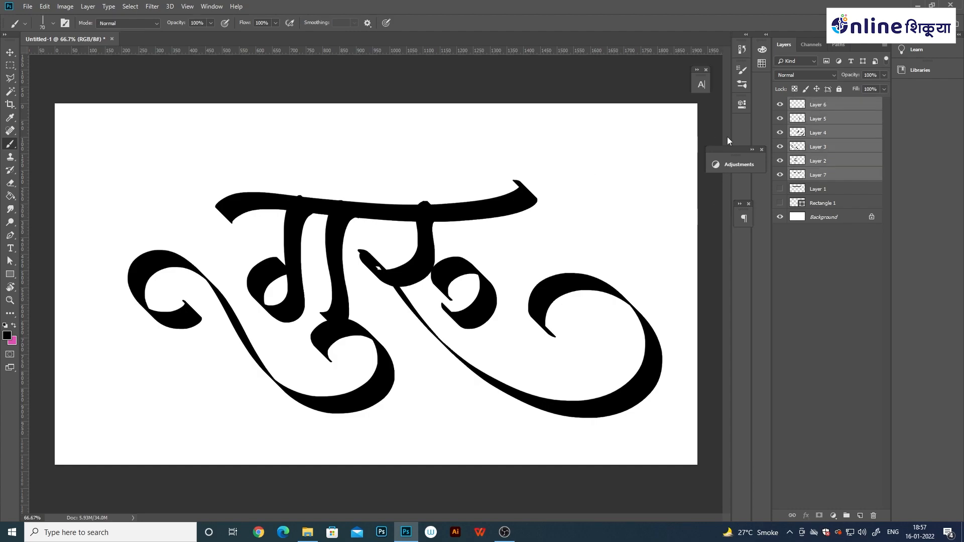
pyautogui.hotkey('ctrl', 'g')
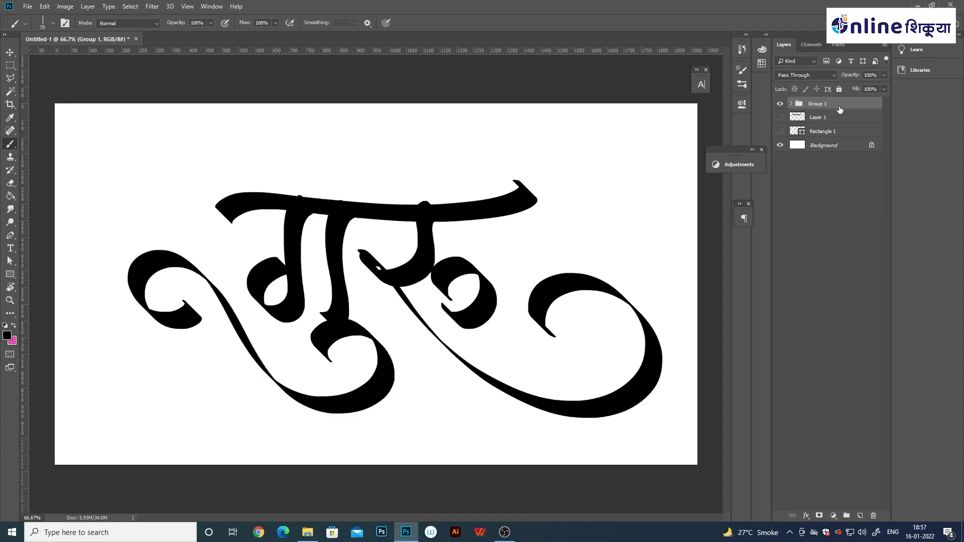
pyautogui.click(779, 146)
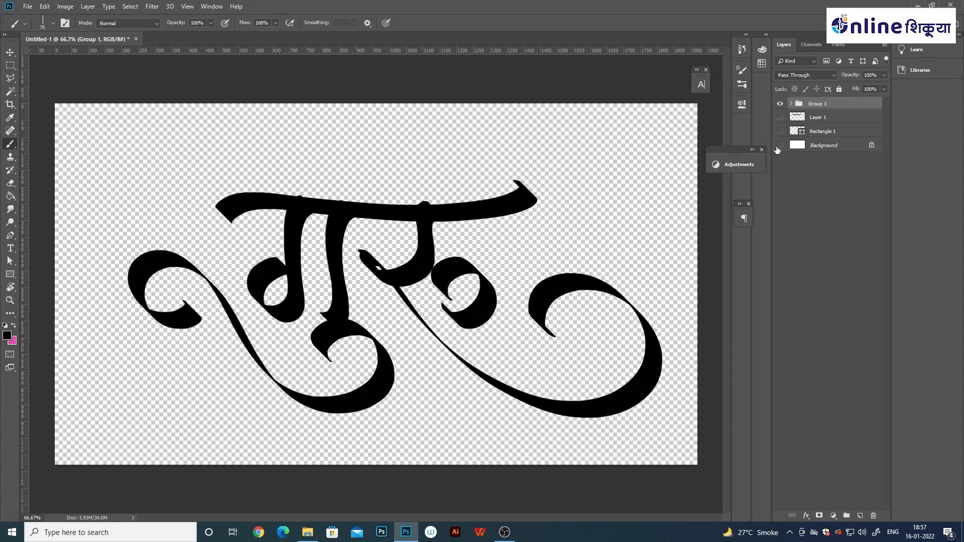
# - Try converting the lettering group to a smart object, and undo the conversion
pyautogui.rightClick(829, 105)
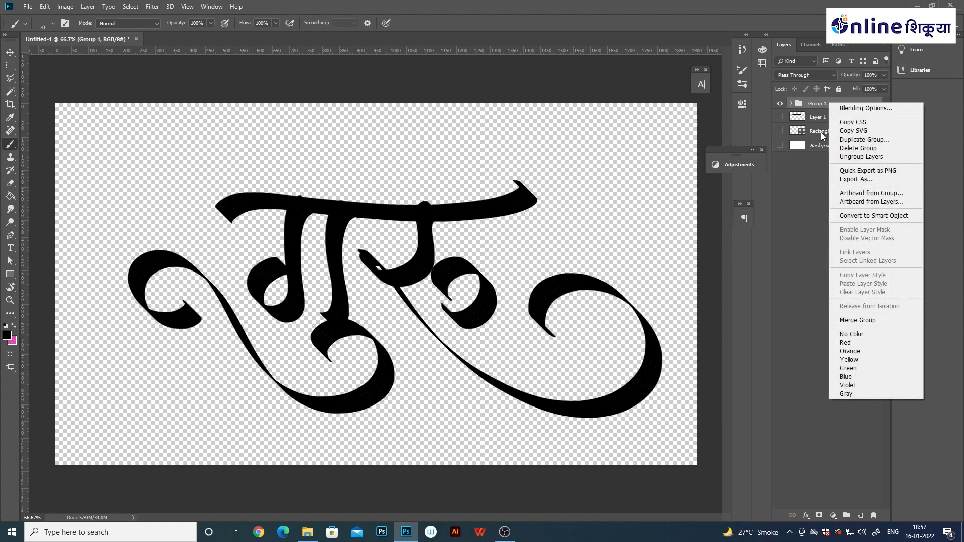
pyautogui.click(847, 216)
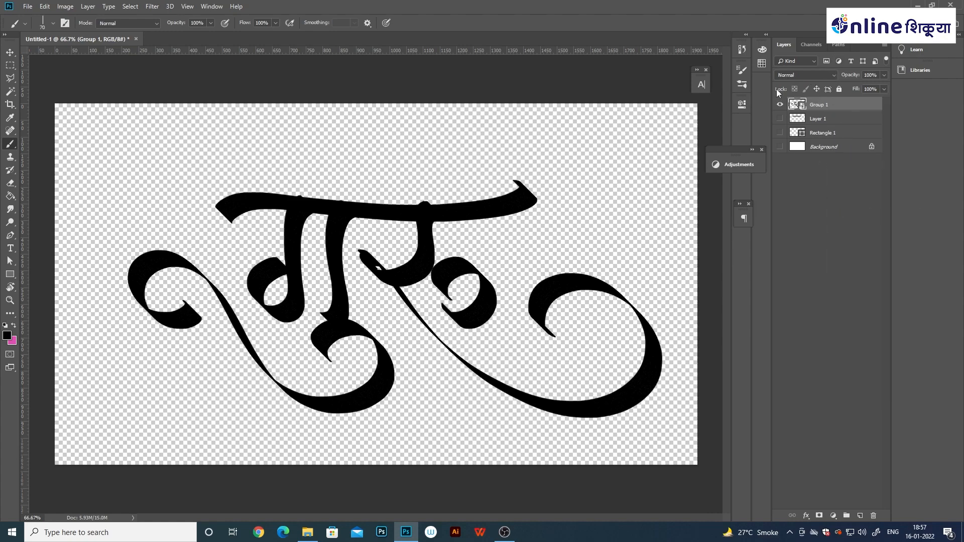
pyautogui.hotkey('ctrl', 'z')
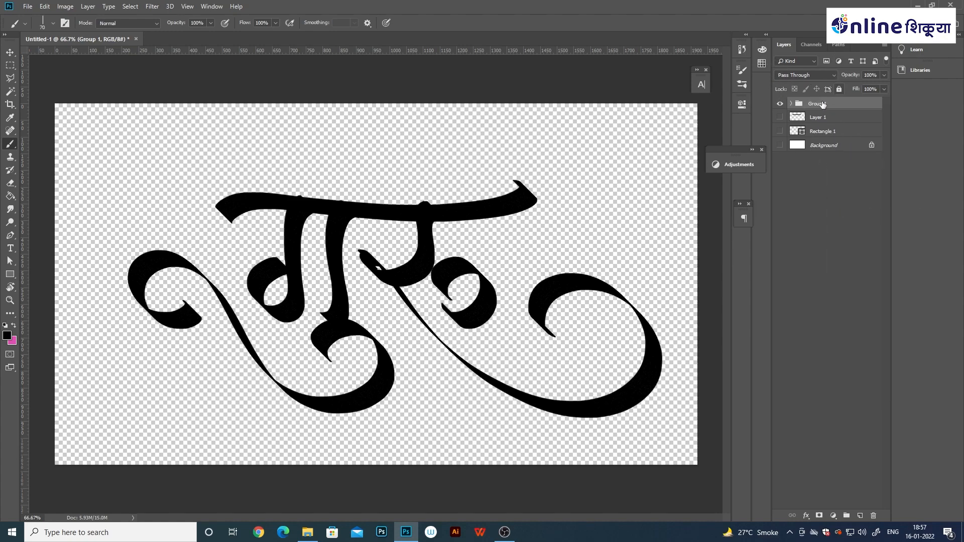
# - Duplicate the lettering group as Group 1 copy, hiding the original, and convert the copy to a smart object
pyautogui.click(791, 104)
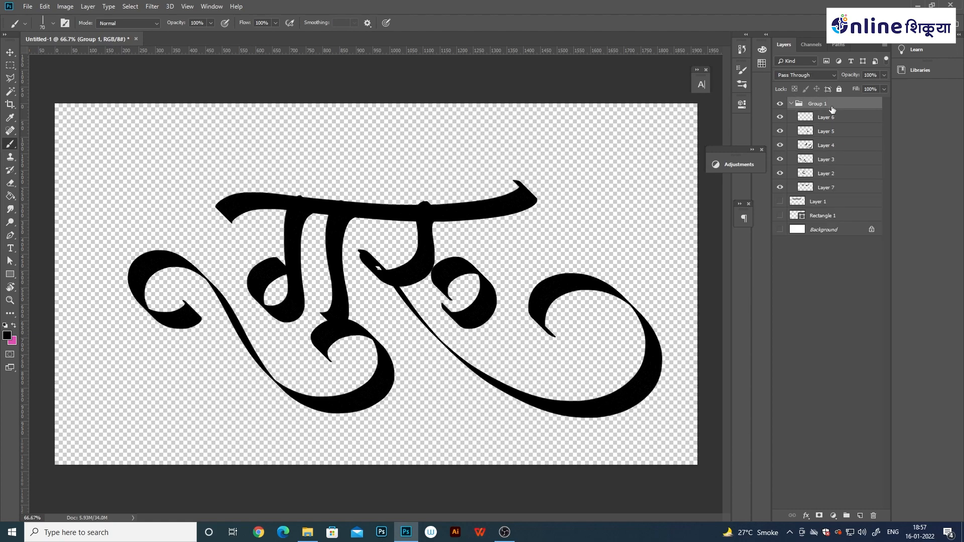
pyautogui.rightClick(823, 106)
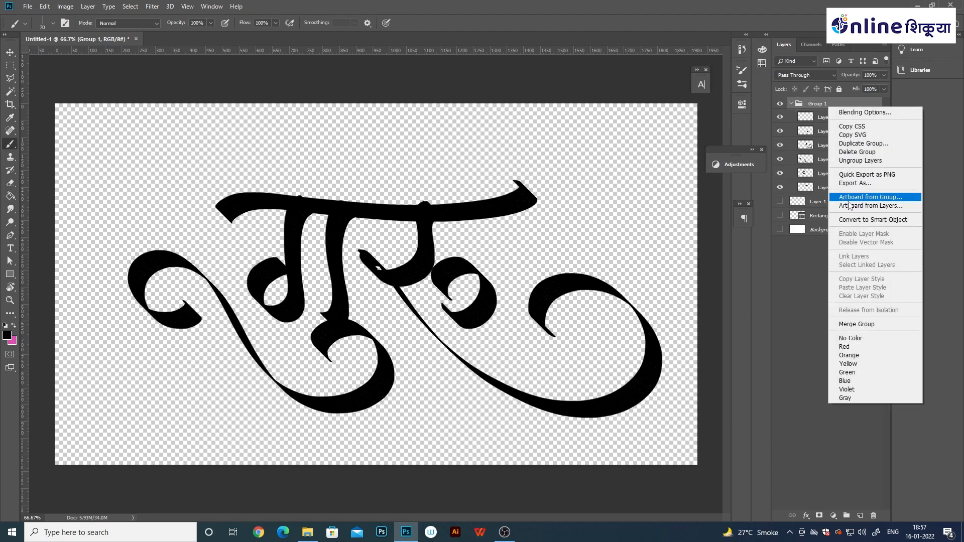
pyautogui.click(816, 104)
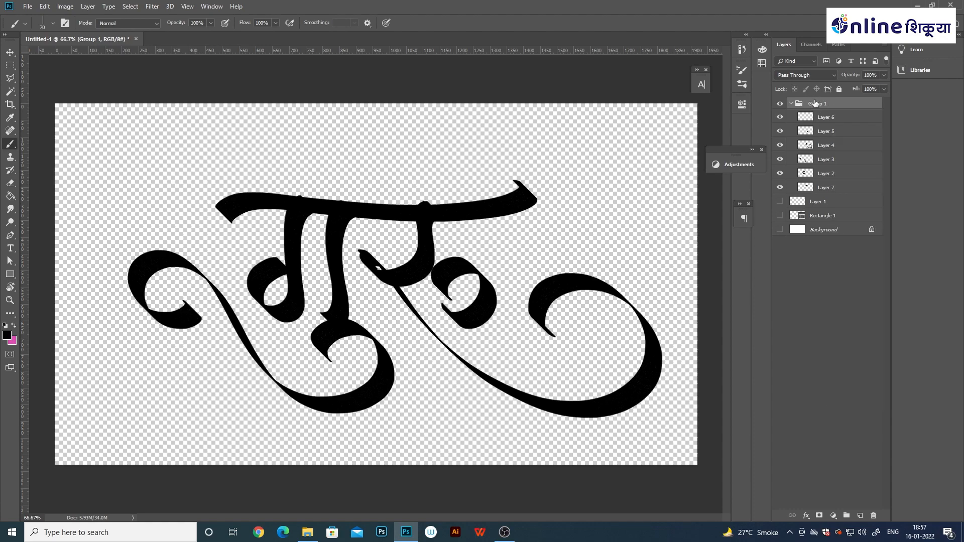
pyautogui.rightClick(820, 102)
pyautogui.click(839, 146)
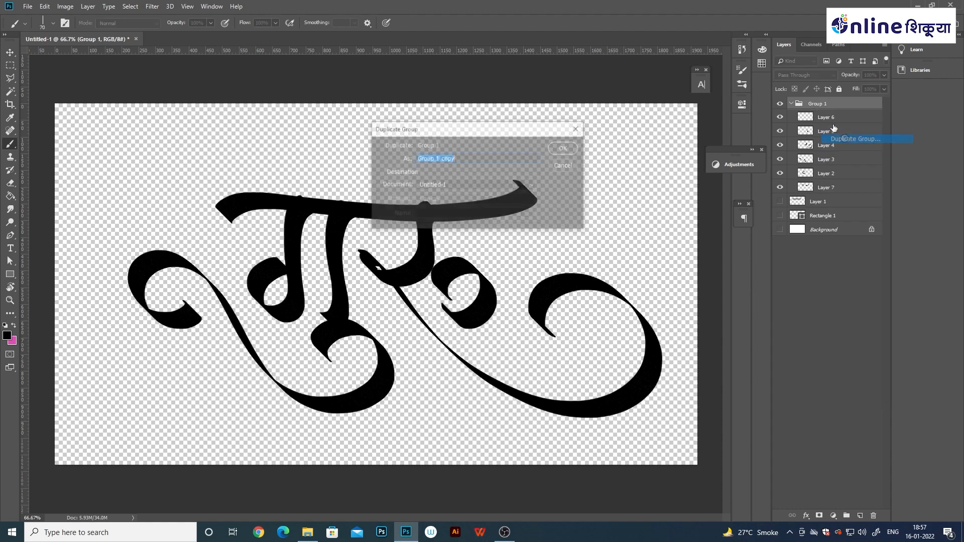
pyautogui.click(565, 148)
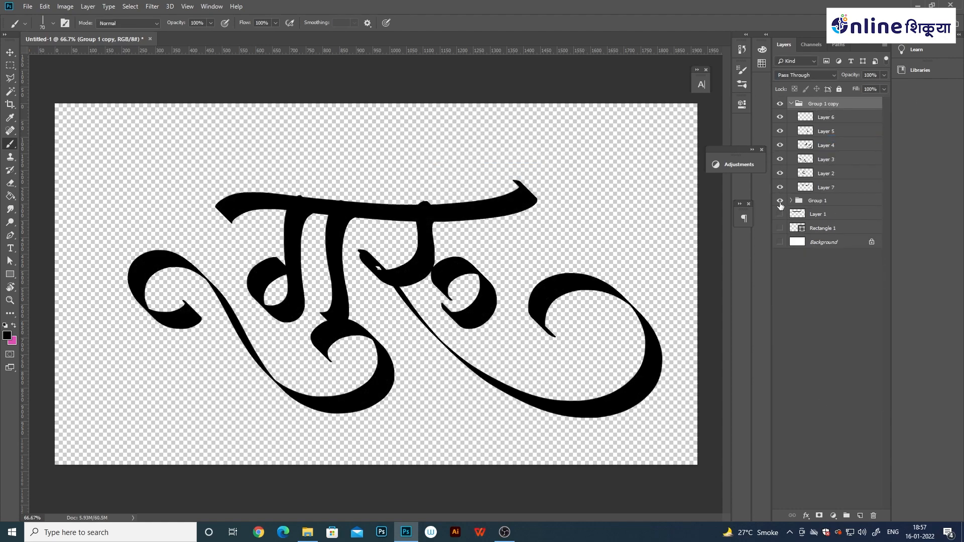
pyautogui.rightClick(816, 102)
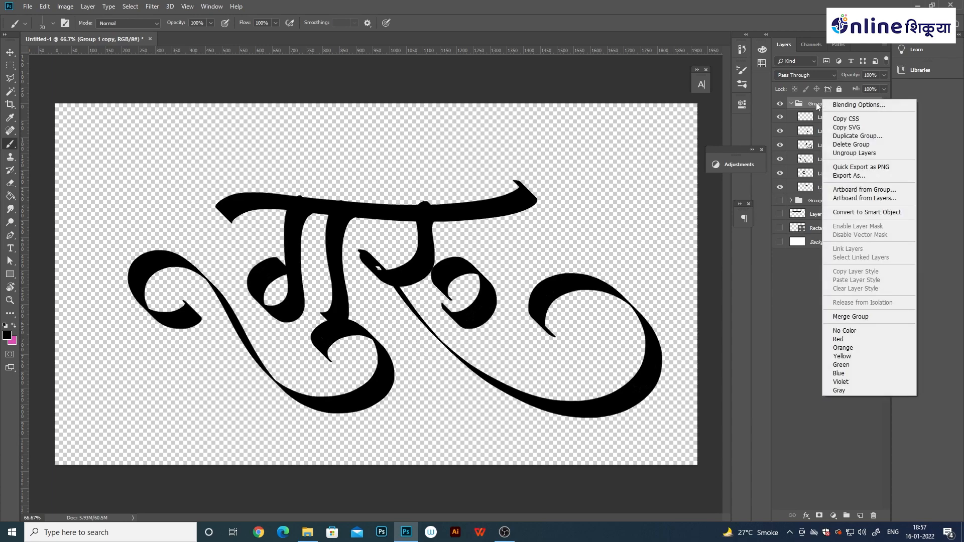
pyautogui.click(848, 213)
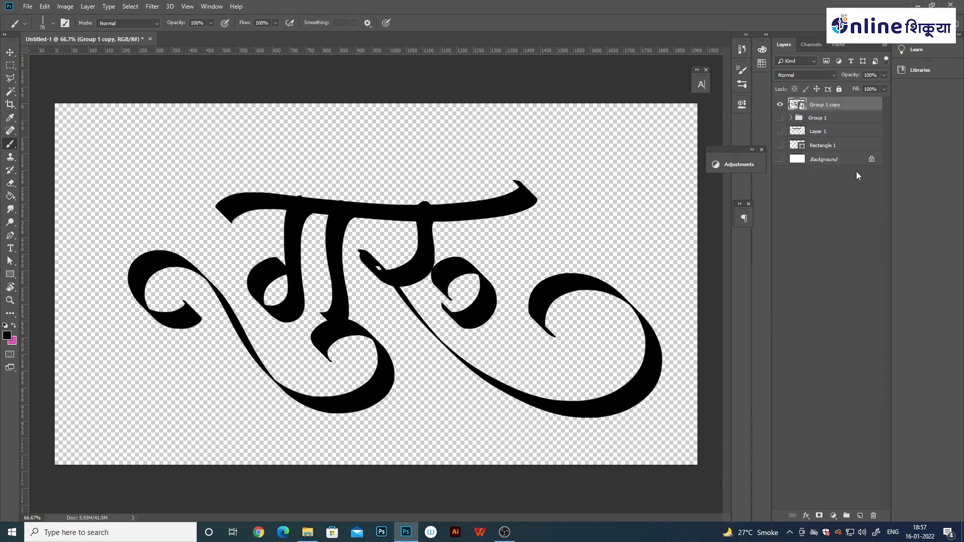
pyautogui.doubleClick(854, 107)
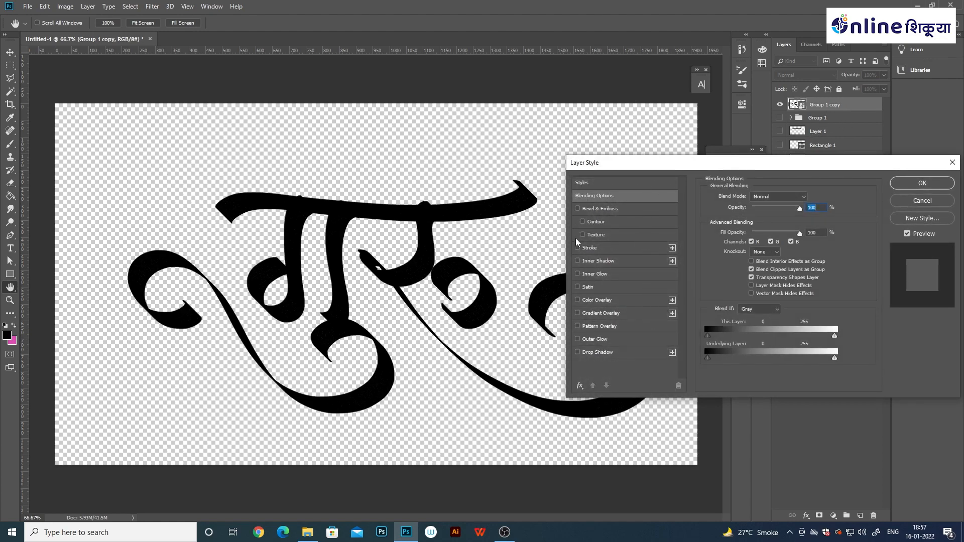
pyautogui.click(577, 313)
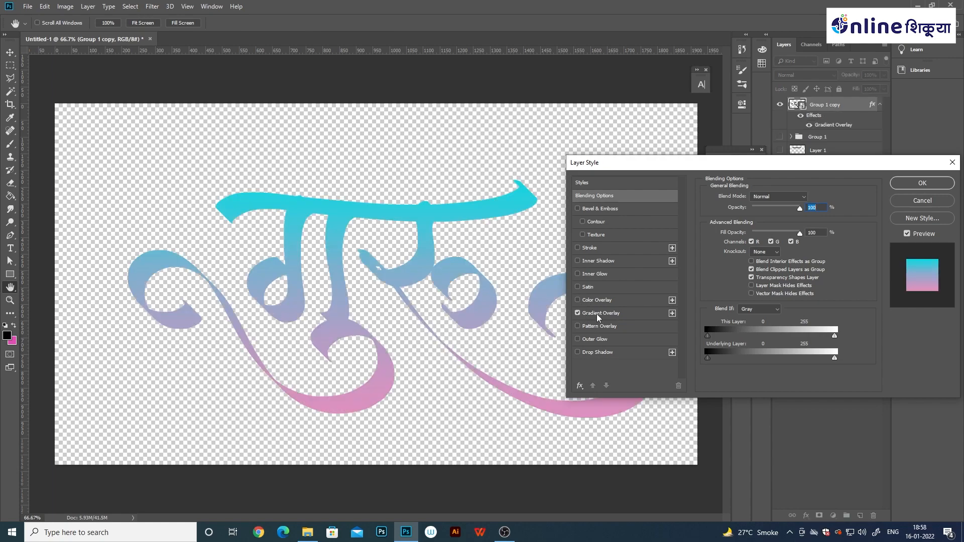
pyautogui.click(606, 314)
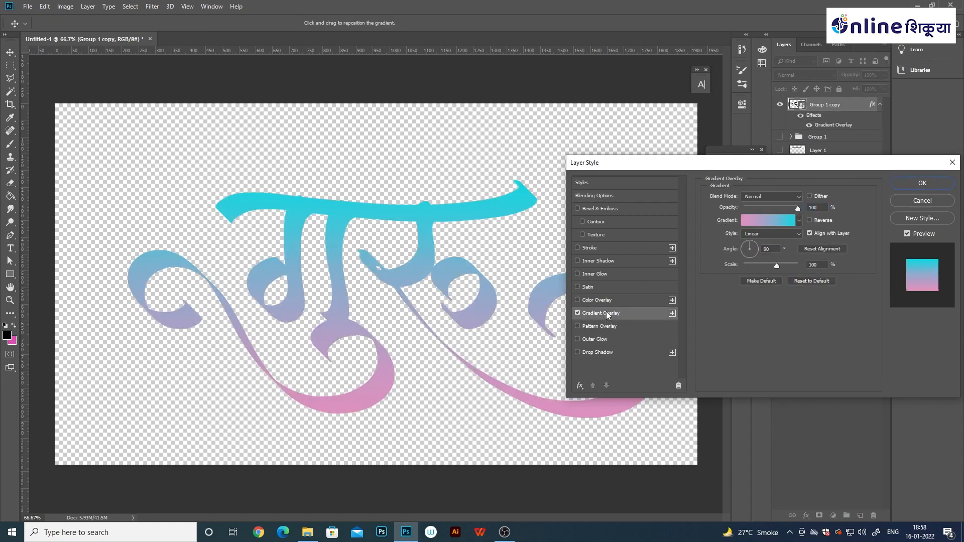
pyautogui.click(911, 202)
# - Show the Background layer and open the layer style settings of the Group 1 copy smart object
pyautogui.click(781, 158)
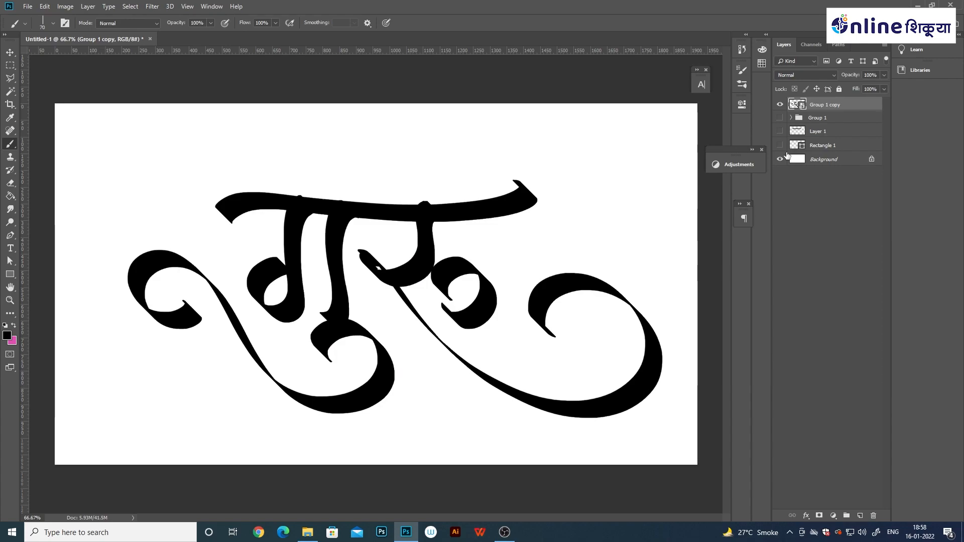
pyautogui.doubleClick(854, 105)
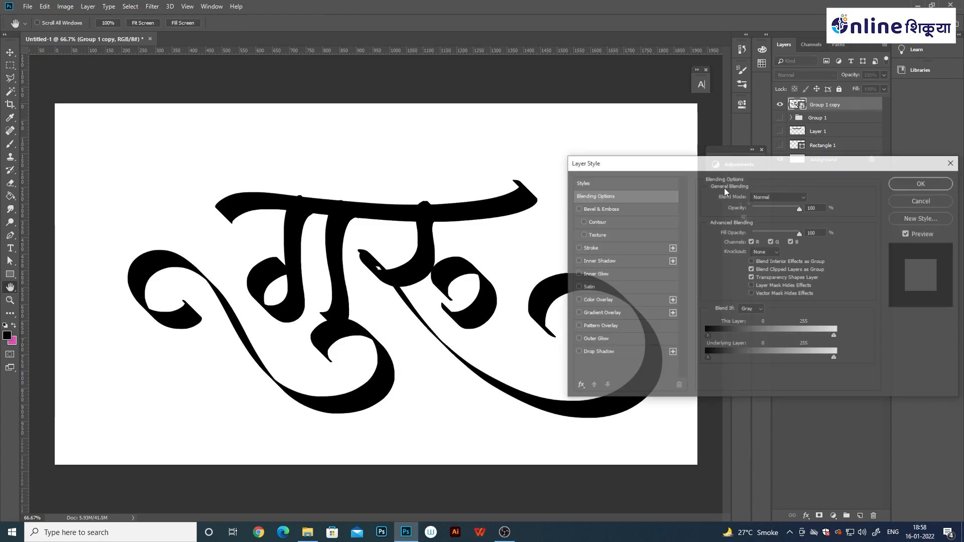
# - Try a Color Overlay on the lettering in blue 007eff and yellow ffea00, cancel the colour choice, and disable the overlay
pyautogui.click(578, 300)
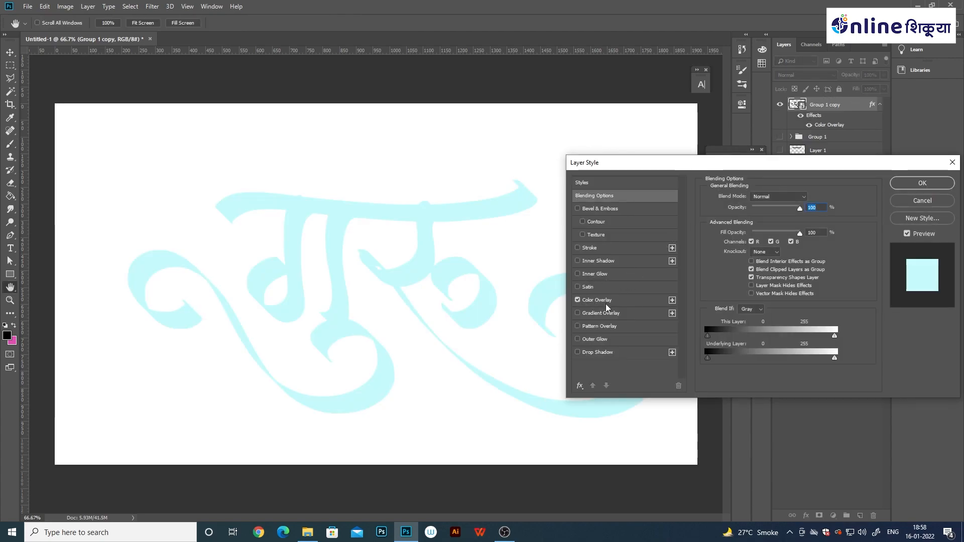
pyautogui.click(602, 301)
pyautogui.click(811, 200)
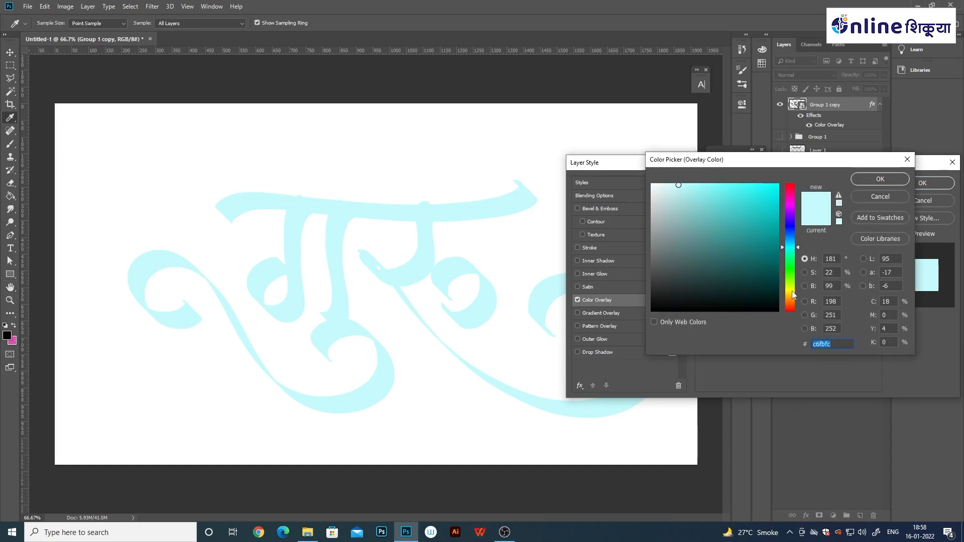
pyautogui.click(791, 292)
pyautogui.click(791, 305)
pyautogui.click(790, 236)
pyautogui.click(778, 184)
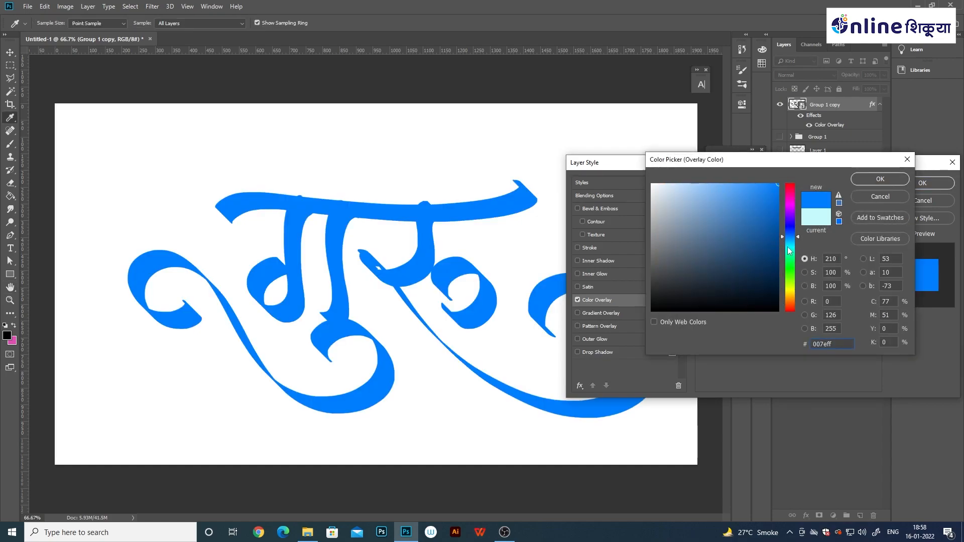
pyautogui.moveTo(789, 251); pyautogui.dragTo(796, 290)
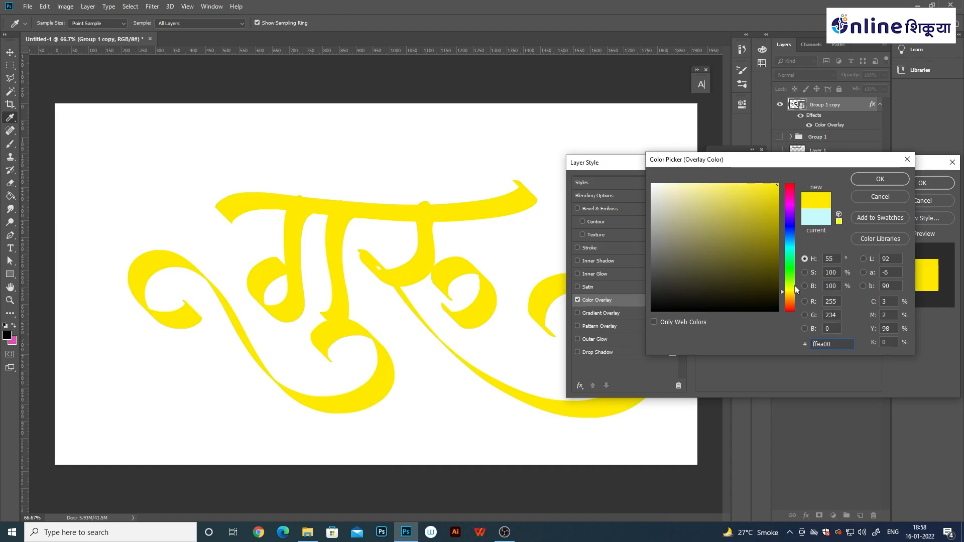
pyautogui.click(865, 197)
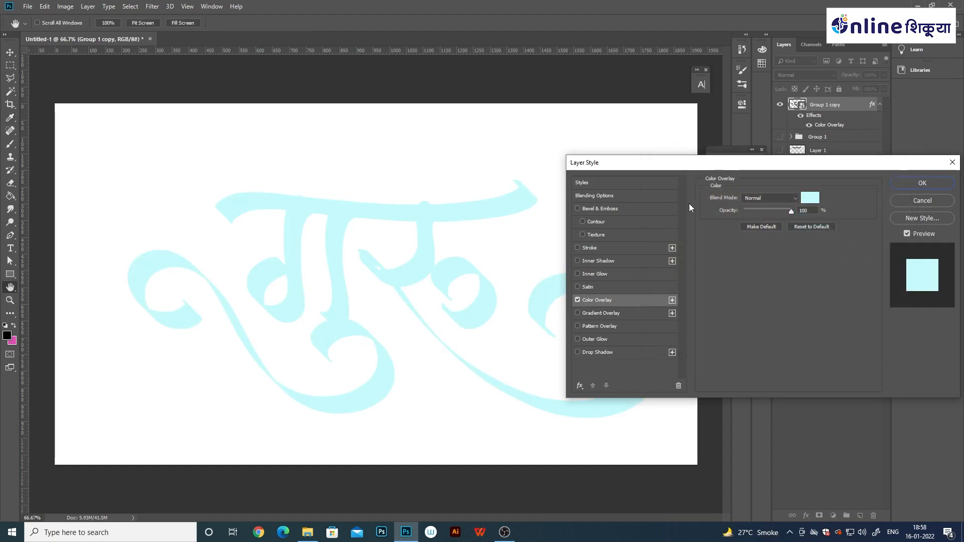
pyautogui.click(578, 299)
# - Enable a Gradient Overlay on the lettering, try the Orange, Yellow, Orange preset, and choose the Red, Green preset
pyautogui.click(577, 313)
pyautogui.click(773, 218)
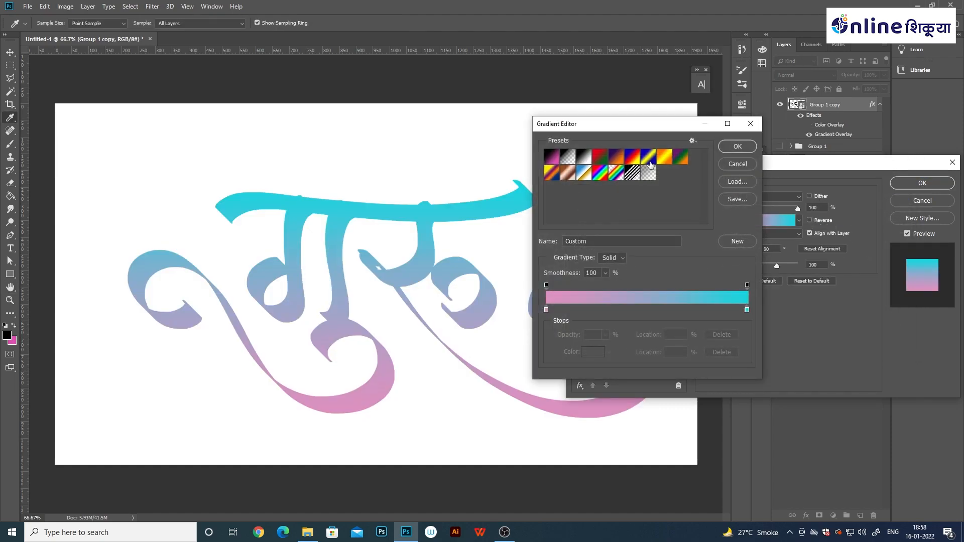
pyautogui.click(665, 157)
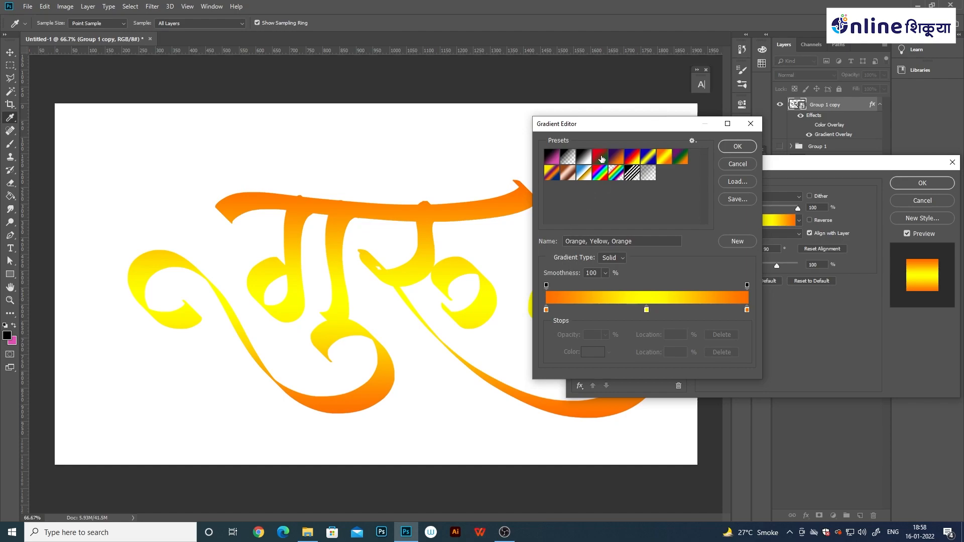
pyautogui.click(600, 158)
# - Change the gradient's end stop at location 100% to blue 0755c0
pyautogui.click(746, 309)
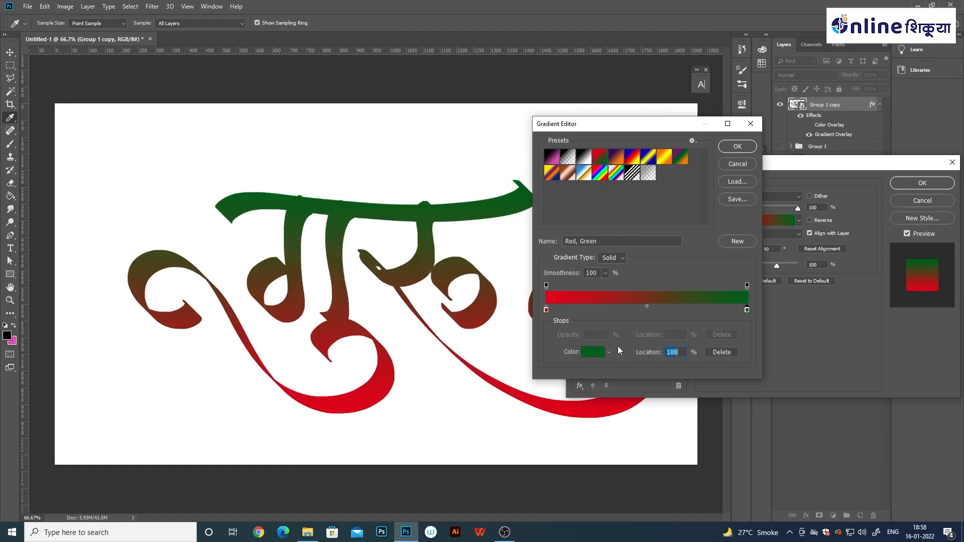
pyautogui.click(592, 353)
pyautogui.moveTo(790, 293); pyautogui.dragTo(793, 235)
pyautogui.click(777, 212)
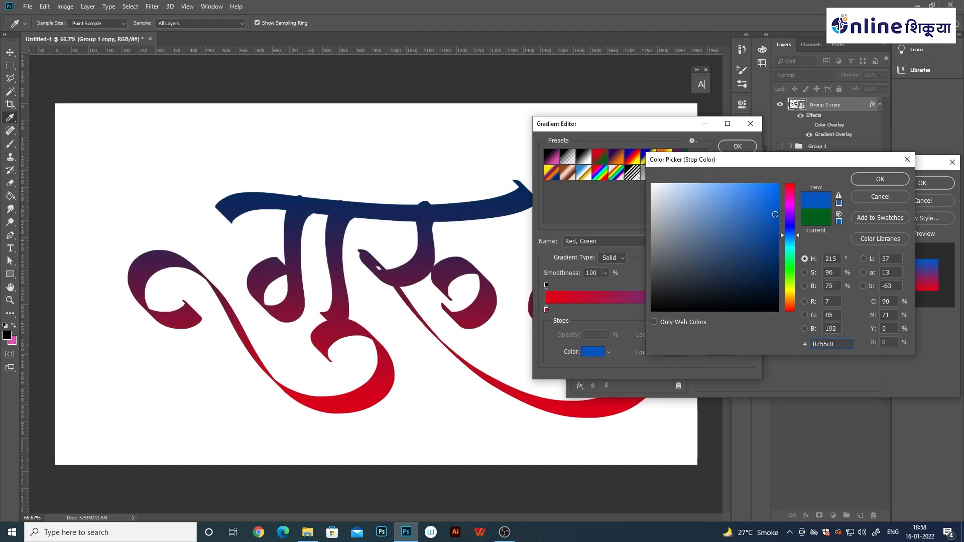
pyautogui.click(863, 180)
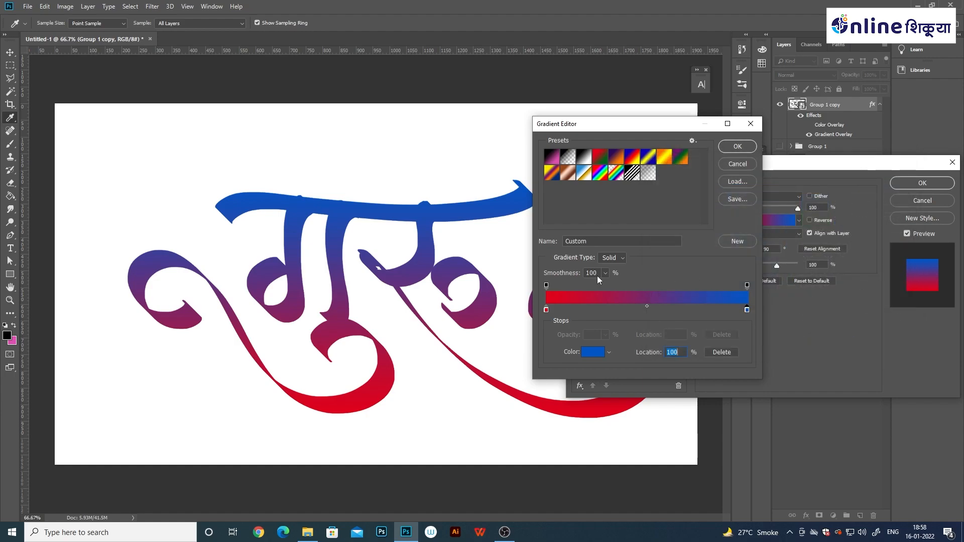
# - Change the gradient's start stop at location 0% to cyan 00d4e1 and accept the edited gradient
pyautogui.click(547, 311)
pyautogui.click(593, 351)
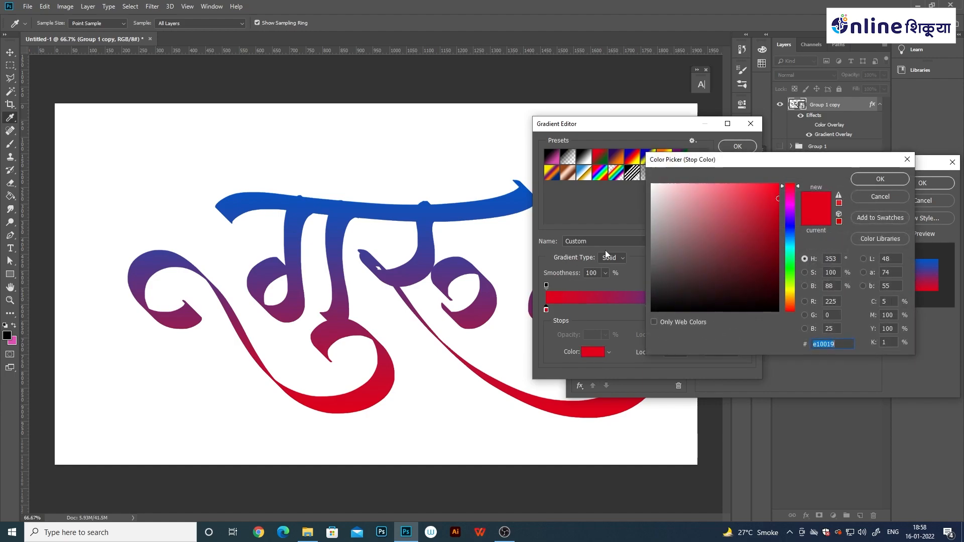
pyautogui.click(790, 294)
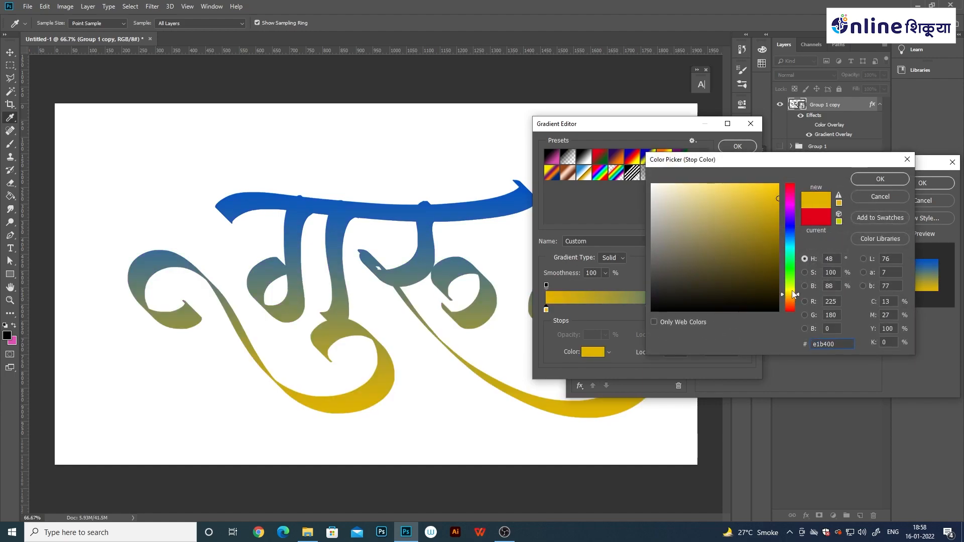
pyautogui.moveTo(783, 237); pyautogui.dragTo(790, 248)
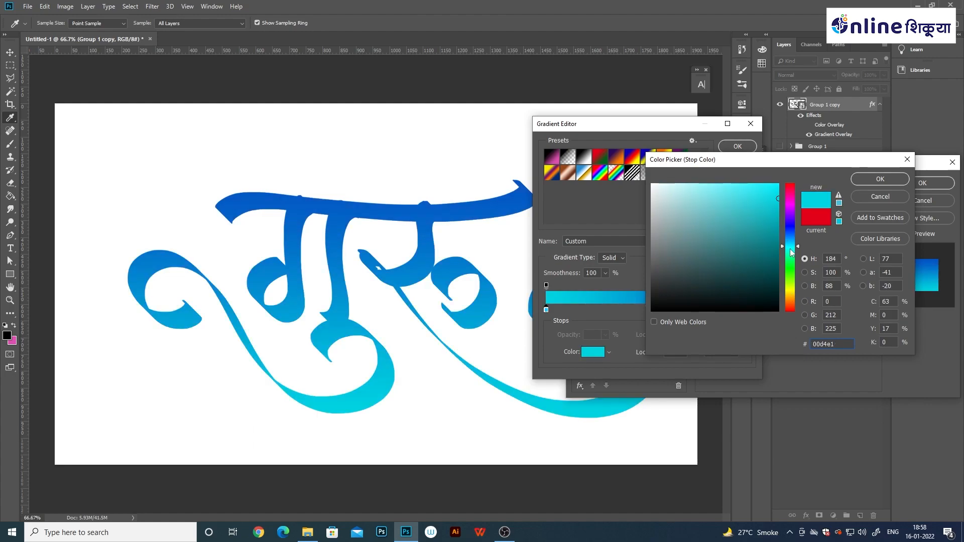
pyautogui.click(868, 179)
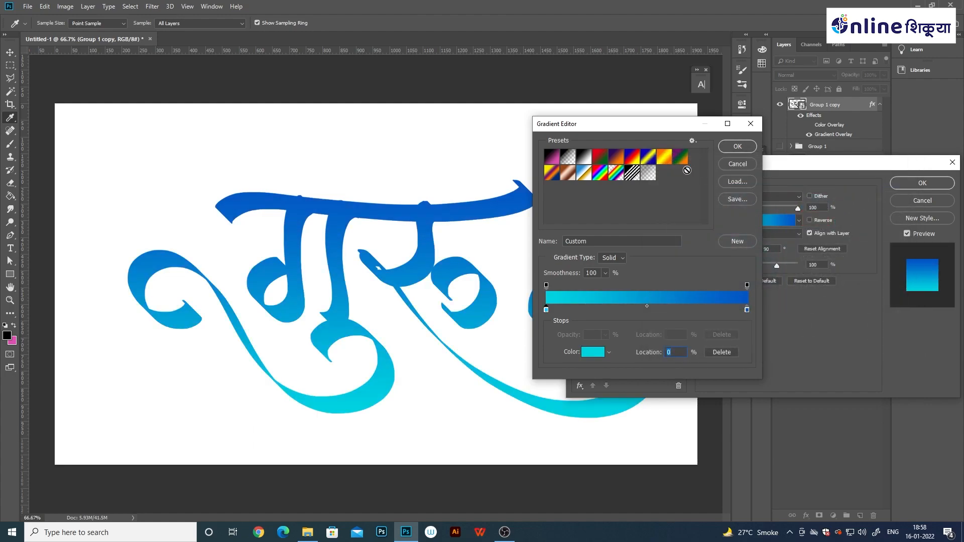
pyautogui.click(736, 147)
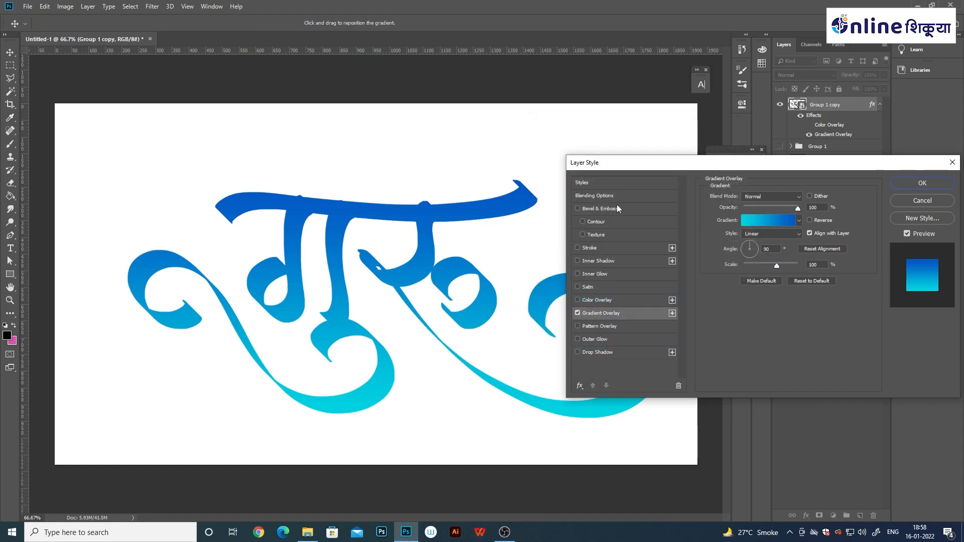
# - Try a Bevel & Emboss effect on the lettering with adjusted depth and soften, and disable it
pyautogui.click(593, 210)
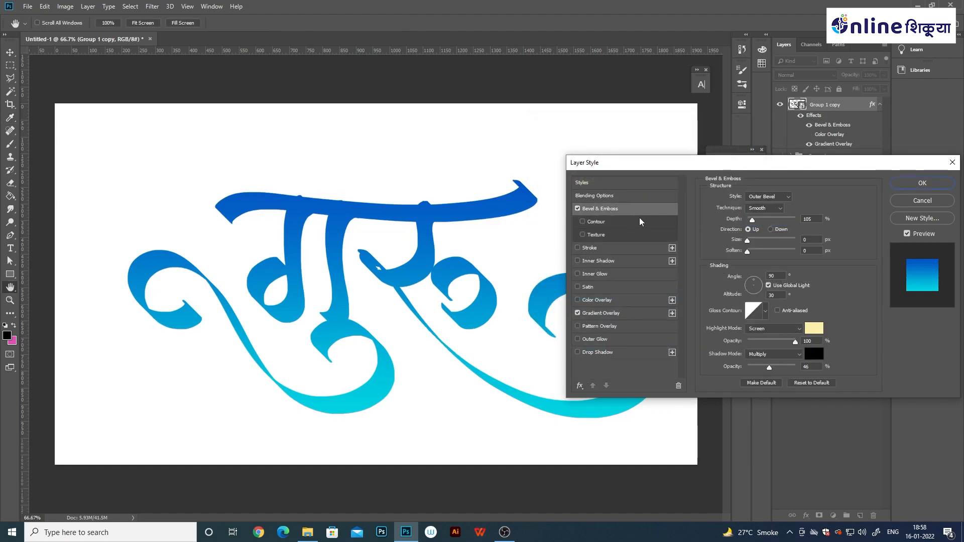
pyautogui.moveTo(781, 219); pyautogui.dragTo(762, 197)
pyautogui.moveTo(749, 252)
pyautogui.mouseDown()
pyautogui.moveTo(755, 241)
pyautogui.moveTo(744, 239)
pyautogui.mouseUp()
pyautogui.click(577, 209)
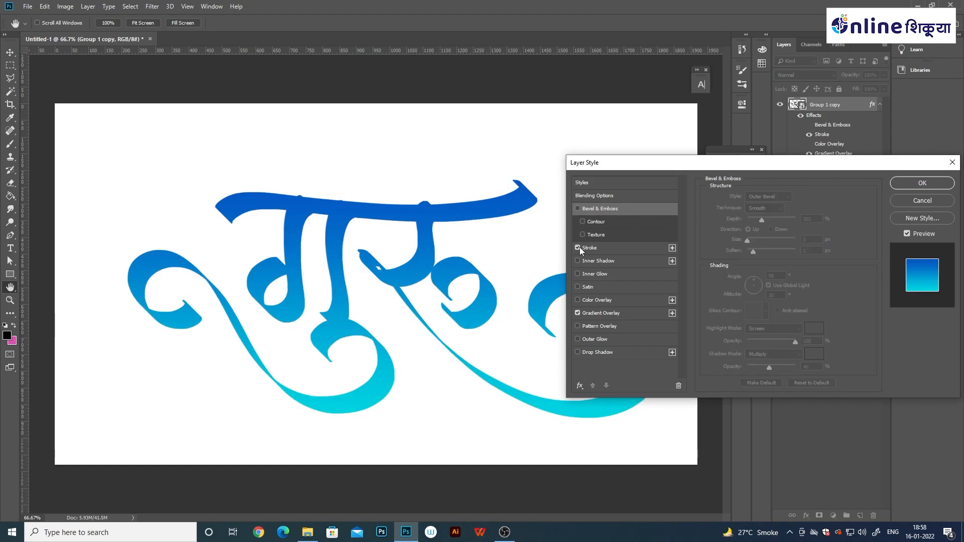
# - Try a black 000000 outside Stroke on the lettering, cancel the colour choice, disable the stroke, and apply the layer style
pyautogui.click(580, 247)
pyautogui.click(731, 271)
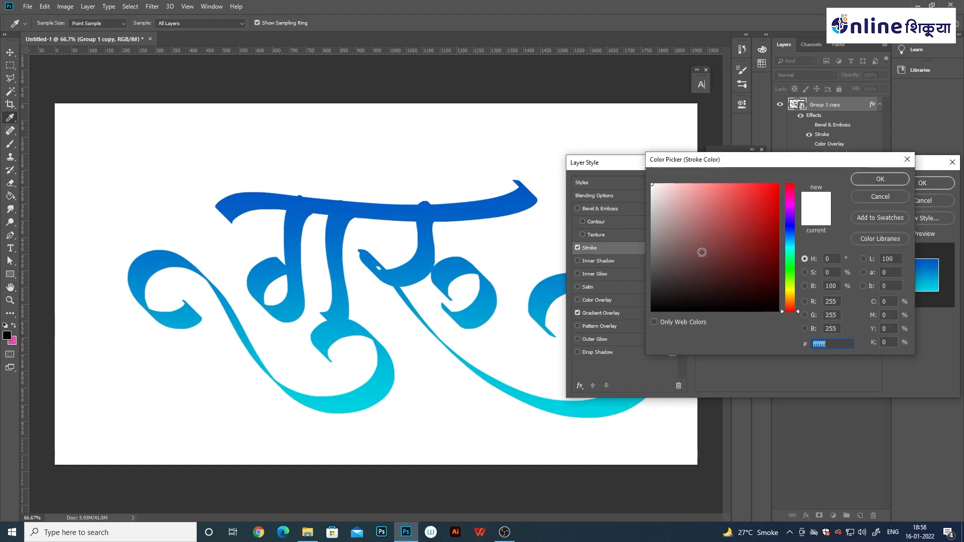
pyautogui.click(652, 310)
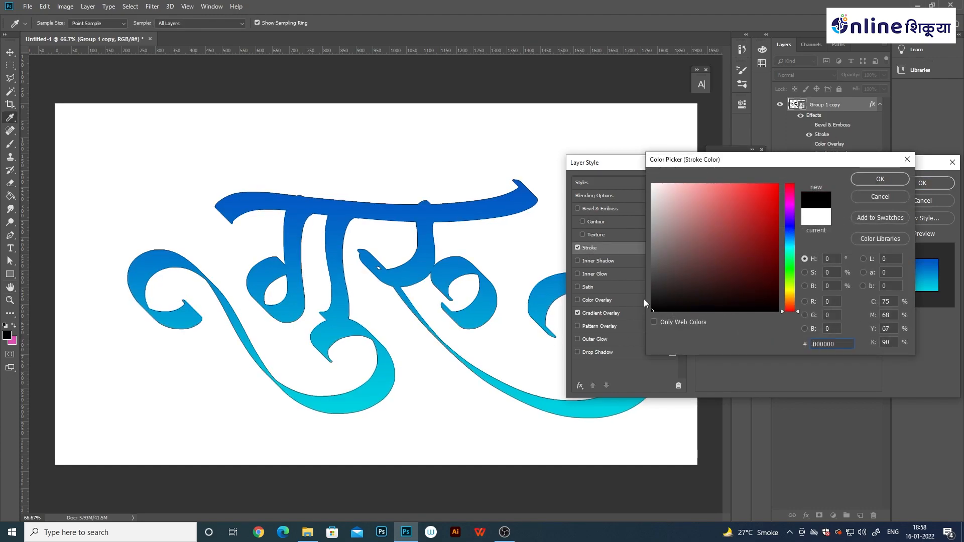
pyautogui.click(867, 196)
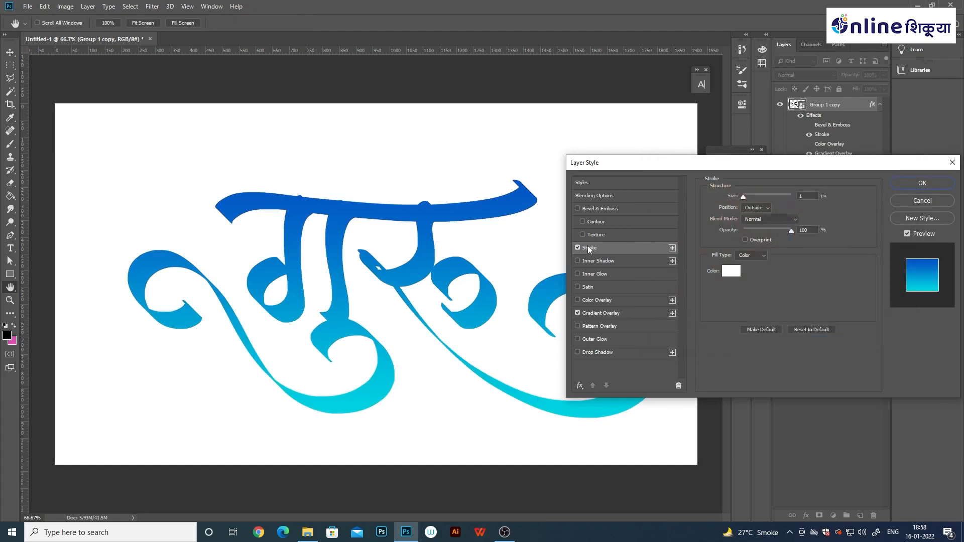
pyautogui.click(577, 247)
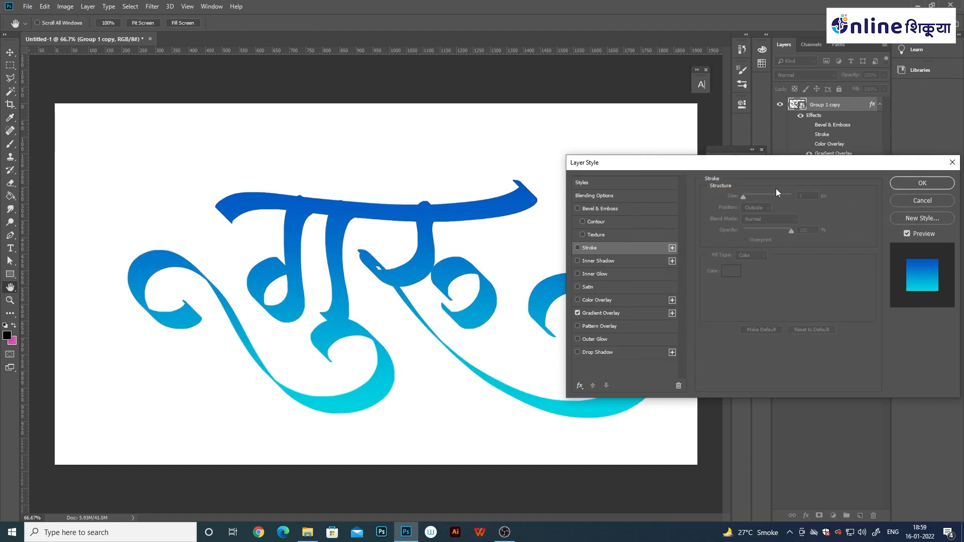
pyautogui.click(903, 182)
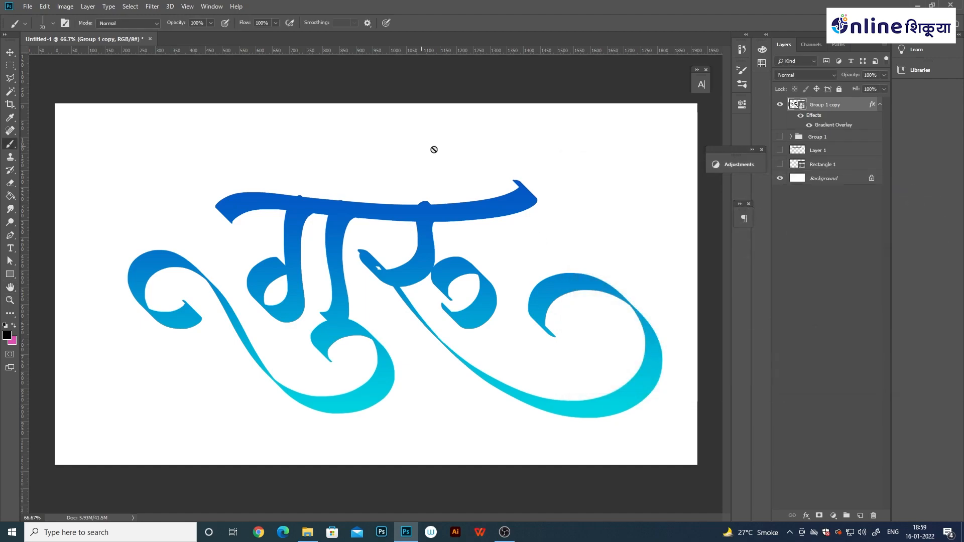
# - Duplicate Group 1 copy as Group 1 copy 2, clearing the duplicate's layer style and hiding the original
pyautogui.rightClick(843, 103)
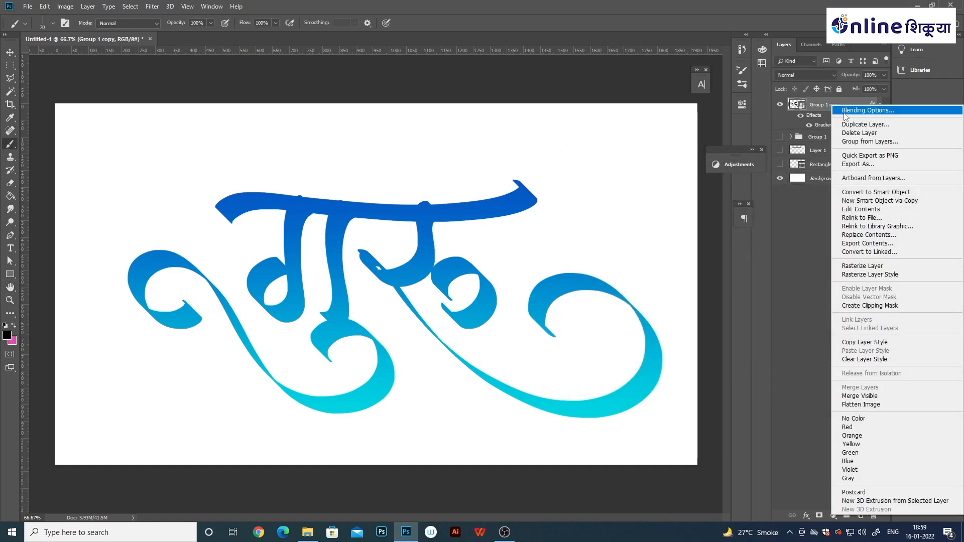
pyautogui.click(854, 126)
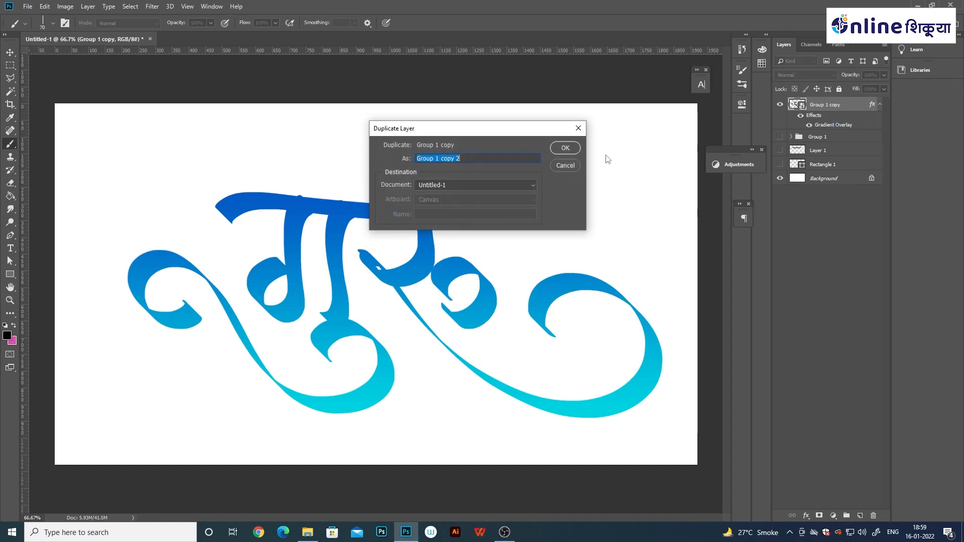
pyautogui.click(565, 148)
pyautogui.rightClick(830, 104)
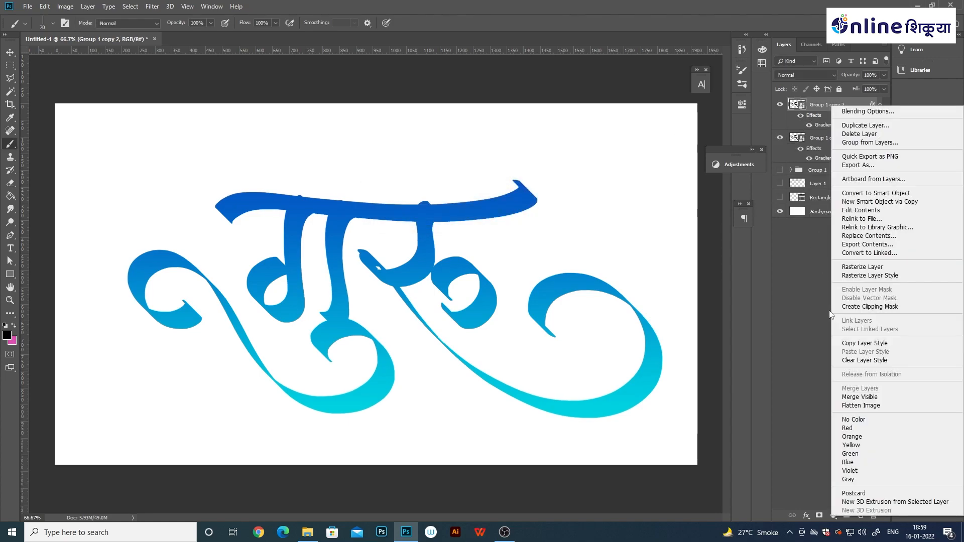
pyautogui.click(856, 360)
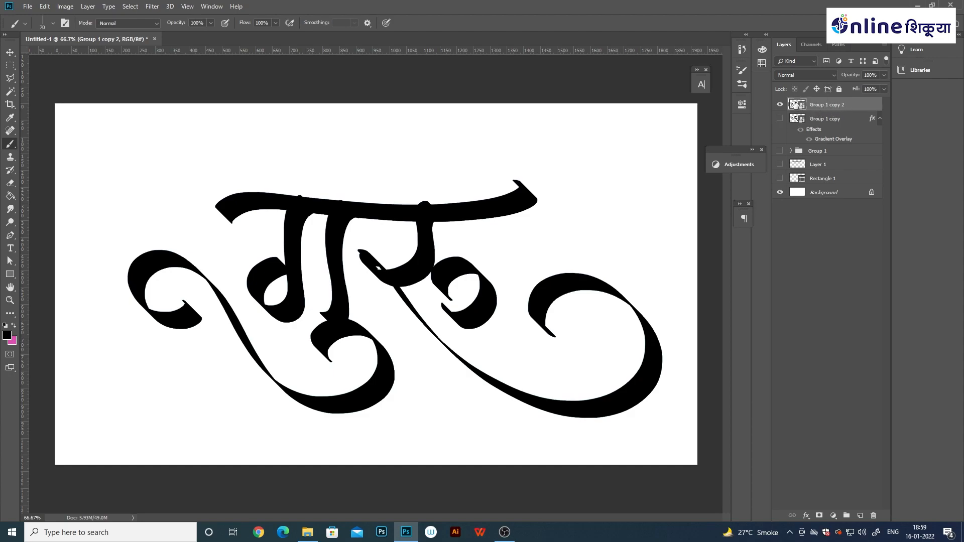
# - Add a new layer above Group 1 copy 2 and, after trying several other brush tips, choose the 30 px round-shaped tip
pyautogui.click(861, 516)
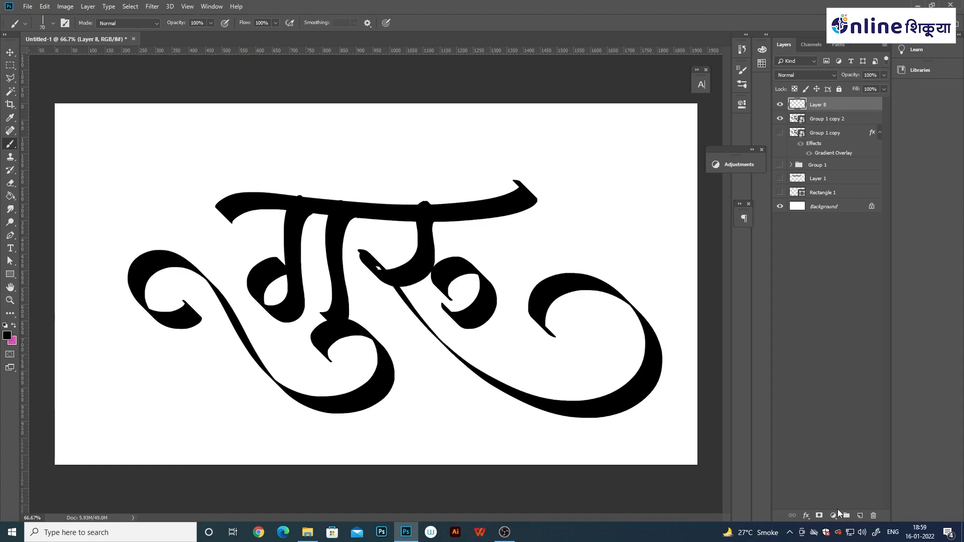
pyautogui.click(66, 23)
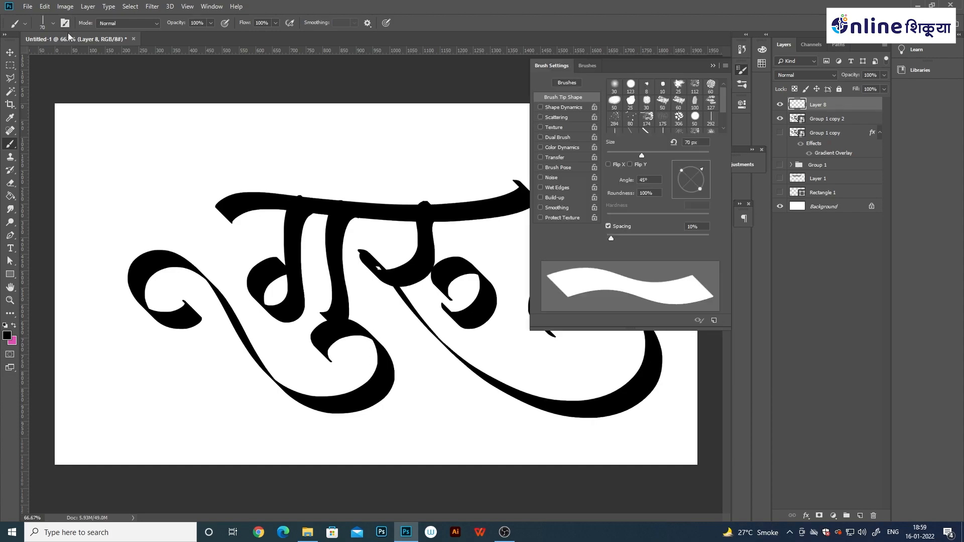
pyautogui.click(650, 121)
pyautogui.click(616, 119)
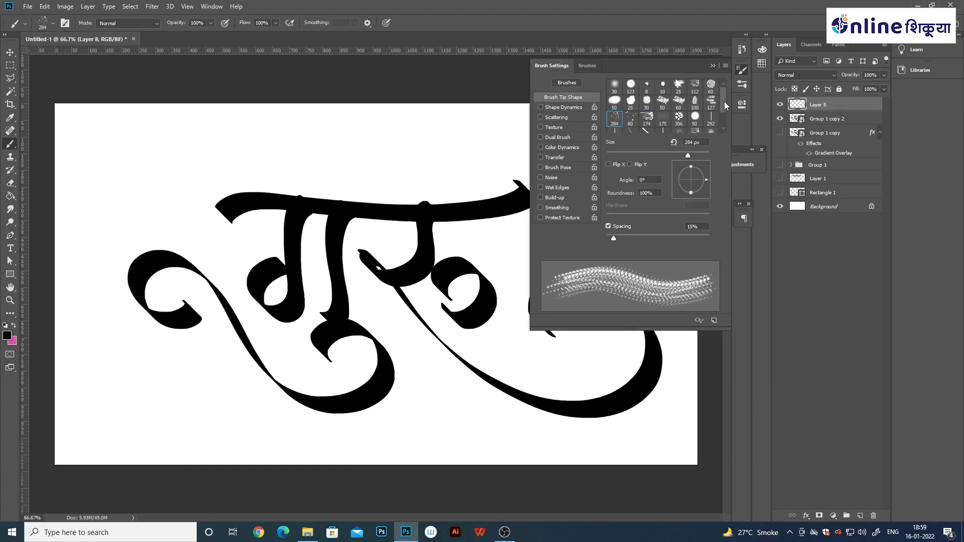
pyautogui.click(679, 86)
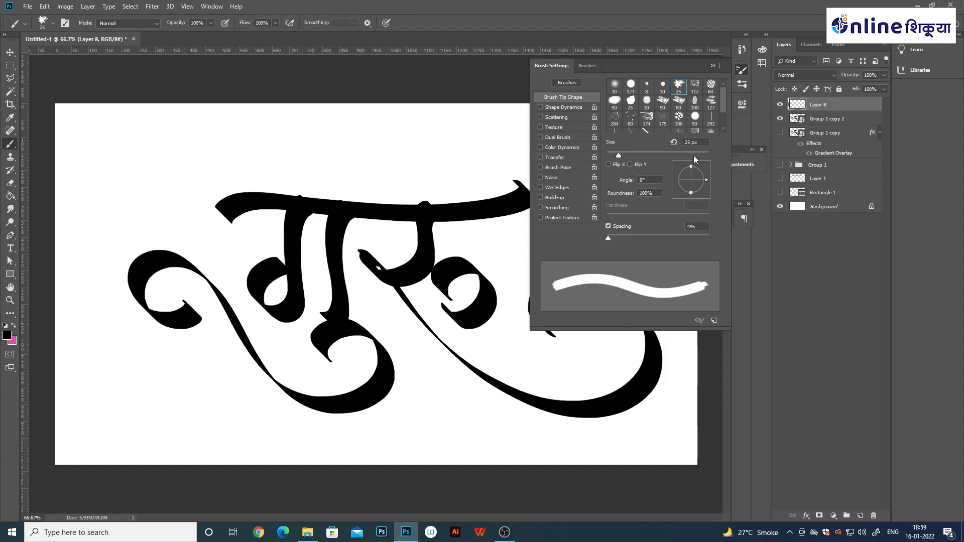
pyautogui.moveTo(608, 238)
pyautogui.mouseDown()
pyautogui.moveTo(698, 231)
pyautogui.moveTo(571, 245)
pyautogui.moveTo(767, 236)
pyautogui.mouseUp()
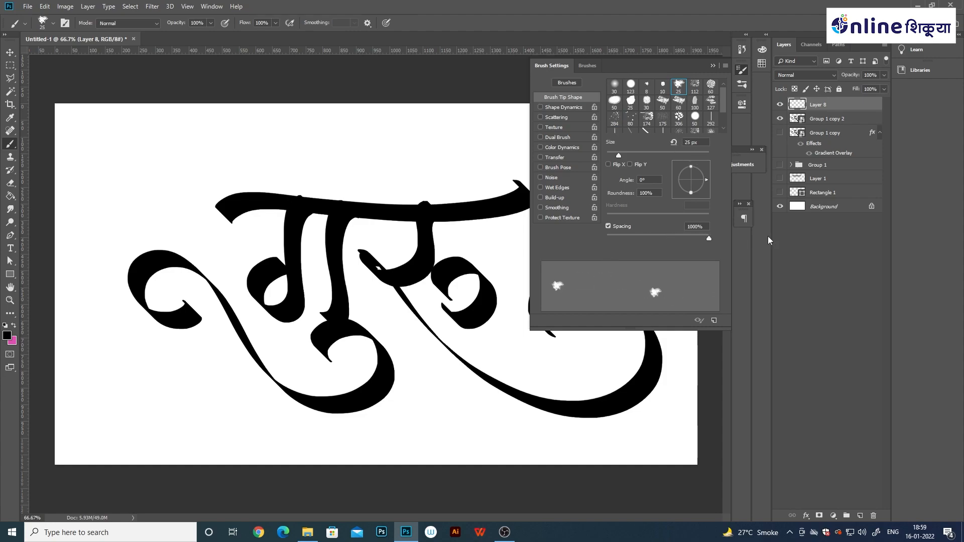
pyautogui.click(662, 84)
pyautogui.click(662, 100)
pyautogui.click(647, 100)
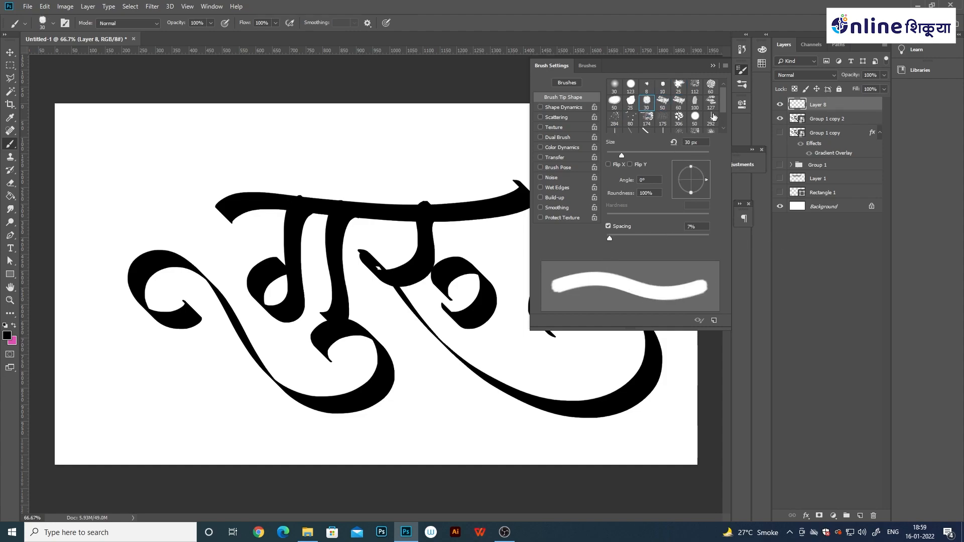
pyautogui.scroll(-1, 722, 125)
pyautogui.scroll(2, 722, 124)
pyautogui.click(712, 66)
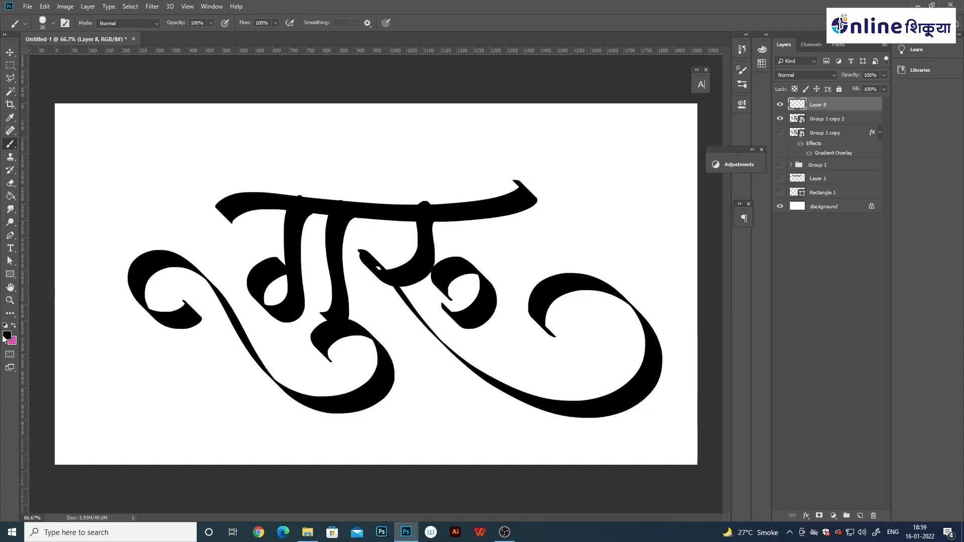
# - Set the foreground colour to dark red 9e0013
pyautogui.click(5, 338)
pyautogui.moveTo(791, 307); pyautogui.dragTo(791, 194)
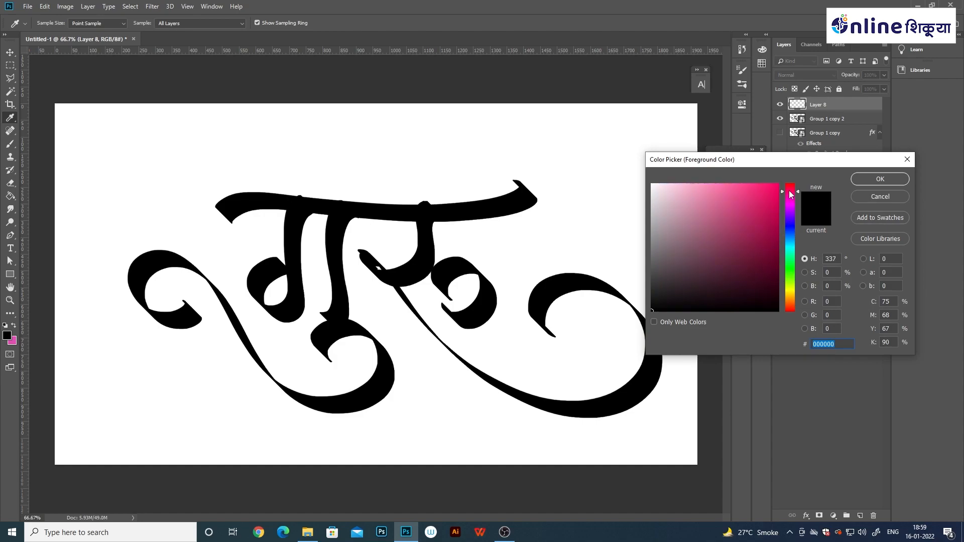
pyautogui.click(781, 241)
pyautogui.click(865, 185)
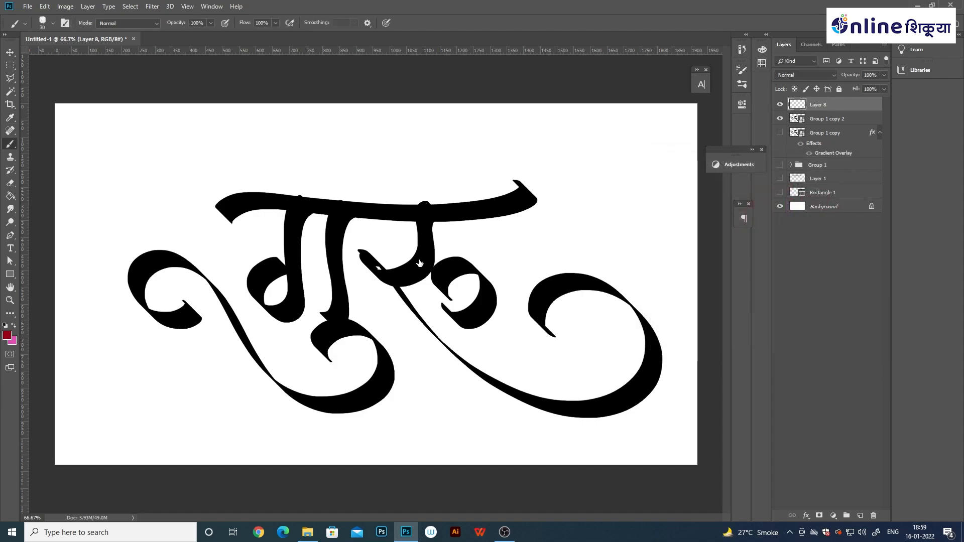
# - Enlarge the brush to 500 px, try a red stroke over the first letter on Layer 8, and undo the stroke
pyautogui.press(']')
pyautogui.press(']')
pyautogui.press(']')
pyautogui.press(']')
pyautogui.press(']')
pyautogui.press(']')
pyautogui.press(']')
pyautogui.press(']')
pyautogui.press(']')
pyautogui.press(']')
pyautogui.press(']')
pyautogui.press(']')
pyautogui.press(']')
pyautogui.press(']')
pyautogui.press(']')
pyautogui.moveTo(279, 301); pyautogui.dragTo(280, 321)
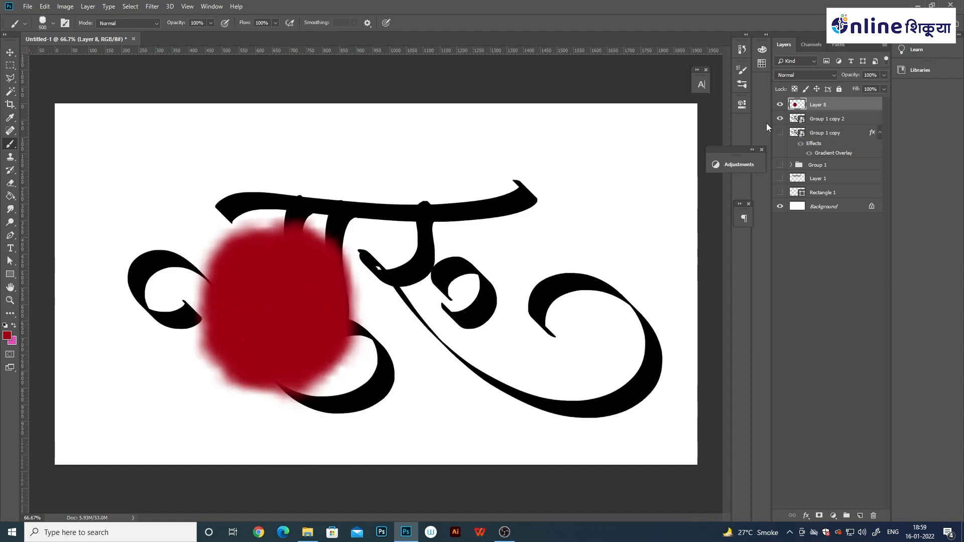
pyautogui.hotkey('ctrl', 'z')
# - Clip Layer 8 to the Group 1 copy 2 lettering and paint dark red over its outer curls and first letter
pyautogui.rightClick(846, 106)
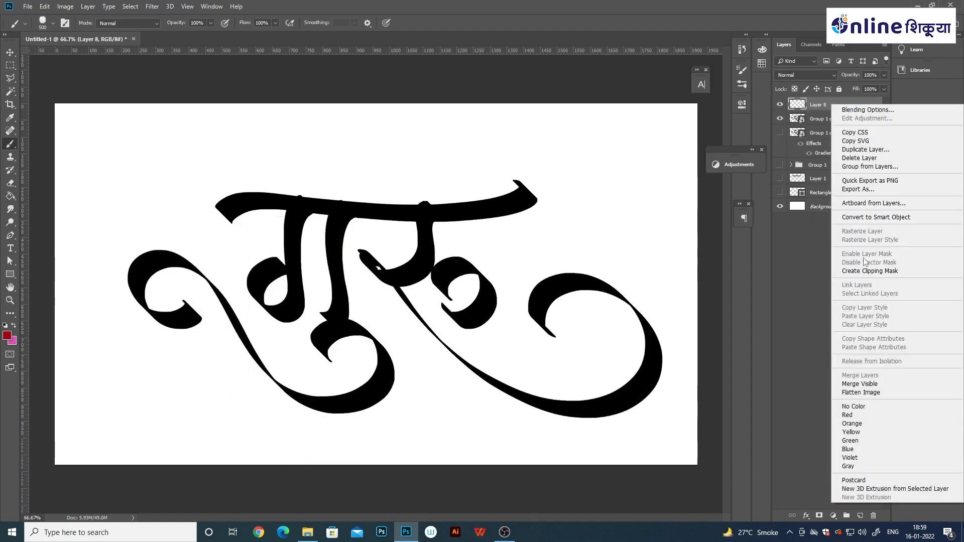
pyautogui.click(862, 271)
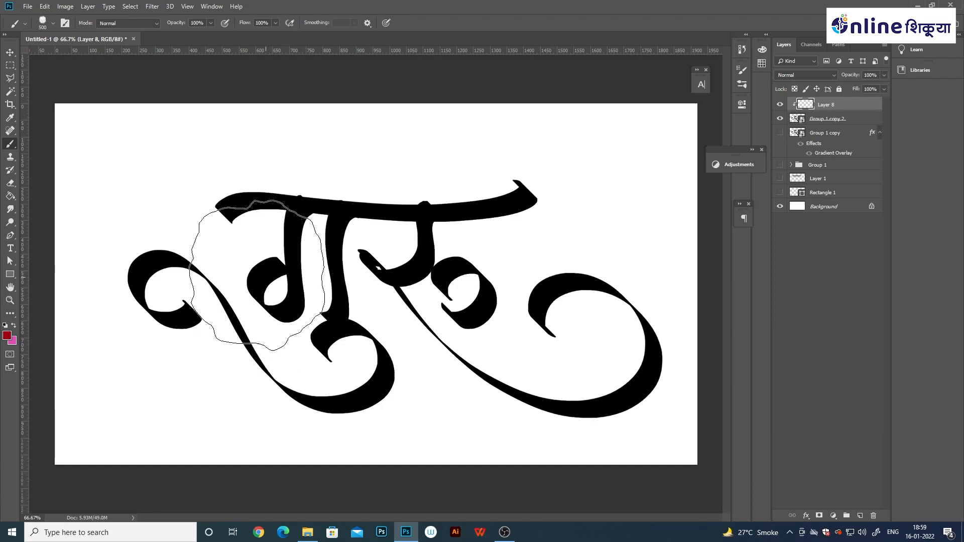
pyautogui.moveTo(252, 283)
pyautogui.mouseDown()
pyautogui.moveTo(270, 311)
pyautogui.moveTo(237, 316)
pyautogui.moveTo(176, 286)
pyautogui.moveTo(193, 300)
pyautogui.moveTo(577, 266)
pyautogui.moveTo(627, 242)
pyautogui.moveTo(656, 215)
pyautogui.mouseUp()
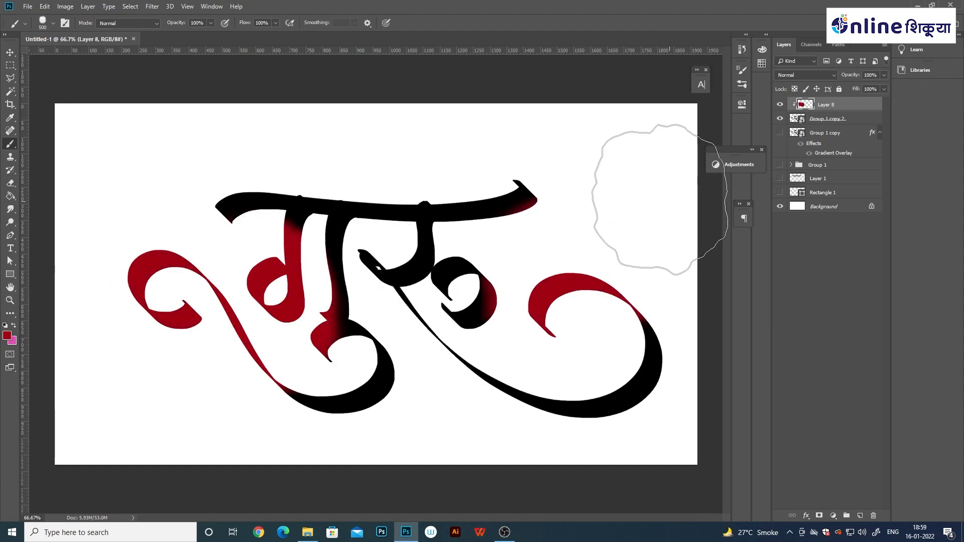
# - Set the foreground colour to ochre b17210 and paint over the remaining black parts of the lettering on Layer 8
pyautogui.click(7, 335)
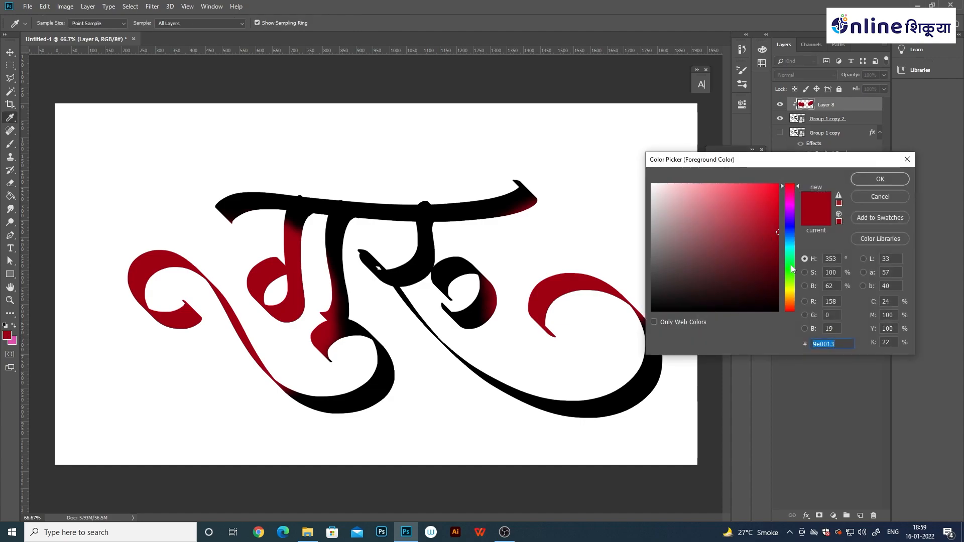
pyautogui.click(792, 297)
pyautogui.click(767, 222)
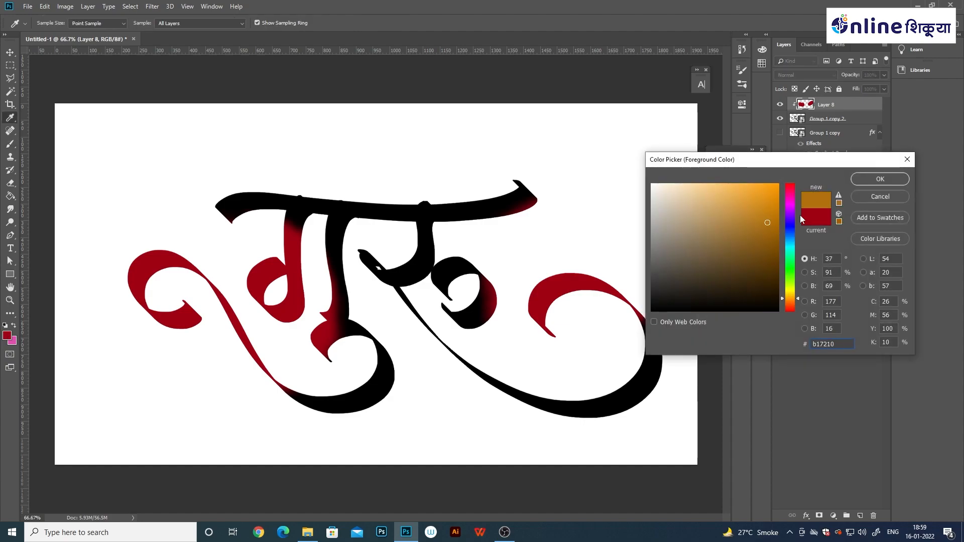
pyautogui.click(875, 180)
pyautogui.moveTo(256, 127)
pyautogui.mouseDown()
pyautogui.moveTo(218, 147)
pyautogui.moveTo(339, 136)
pyautogui.moveTo(313, 150)
pyautogui.moveTo(397, 152)
pyautogui.moveTo(393, 106)
pyautogui.moveTo(522, 84)
pyautogui.moveTo(485, 126)
pyautogui.moveTo(524, 164)
pyautogui.moveTo(399, 186)
pyautogui.moveTo(373, 244)
pyautogui.moveTo(374, 268)
pyautogui.moveTo(430, 280)
pyautogui.moveTo(452, 368)
pyautogui.moveTo(406, 441)
pyautogui.moveTo(229, 427)
pyautogui.moveTo(464, 445)
pyautogui.moveTo(569, 434)
pyautogui.moveTo(692, 398)
pyautogui.moveTo(598, 404)
pyautogui.mouseUp()
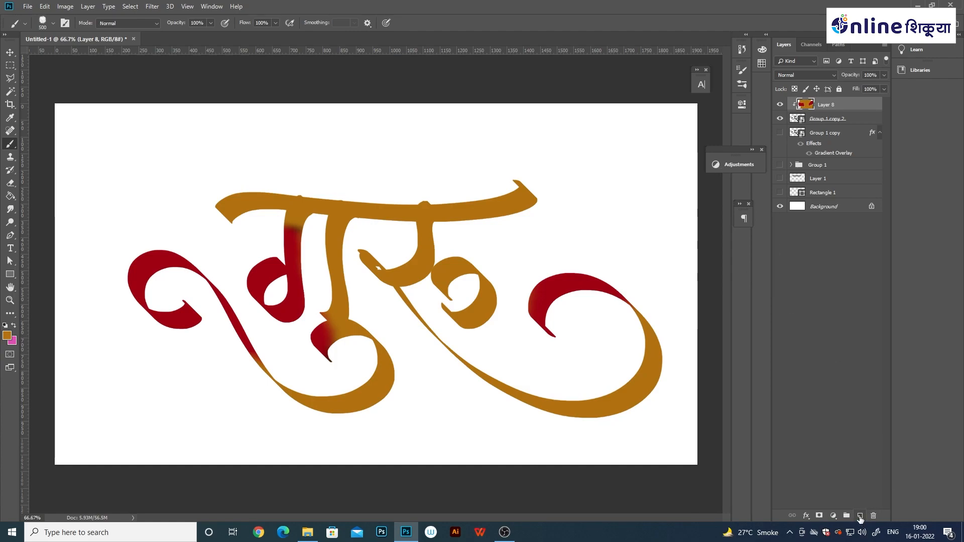
# - Add a clipped layer beneath Layer 8, set the foreground to bright yellow, and paint across the lettering's headline
pyautogui.keyDown('ctrl'); pyautogui.click(860, 517); pyautogui.keyUp('ctrl')
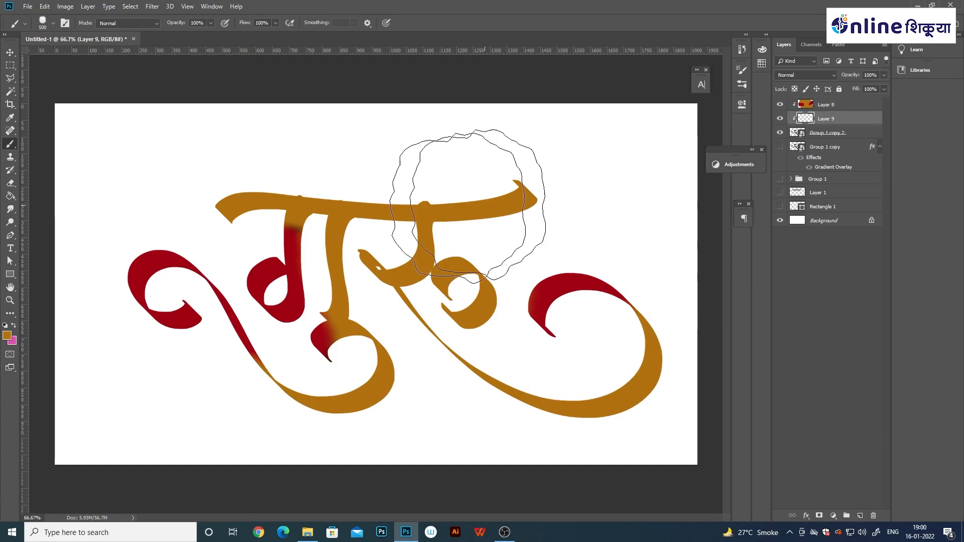
pyautogui.click(7, 335)
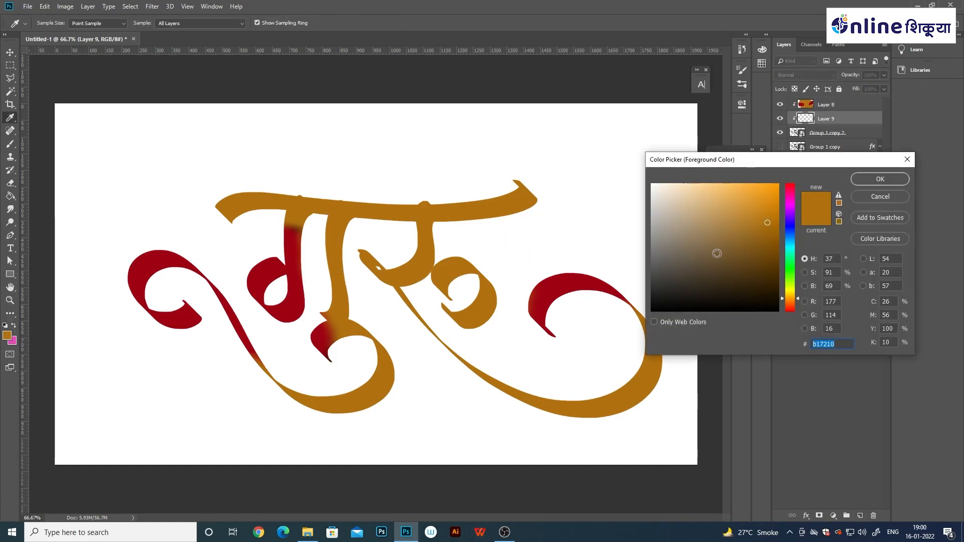
pyautogui.moveTo(790, 299); pyautogui.dragTo(793, 294)
pyautogui.moveTo(776, 186); pyautogui.dragTo(801, 169)
pyautogui.click(881, 183)
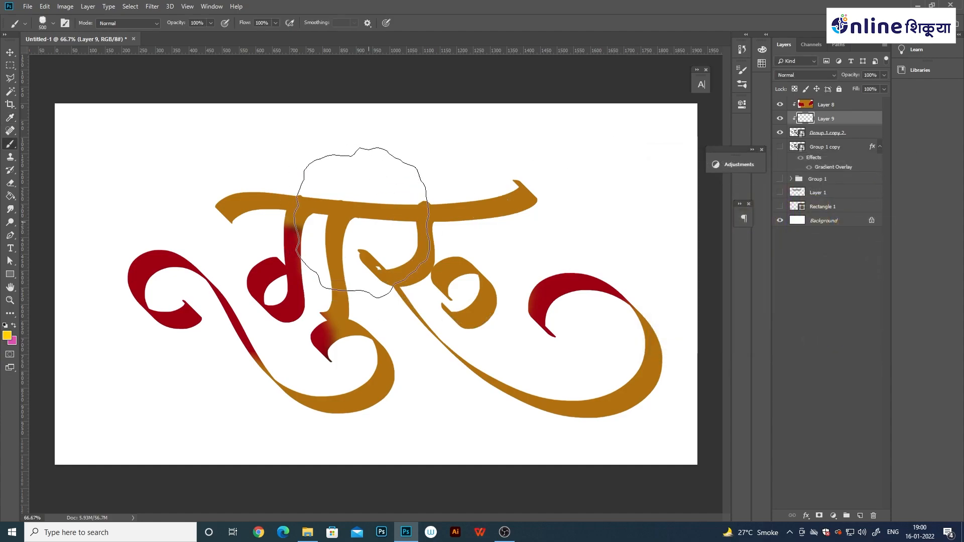
pyautogui.moveTo(239, 155)
pyautogui.mouseDown()
pyautogui.moveTo(411, 129)
pyautogui.moveTo(472, 181)
pyautogui.mouseUp()
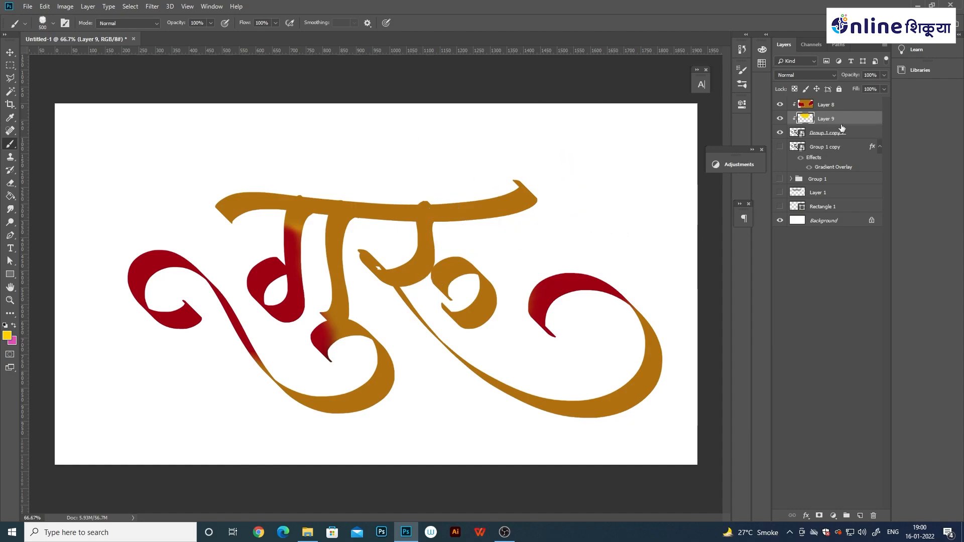
# - Add two new layers above Layer 8 and clip both to the lettering
pyautogui.click(839, 105)
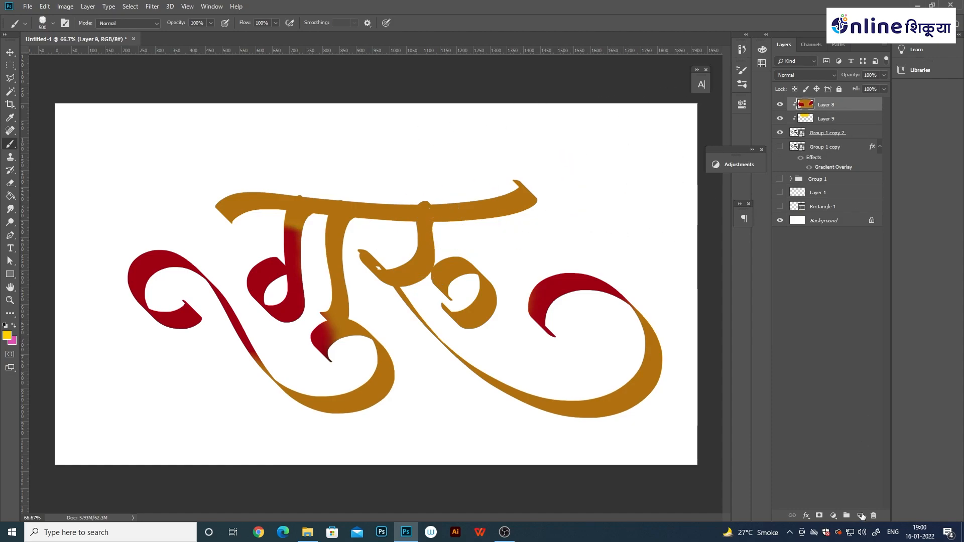
pyautogui.click(862, 516)
pyautogui.click(862, 516)
pyautogui.rightClick(842, 126)
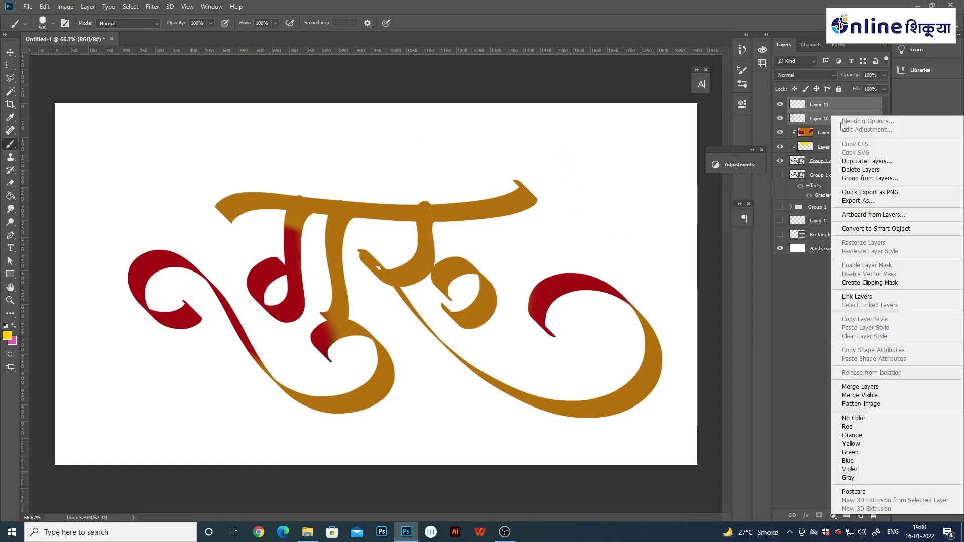
pyautogui.click(875, 282)
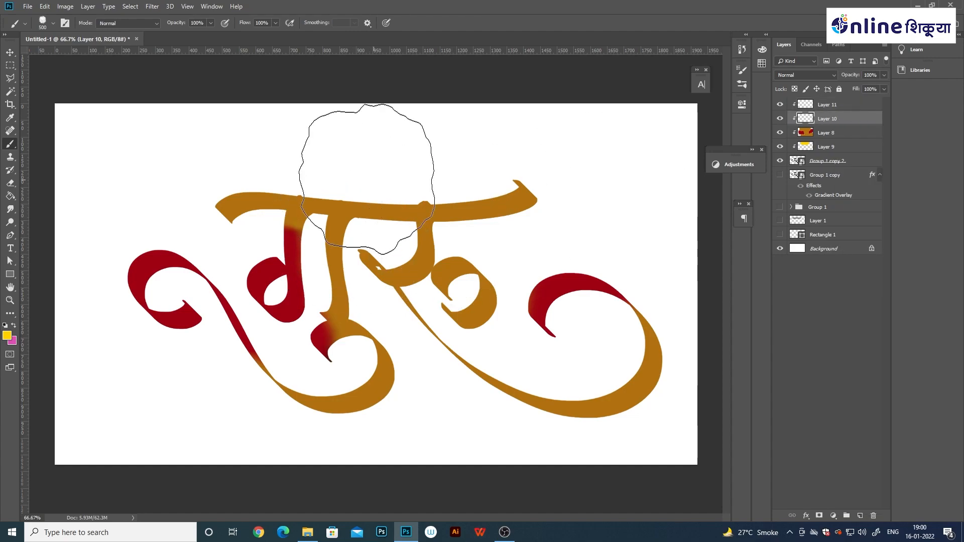
# - Try a yellow stroke over the headline on Layer 10, undo it, and set the foreground colour to bright red d4001a
pyautogui.moveTo(366, 176)
pyautogui.mouseDown()
pyautogui.moveTo(435, 161)
pyautogui.moveTo(362, 150)
pyautogui.moveTo(259, 216)
pyautogui.mouseUp()
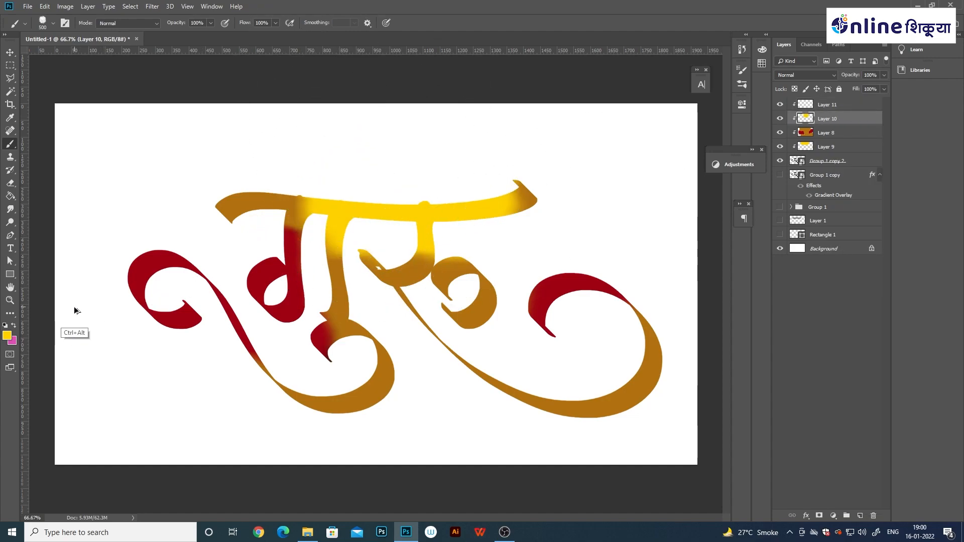
pyautogui.hotkey('ctrl', 'alt', 'z')
pyautogui.click(8, 336)
pyautogui.click(294, 237)
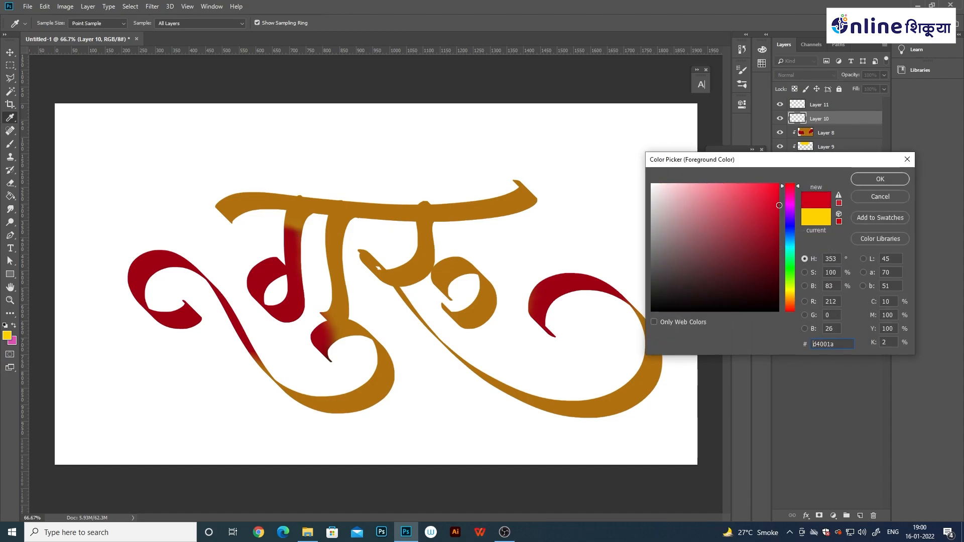
pyautogui.click(876, 180)
# - Try converting Layers 10 and 11 to a smart object, undo it, and clip both layers to the lettering
pyautogui.keyDown('shift'); pyautogui.click(837, 104); pyautogui.keyUp('shift')
pyautogui.rightClick(846, 116)
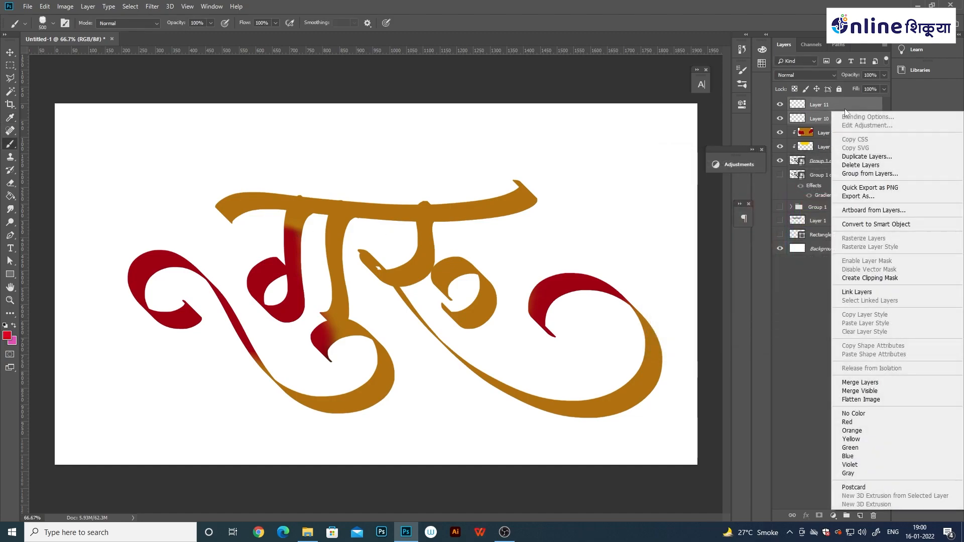
pyautogui.click(856, 223)
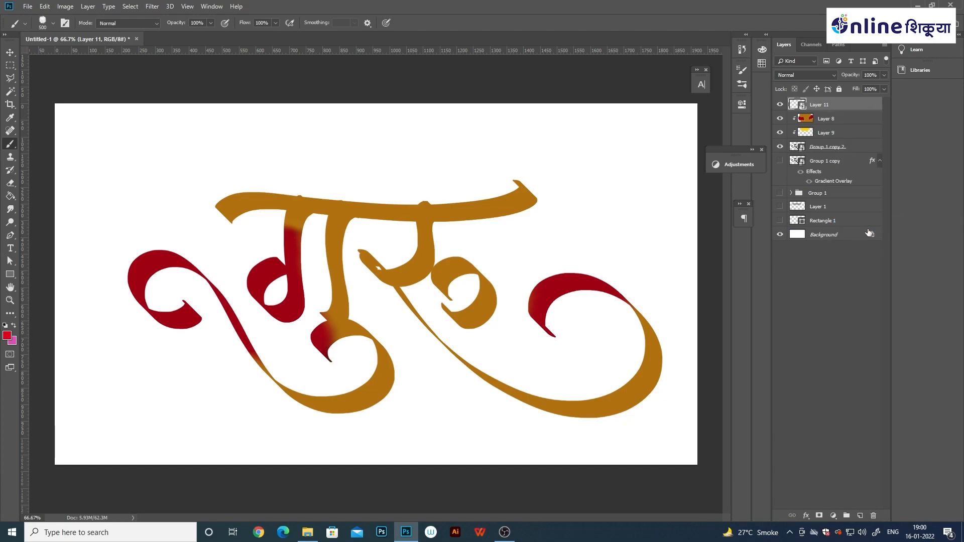
pyautogui.hotkey('ctrl', 'z')
pyautogui.rightClick(831, 103)
pyautogui.click(833, 268)
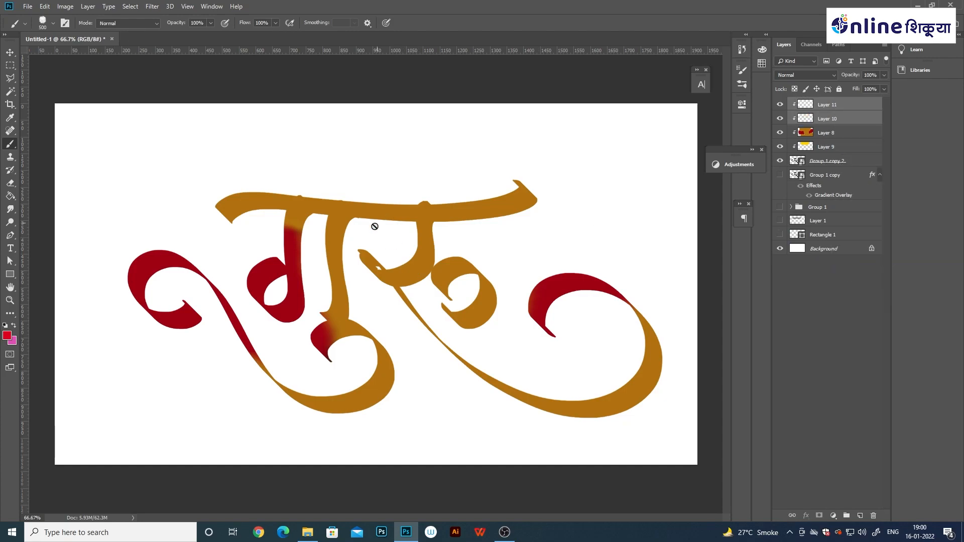
# - Paint bright red on Layer 10 over the headline, the letter bodies and the upper part of the last curl
pyautogui.click(857, 119)
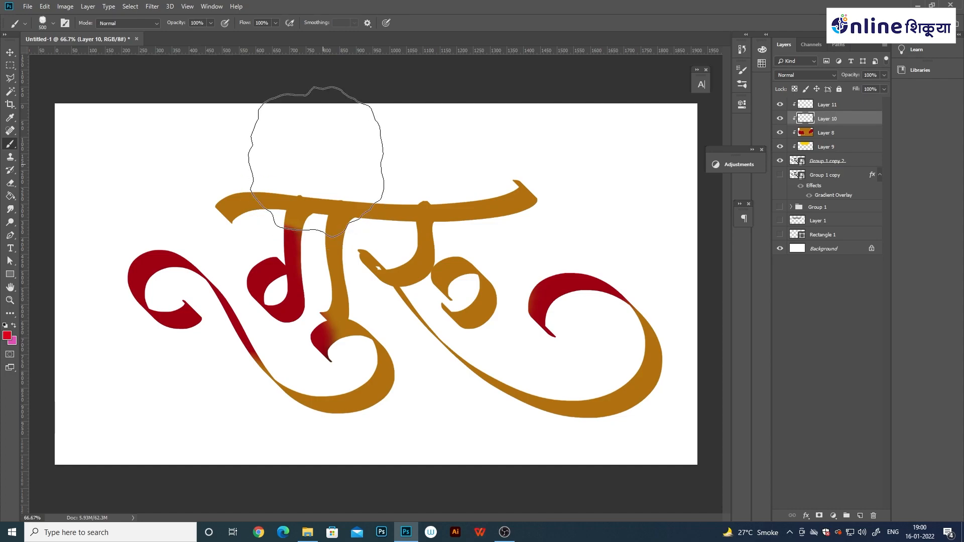
pyautogui.moveTo(315, 142)
pyautogui.mouseDown()
pyautogui.moveTo(247, 126)
pyautogui.moveTo(215, 153)
pyautogui.moveTo(281, 195)
pyautogui.moveTo(376, 333)
pyautogui.moveTo(372, 282)
pyautogui.moveTo(478, 216)
pyautogui.moveTo(525, 170)
pyautogui.moveTo(491, 291)
pyautogui.moveTo(562, 266)
pyautogui.moveTo(488, 357)
pyautogui.mouseUp()
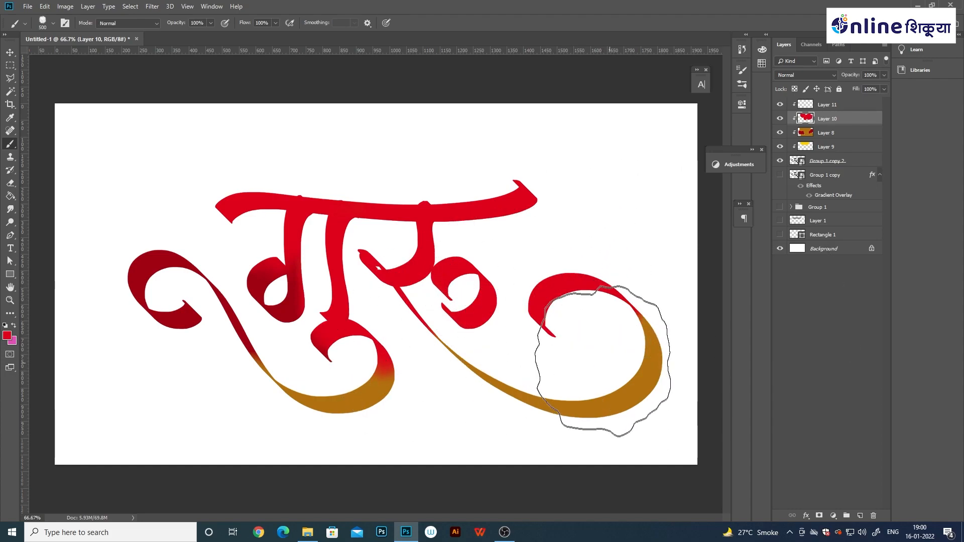
# - Sample the ochre from the lettering and lighten the foreground colour to orange dc911c
pyautogui.press('i')
pyautogui.press('b')
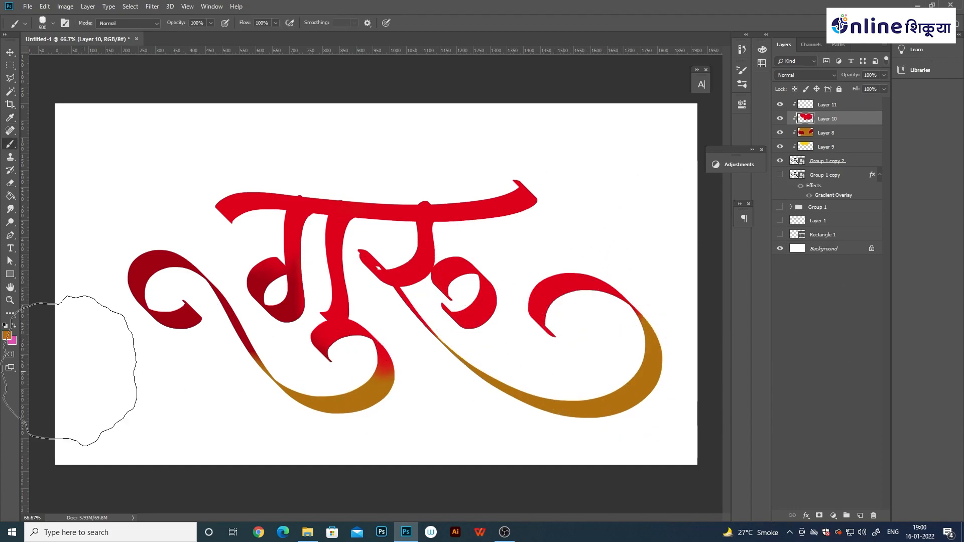
pyautogui.click(7, 335)
pyautogui.moveTo(764, 213); pyautogui.dragTo(763, 200)
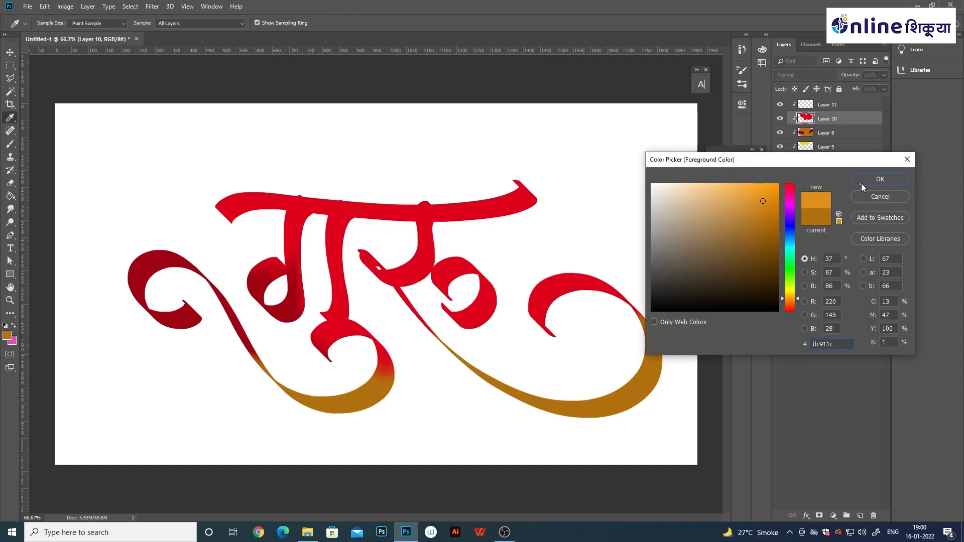
pyautogui.click(861, 182)
# - Add a layer above Layer 10, paint orange over the lower swashes, and undo the extra stroke near the headline
pyautogui.click(858, 512)
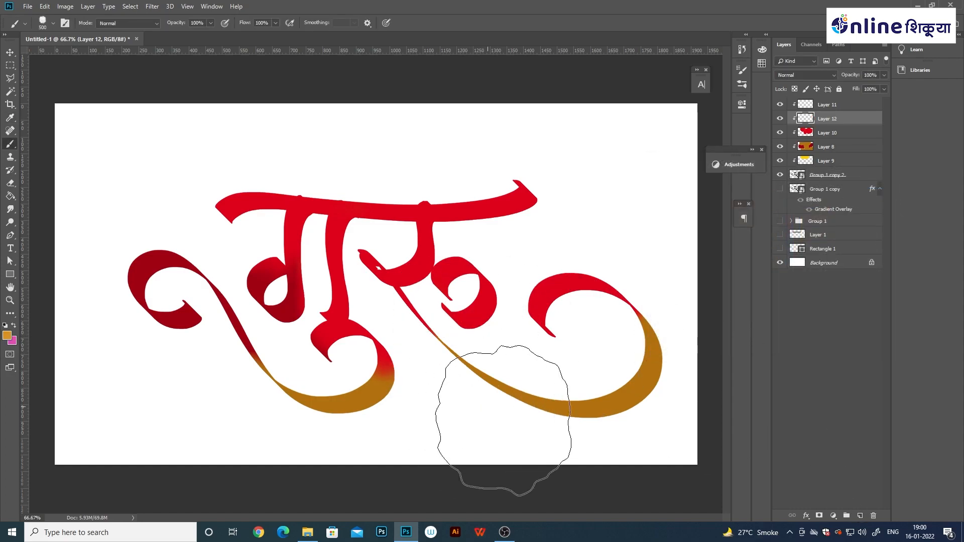
pyautogui.moveTo(501, 409); pyautogui.dragTo(499, 420)
pyautogui.moveTo(404, 431)
pyautogui.mouseDown()
pyautogui.moveTo(422, 440)
pyautogui.moveTo(425, 418)
pyautogui.mouseUp()
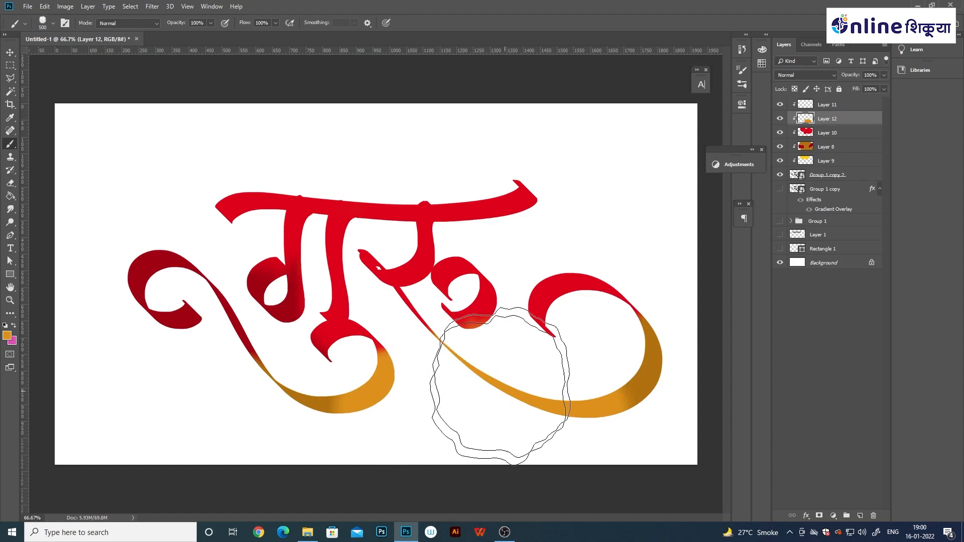
pyautogui.moveTo(529, 152); pyautogui.dragTo(457, 166)
pyautogui.hotkey('ctrl', 'z')
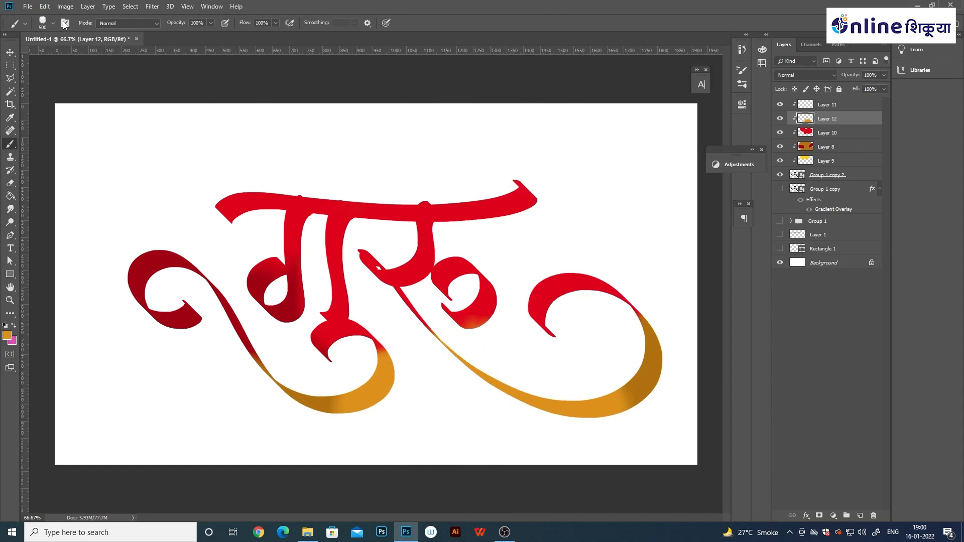
# - Open the brush settings at the brush tip shapes
pyautogui.click(42, 26)
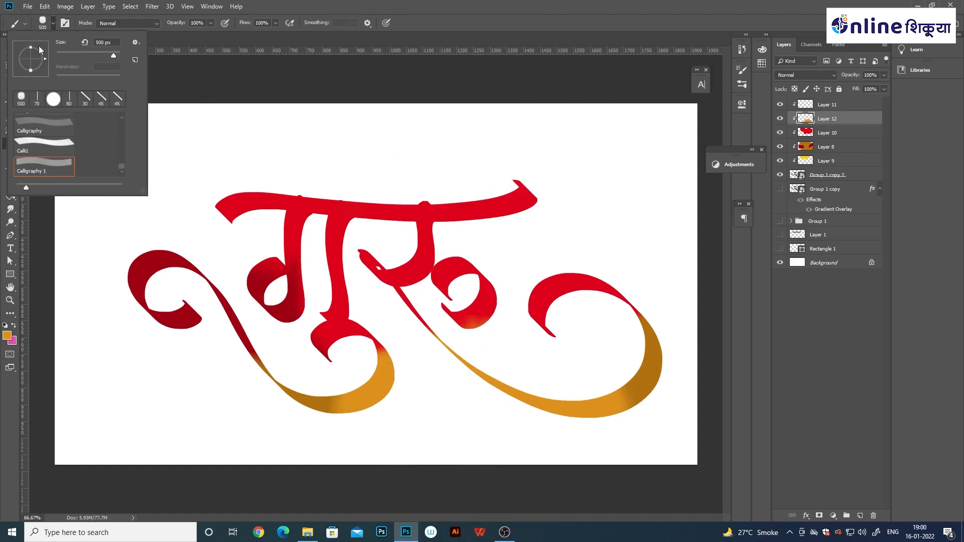
pyautogui.click(41, 24)
pyautogui.click(41, 23)
pyautogui.click(203, 7)
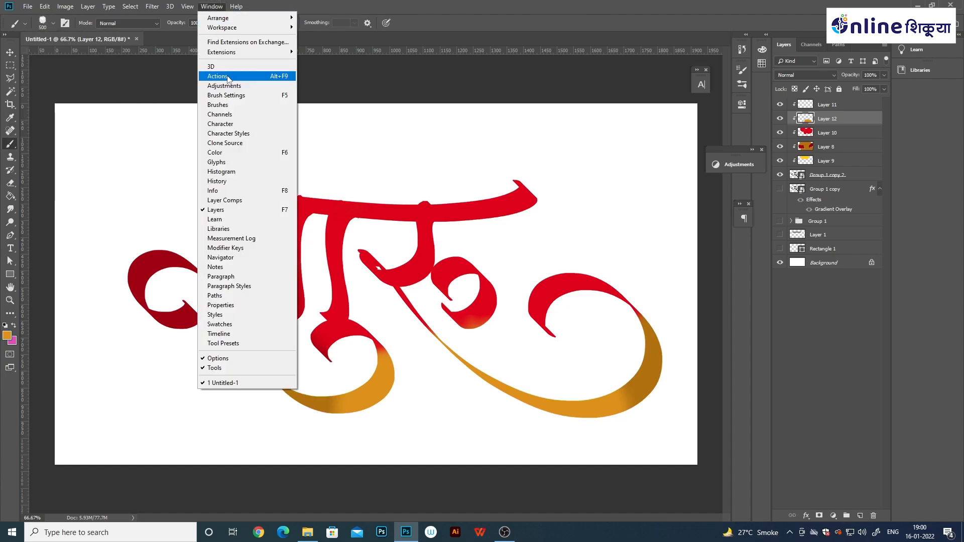
pyautogui.click(228, 102)
pyautogui.click(552, 67)
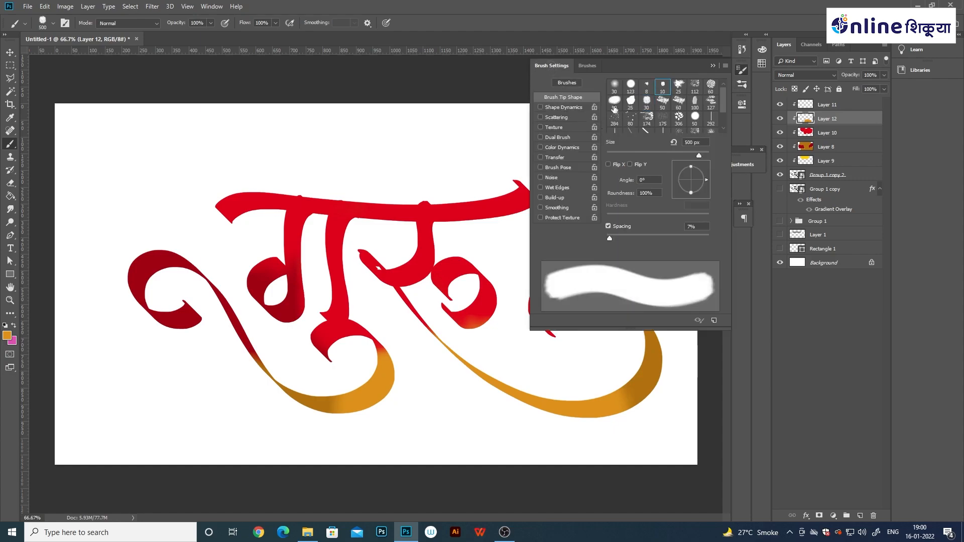
pyautogui.click(586, 66)
pyautogui.click(551, 66)
# - Choose the 284 px splatter brush tip and set its spacing to 1000%
pyautogui.click(630, 120)
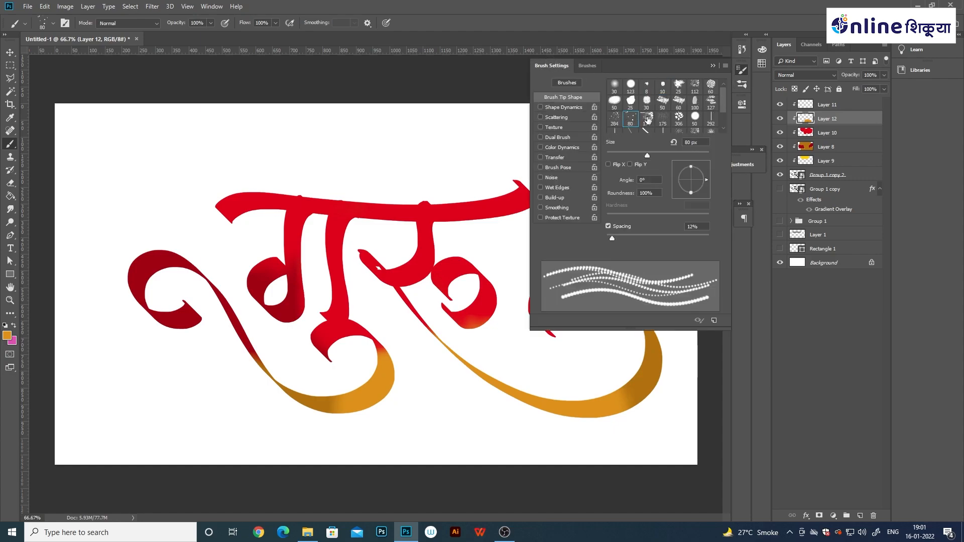
pyautogui.click(647, 118)
pyautogui.click(617, 120)
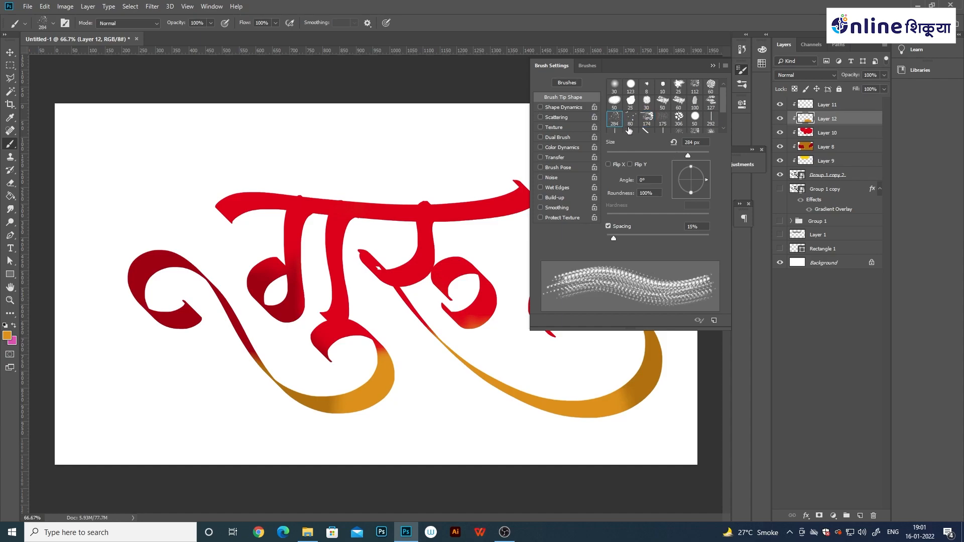
pyautogui.moveTo(627, 239); pyautogui.dragTo(721, 240)
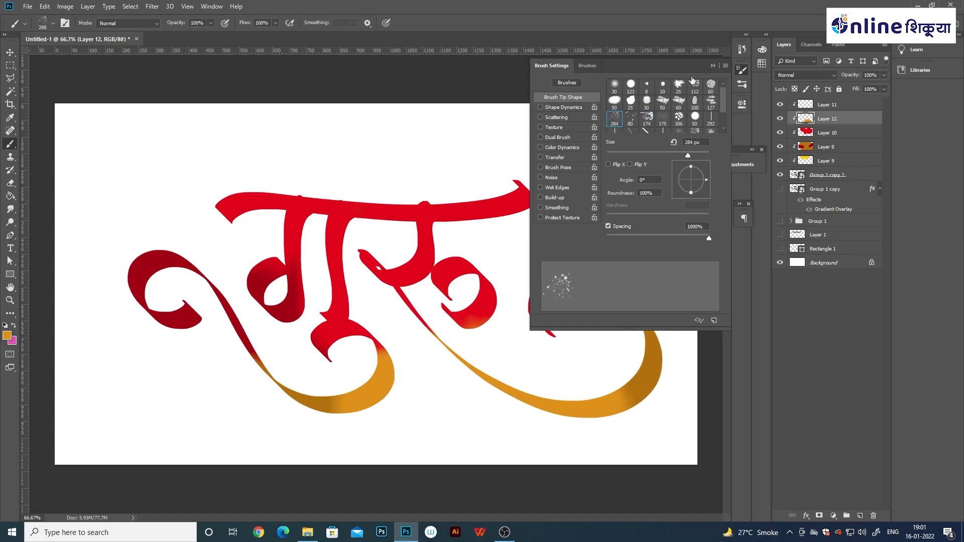
pyautogui.click(713, 66)
# - Stamp orange splatters on Layer 12 over the headline and the bodies of the letters
pyautogui.click(440, 210)
pyautogui.click(468, 209)
pyautogui.click(491, 189)
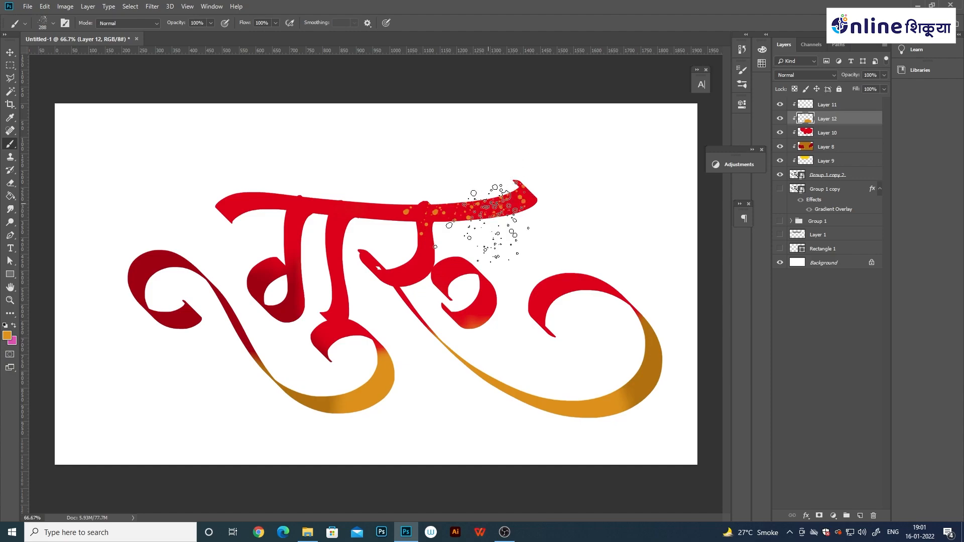
pyautogui.click(395, 295)
pyautogui.click(280, 289)
pyautogui.click(275, 282)
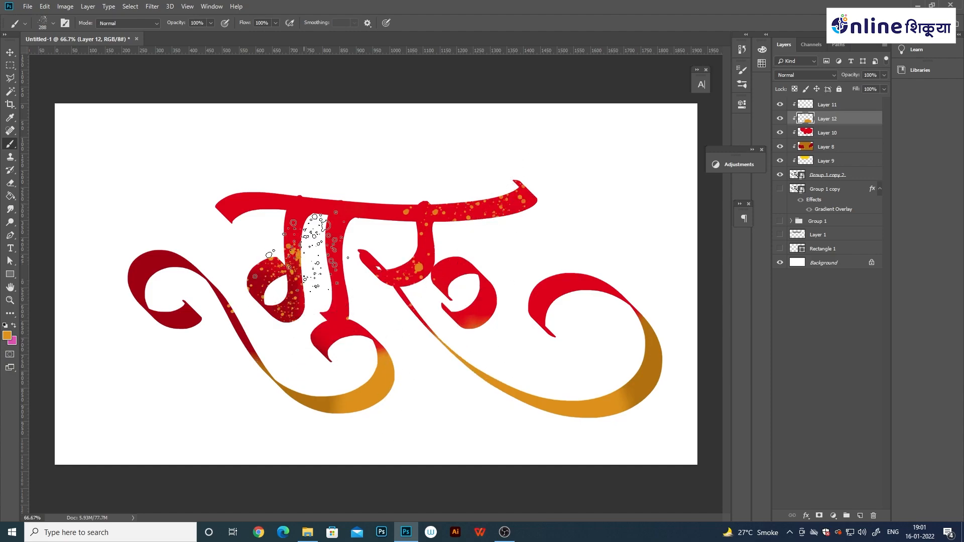
# - Add one new layer above Layer 12 and another unclipped layer at the top of the stack
pyautogui.click(860, 516)
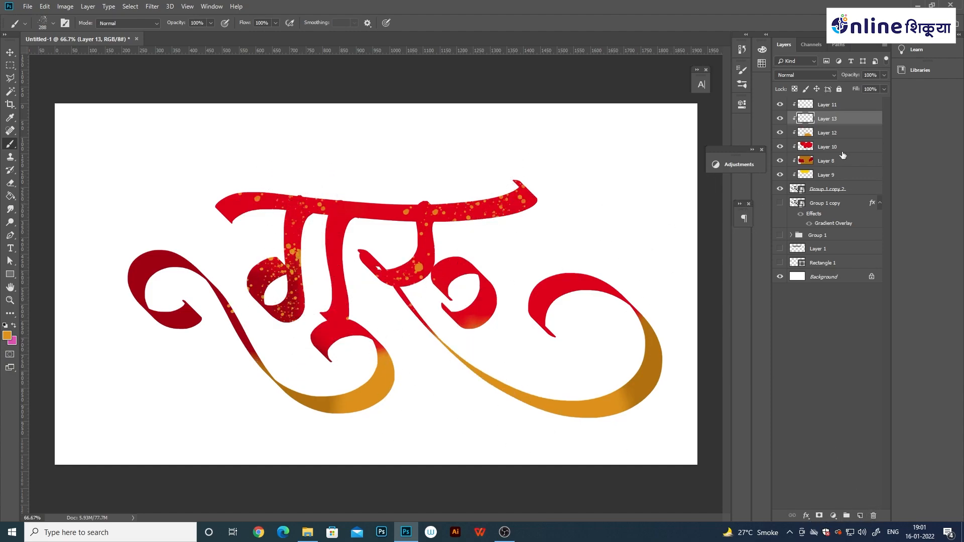
pyautogui.click(848, 106)
pyautogui.click(857, 516)
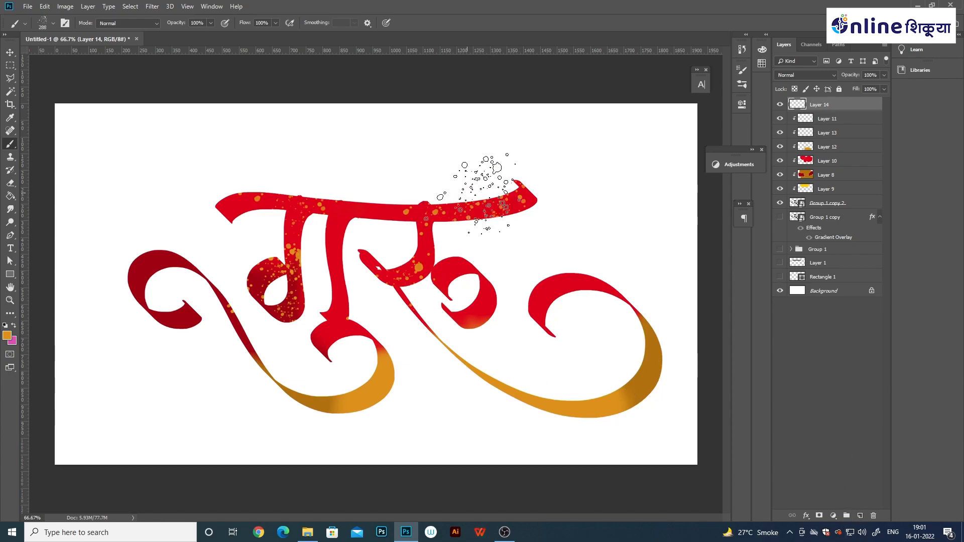
# - Sample the dark red and stamp splatters on Layer 14 around the headline's far end and beside the first letter
pyautogui.press('i')
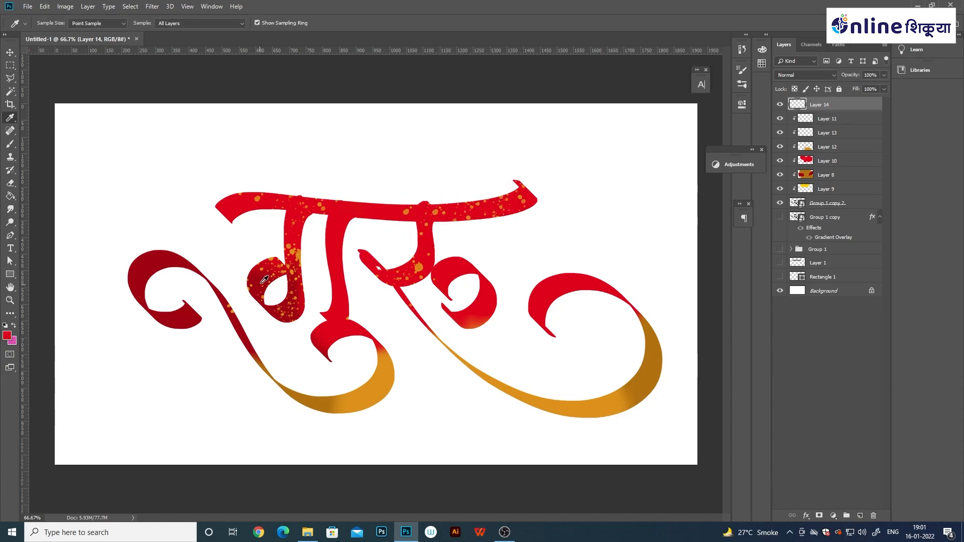
pyautogui.press('b')
pyautogui.click(508, 175)
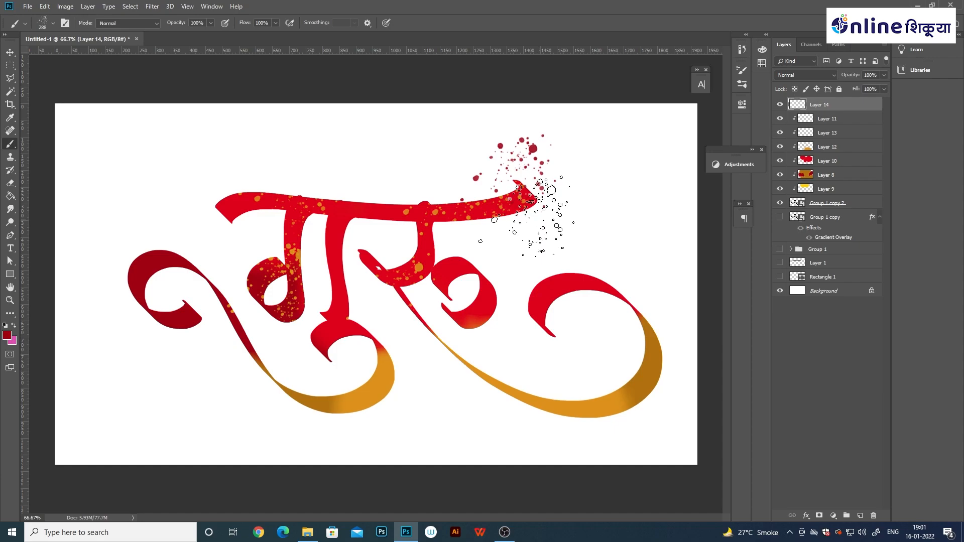
pyautogui.click(540, 196)
pyautogui.click(248, 286)
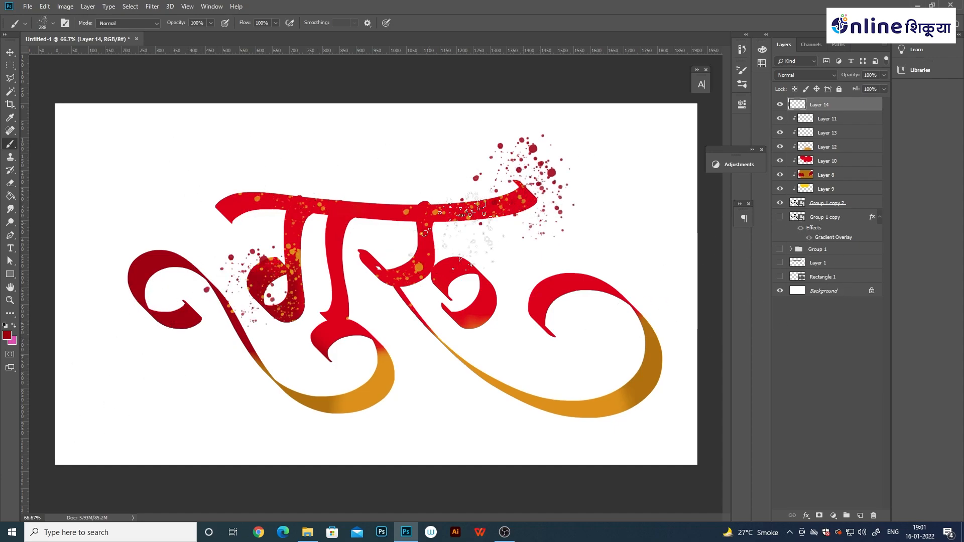
# - Sample the dark ochre, add a layer above Layer 14 and stamp splatters on it beside the last letter's lower curve
pyautogui.press('i')
pyautogui.click(651, 344)
pyautogui.press('b')
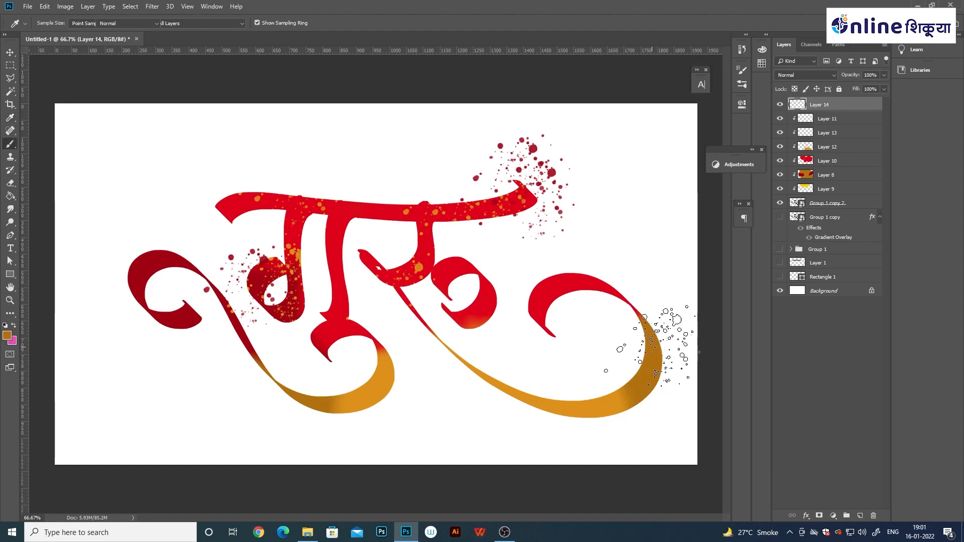
pyautogui.click(858, 515)
pyautogui.click(668, 386)
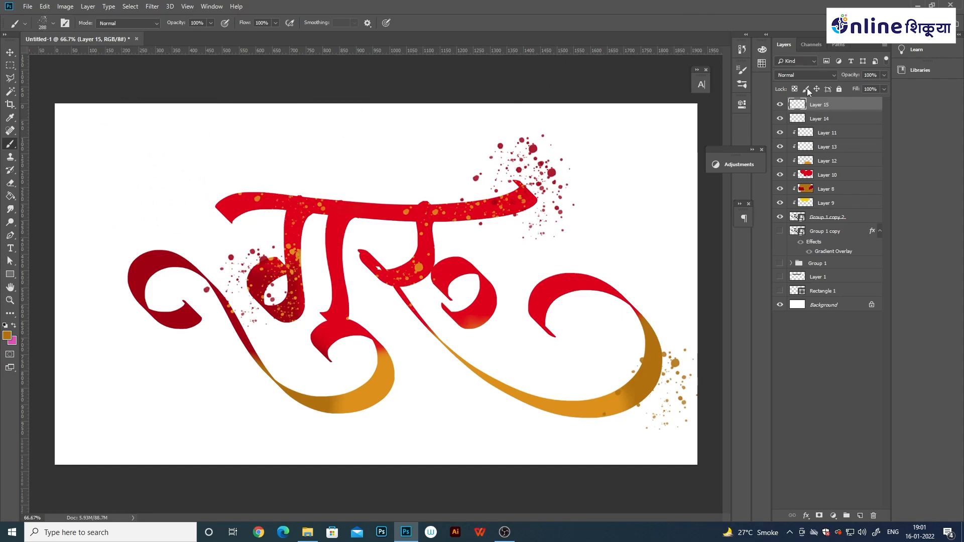
# - Add a layer directly above the Background and fill it with dark brown #3b1e02
pyautogui.click(831, 304)
pyautogui.click(860, 516)
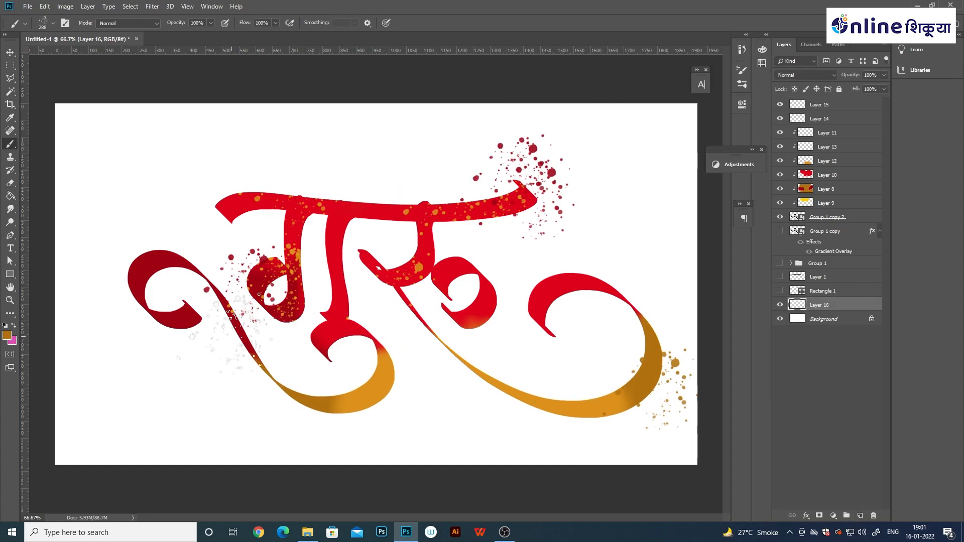
pyautogui.click(7, 335)
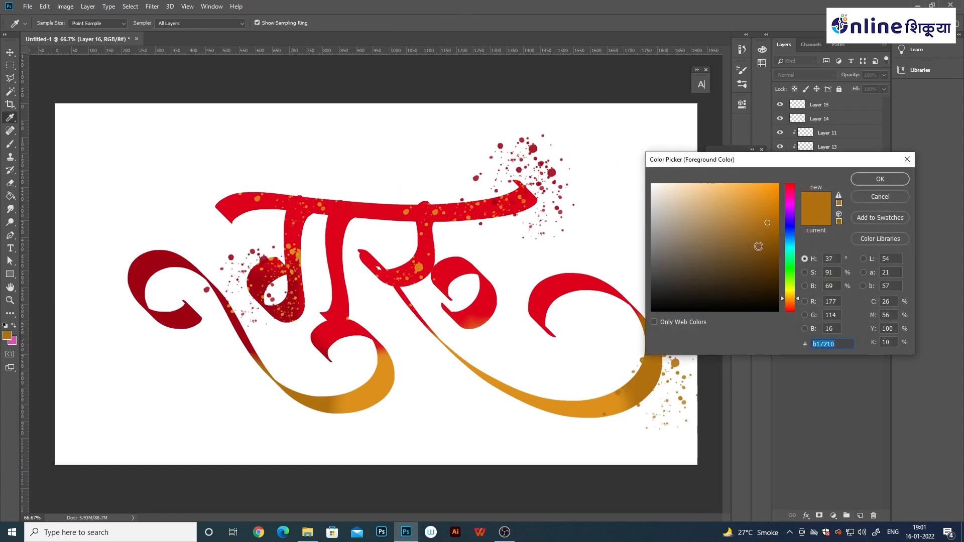
pyautogui.moveTo(765, 205); pyautogui.dragTo(770, 217)
pyautogui.moveTo(789, 307); pyautogui.dragTo(790, 305)
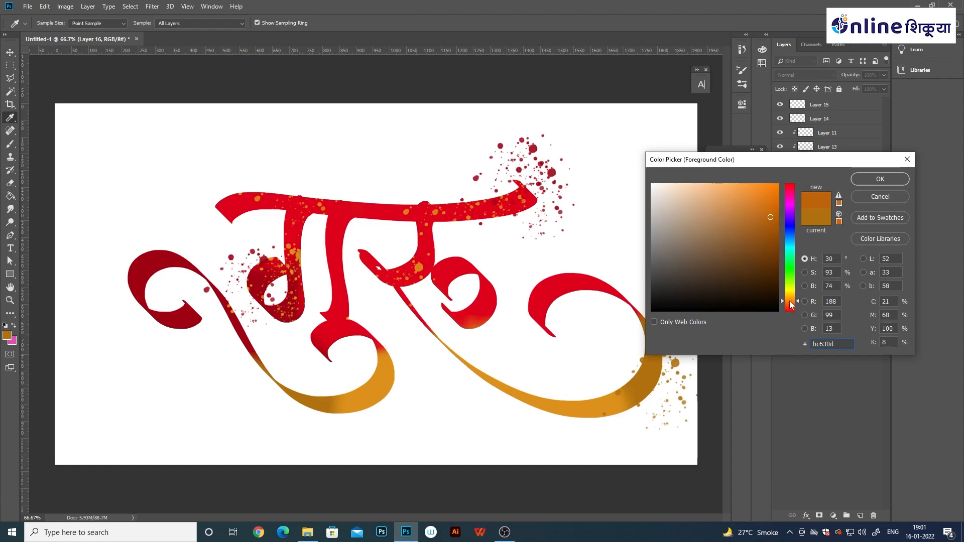
pyautogui.moveTo(756, 249); pyautogui.dragTo(773, 273)
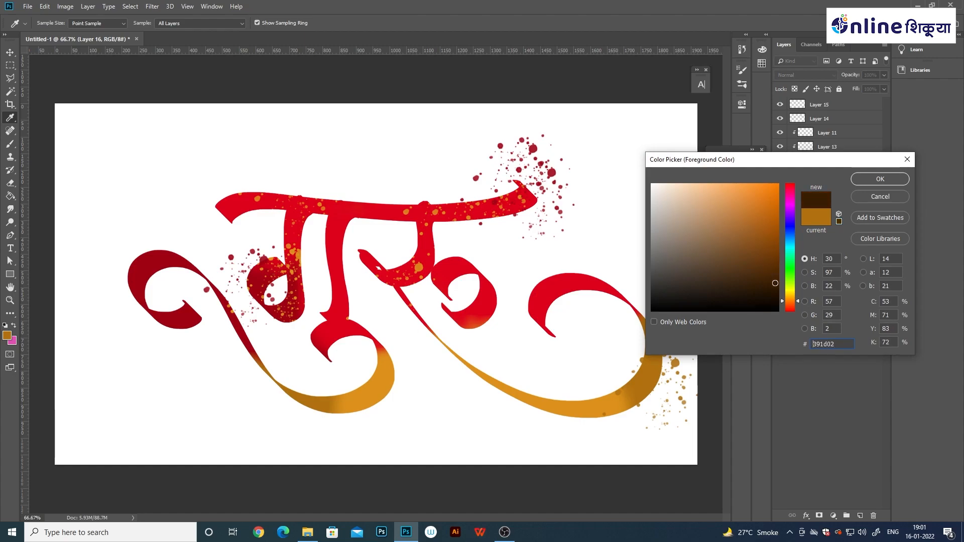
pyautogui.click(880, 179)
pyautogui.press('g')
pyautogui.click(371, 175)
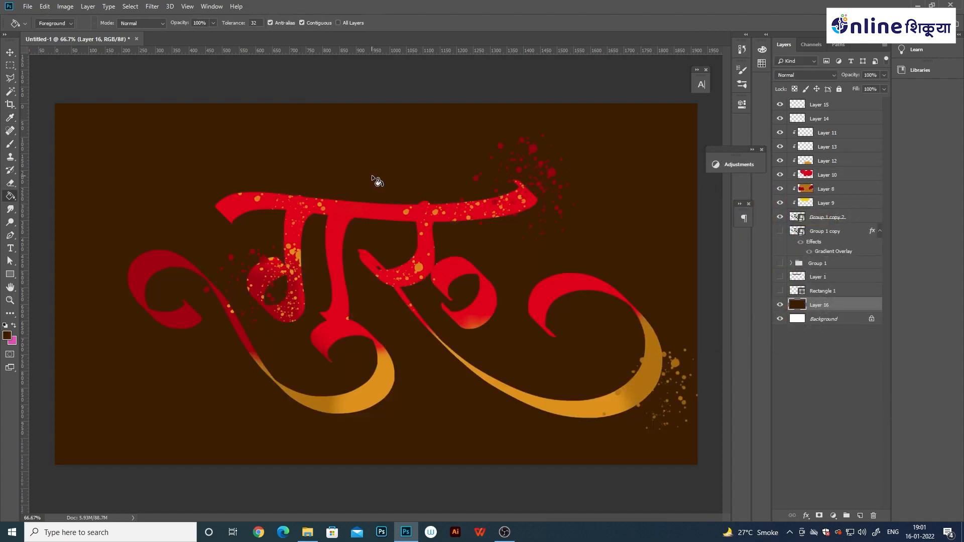
# - Refill Layer 16 with the very dark brown #140a00
pyautogui.click(11, 340)
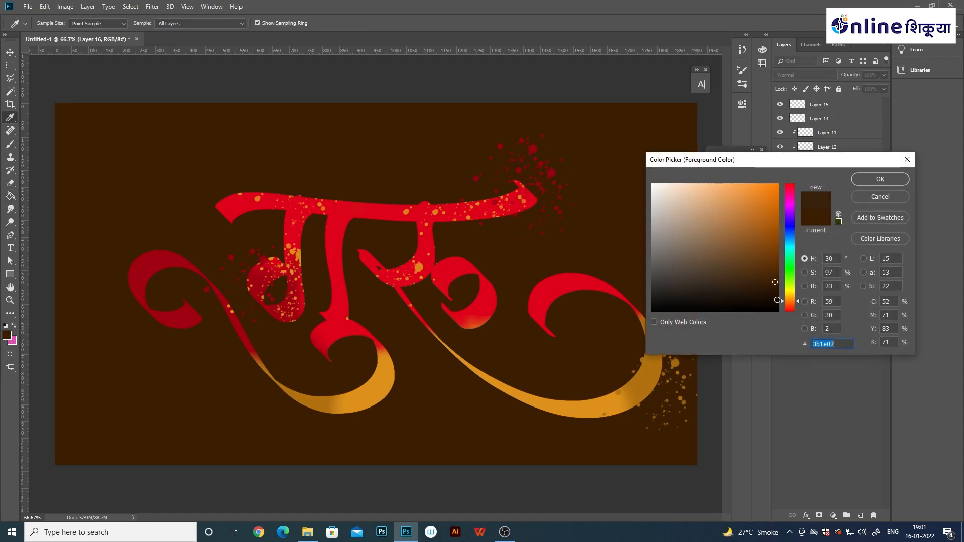
pyautogui.click(876, 180)
pyautogui.click(385, 176)
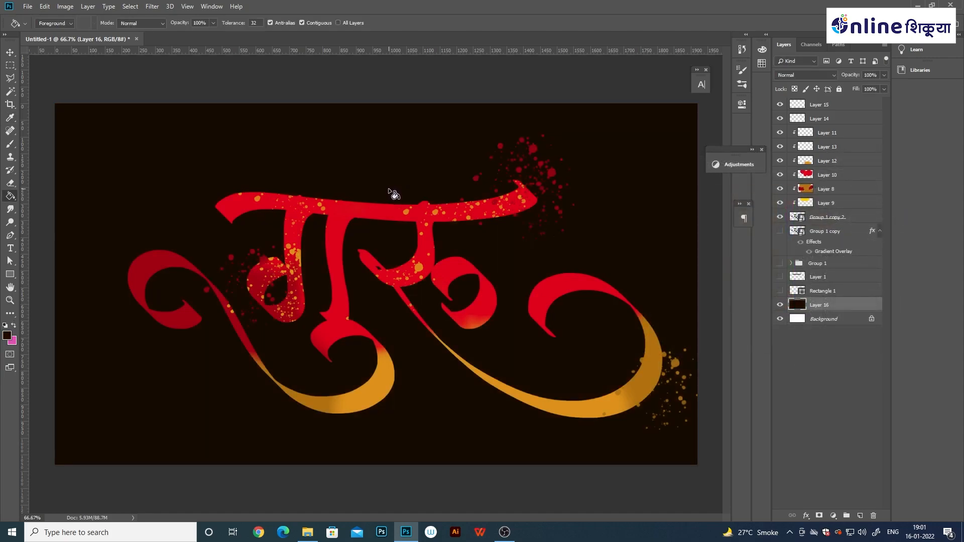
pyautogui.click(9, 54)
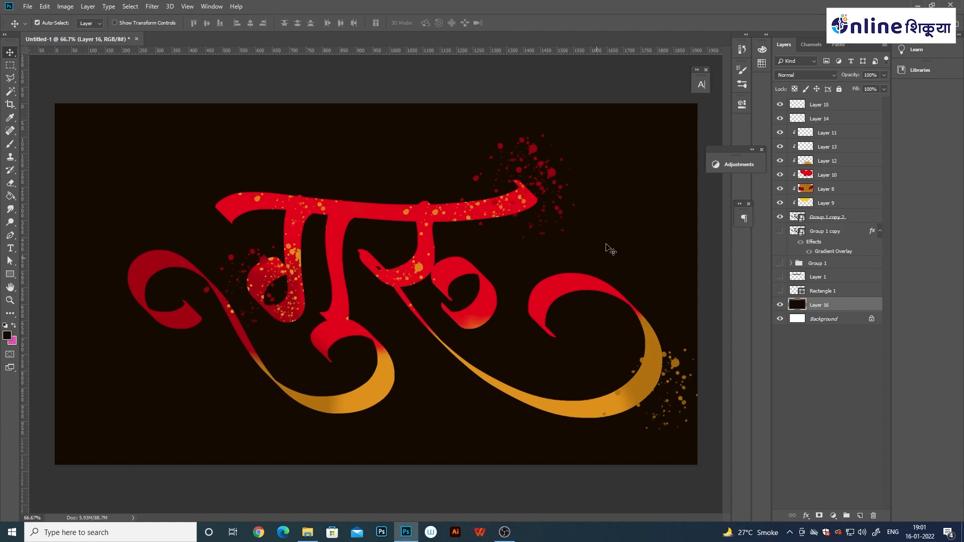
# - Set the foreground colour to the near-black grey #141211 and refill Layer 16 with it
pyautogui.click(834, 208)
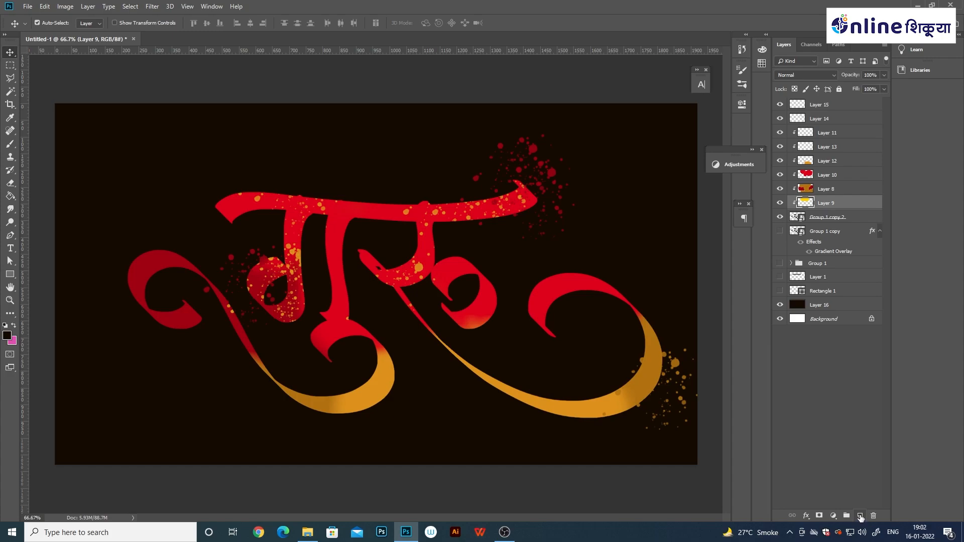
pyautogui.click(8, 339)
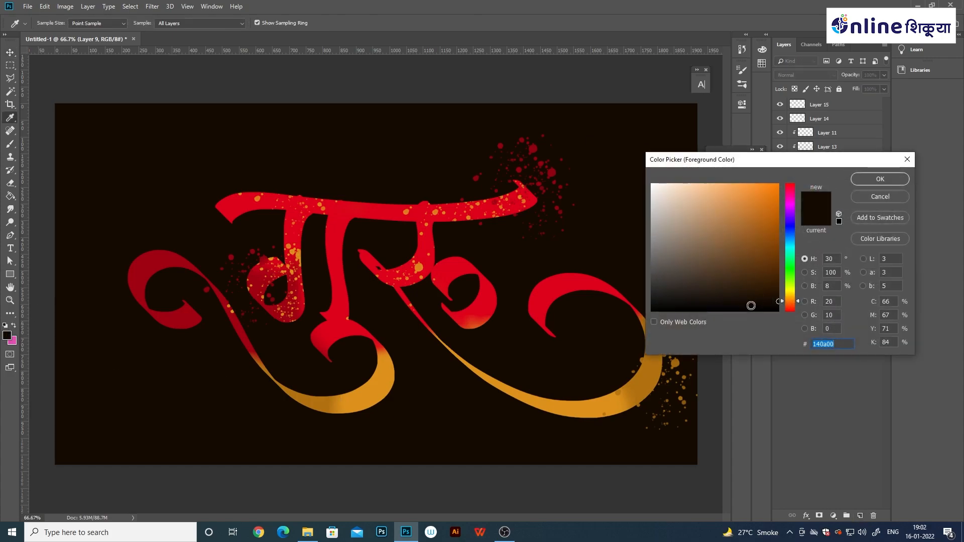
pyautogui.moveTo(686, 296); pyautogui.dragTo(672, 302)
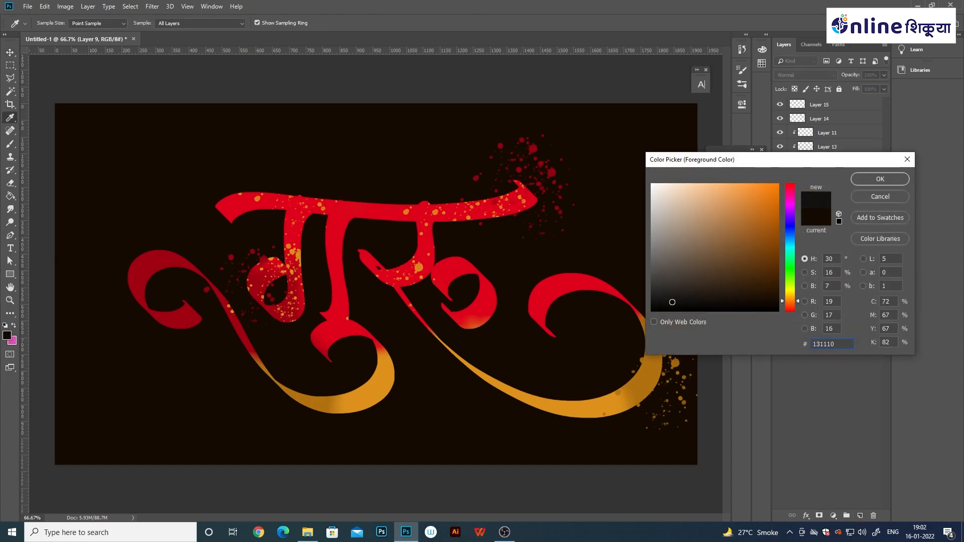
pyautogui.click(880, 179)
pyautogui.click(824, 304)
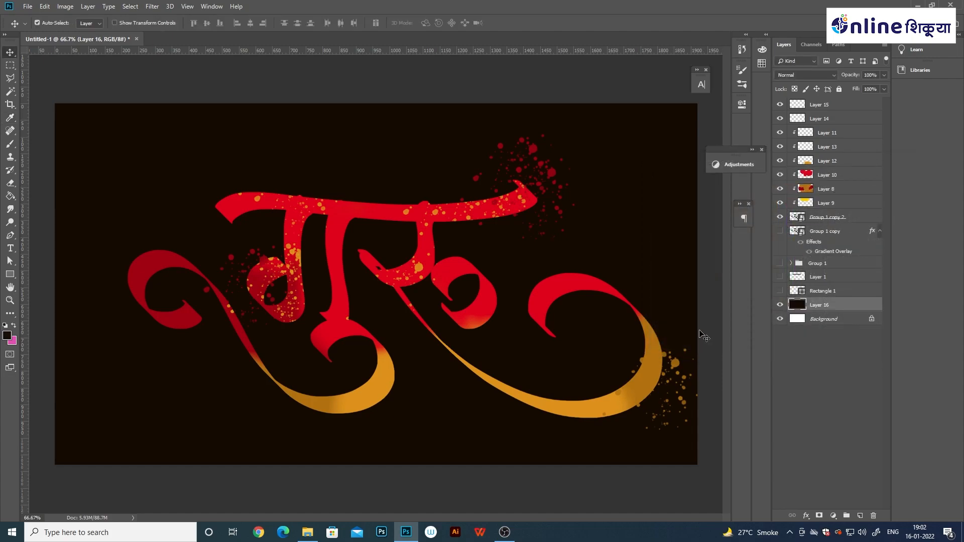
pyautogui.press('g')
pyautogui.click(450, 165)
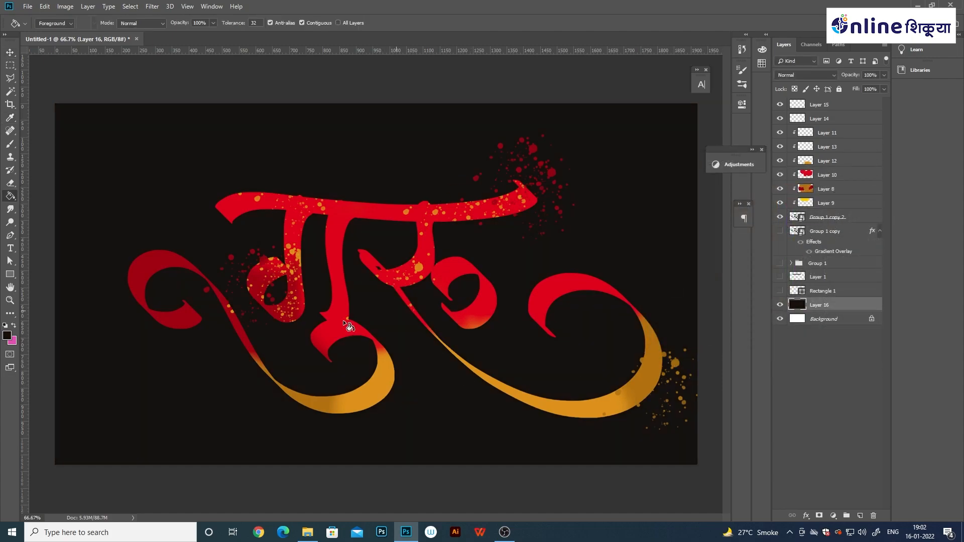
# - Group the layers from Layer 15 down to Group 1 copy 2
pyautogui.click(834, 110)
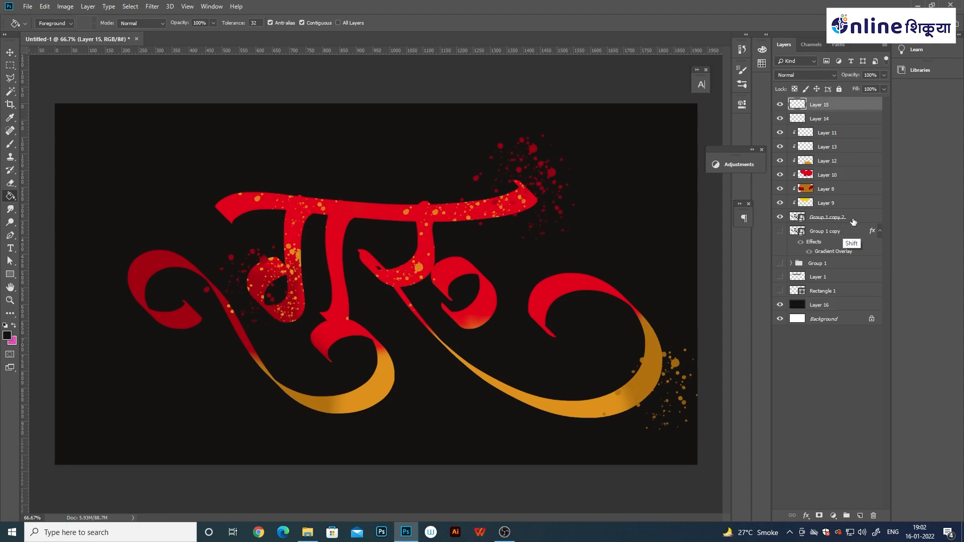
pyautogui.keyDown('shift'); pyautogui.click(828, 217); pyautogui.keyUp('shift')
pyautogui.hotkey('ctrl', 'g')
pyautogui.hotkey('ctrl', 't')
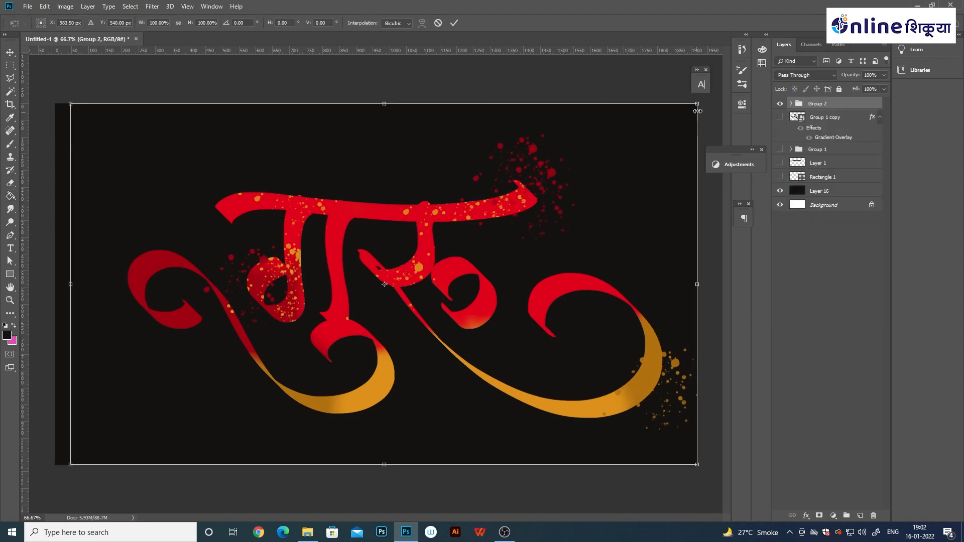
pyautogui.moveTo(699, 103); pyautogui.dragTo(617, 144)
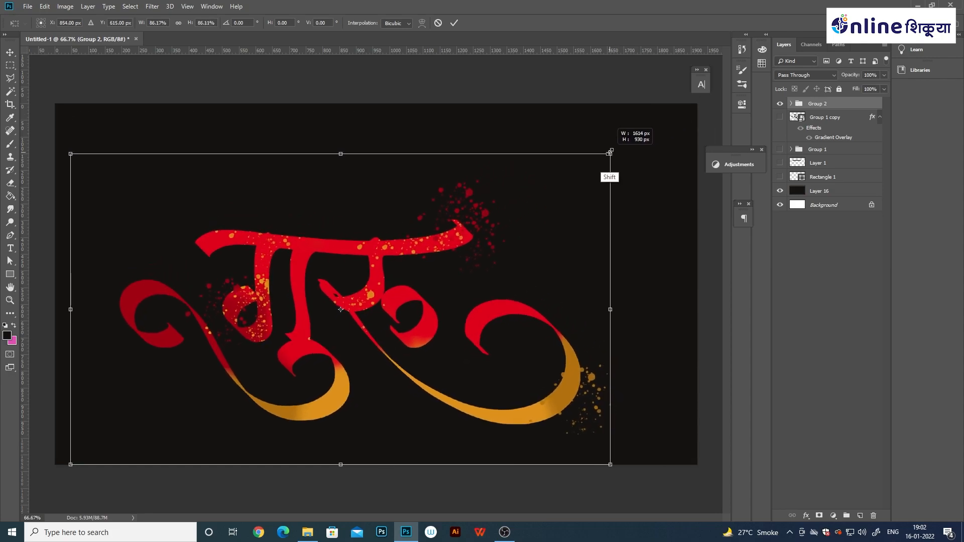
pyautogui.press('Escape')
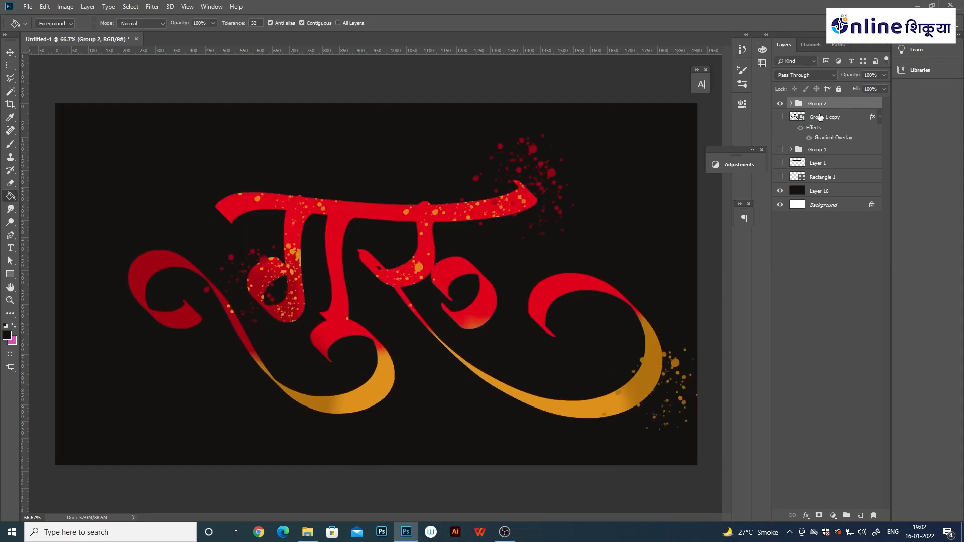
pyautogui.press('ctrl')
# - Scale Group 2 down proportionally and move the lettering to the middle of the canvas
pyautogui.hotkey('ctrl', 't')
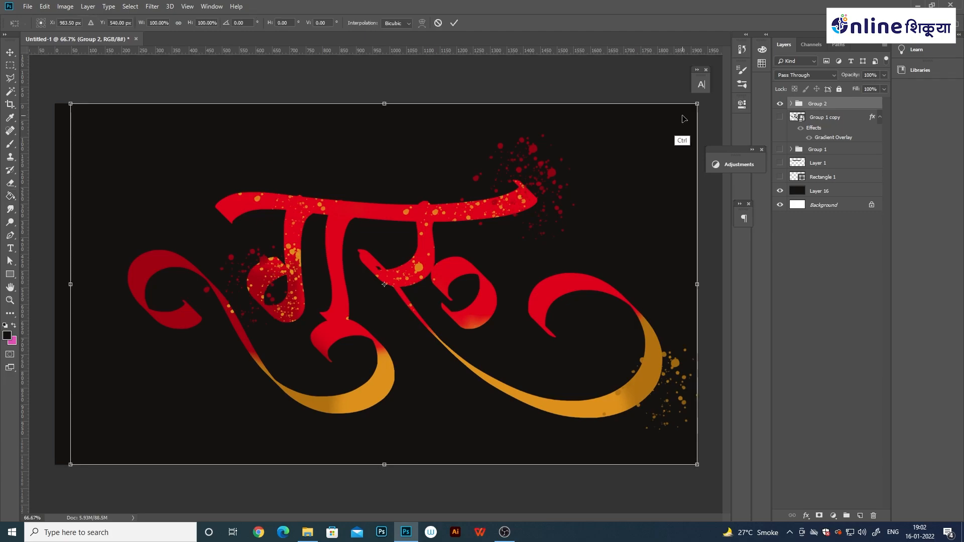
pyautogui.moveTo(697, 104); pyautogui.dragTo(596, 161)
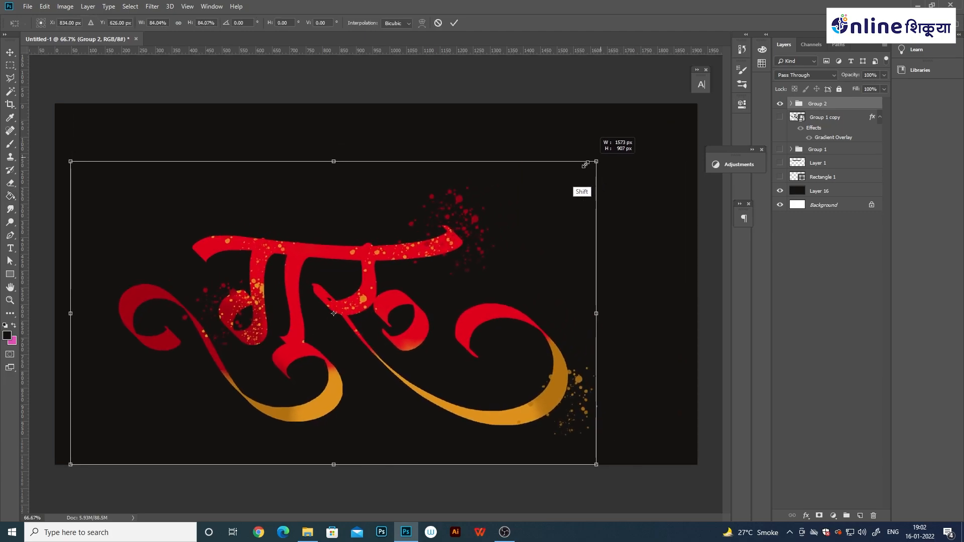
pyautogui.moveTo(563, 217); pyautogui.dragTo(597, 177)
pyautogui.moveTo(622, 127); pyautogui.dragTo(589, 138)
pyautogui.moveTo(565, 197); pyautogui.dragTo(579, 189)
pyautogui.press('Return')
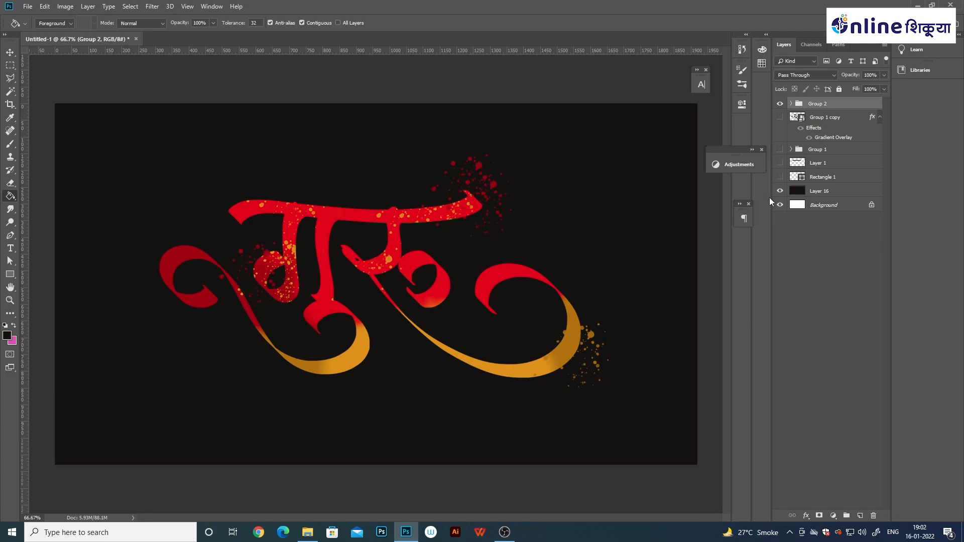
# - Add a new layer above Group 2 and open the Brush tool's tip shape settings
pyautogui.click(860, 517)
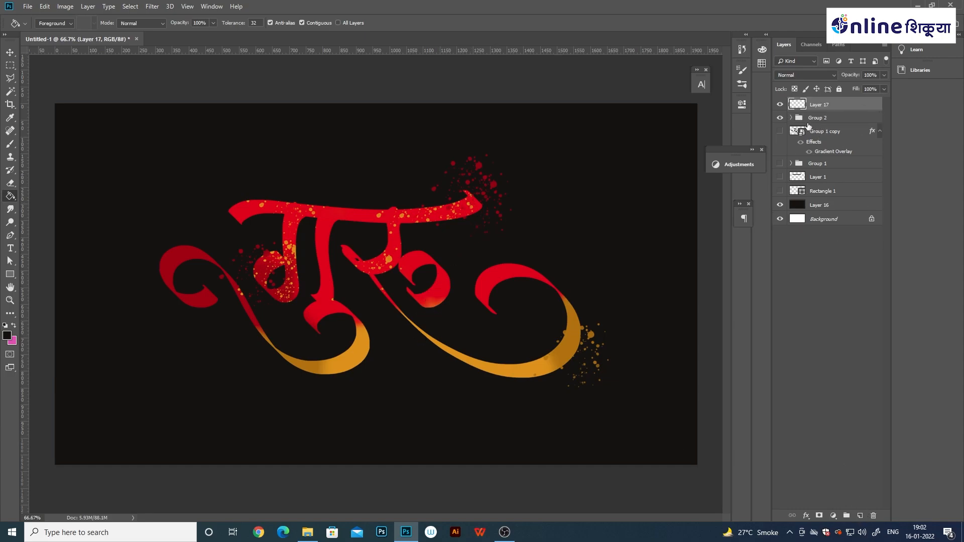
pyautogui.press('b')
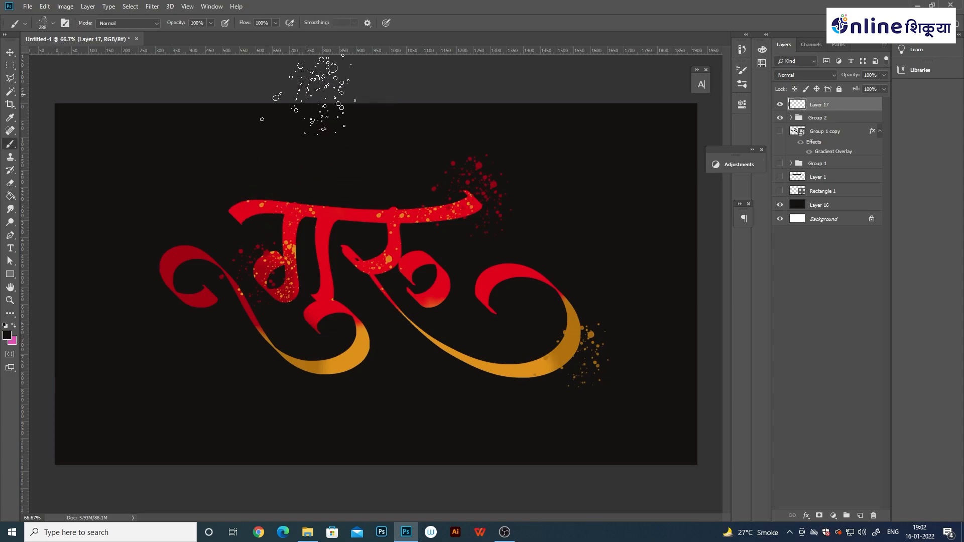
pyautogui.click(52, 24)
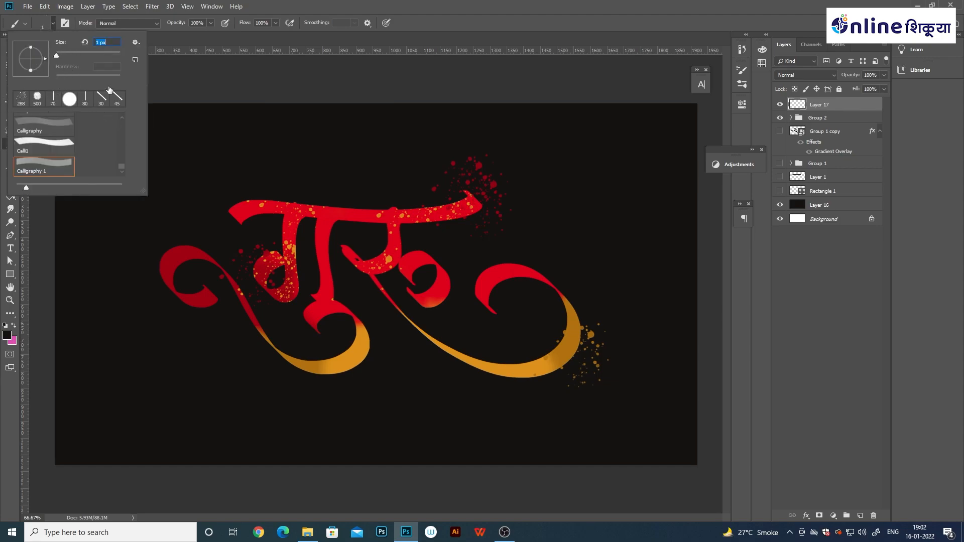
pyautogui.click(207, 8)
pyautogui.click(180, 9)
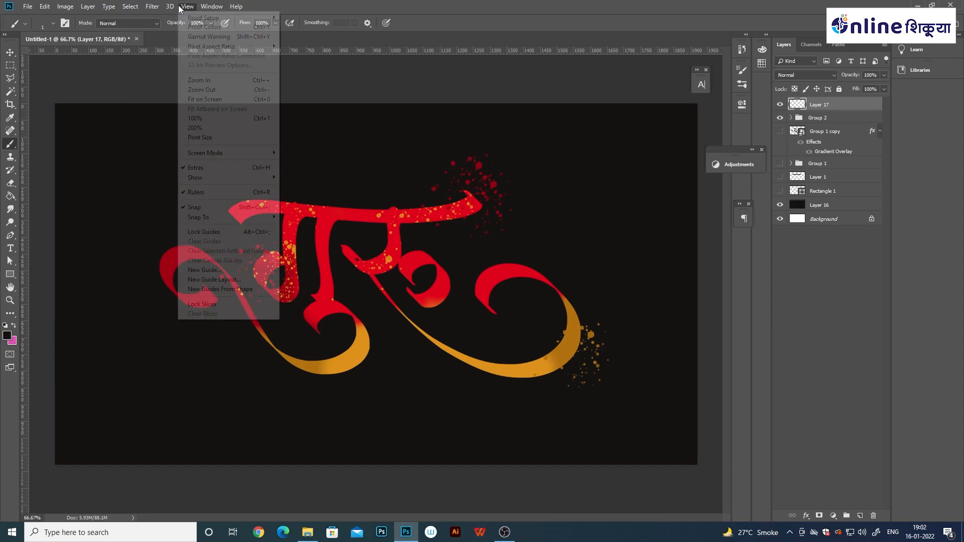
pyautogui.click(153, 7)
pyautogui.moveTo(211, 6)
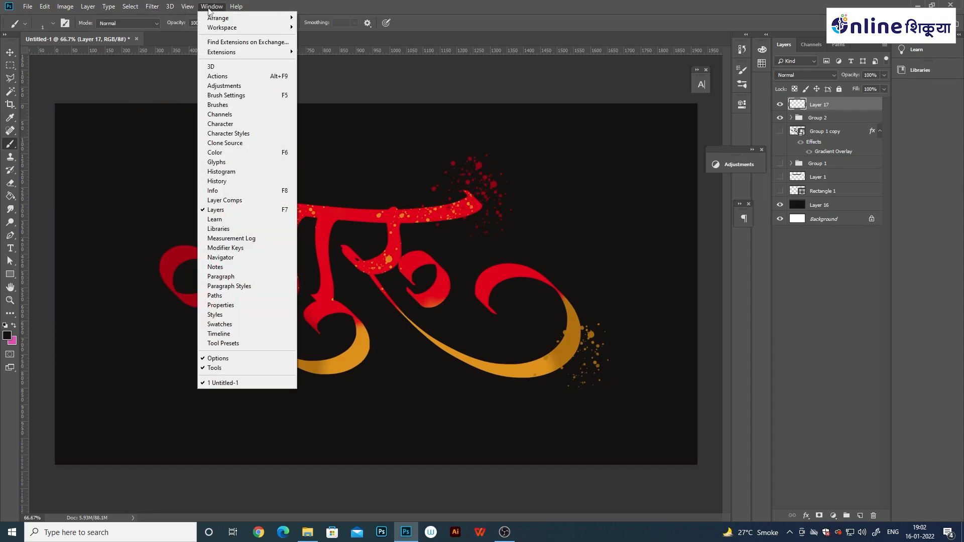
pyautogui.click(220, 104)
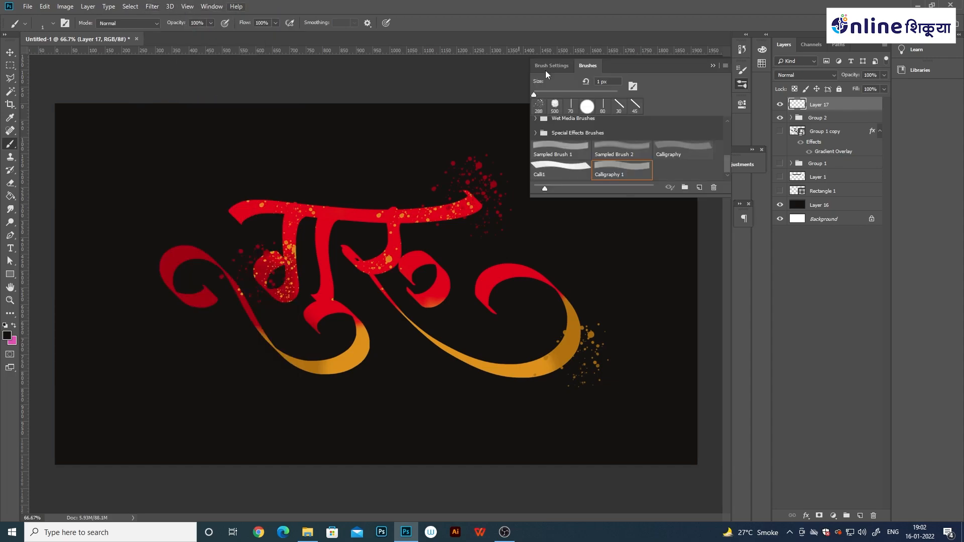
pyautogui.click(550, 66)
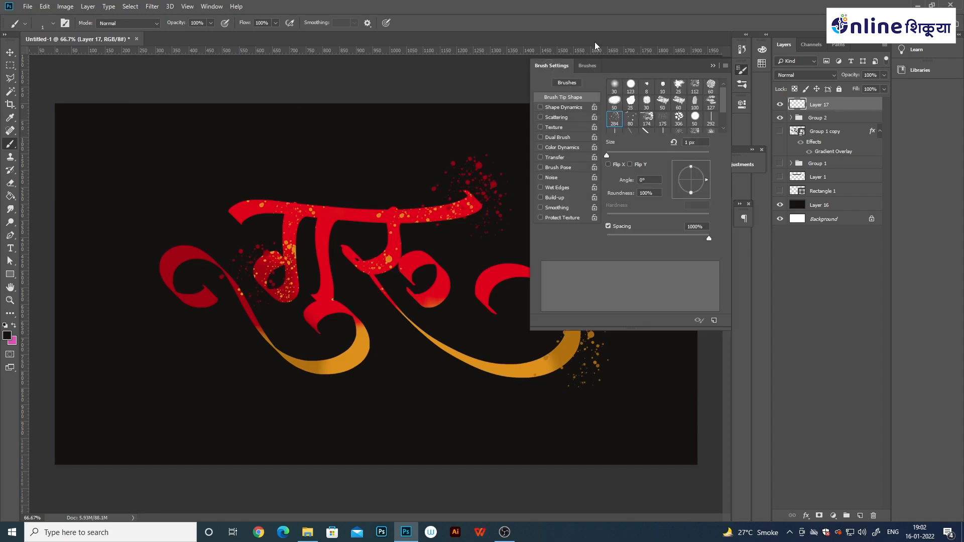
# - Choose the 10 px round brush tip with 9% spacing
pyautogui.click(631, 103)
pyautogui.click(647, 102)
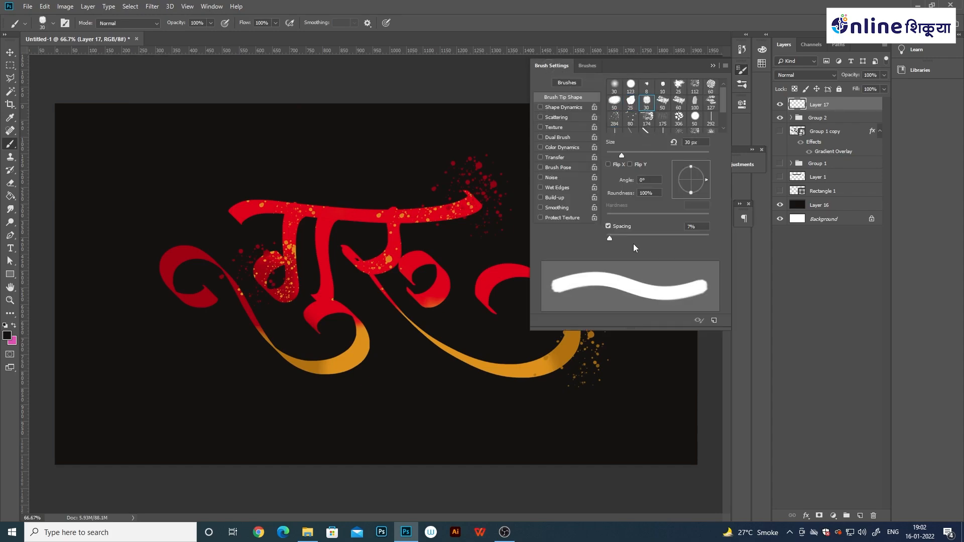
pyautogui.moveTo(639, 235)
pyautogui.mouseDown()
pyautogui.moveTo(668, 233)
pyautogui.moveTo(602, 233)
pyautogui.mouseUp()
pyautogui.click(664, 85)
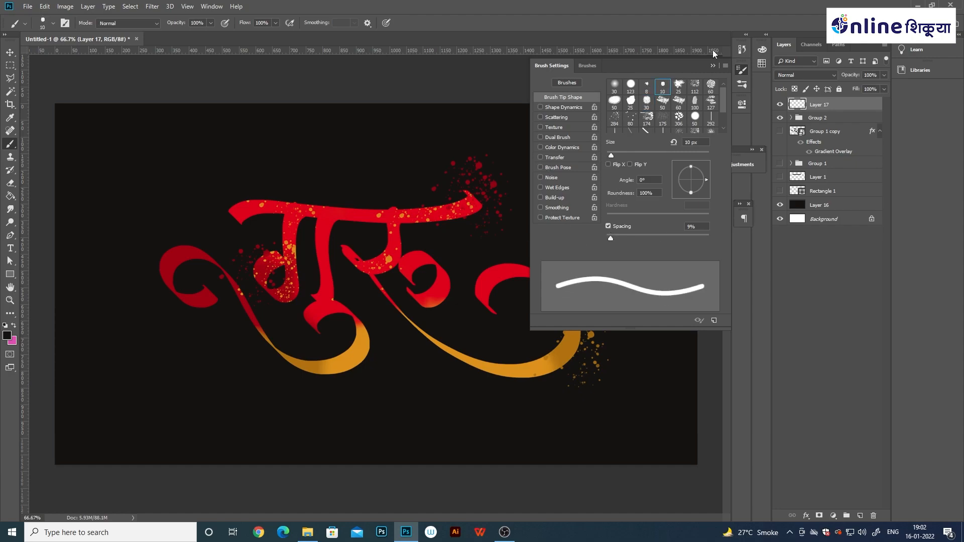
pyautogui.click(713, 66)
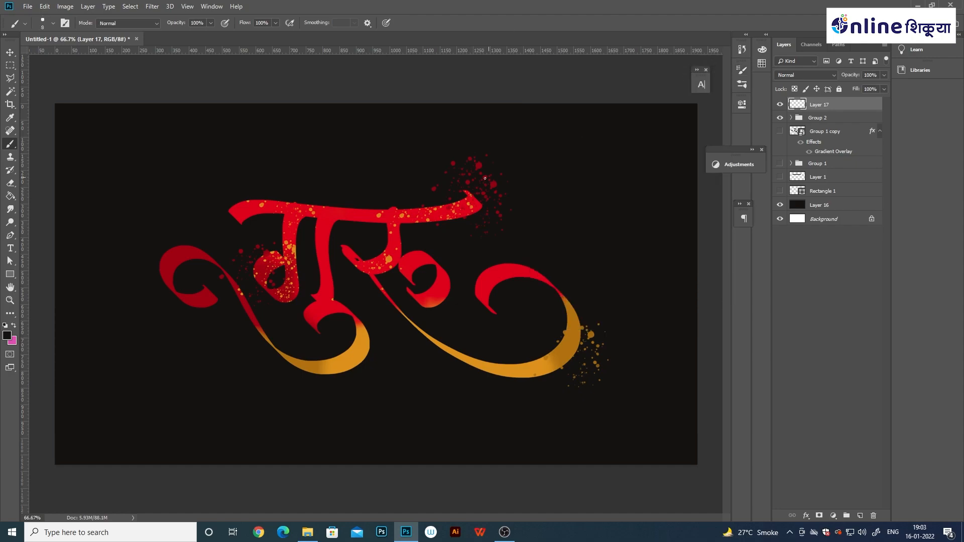
# - Add two more layers above Layer 17 and set the foreground colour to white
pyautogui.click(860, 516)
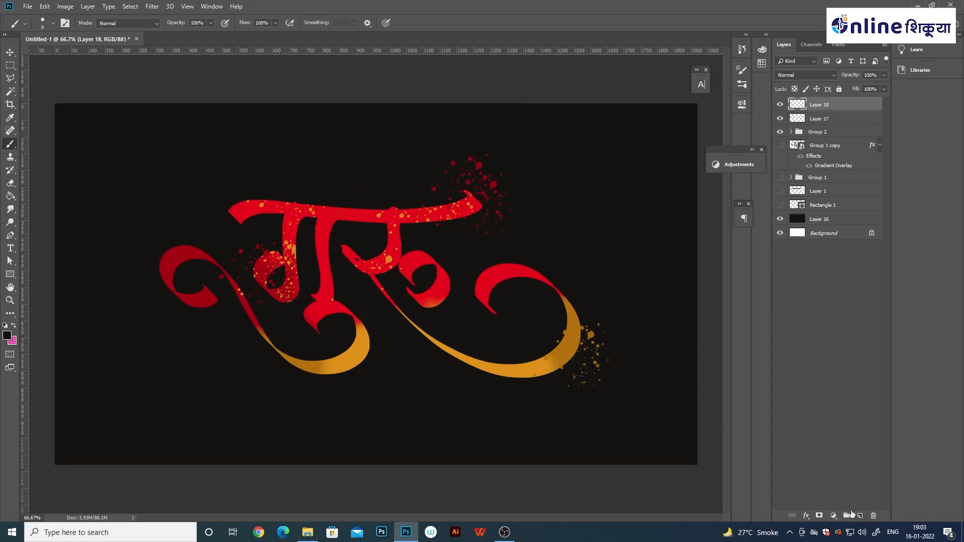
pyautogui.click(860, 516)
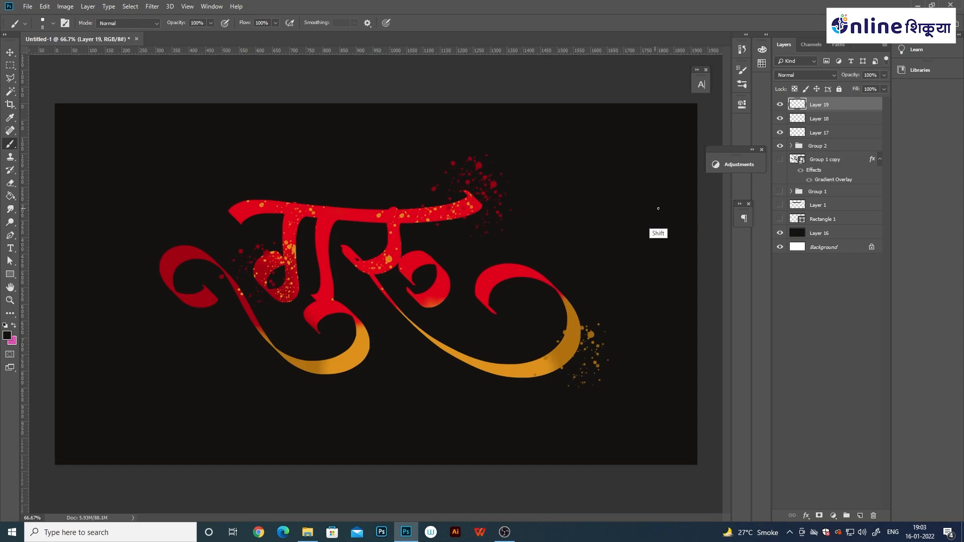
pyautogui.click(9, 335)
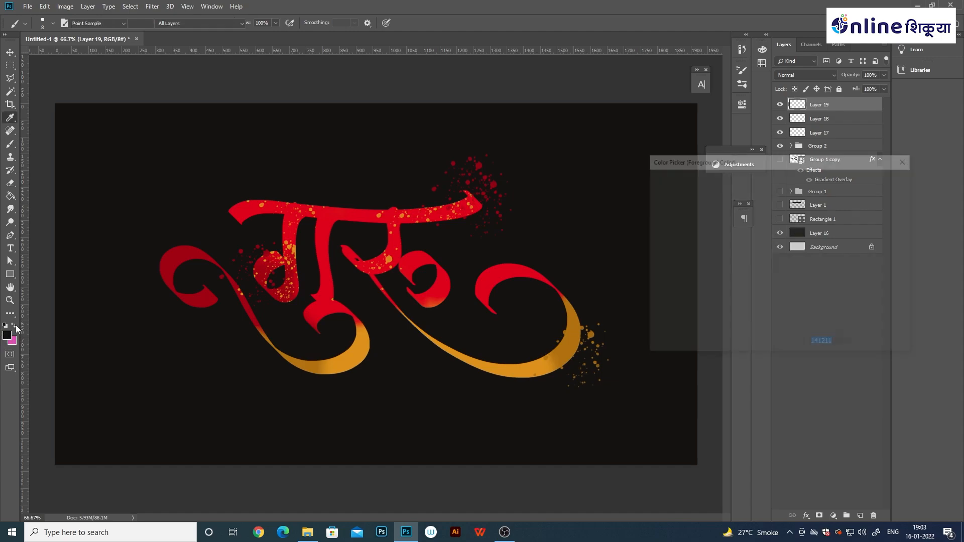
pyautogui.rightClick(314, 224)
pyautogui.moveTo(679, 219); pyautogui.dragTo(652, 167)
pyautogui.click(880, 179)
pyautogui.press('b')
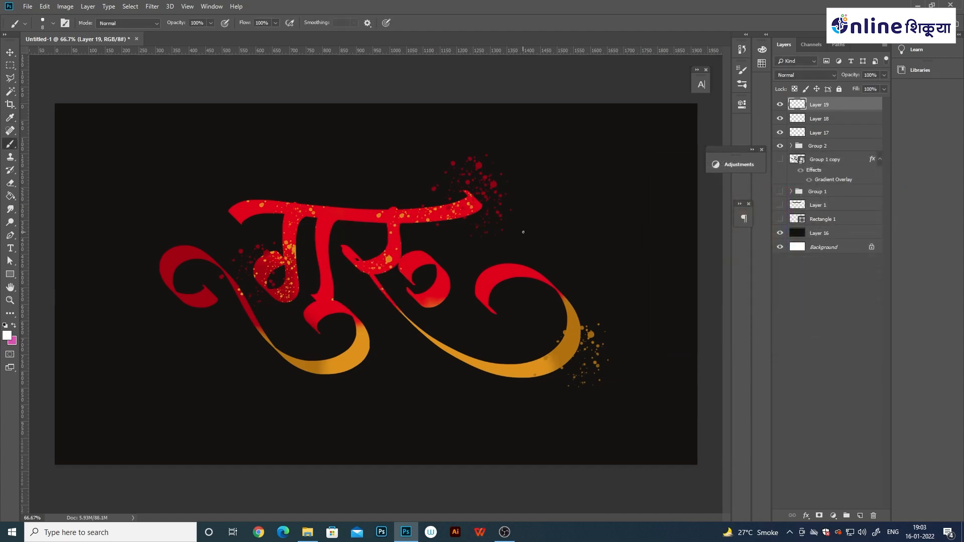
# - Brush a straight white headline to the right of the red lettering and write पौणिमा across it on a new layer
pyautogui.moveTo(524, 214); pyautogui.dragTo(668, 214)
pyautogui.click(861, 516)
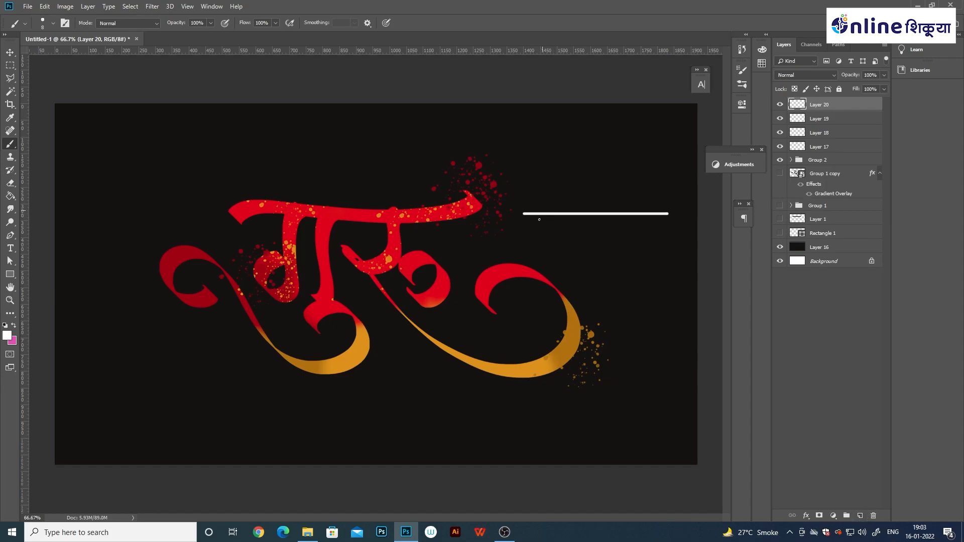
pyautogui.moveTo(538, 213)
pyautogui.mouseDown()
pyautogui.moveTo(554, 239)
pyautogui.moveTo(566, 239)
pyautogui.mouseUp()
pyautogui.hotkey('ctrl', 'z')
pyautogui.moveTo(522, 196); pyautogui.dragTo(553, 216)
pyautogui.moveTo(498, 170)
pyautogui.mouseDown()
pyautogui.moveTo(574, 239)
pyautogui.moveTo(590, 220)
pyautogui.moveTo(596, 239)
pyautogui.moveTo(582, 191)
pyautogui.moveTo(616, 230)
pyautogui.mouseUp()
pyautogui.moveTo(621, 211)
pyautogui.mouseDown()
pyautogui.moveTo(622, 239)
pyautogui.moveTo(646, 261)
pyautogui.mouseUp()
pyautogui.hotkey('ctrl', 't')
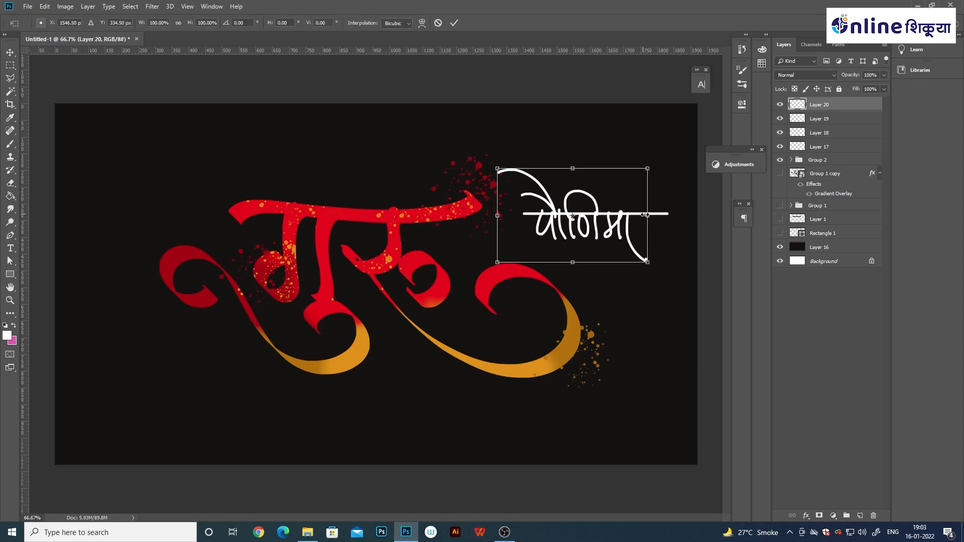
pyautogui.press('Return')
# - Brush the curved reph stroke onto the white lettering on Layer 20 so the word reads पौर्णिमा
pyautogui.click(824, 119)
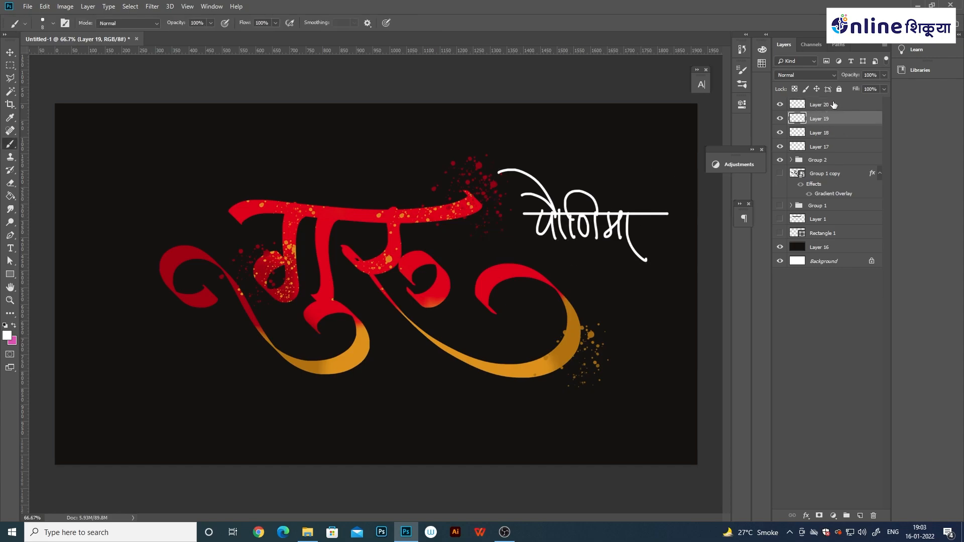
pyautogui.keyDown('shift'); pyautogui.click(835, 104); pyautogui.keyUp('shift')
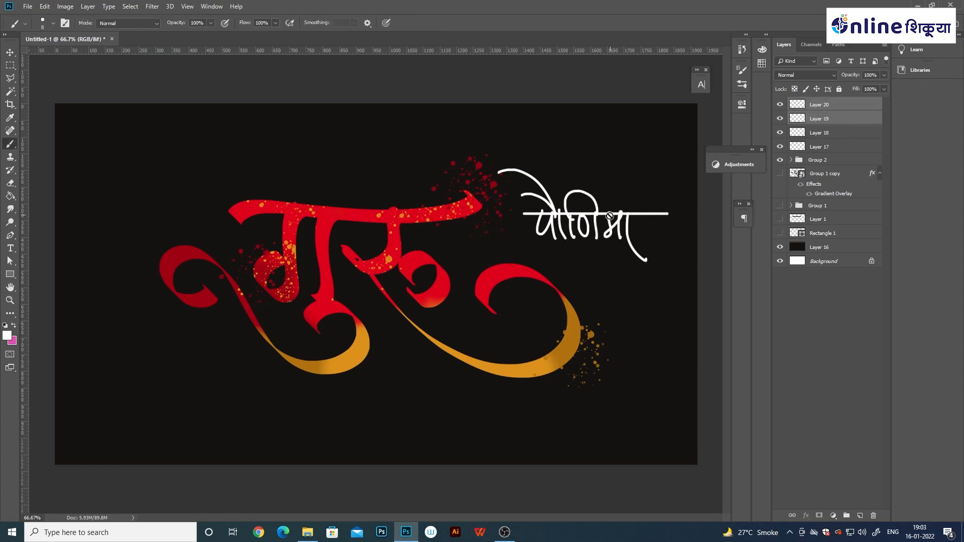
pyautogui.click(823, 105)
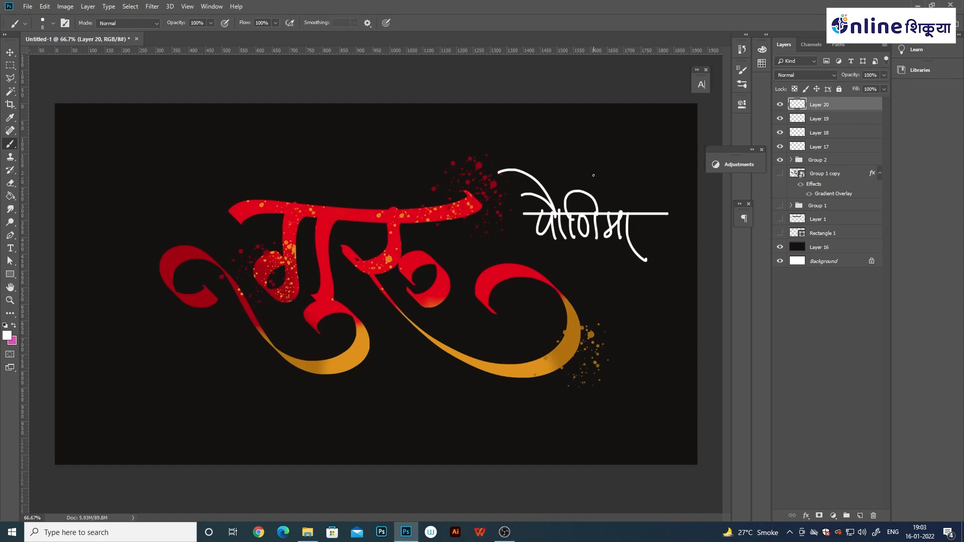
pyautogui.moveTo(601, 214); pyautogui.dragTo(625, 187)
# - Group Layer 20 and Layer 19 and convert the group to a smart object
pyautogui.keyDown('shift'); pyautogui.click(828, 119); pyautogui.keyUp('shift')
pyautogui.click(779, 118)
pyautogui.click(780, 104)
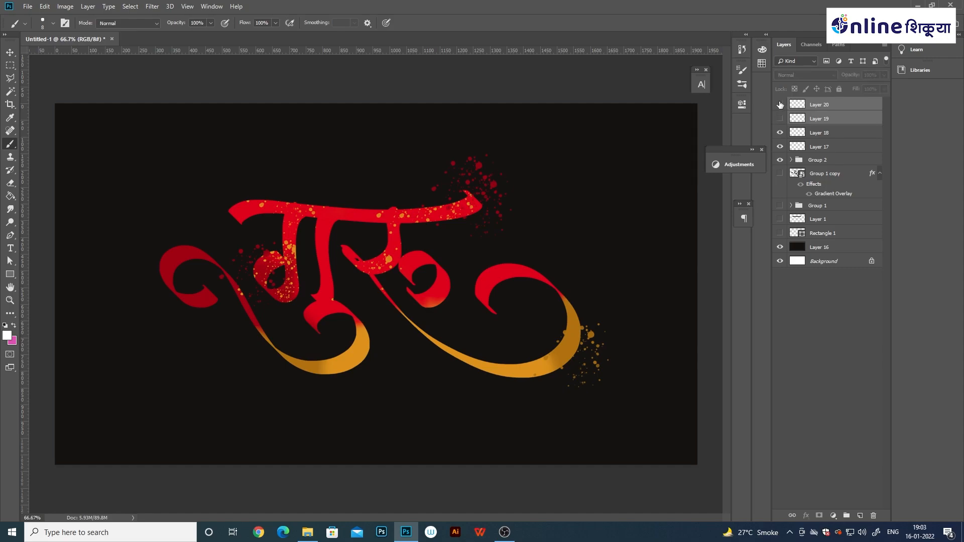
pyautogui.click(780, 104)
pyautogui.click(779, 118)
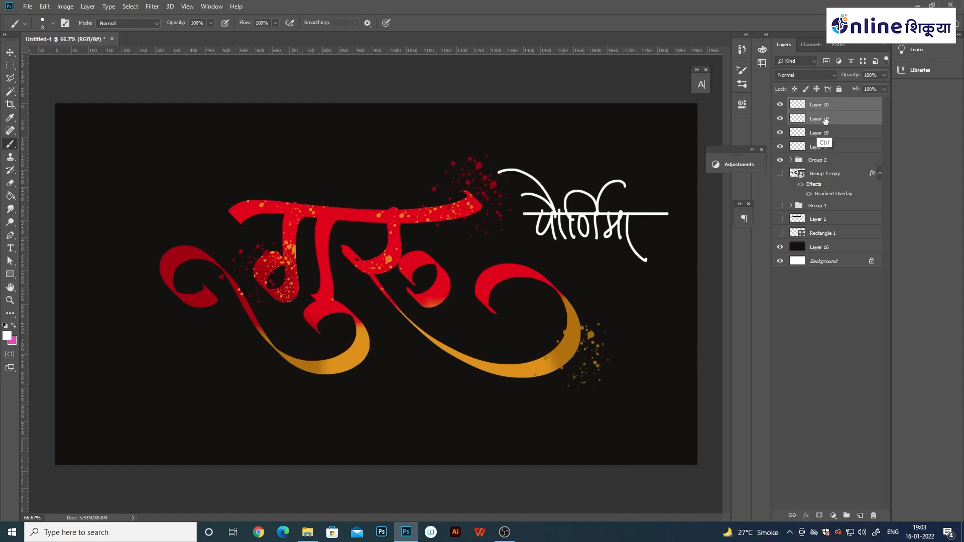
pyautogui.hotkey('ctrl', 'g')
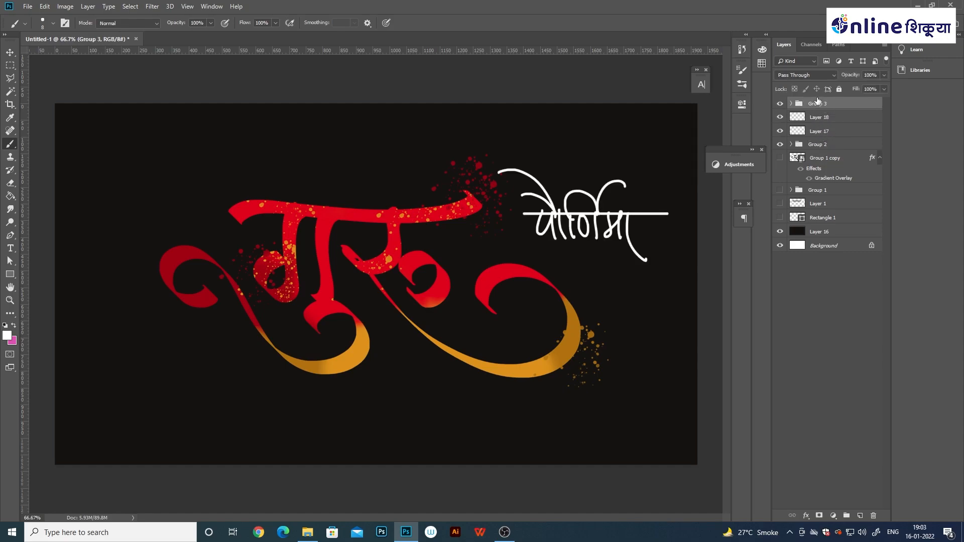
pyautogui.rightClick(817, 101)
pyautogui.click(842, 212)
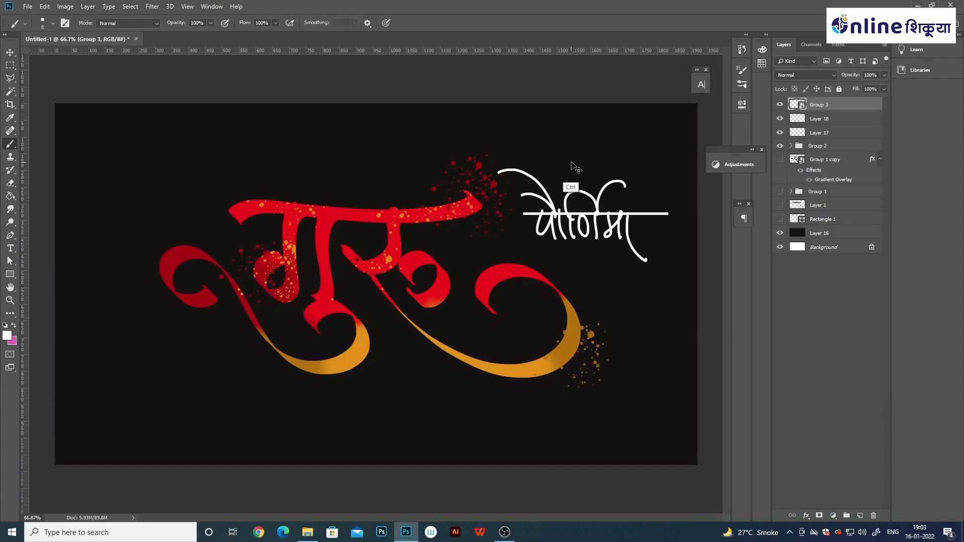
# - Move the white पौर्णिमा lettering so it overlaps the right end of the red headline, above the large swash
pyautogui.hotkey('ctrl', 't')
pyautogui.moveTo(634, 215)
pyautogui.mouseDown()
pyautogui.moveTo(476, 368)
pyautogui.moveTo(573, 221)
pyautogui.moveTo(619, 221)
pyautogui.moveTo(522, 233)
pyautogui.moveTo(414, 180)
pyautogui.moveTo(544, 245)
pyautogui.moveTo(530, 328)
pyautogui.moveTo(452, 378)
pyautogui.moveTo(465, 387)
pyautogui.moveTo(483, 381)
pyautogui.moveTo(573, 236)
pyautogui.mouseUp()
pyautogui.press('Return')
pyautogui.press('b')
pyautogui.press('v')
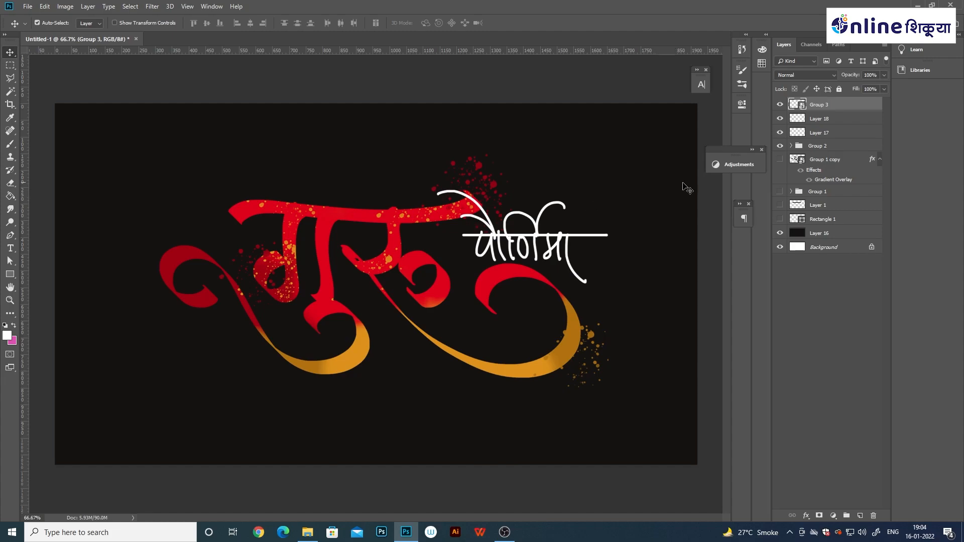
# - Add an empty layer directly above the near-black Layer 16
pyautogui.click(830, 146)
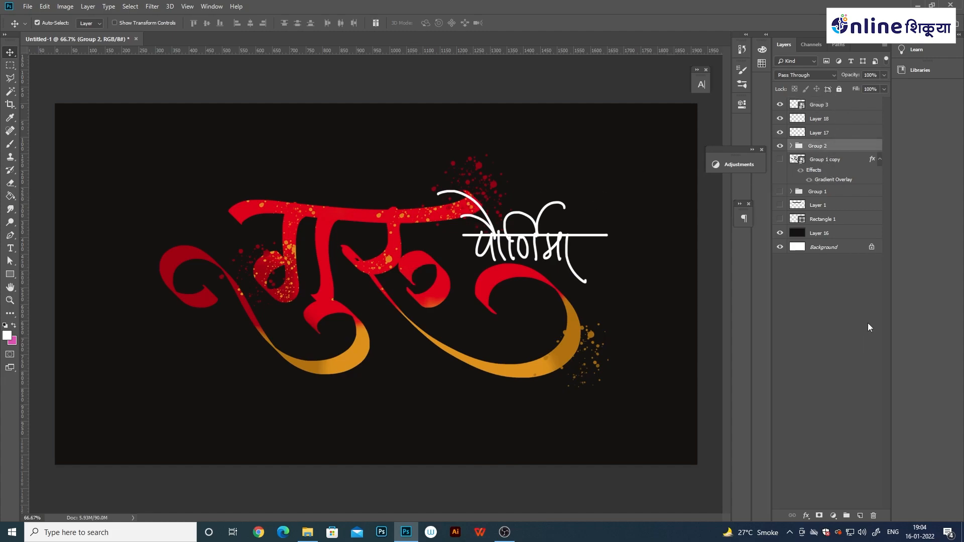
pyautogui.click(836, 235)
pyautogui.click(861, 516)
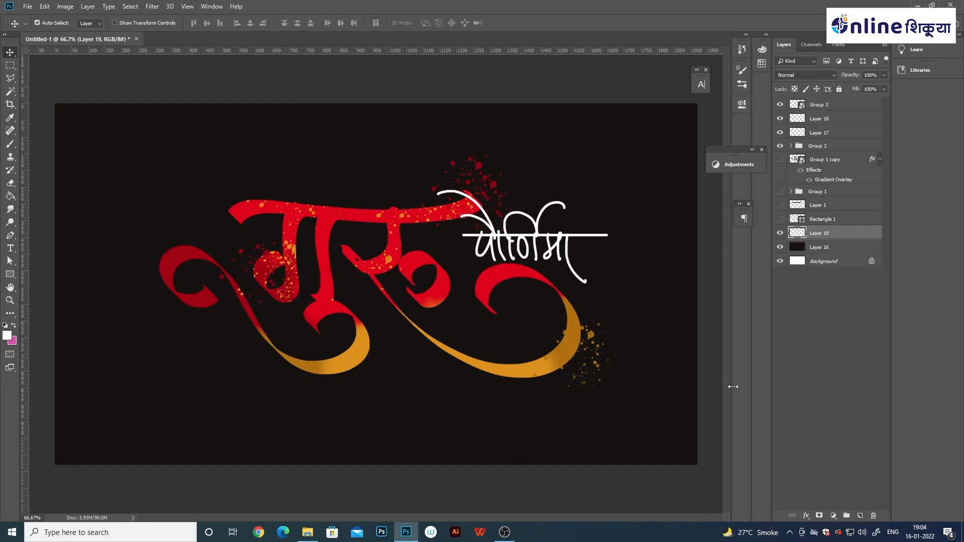
# - Convert Group 2 with all its layers to a smart object
pyautogui.click(342, 221)
pyautogui.click(821, 148)
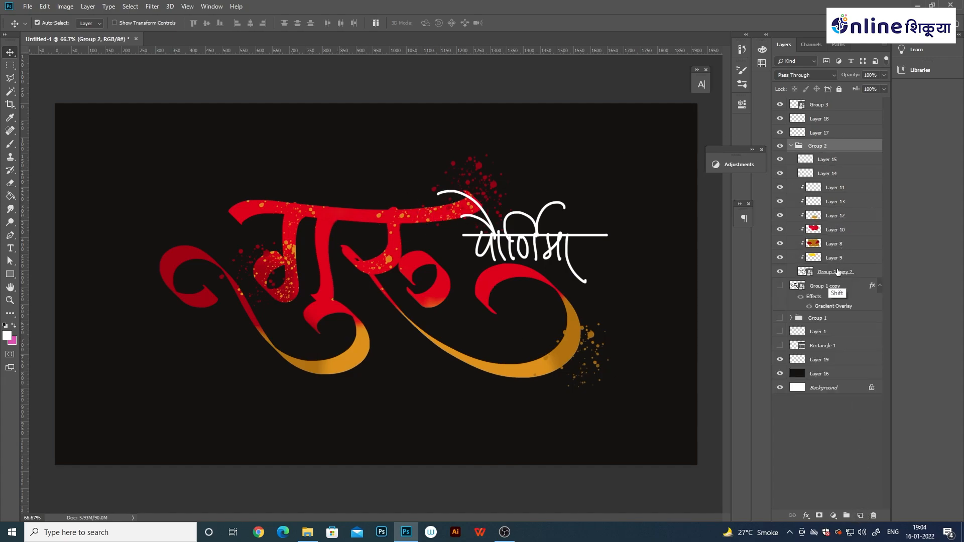
pyautogui.keyDown('shift'); pyautogui.click(846, 272); pyautogui.keyUp('shift')
pyautogui.rightClick(840, 145)
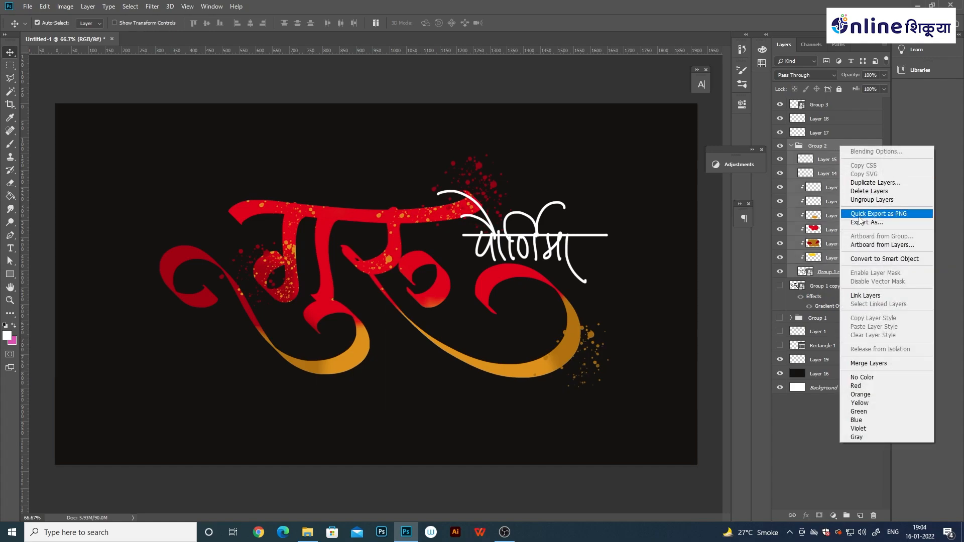
pyautogui.click(869, 260)
# - Duplicate the गुरु lettering towards the canvas's lower-left corner and scale the copy down to about 51%
pyautogui.moveTo(402, 241); pyautogui.dragTo(297, 314)
pyautogui.hotkey('ctrl', 't')
pyautogui.moveTo(497, 204); pyautogui.dragTo(261, 339)
pyautogui.press('Return')
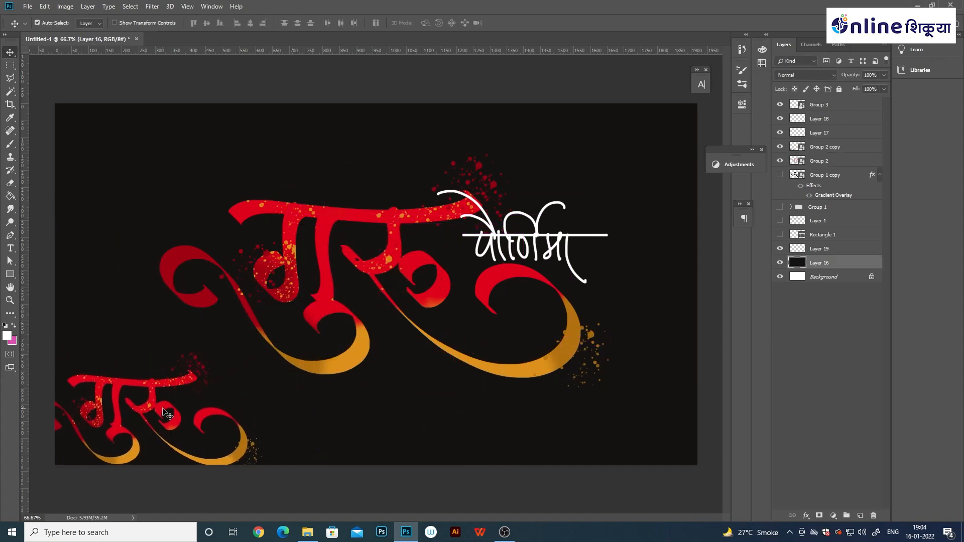
# - Enlarge the गुरु copy to about 105%, rotated about 28.6° and running off the canvas's upper-left corner, and reduce its fill to 27%
pyautogui.moveTo(174, 411); pyautogui.dragTo(137, 148)
pyautogui.hotkey('ctrl', 't')
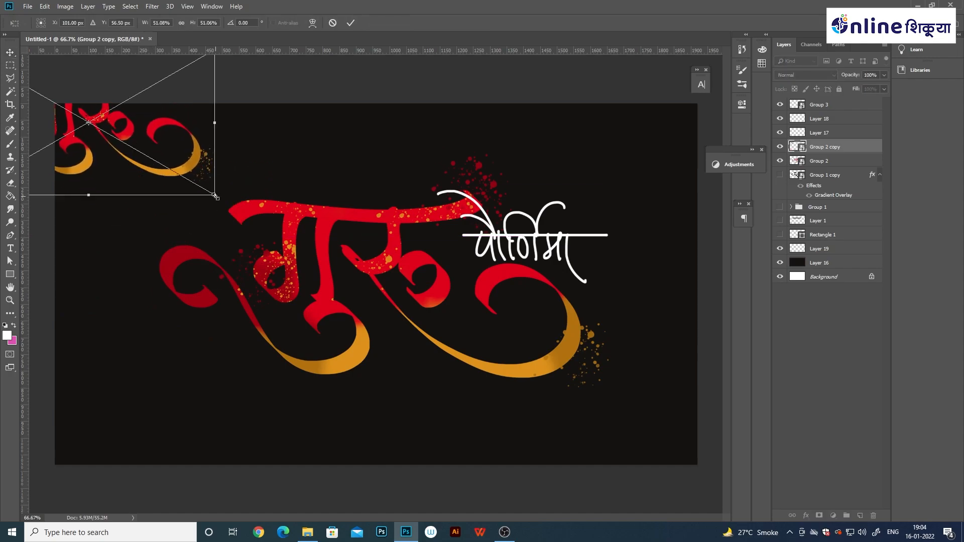
pyautogui.moveTo(214, 196); pyautogui.dragTo(478, 347)
pyautogui.moveTo(502, 205); pyautogui.dragTo(492, 344)
pyautogui.moveTo(234, 214); pyautogui.dragTo(68, 68)
pyautogui.moveTo(216, 229); pyautogui.dragTo(182, 246)
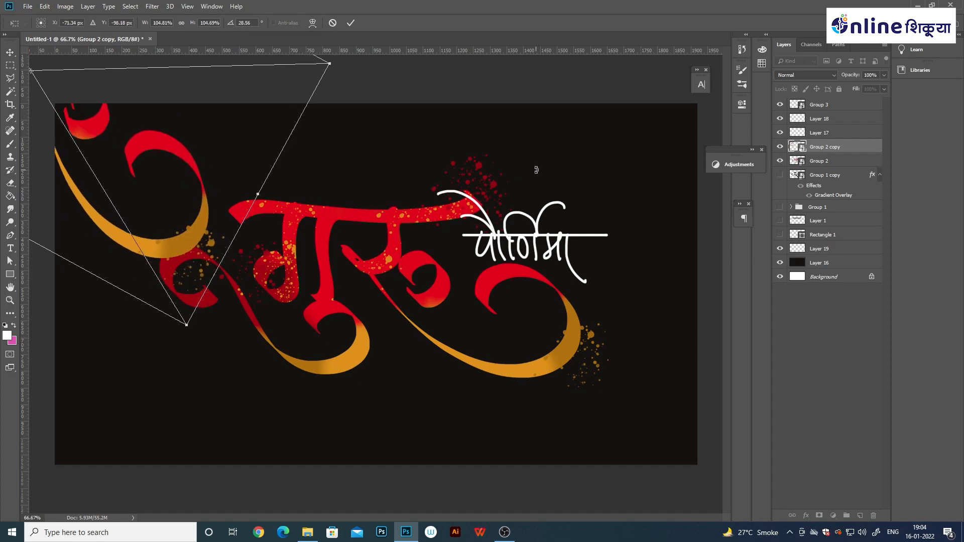
pyautogui.press('Return')
pyautogui.moveTo(857, 101); pyautogui.dragTo(848, 101)
# - Duplicate the faded गुरु copy, shrink it to about 39.5%, and place it nearly level in the canvas's lower-right corner
pyautogui.press('alt')
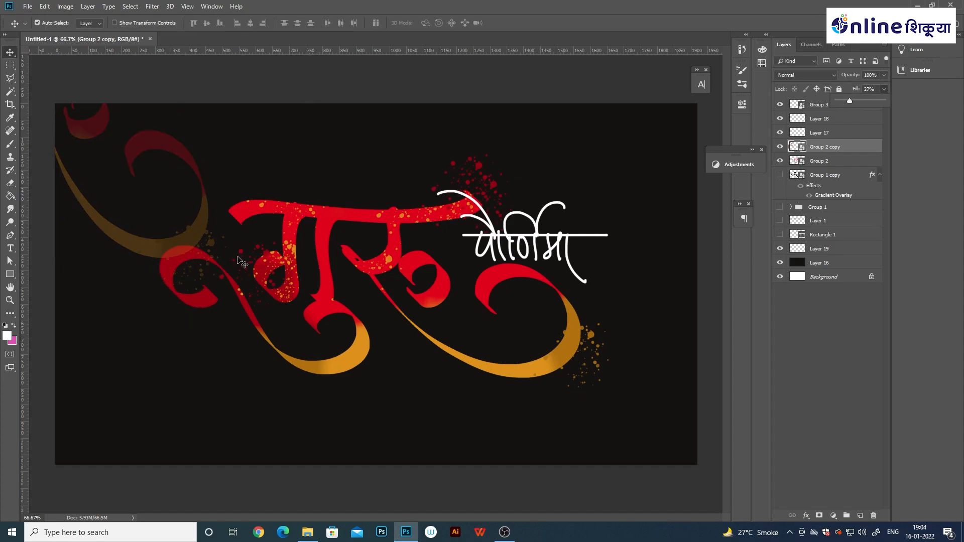
pyautogui.hotkey('ctrl', 'alt', 't')
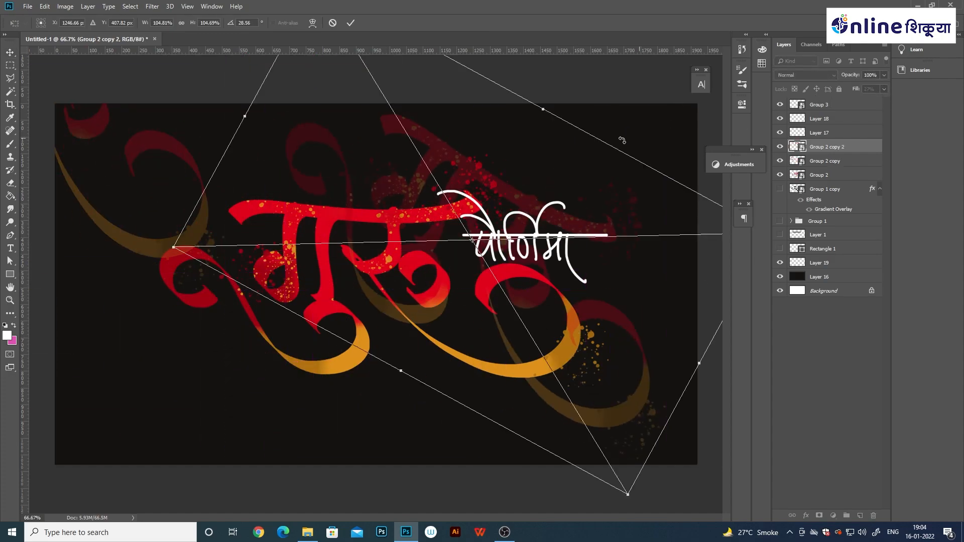
pyautogui.moveTo(174, 248); pyautogui.dragTo(580, 150)
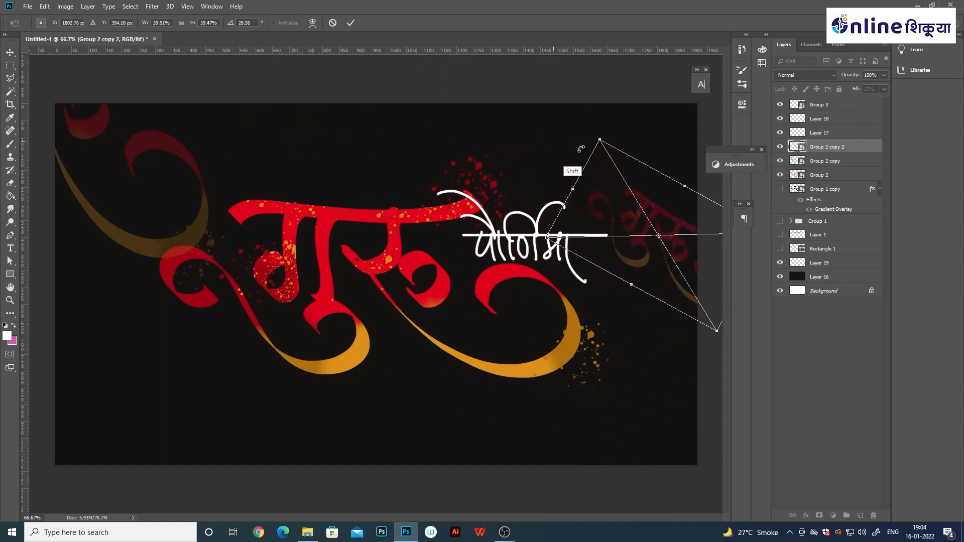
pyautogui.moveTo(681, 230); pyautogui.dragTo(644, 136)
pyautogui.moveTo(677, 268); pyautogui.dragTo(716, 242)
pyautogui.moveTo(668, 186); pyautogui.dragTo(663, 452)
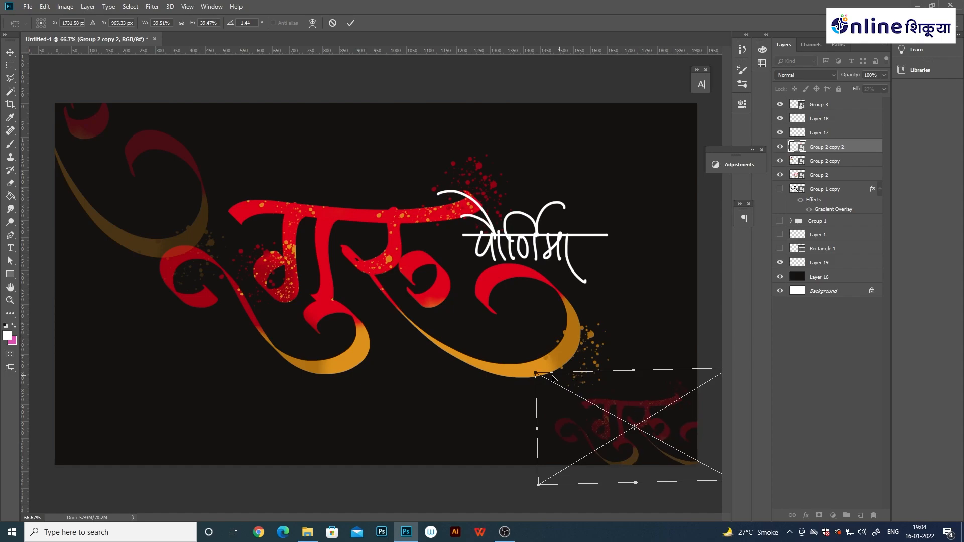
# - Shrink the lower-right गुरु copy to about 31%, nudge it into the corner and set its fill to 15%
pyautogui.moveTo(535, 374); pyautogui.dragTo(581, 394)
pyautogui.moveTo(651, 447); pyautogui.dragTo(642, 429)
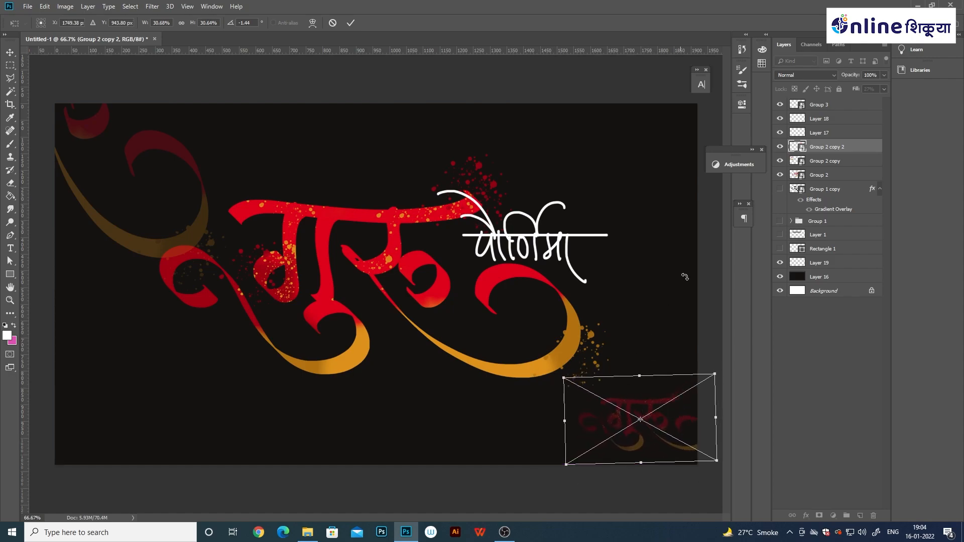
pyautogui.press('Return')
pyautogui.moveTo(844, 99); pyautogui.dragTo(839, 100)
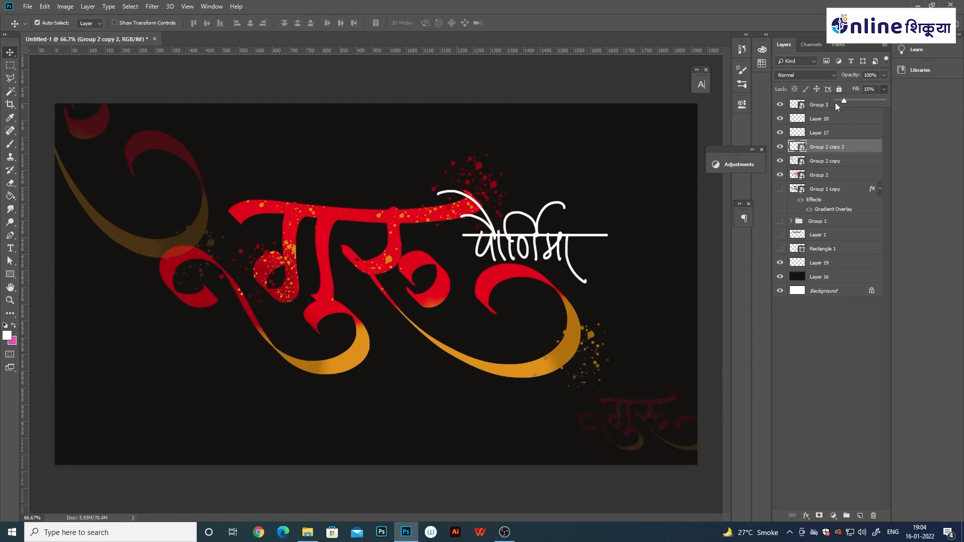
# - Place two more faded गुरु copies, one just above the lower-right copy and one below the left swash
pyautogui.moveTo(633, 446); pyautogui.dragTo(167, 334)
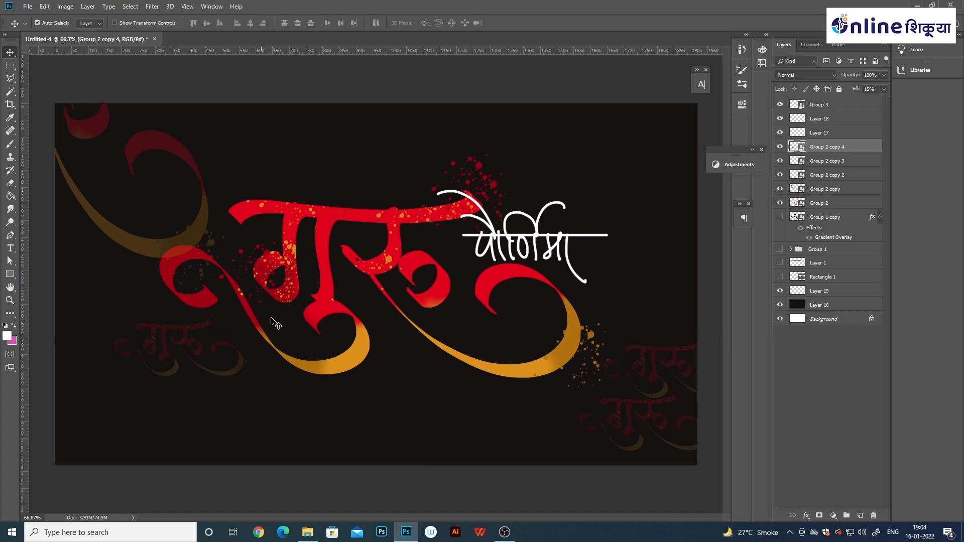
pyautogui.moveTo(565, 245); pyautogui.dragTo(203, 416)
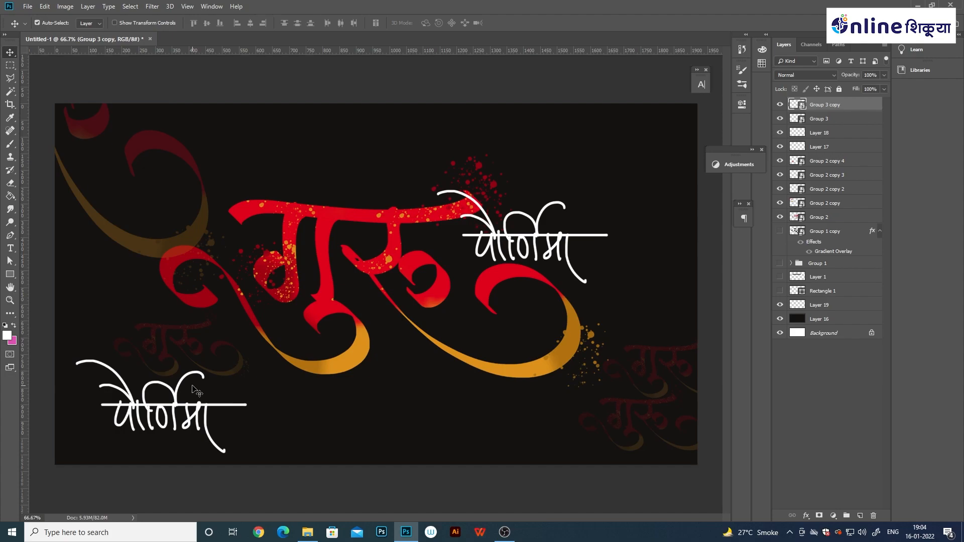
pyautogui.hotkey('ctrl', 'z')
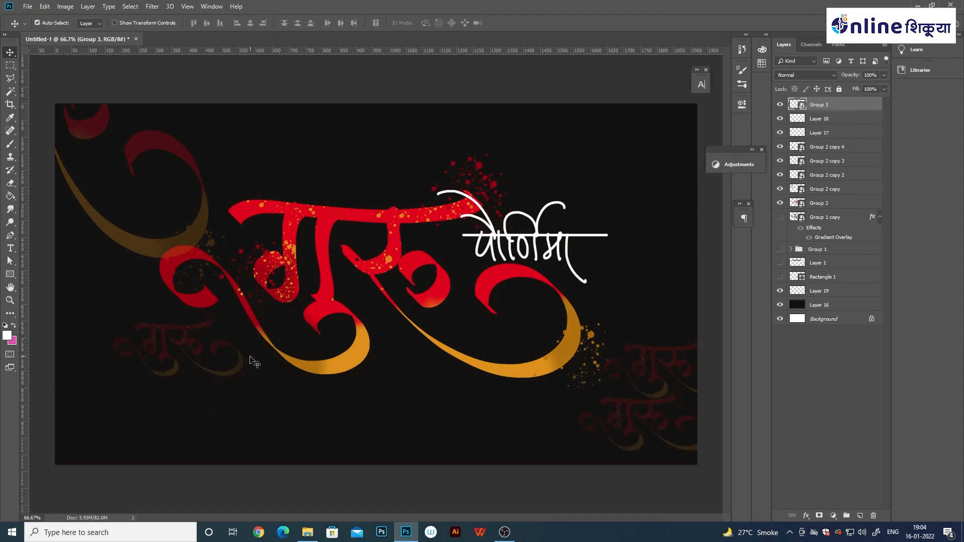
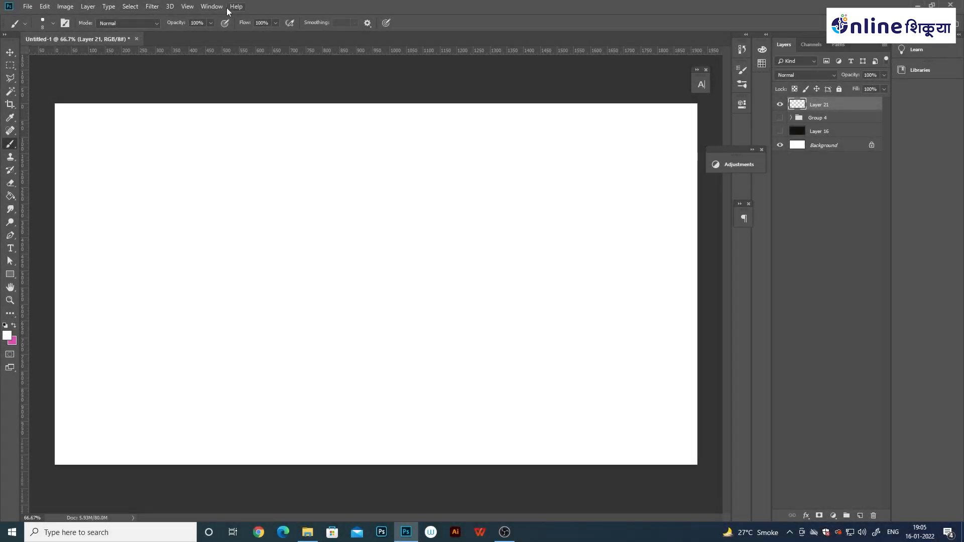
# - Open the brush tip shape settings and choose the 187 px slanted flat tip with 1% spacing
pyautogui.click(213, 7)
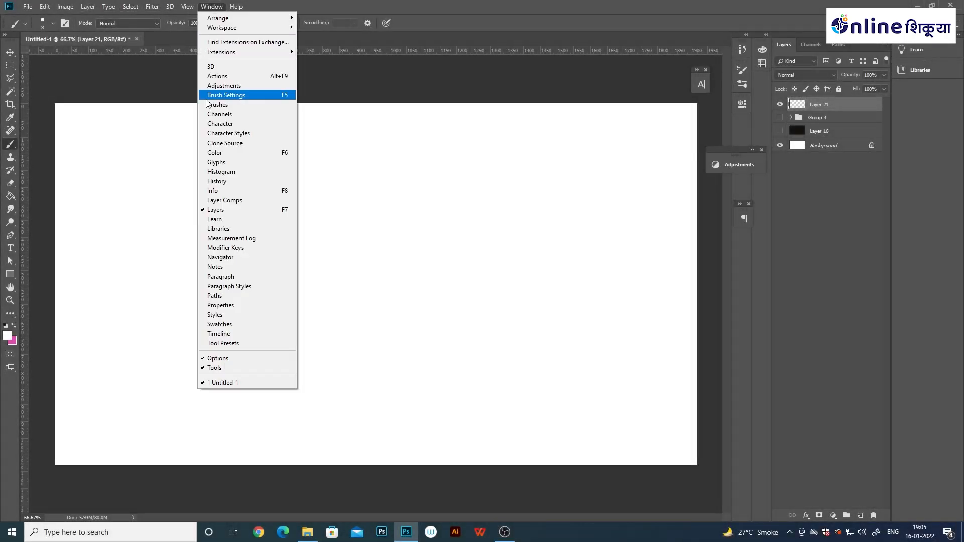
pyautogui.click(224, 107)
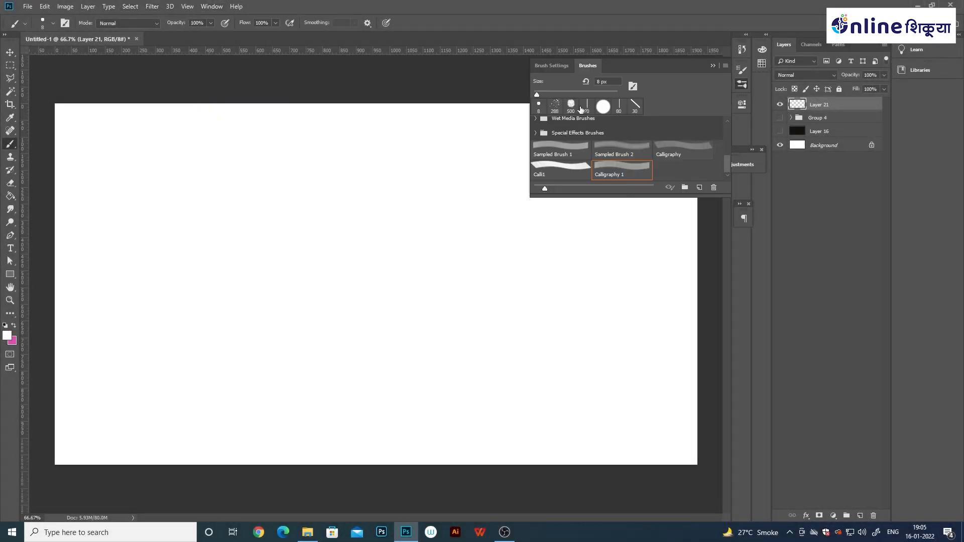
pyautogui.click(552, 65)
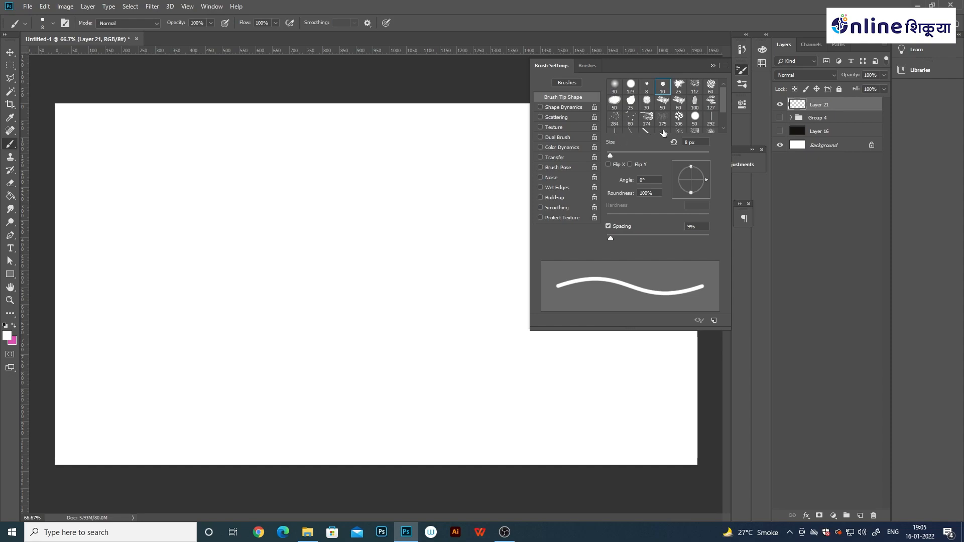
pyautogui.scroll(-1, 722, 103)
pyautogui.scroll(-1, 725, 125)
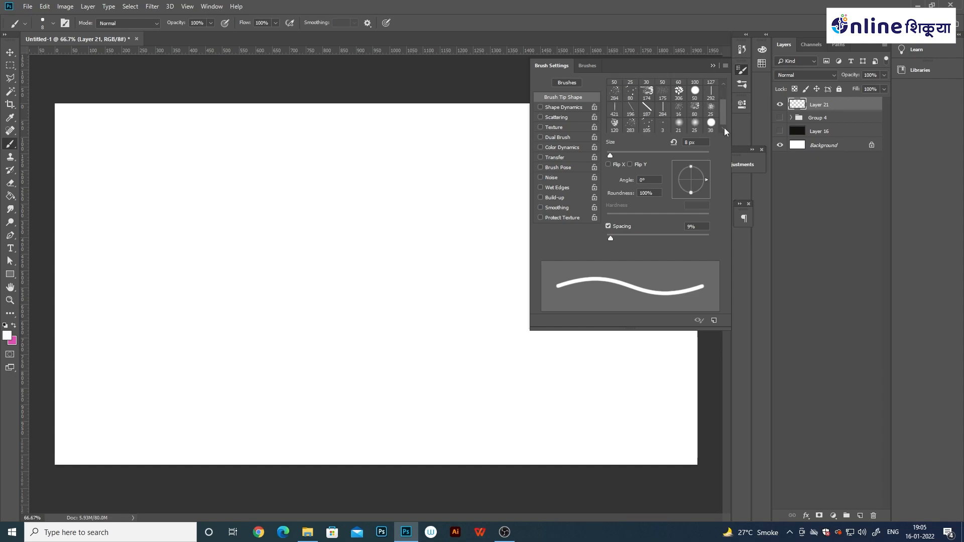
pyautogui.click(647, 108)
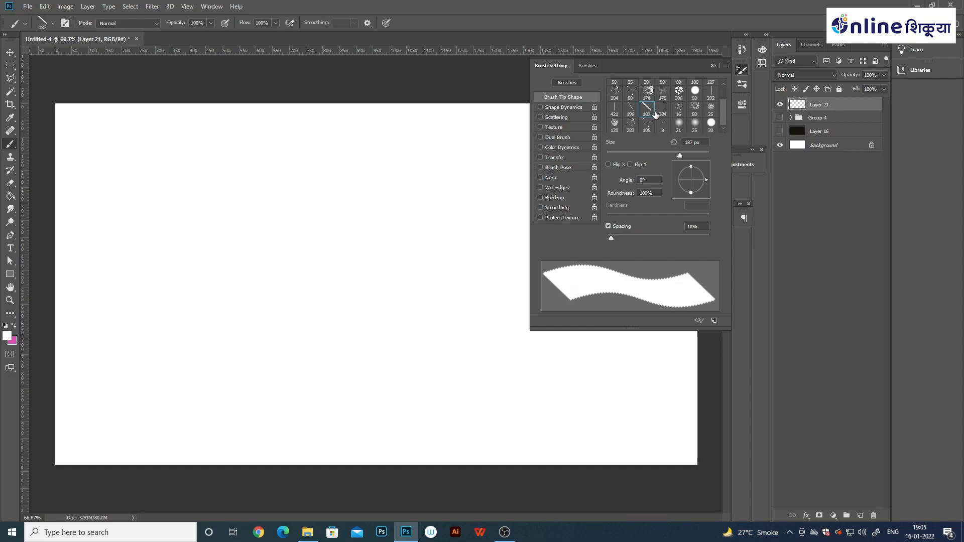
pyautogui.moveTo(607, 235); pyautogui.dragTo(571, 239)
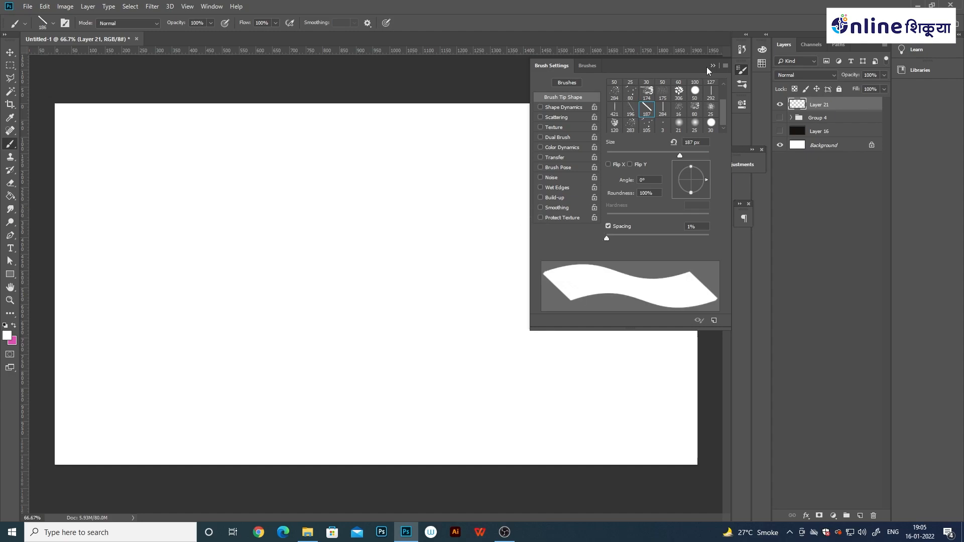
# - Choose the 284 px vertical flat brush tip and set its angle to 125°
pyautogui.click(663, 111)
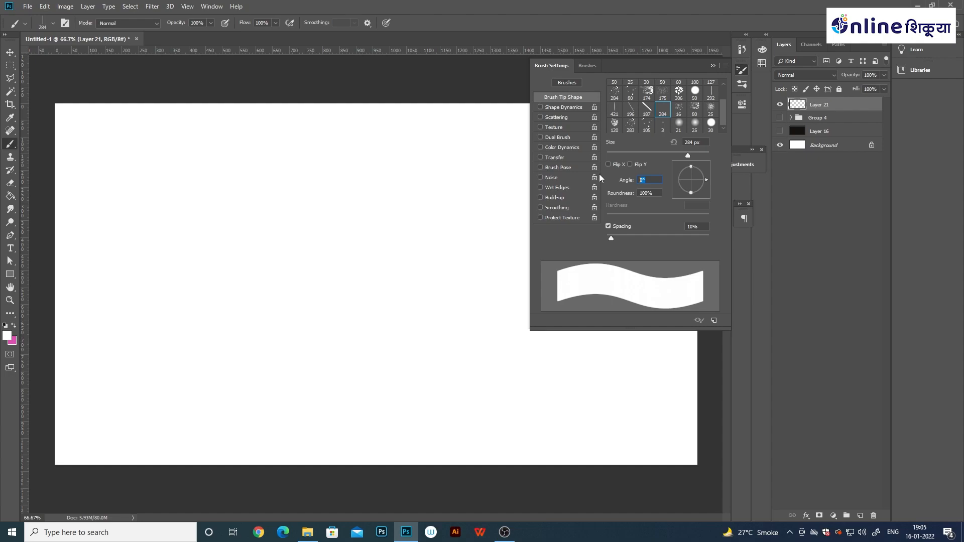
pyautogui.write('125')
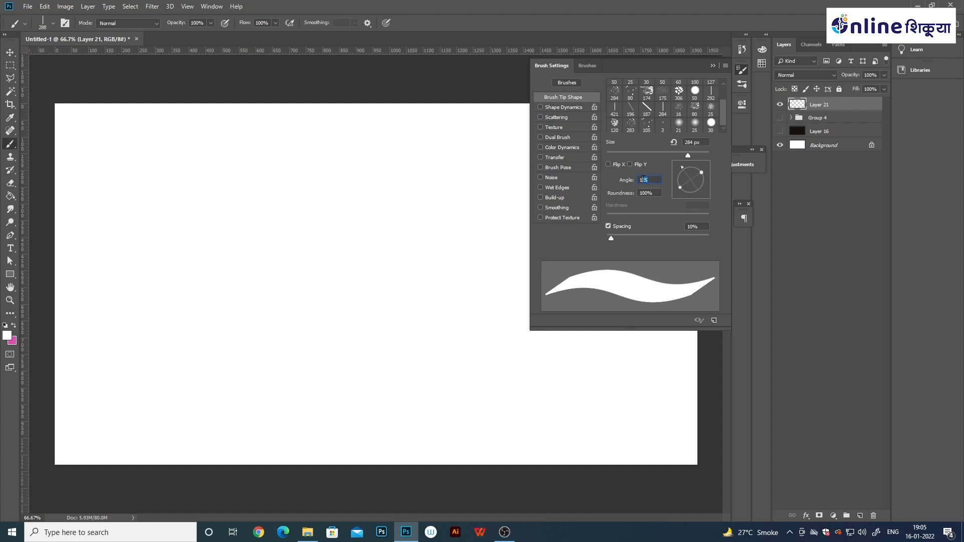
# - Set the flat brush tip's angle to 135° in the brush settings and collapse the settings
pyautogui.moveTo(643, 180); pyautogui.dragTo(641, 166)
pyautogui.write('135')
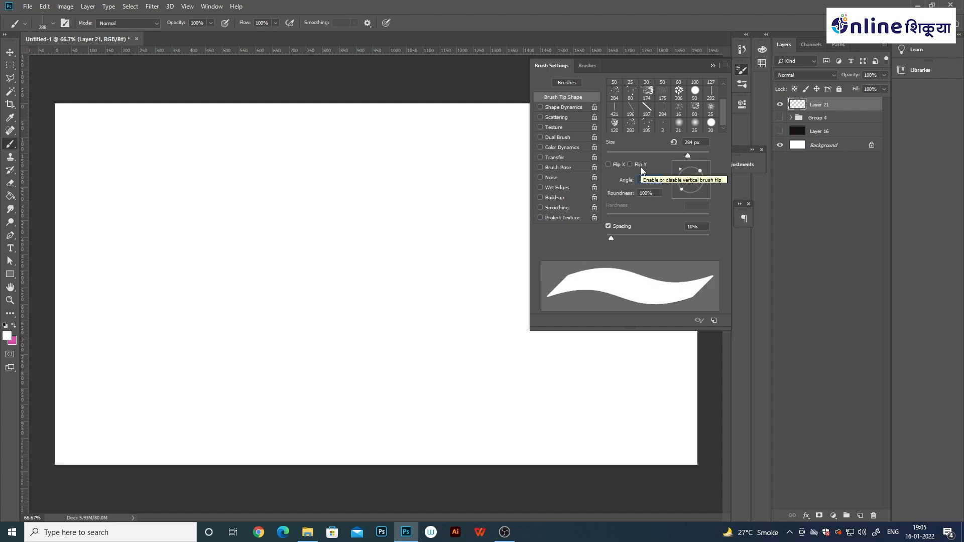
pyautogui.moveTo(677, 174); pyautogui.dragTo(677, 170)
pyautogui.doubleClick(654, 180)
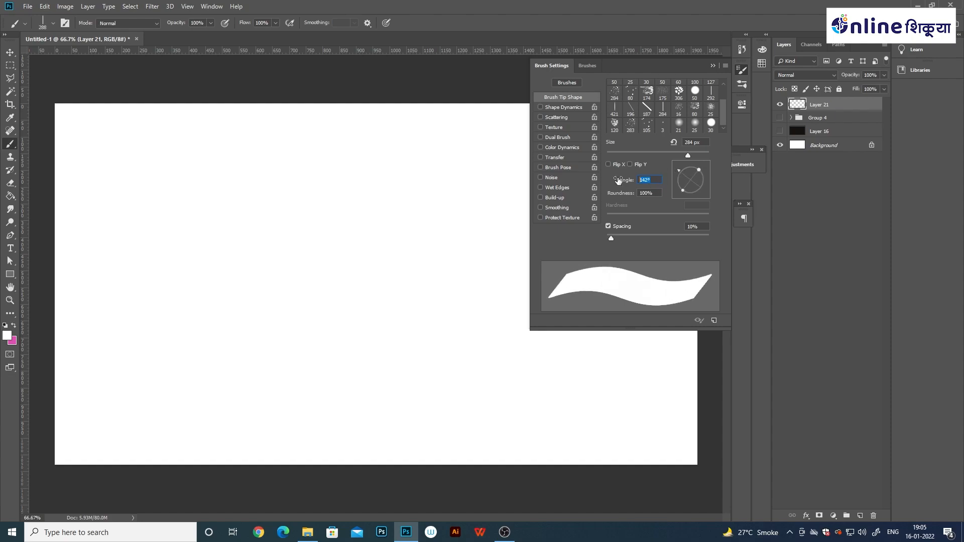
pyautogui.write('135')
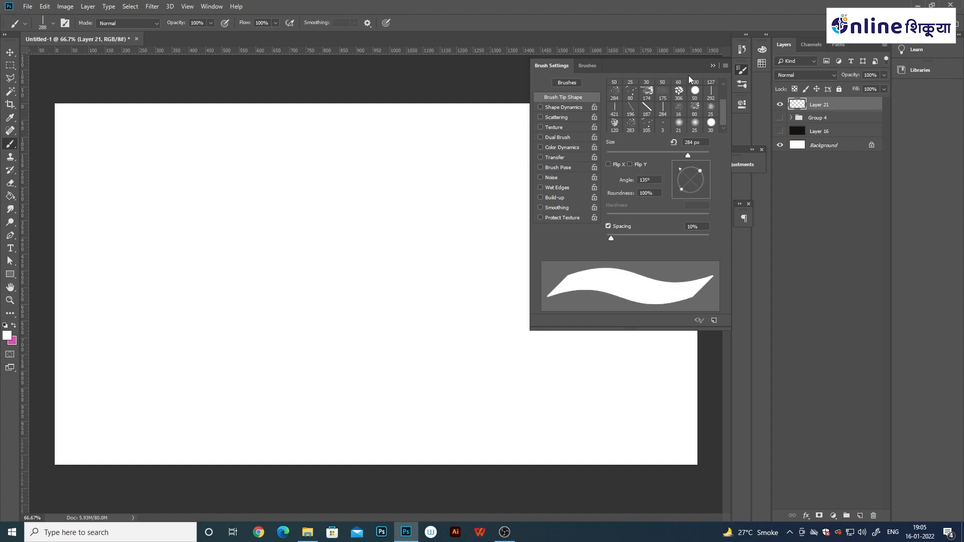
pyautogui.click(712, 67)
# - Paint a large black calligraphic S with a sweeping lower curve on a new layer, using a 70 px brush
pyautogui.press('[')
pyautogui.press('[')
pyautogui.press('[')
pyautogui.press('[')
pyautogui.press('[')
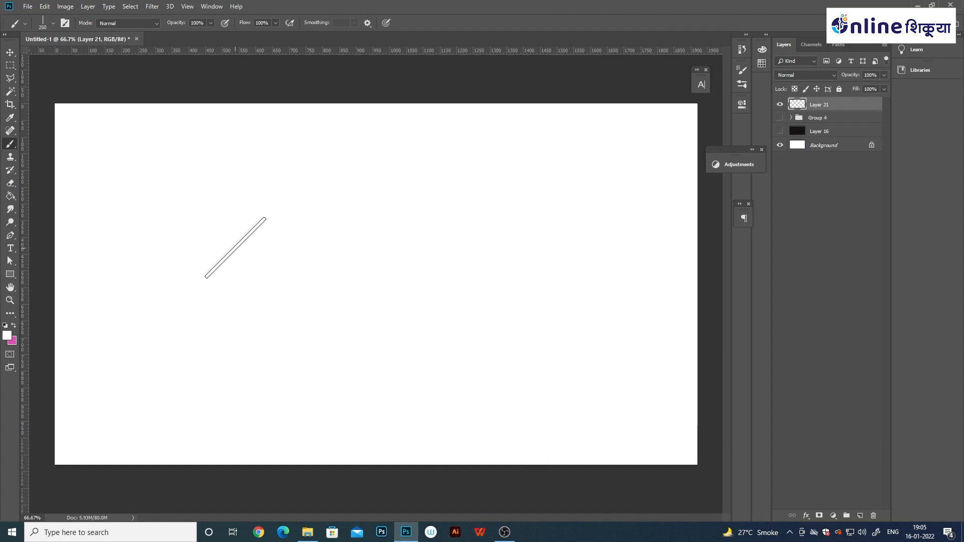
pyautogui.press('[')
pyautogui.press('[')
pyautogui.press('[')
pyautogui.press('[')
pyautogui.press('[')
pyautogui.click(860, 516)
pyautogui.press('[')
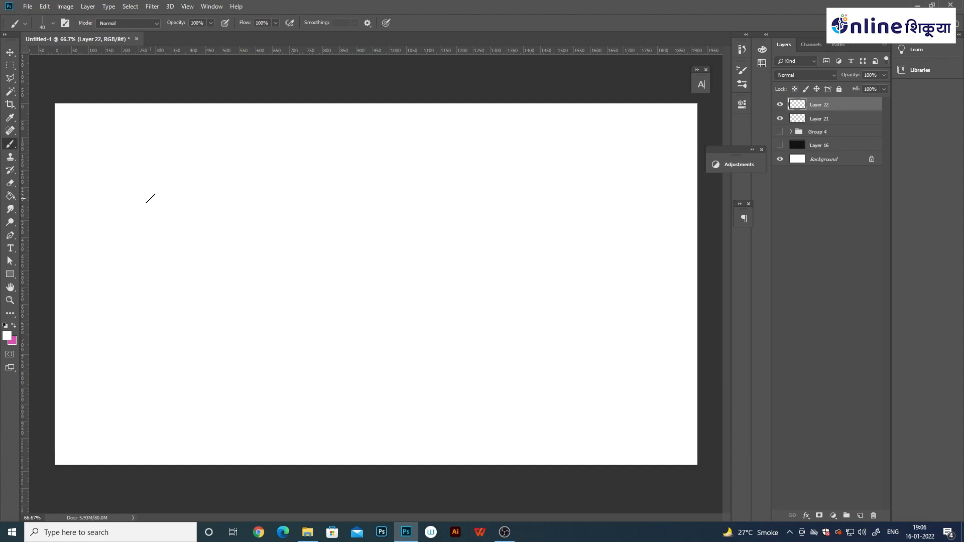
pyautogui.moveTo(270, 258)
pyautogui.mouseDown()
pyautogui.moveTo(110, 326)
pyautogui.moveTo(204, 207)
pyautogui.mouseUp()
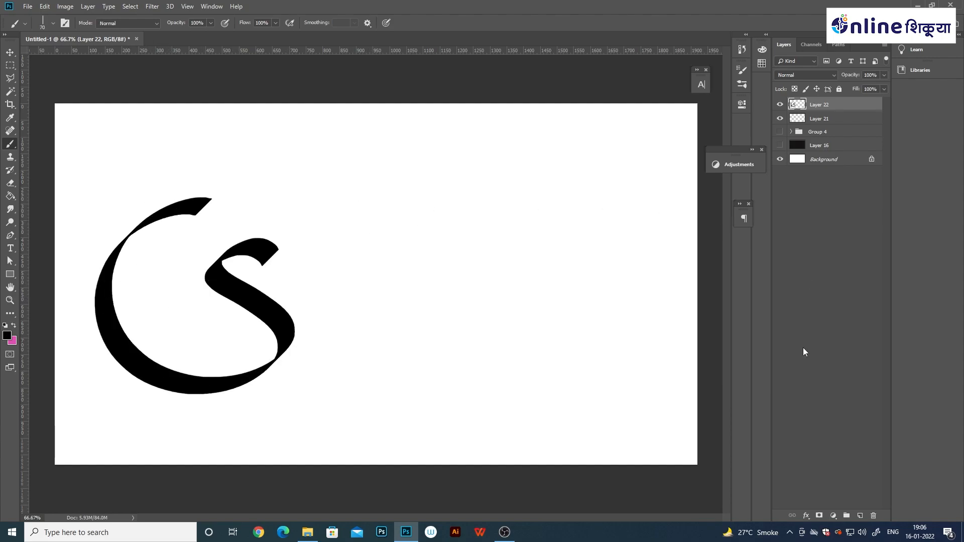
# - Paint the tall curved stem of the letter h beside the S on a new layer
pyautogui.hotkey('ctrl', 'shift', 'alt', 'n')
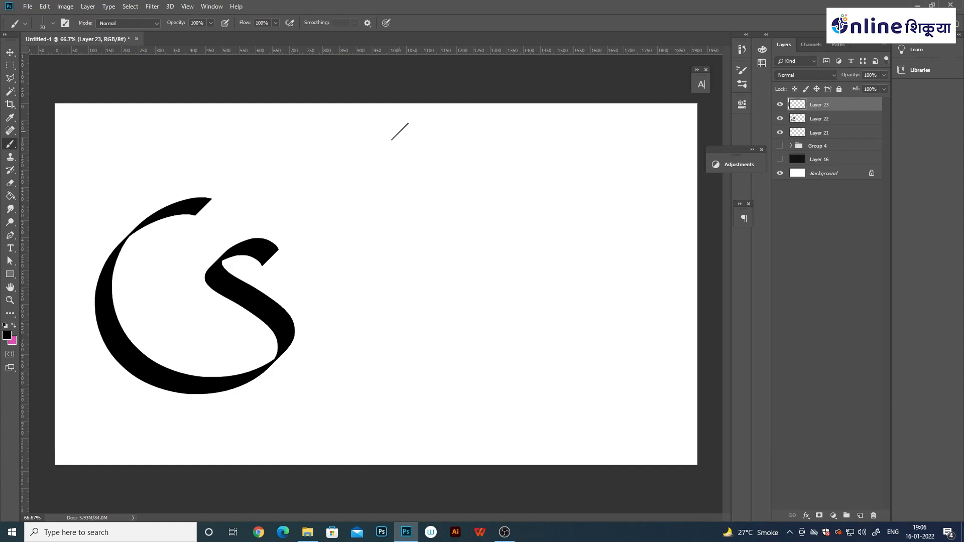
pyautogui.moveTo(397, 128)
pyautogui.mouseDown()
pyautogui.moveTo(326, 174)
pyautogui.moveTo(322, 310)
pyautogui.moveTo(340, 319)
pyautogui.mouseUp()
pyautogui.hotkey('ctrl', 'z')
pyautogui.moveTo(403, 132)
pyautogui.mouseDown()
pyautogui.moveTo(333, 190)
pyautogui.moveTo(323, 379)
pyautogui.mouseUp()
pyautogui.hotkey('ctrl', 'z')
pyautogui.moveTo(395, 131)
pyautogui.mouseDown()
pyautogui.moveTo(359, 142)
pyautogui.moveTo(292, 385)
pyautogui.mouseUp()
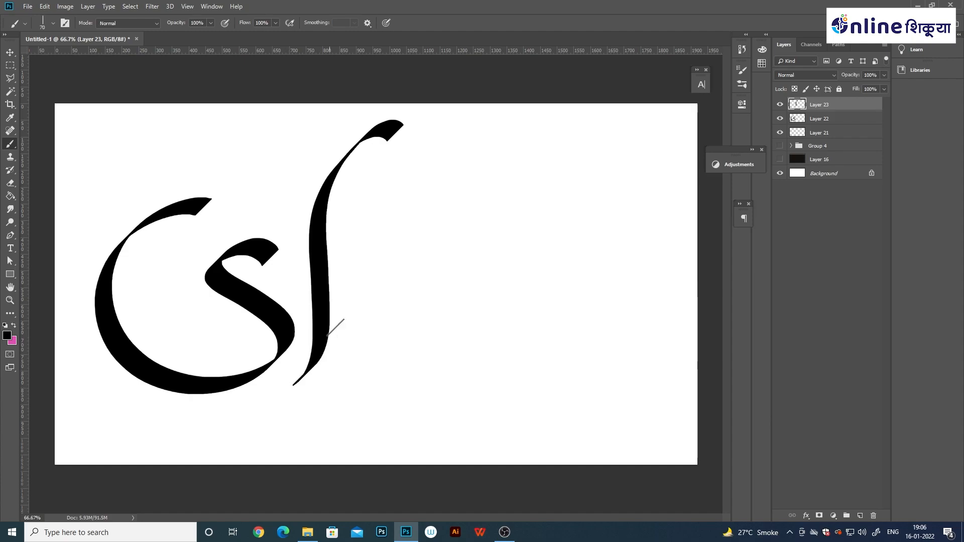
# - Paint the h's arch with a long tail hooking below the baseline on a new layer, and add another empty layer
pyautogui.click(860, 516)
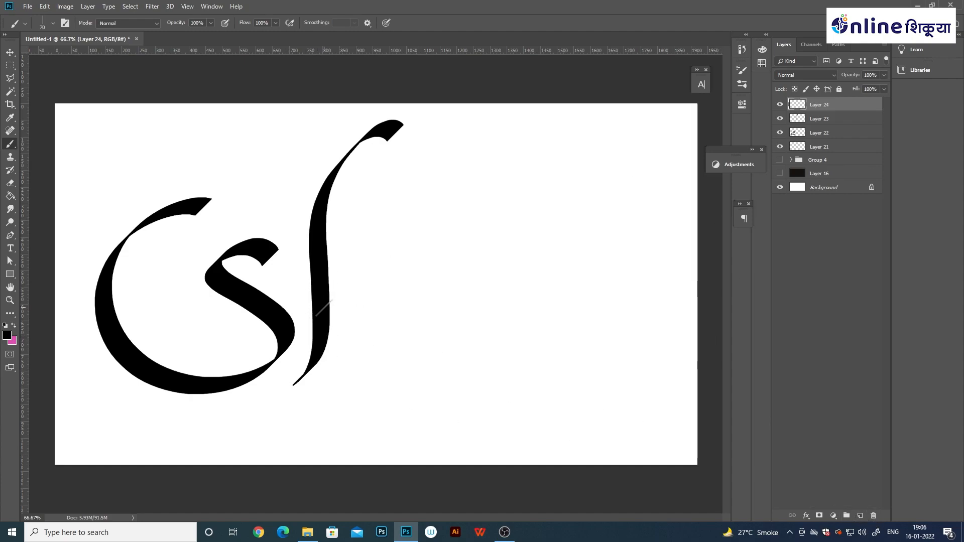
pyautogui.moveTo(325, 286); pyautogui.dragTo(370, 312)
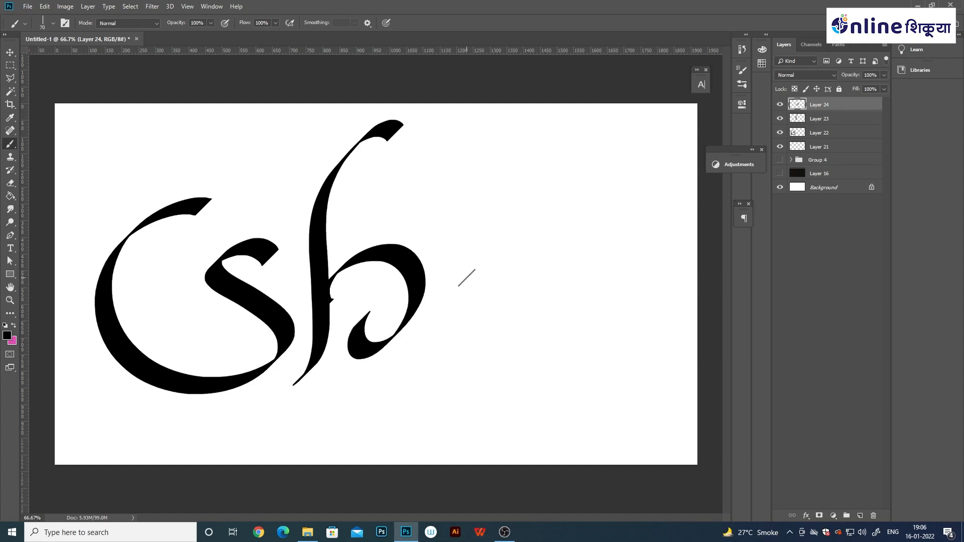
pyautogui.hotkey('ctrl', 'z')
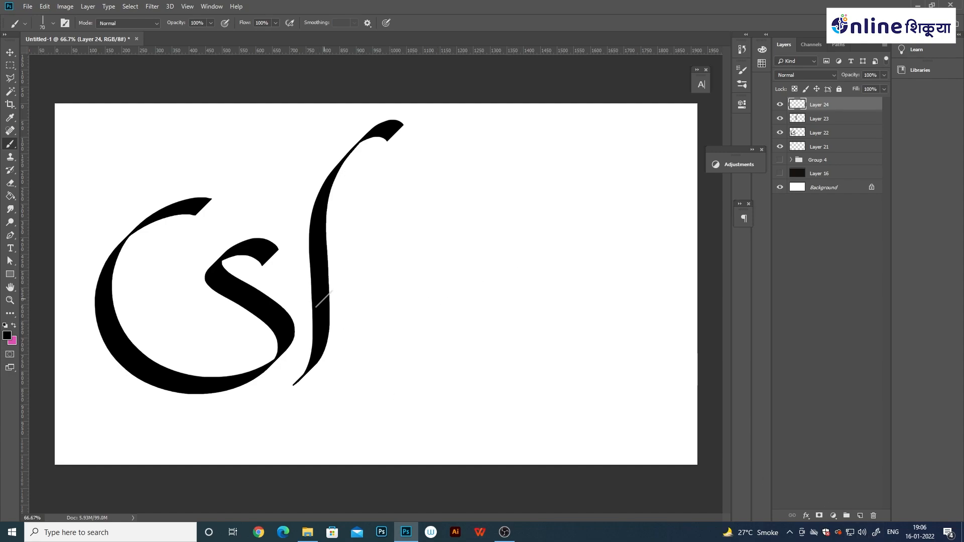
pyautogui.moveTo(323, 299)
pyautogui.mouseDown()
pyautogui.moveTo(414, 286)
pyautogui.moveTo(267, 446)
pyautogui.mouseUp()
pyautogui.hotkey('ctrl', 'z')
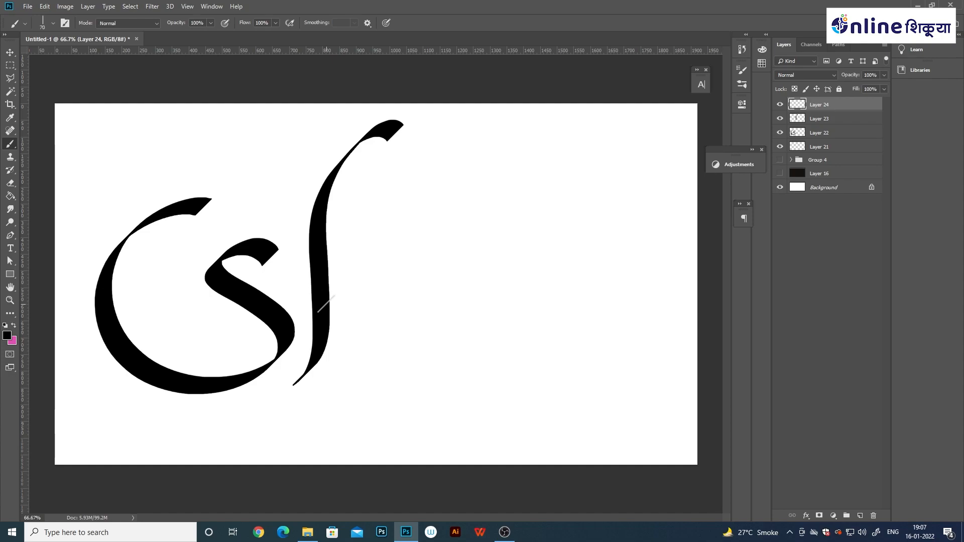
pyautogui.moveTo(329, 294)
pyautogui.mouseDown()
pyautogui.moveTo(351, 437)
pyautogui.moveTo(402, 413)
pyautogui.mouseUp()
pyautogui.click(860, 515)
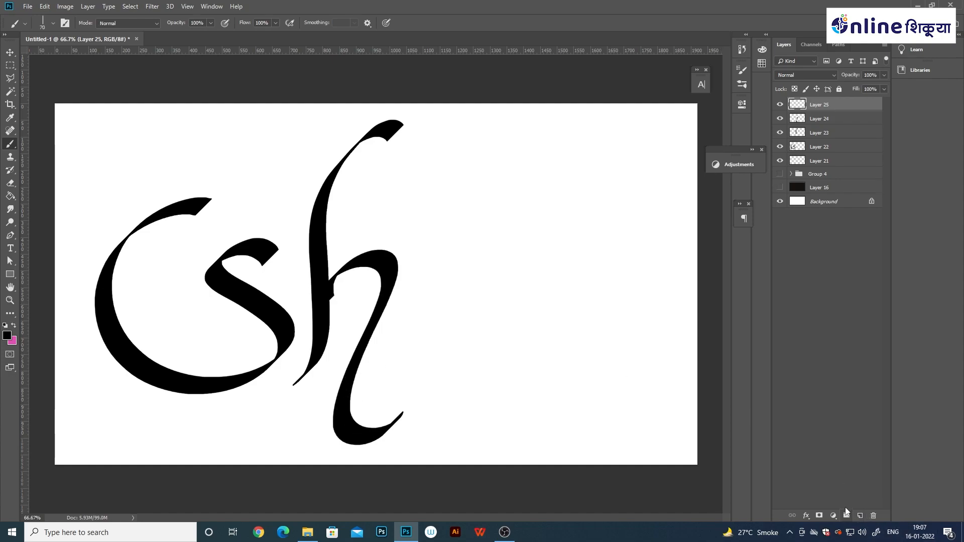
pyautogui.moveTo(411, 277); pyautogui.dragTo(454, 354)
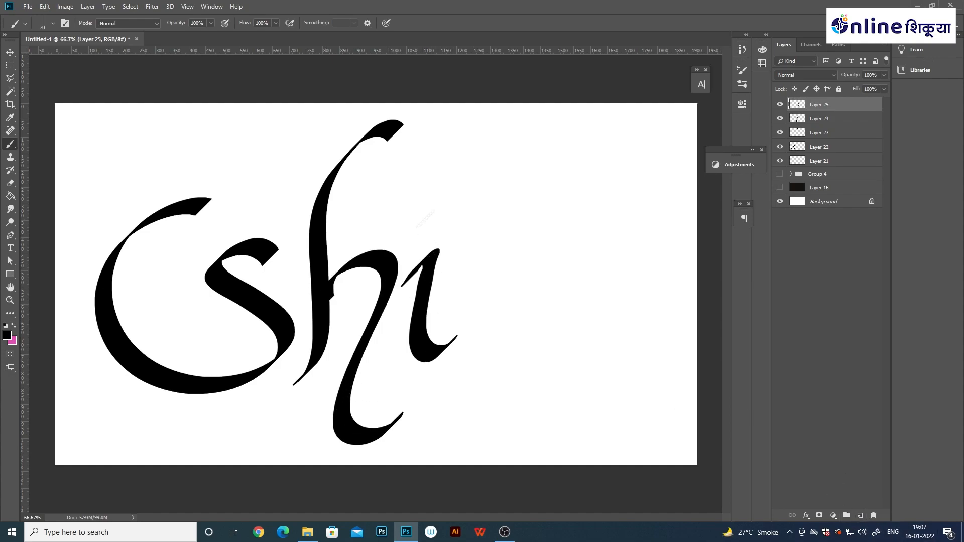
pyautogui.hotkey('ctrl', 'z')
pyautogui.moveTo(408, 281)
pyautogui.mouseDown()
pyautogui.moveTo(440, 249)
pyautogui.moveTo(454, 354)
pyautogui.mouseUp()
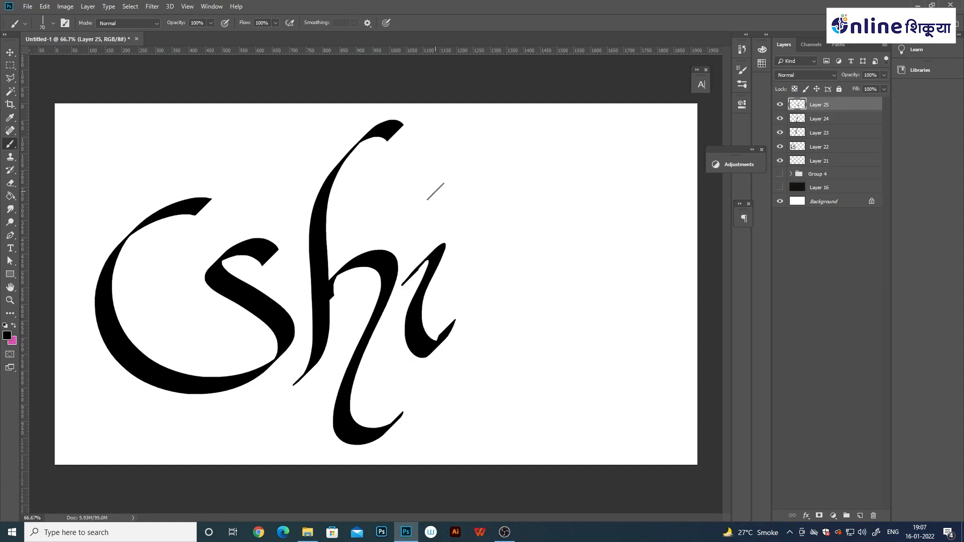
pyautogui.hotkey('ctrl', 'z')
pyautogui.moveTo(408, 280)
pyautogui.mouseDown()
pyautogui.moveTo(441, 252)
pyautogui.moveTo(445, 333)
pyautogui.mouseUp()
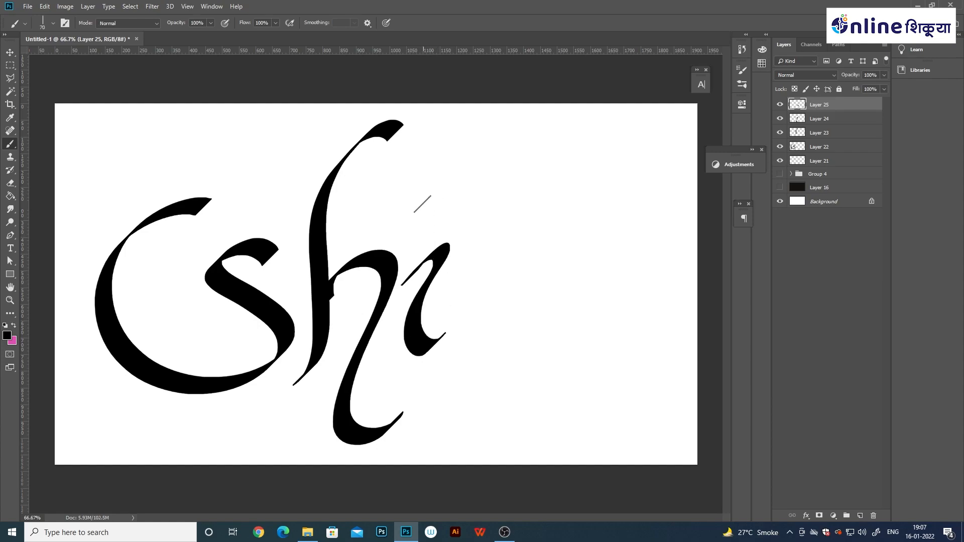
pyautogui.hotkey('ctrl', 'z')
pyautogui.moveTo(402, 287); pyautogui.dragTo(441, 340)
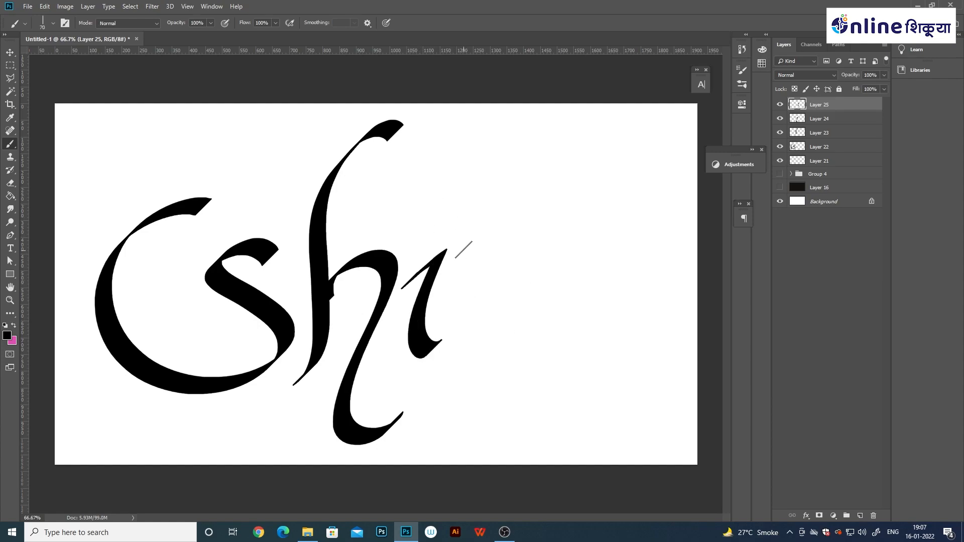
pyautogui.hotkey('ctrl', 'z')
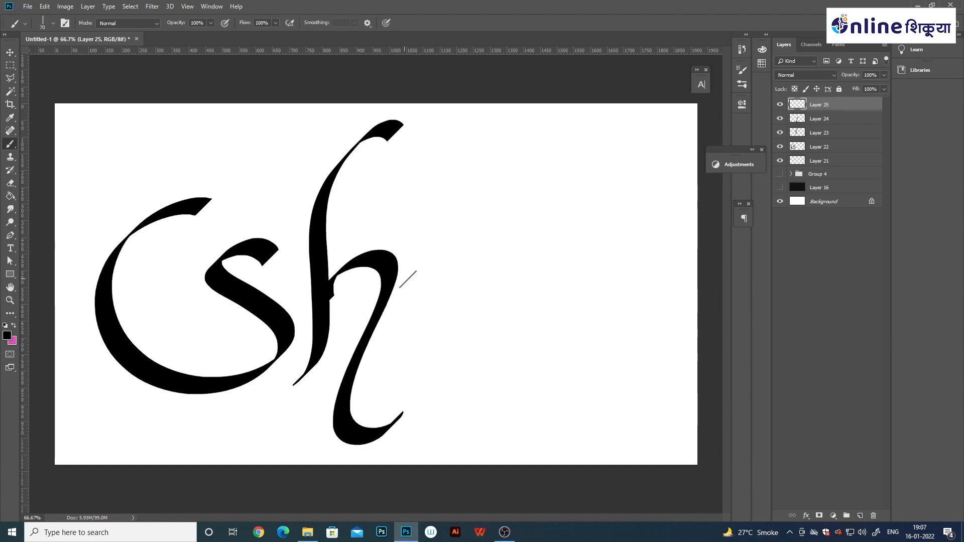
pyautogui.moveTo(405, 286)
pyautogui.mouseDown()
pyautogui.moveTo(429, 254)
pyautogui.moveTo(457, 317)
pyautogui.mouseUp()
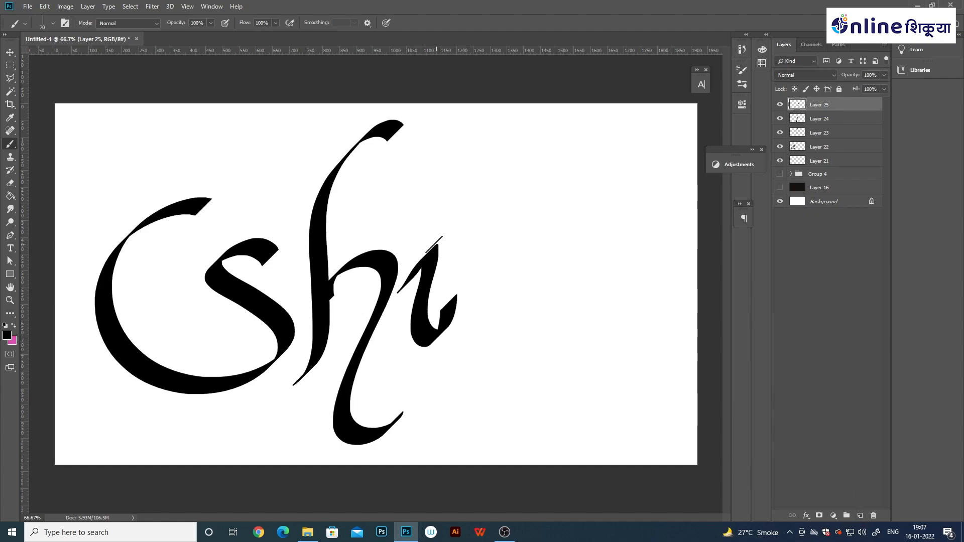
pyautogui.hotkey('ctrl', 'z')
pyautogui.moveTo(404, 283); pyautogui.dragTo(458, 317)
pyautogui.hotkey('ctrl', 'z')
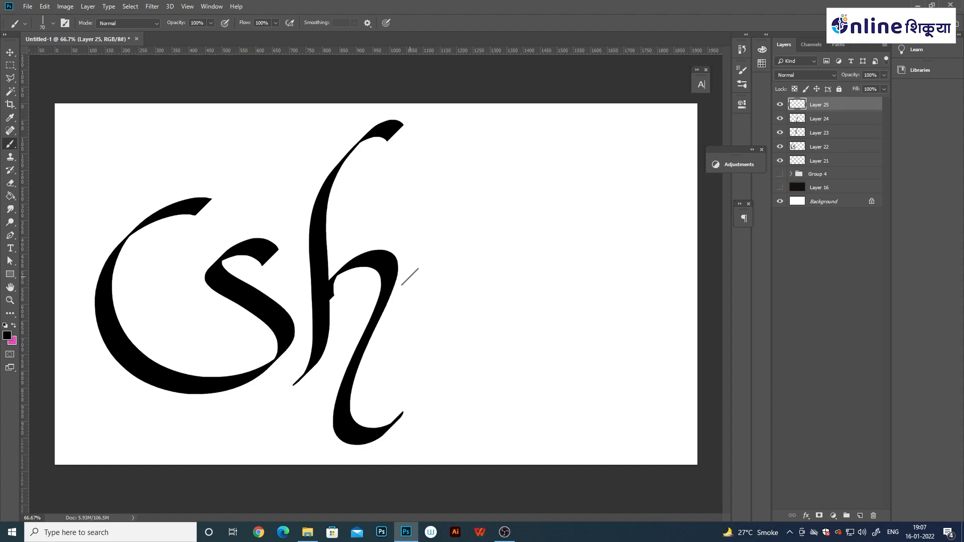
pyautogui.moveTo(404, 283)
pyautogui.mouseDown()
pyautogui.moveTo(416, 369)
pyautogui.moveTo(452, 308)
pyautogui.moveTo(441, 249)
pyautogui.moveTo(414, 349)
pyautogui.mouseUp()
pyautogui.hotkey('ctrl', 'z')
pyautogui.hotkey('ctrl', 'z')
# - Paint the short stem of the letter i beside the h and a large round dot above it
pyautogui.moveTo(408, 281)
pyautogui.mouseDown()
pyautogui.moveTo(431, 263)
pyautogui.moveTo(424, 346)
pyautogui.moveTo(440, 329)
pyautogui.mouseUp()
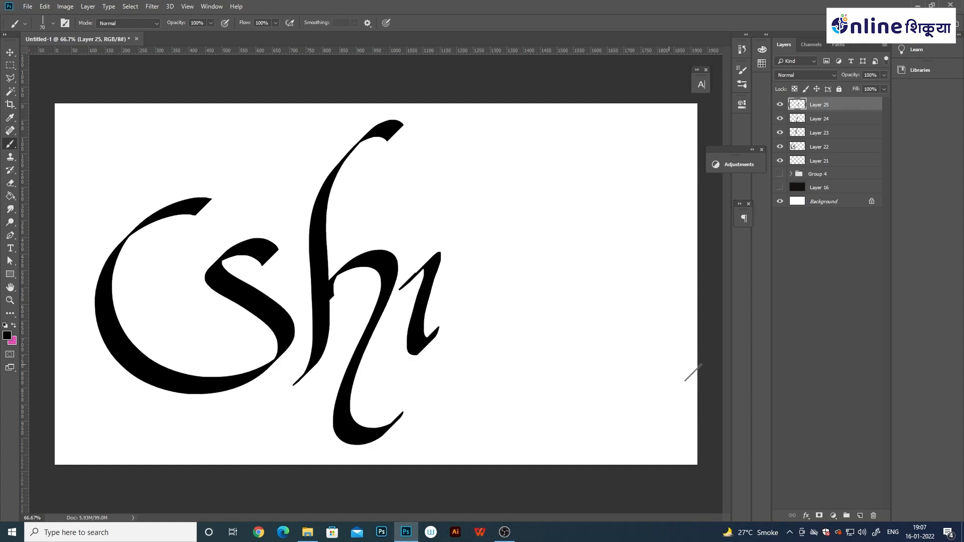
pyautogui.moveTo(429, 194); pyautogui.dragTo(426, 198)
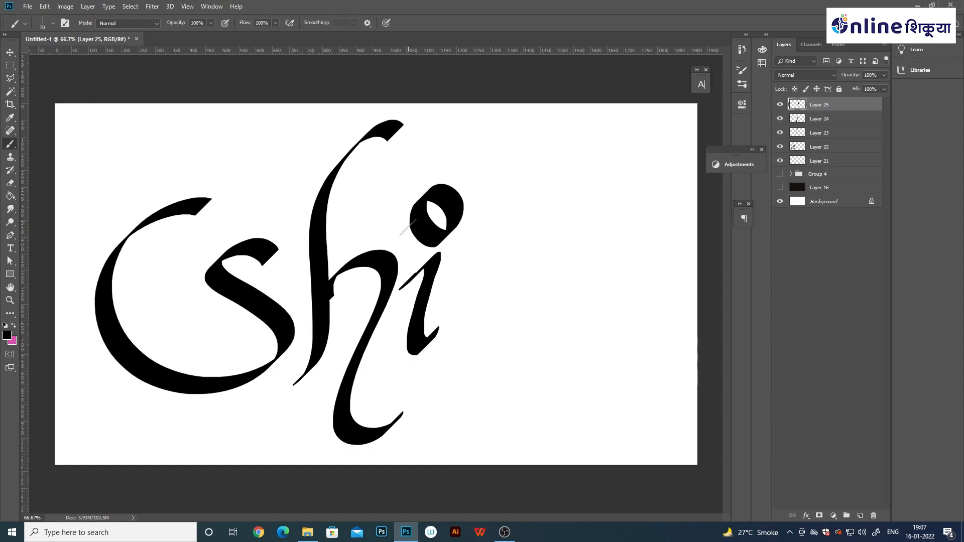
# - Paint the letter v on a new layer with a short slanted stroke and a tall sweeping curve, and add another empty layer
pyautogui.click(858, 516)
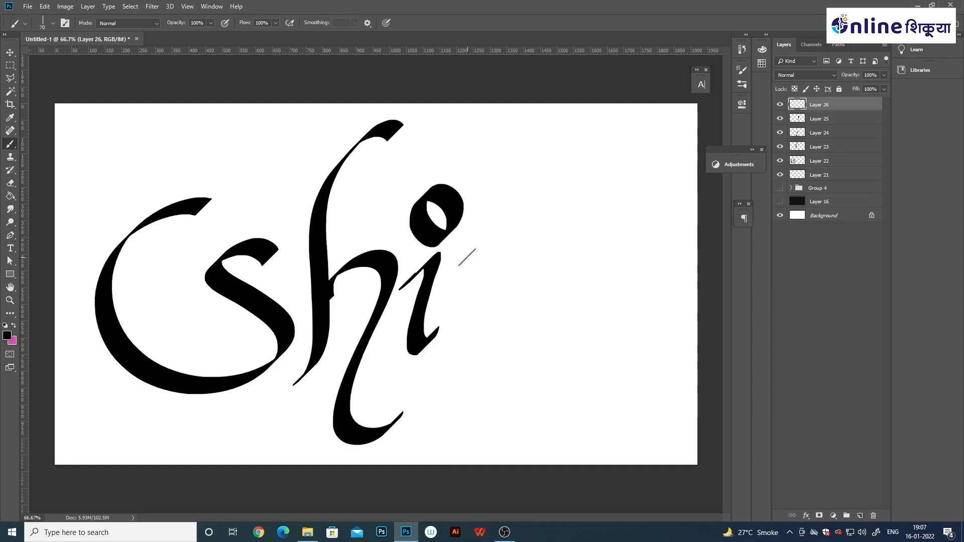
pyautogui.moveTo(461, 258); pyautogui.dragTo(488, 325)
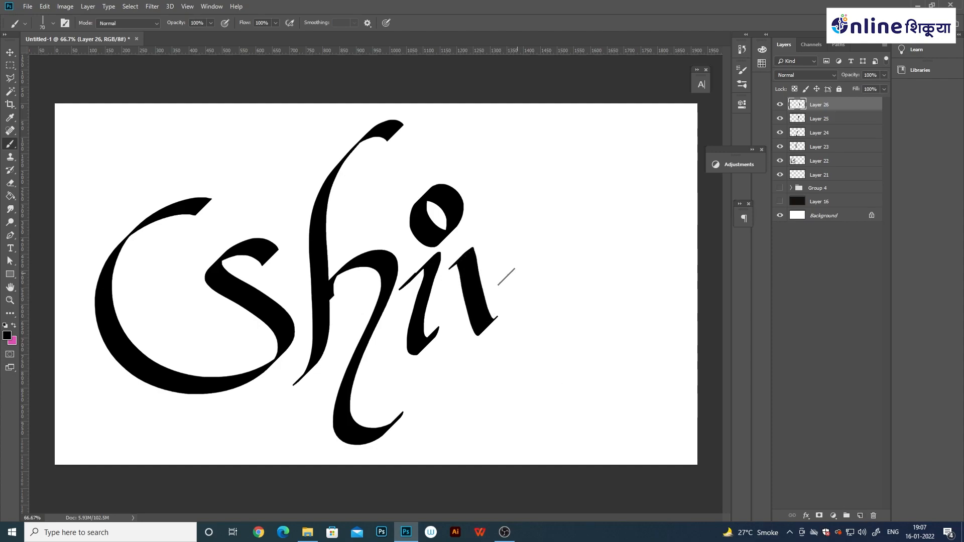
pyautogui.hotkey('ctrl', 'z')
pyautogui.moveTo(454, 258)
pyautogui.mouseDown()
pyautogui.moveTo(473, 325)
pyautogui.moveTo(485, 331)
pyautogui.moveTo(492, 308)
pyautogui.moveTo(461, 264)
pyautogui.moveTo(498, 315)
pyautogui.mouseUp()
pyautogui.hotkey('ctrl', 'z')
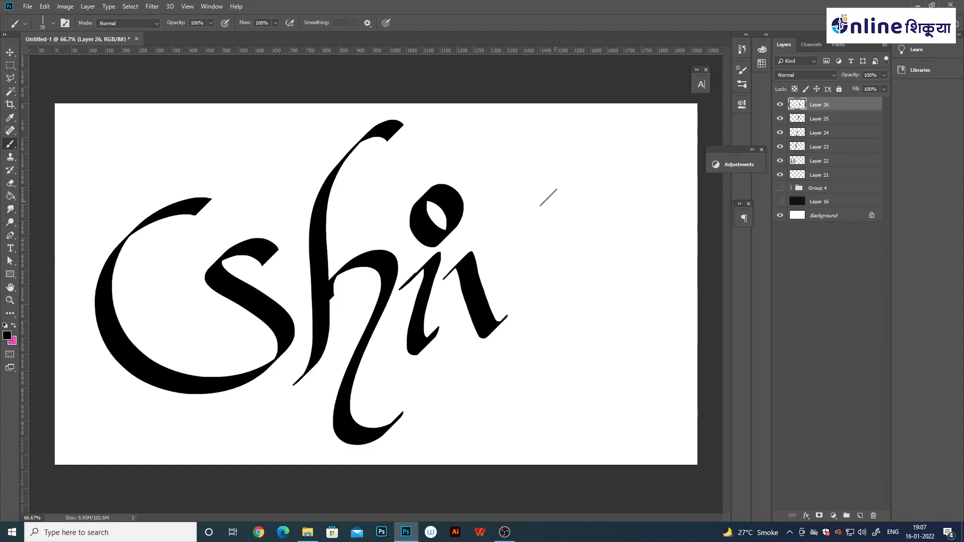
pyautogui.moveTo(466, 141)
pyautogui.mouseDown()
pyautogui.moveTo(483, 356)
pyautogui.moveTo(475, 360)
pyautogui.mouseUp()
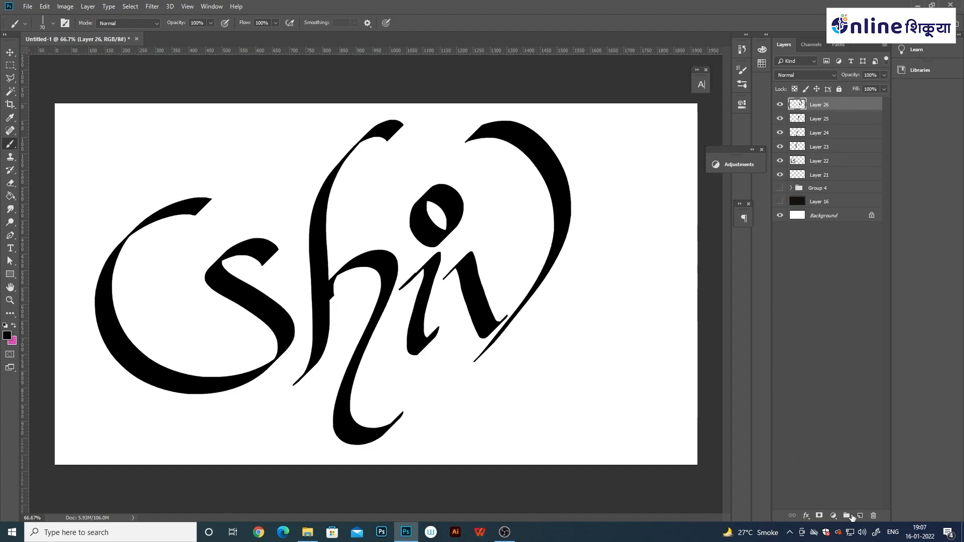
pyautogui.click(860, 516)
pyautogui.moveTo(565, 265); pyautogui.dragTo(639, 317)
pyautogui.moveTo(588, 270); pyautogui.dragTo(576, 325)
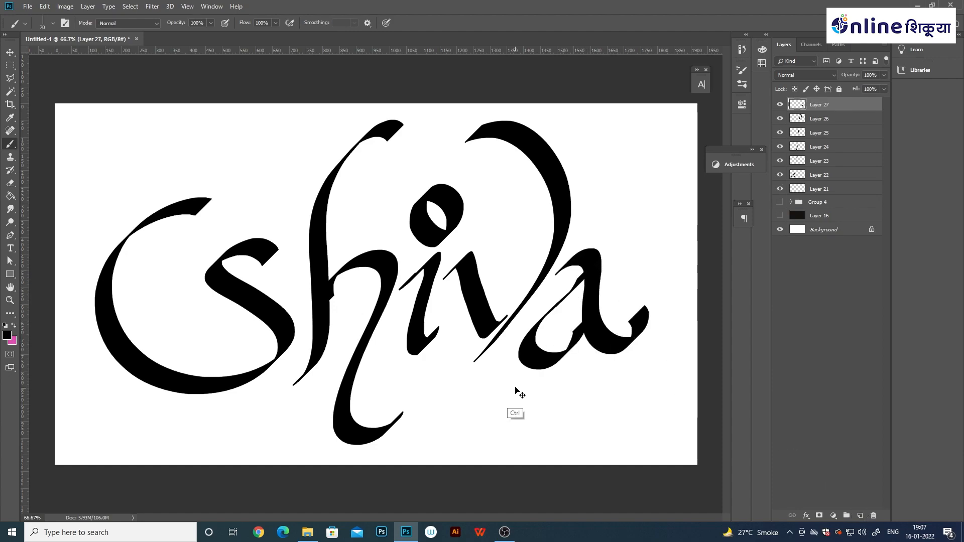
pyautogui.hotkey('ctrl', 'alt', 'z')
pyautogui.hotkey('ctrl', 'alt', 'z')
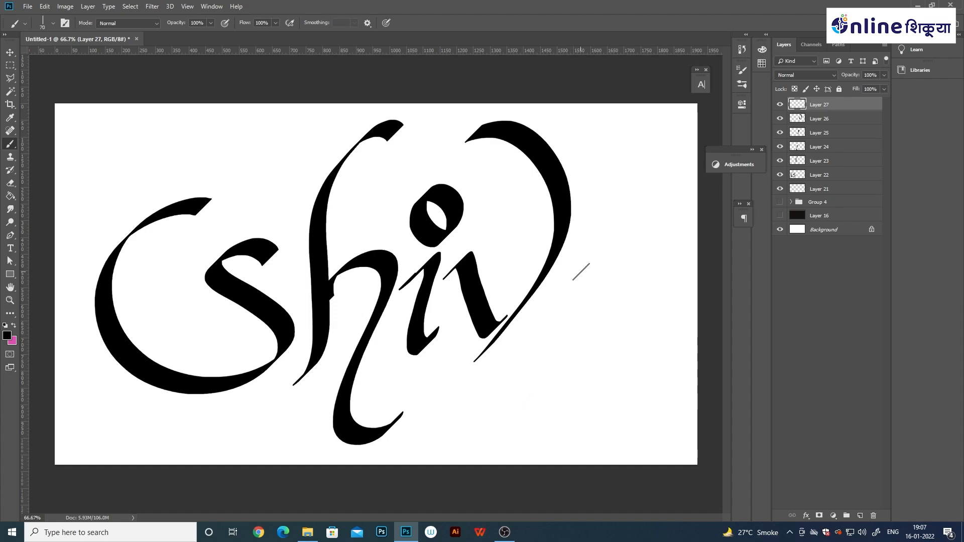
pyautogui.moveTo(560, 274); pyautogui.dragTo(625, 301)
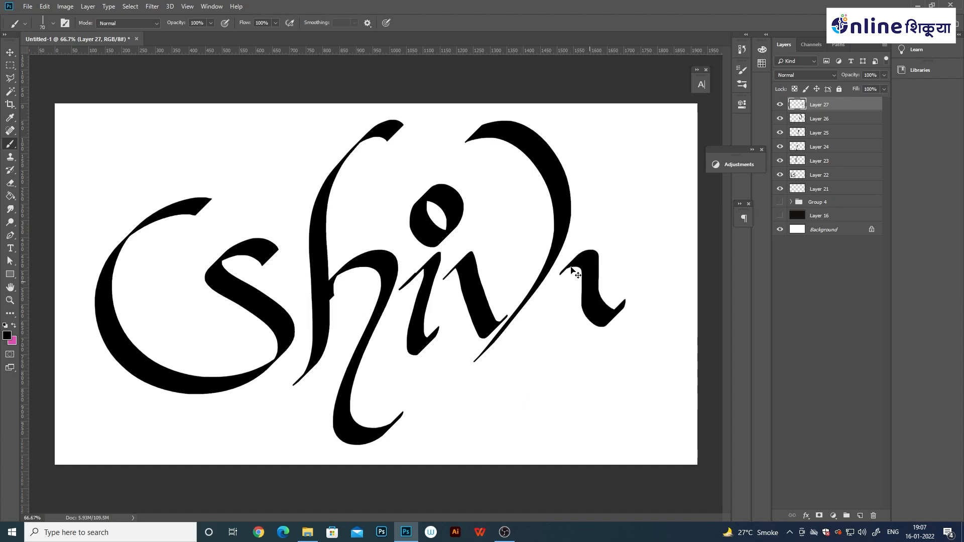
pyautogui.hotkey('ctrl', 'z')
pyautogui.moveTo(566, 265)
pyautogui.mouseDown()
pyautogui.moveTo(606, 322)
pyautogui.moveTo(610, 288)
pyautogui.moveTo(552, 334)
pyautogui.moveTo(582, 335)
pyautogui.mouseUp()
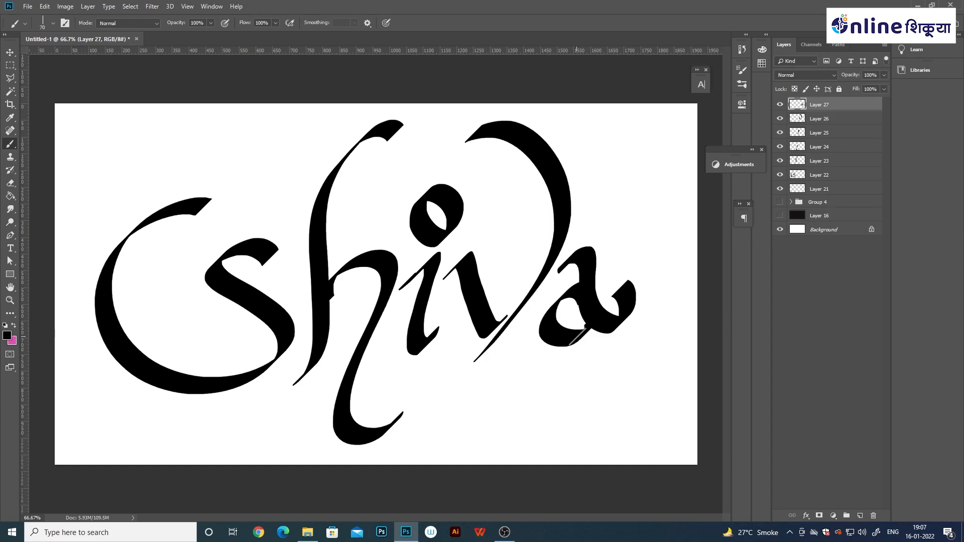
pyautogui.hotkey('ctrl', 'z')
pyautogui.hotkey('ctrl', 'z')
pyautogui.moveTo(616, 253)
pyautogui.mouseDown()
pyautogui.moveTo(593, 316)
pyautogui.moveTo(649, 305)
pyautogui.mouseUp()
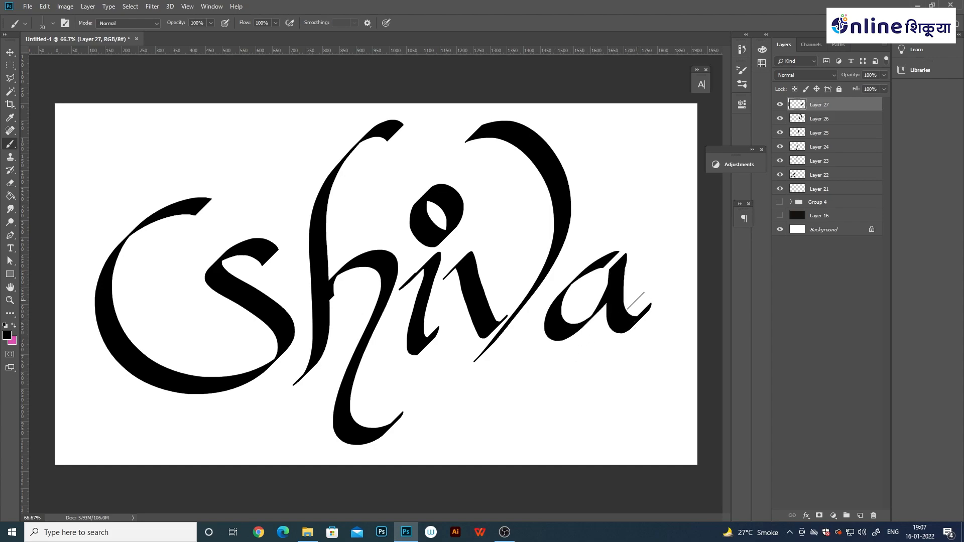
pyautogui.hotkey('ctrl', 'z')
pyautogui.hotkey('ctrl', 'z')
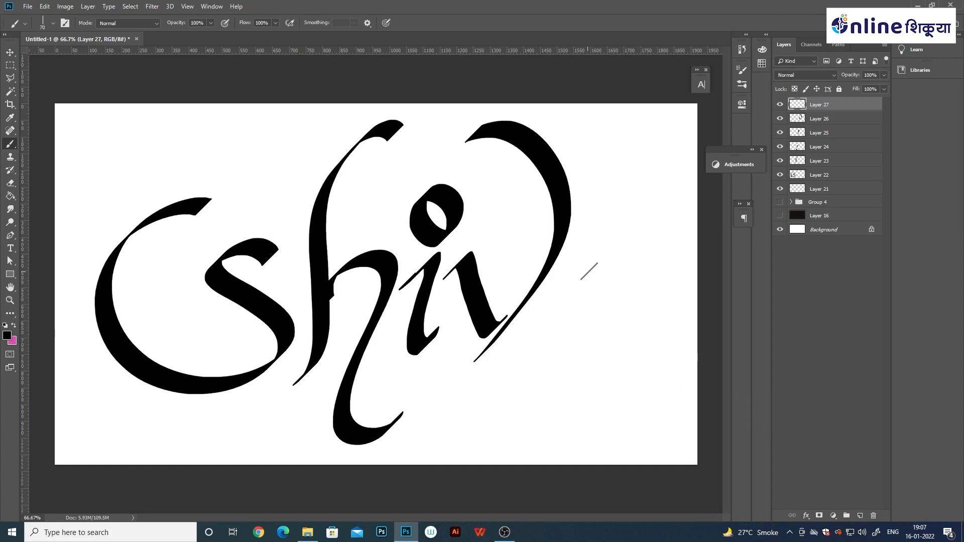
pyautogui.moveTo(600, 252)
pyautogui.mouseDown()
pyautogui.moveTo(589, 313)
pyautogui.moveTo(623, 321)
pyautogui.mouseUp()
pyautogui.hotkey('ctrl', 'z')
pyautogui.hotkey('ctrl', 'z')
# - Paint the closing letter a beside the v with a curved, upturned stem and a rounded bowl
pyautogui.moveTo(556, 274); pyautogui.dragTo(638, 301)
pyautogui.moveTo(563, 295); pyautogui.dragTo(571, 347)
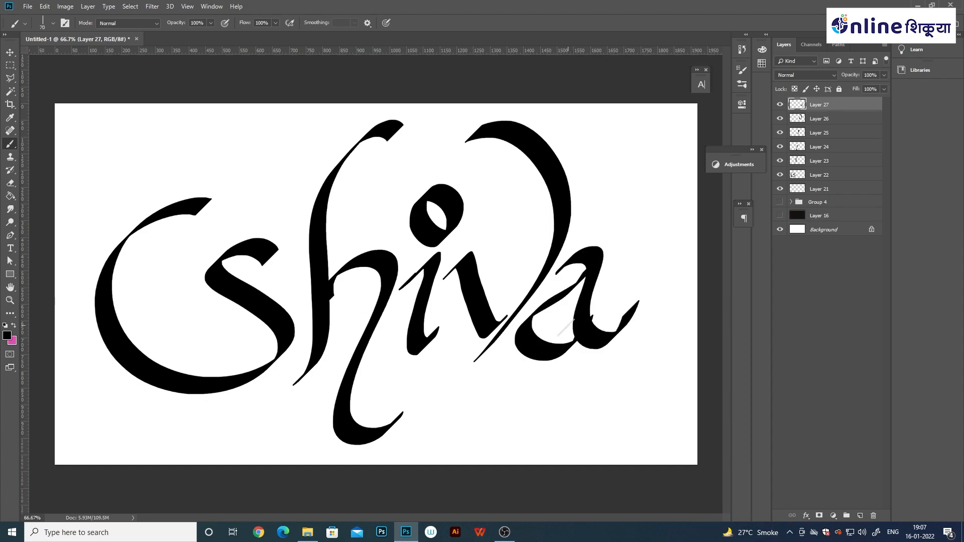
pyautogui.hotkey('ctrl', 'z')
pyautogui.moveTo(582, 290)
pyautogui.mouseDown()
pyautogui.moveTo(544, 354)
pyautogui.moveTo(571, 346)
pyautogui.mouseUp()
pyautogui.hotkey('ctrl', 'z')
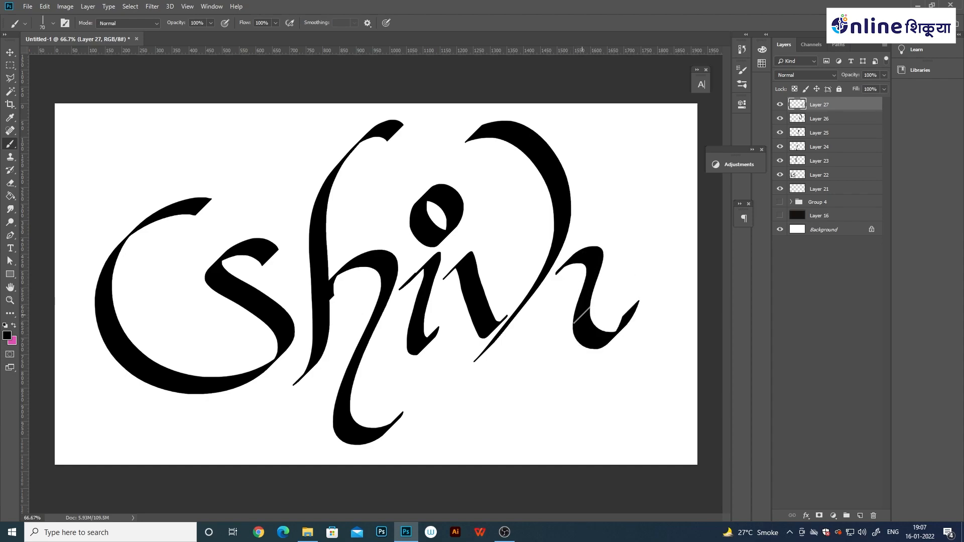
pyautogui.moveTo(584, 297)
pyautogui.mouseDown()
pyautogui.moveTo(537, 304)
pyautogui.moveTo(585, 326)
pyautogui.moveTo(533, 314)
pyautogui.moveTo(527, 321)
pyautogui.moveTo(588, 324)
pyautogui.mouseUp()
pyautogui.hotkey('ctrl', 'z')
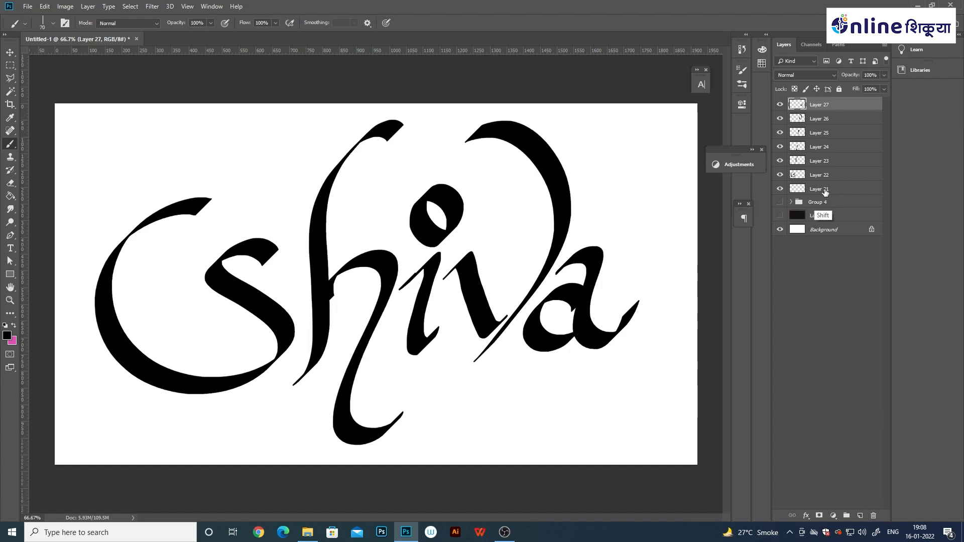
# - Move the h's arch leftward so that it joins the h's tall stem
pyautogui.press('v')
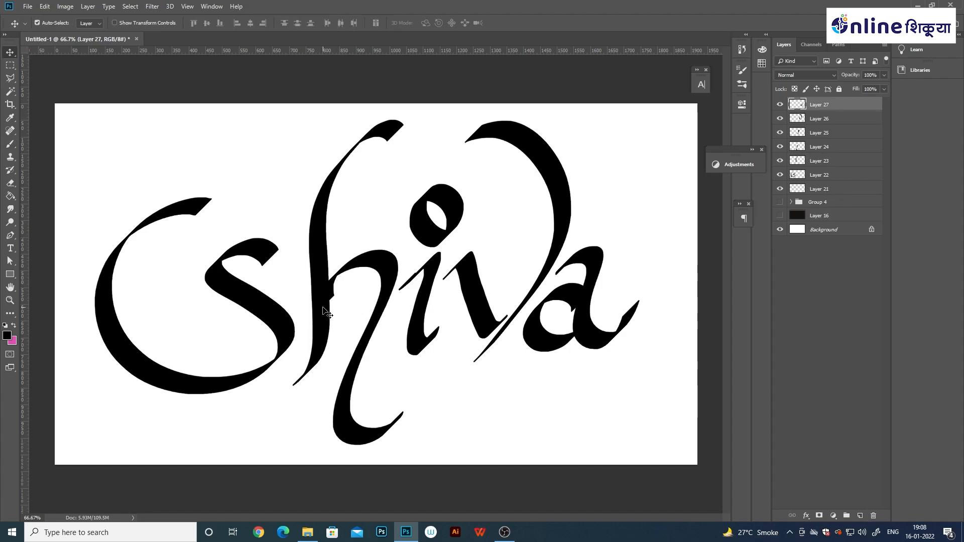
pyautogui.click(326, 298)
pyautogui.moveTo(381, 290); pyautogui.dragTo(374, 287)
pyautogui.press('Left')
pyautogui.press('Left')
pyautogui.press('Left')
pyautogui.press('Left')
pyautogui.press('Left')
pyautogui.press('Left')
pyautogui.press('Left')
pyautogui.press('Left')
pyautogui.press('Left')
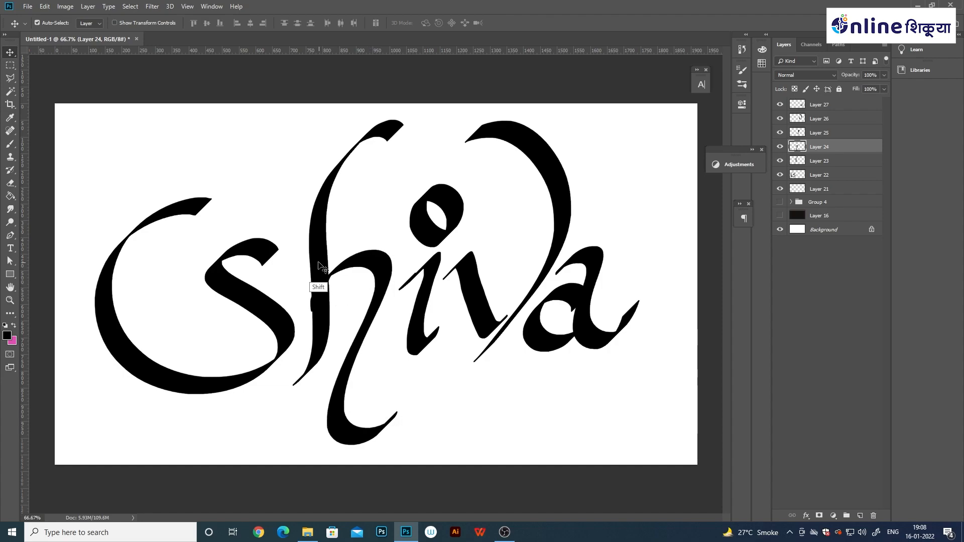
# - Shift the h's stem and arch toward the s, and move the i, v and a in to tighten the letter spacing
pyautogui.keyDown('shift'); pyautogui.click(319, 261); pyautogui.keyUp('shift')
pyautogui.moveTo(318, 259); pyautogui.dragTo(311, 261)
pyautogui.moveTo(419, 330); pyautogui.dragTo(407, 322)
pyautogui.moveTo(484, 331); pyautogui.dragTo(463, 323)
pyautogui.moveTo(549, 349); pyautogui.dragTo(530, 339)
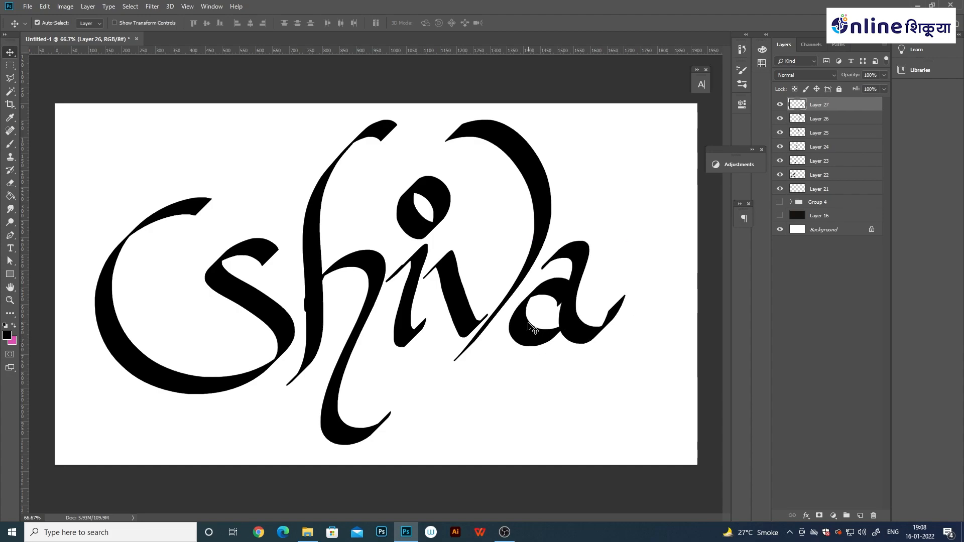
# - Convert Layer 22, which holds the letter s, to a smart object
pyautogui.click(319, 290)
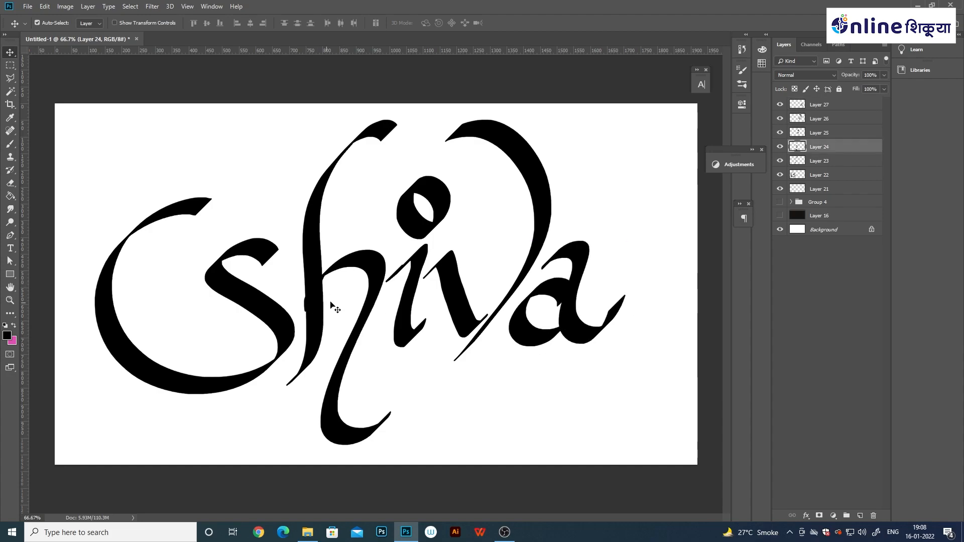
pyautogui.keyDown('shift'); pyautogui.click(534, 245); pyautogui.keyUp('shift')
pyautogui.click(654, 272)
pyautogui.click(582, 334)
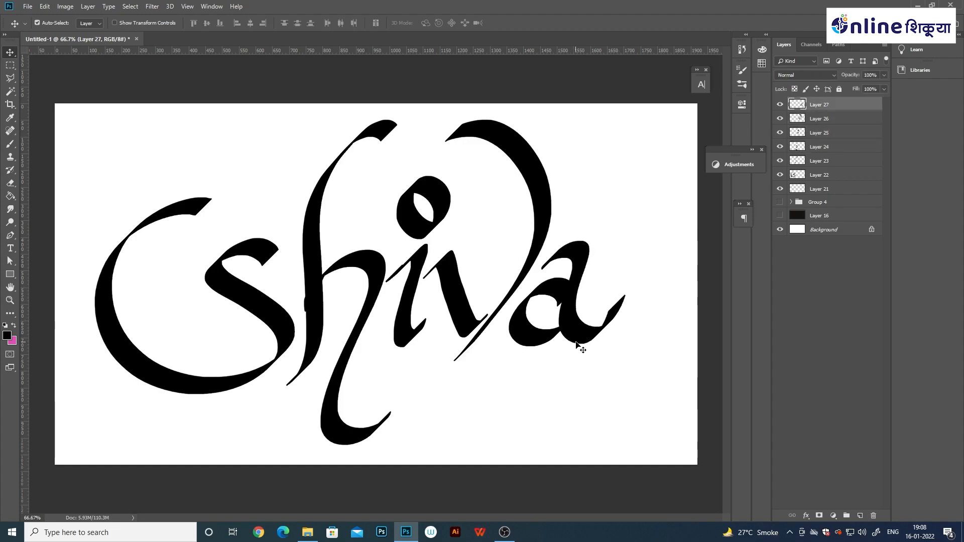
pyautogui.rightClick(579, 341)
pyautogui.click(610, 350)
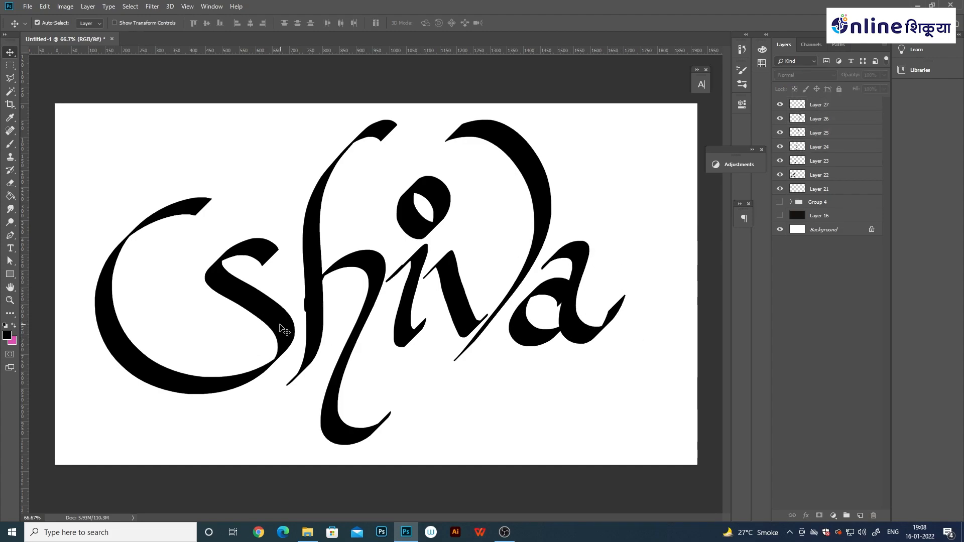
pyautogui.rightClick(832, 175)
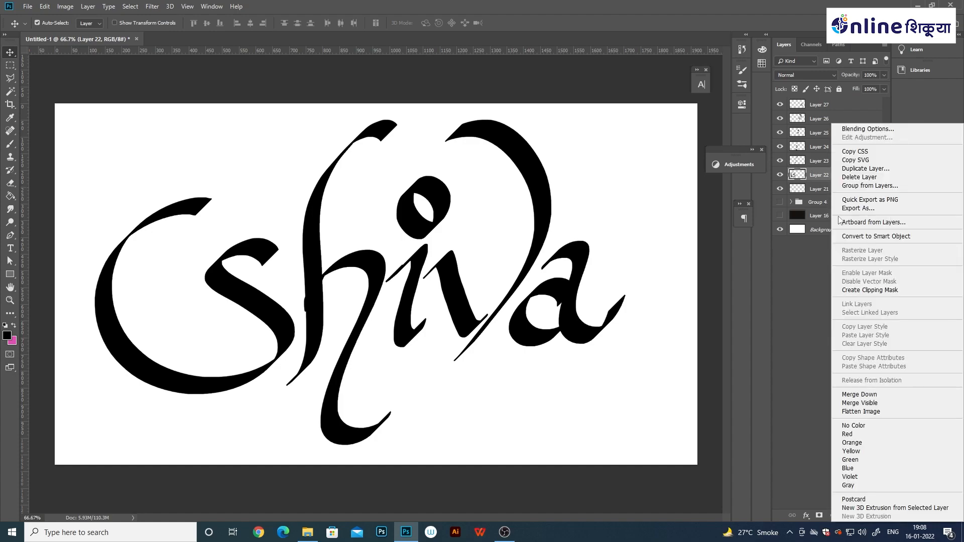
pyautogui.click(833, 181)
# - Try enlarging the letter s to about 140% and rotating it about 16°
pyautogui.hotkey('ctrl', 't')
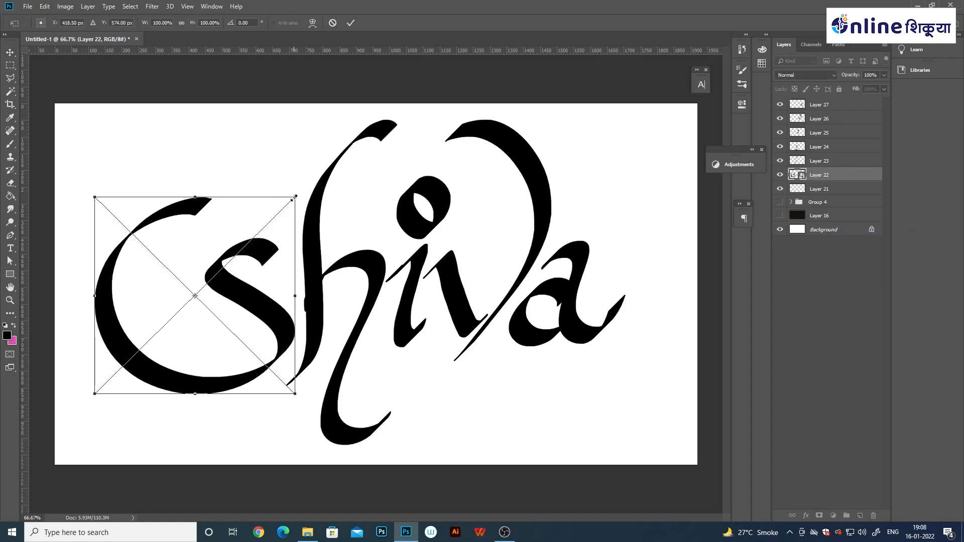
pyautogui.moveTo(295, 197); pyautogui.dragTo(376, 113)
pyautogui.moveTo(312, 266); pyautogui.dragTo(242, 282)
pyautogui.moveTo(344, 135); pyautogui.dragTo(350, 209)
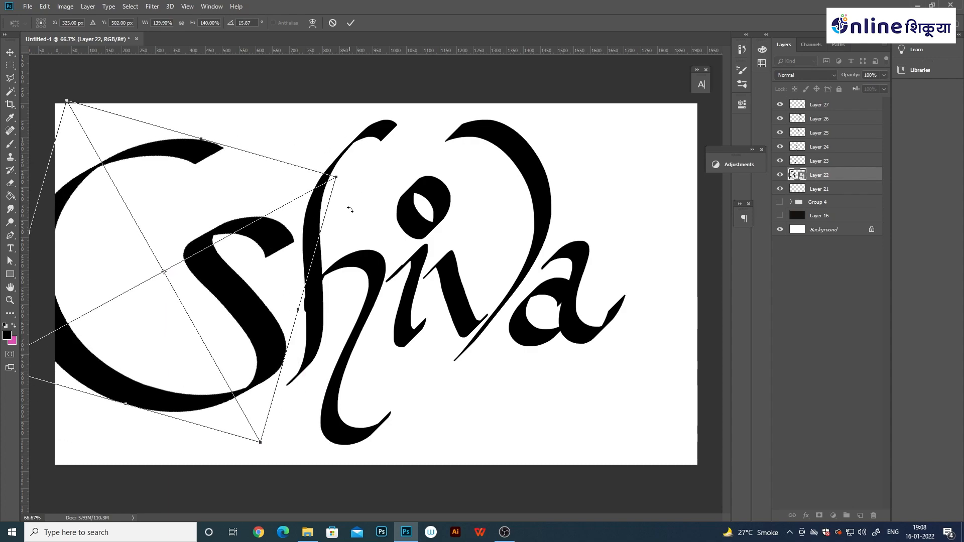
pyautogui.press('Escape')
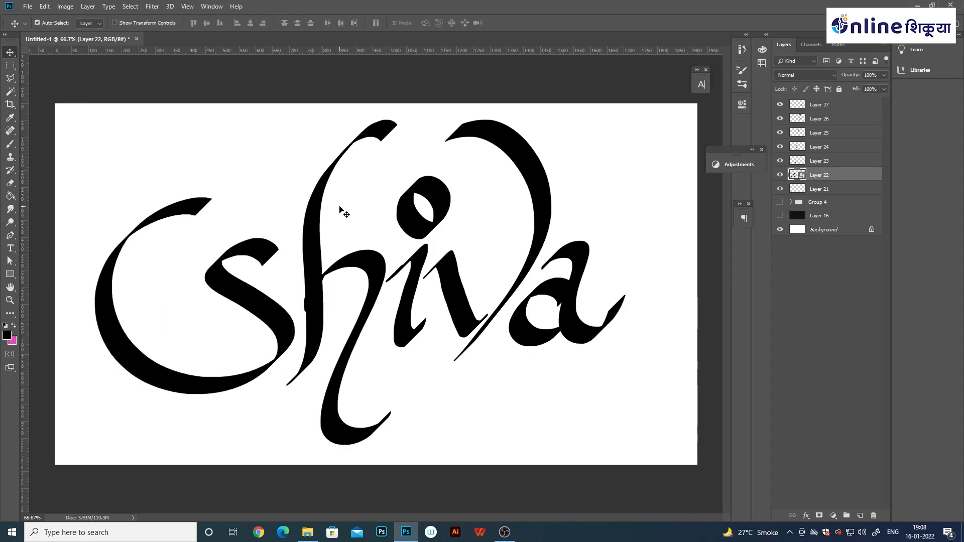
# - Convert Layers 24 and 23, which hold the parts of the h, to smart objects
pyautogui.click(362, 271)
pyautogui.rightClick(827, 147)
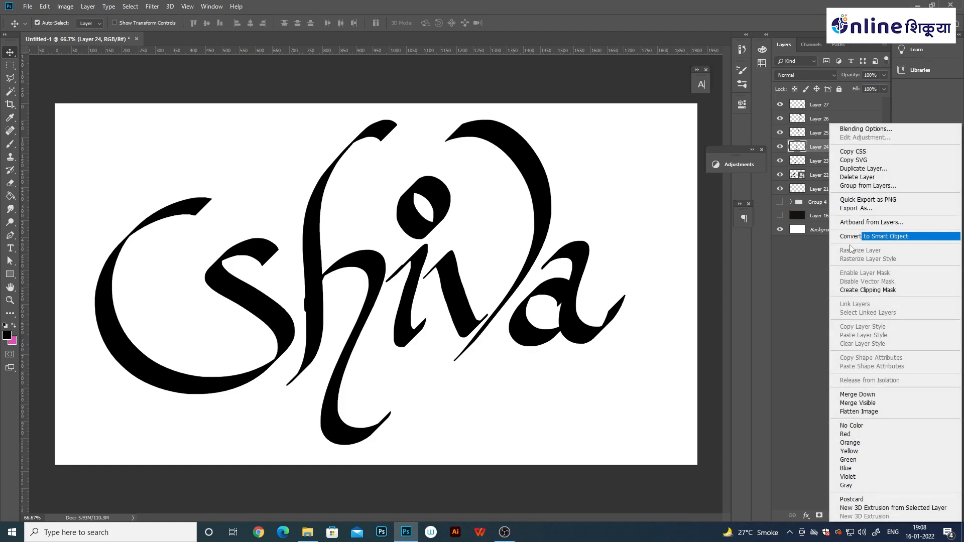
pyautogui.click(854, 236)
pyautogui.click(821, 161)
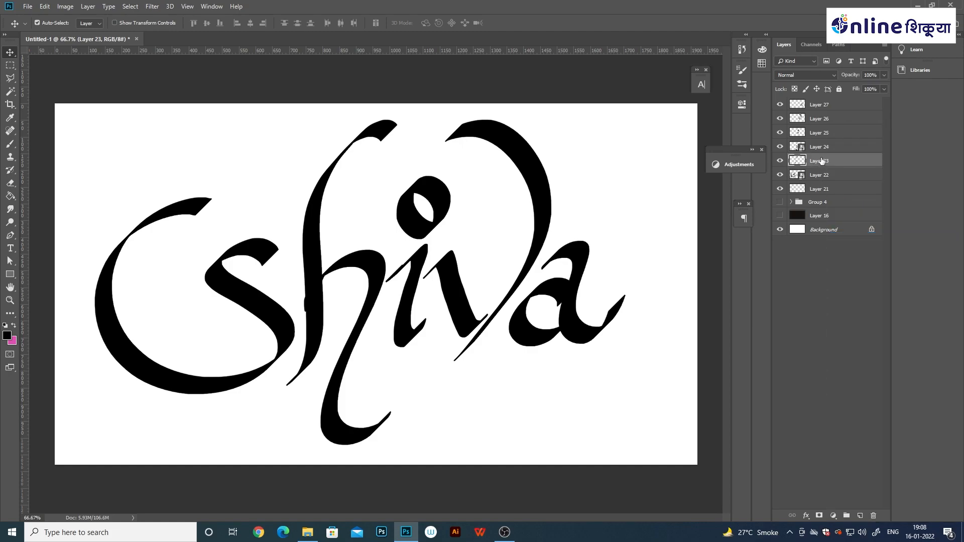
pyautogui.rightClick(821, 161)
pyautogui.click(854, 236)
# - Convert Layers 25, 26 and 27, which hold the letters i, v and a, to smart objects
pyautogui.click(815, 131)
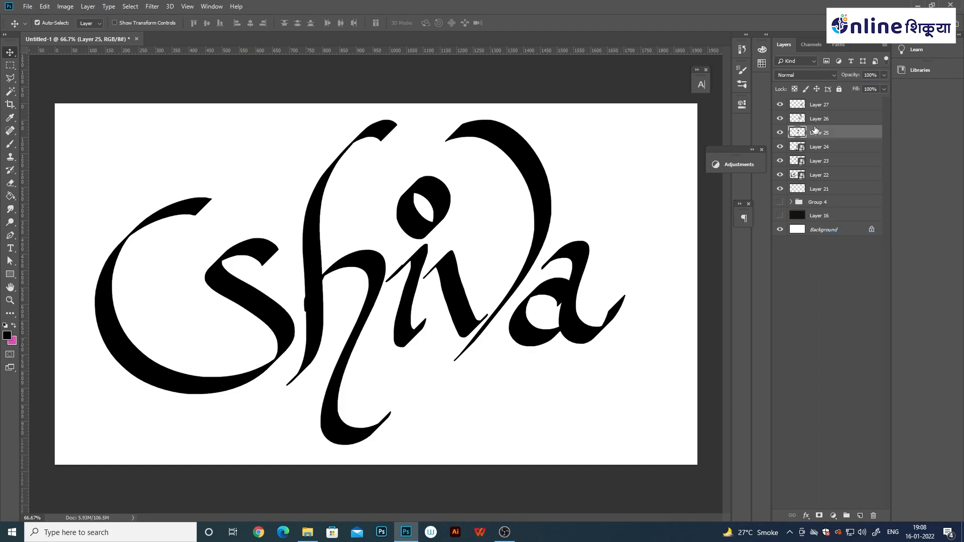
pyautogui.rightClick(815, 131)
pyautogui.click(853, 236)
pyautogui.click(814, 120)
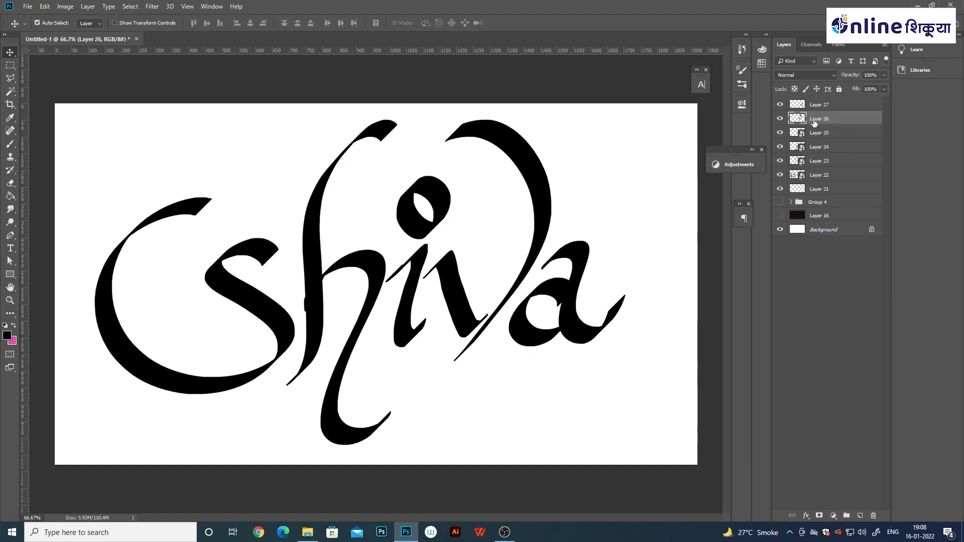
pyautogui.rightClick(814, 121)
pyautogui.click(853, 236)
pyautogui.click(827, 110)
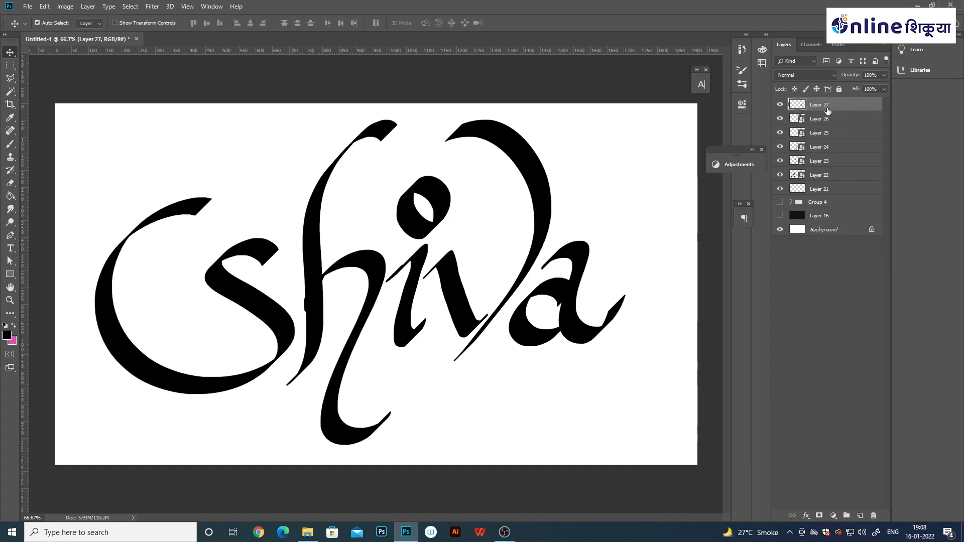
pyautogui.rightClick(827, 111)
pyautogui.click(864, 225)
# - Select the layers of the h's arch, the i and the a together and apply Free Transform to them
pyautogui.click(374, 263)
pyautogui.keyDown('shift'); pyautogui.click(447, 314); pyautogui.keyUp('shift')
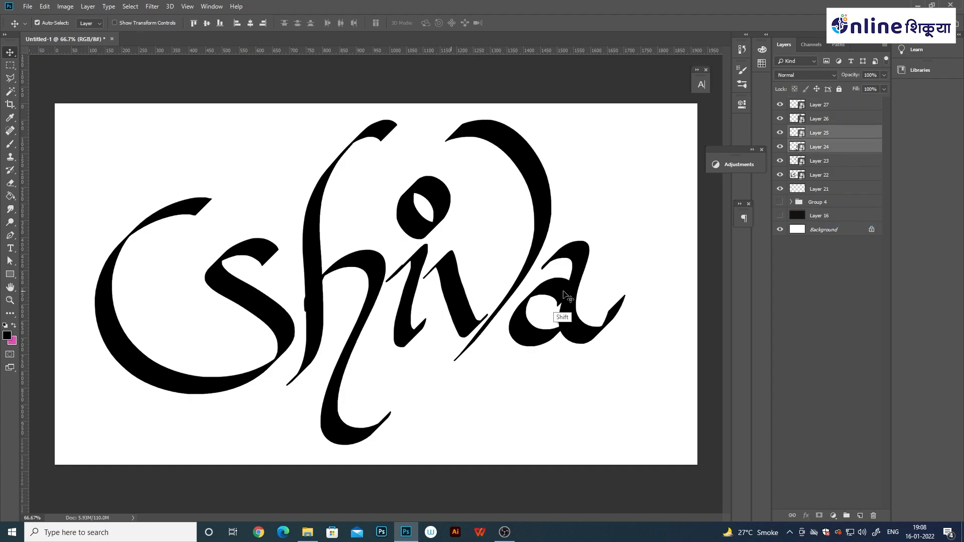
pyautogui.keyDown('shift'); pyautogui.click(563, 269); pyautogui.keyUp('shift')
pyautogui.hotkey('ctrl', 't')
pyautogui.press('Return')
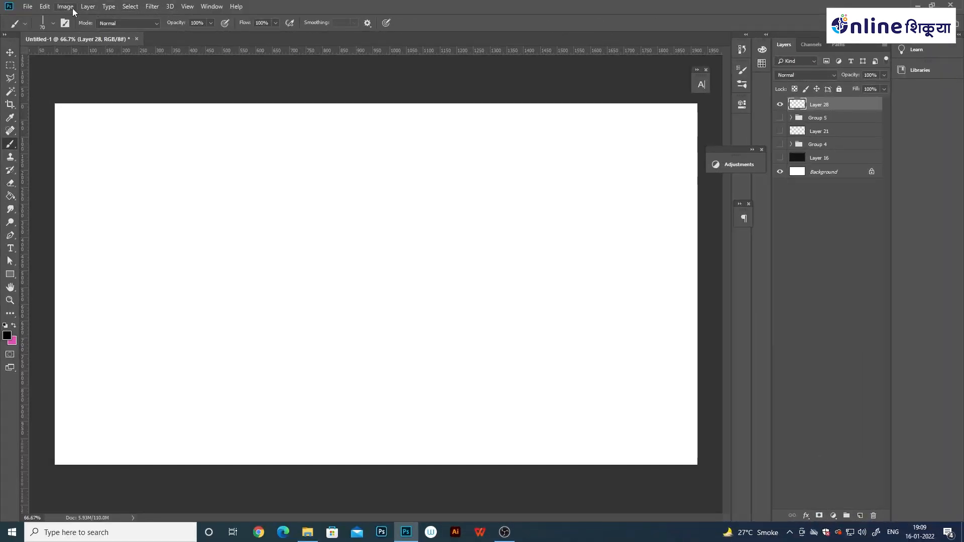
# - Choose the recently used 40 px flat calligraphy brush from the brush presets
pyautogui.click(70, 7)
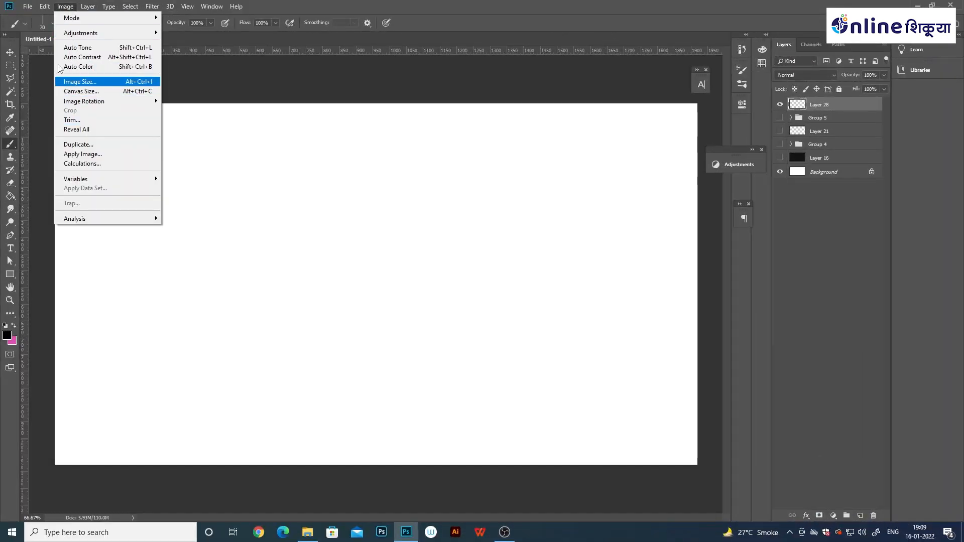
pyautogui.moveTo(44, 9)
pyautogui.moveTo(211, 7)
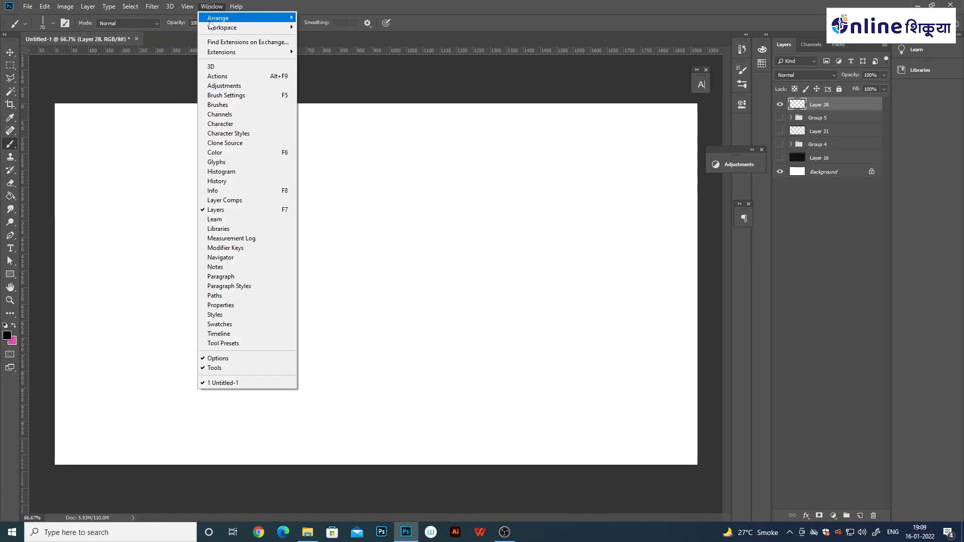
pyautogui.click(220, 105)
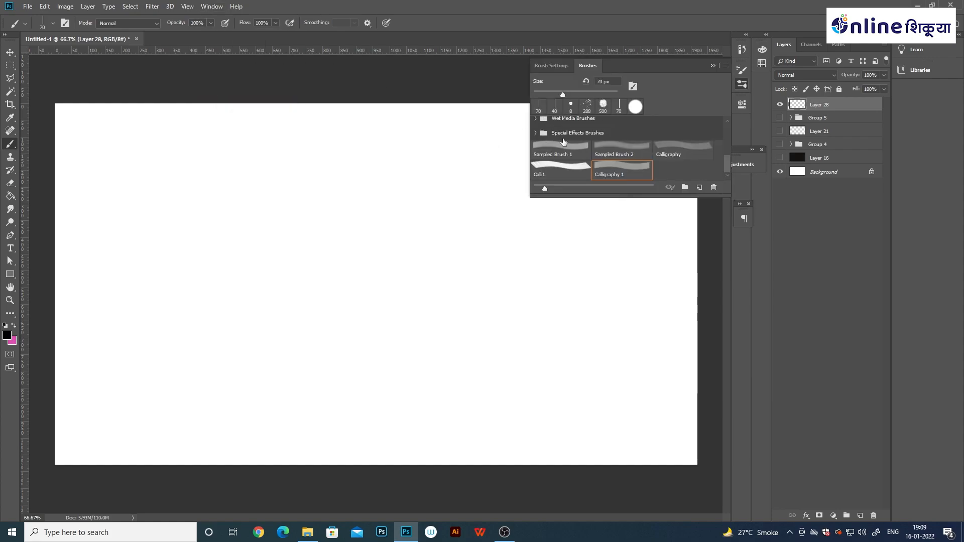
pyautogui.click(554, 106)
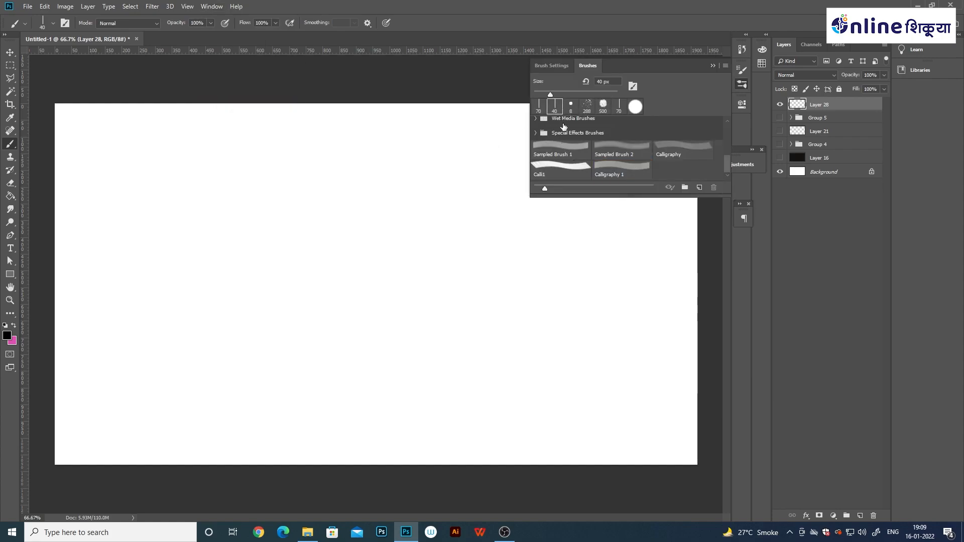
pyautogui.click(760, 128)
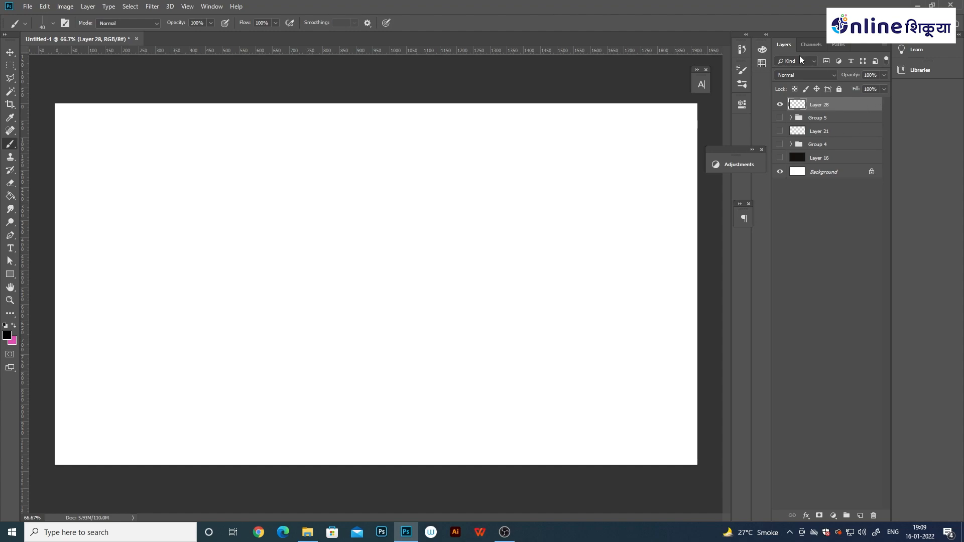
# - Delete all layers and groups above the Background to leave a blank white canvas
pyautogui.press('Delete')
pyautogui.press('Delete')
pyautogui.press('Delete')
pyautogui.press('Delete')
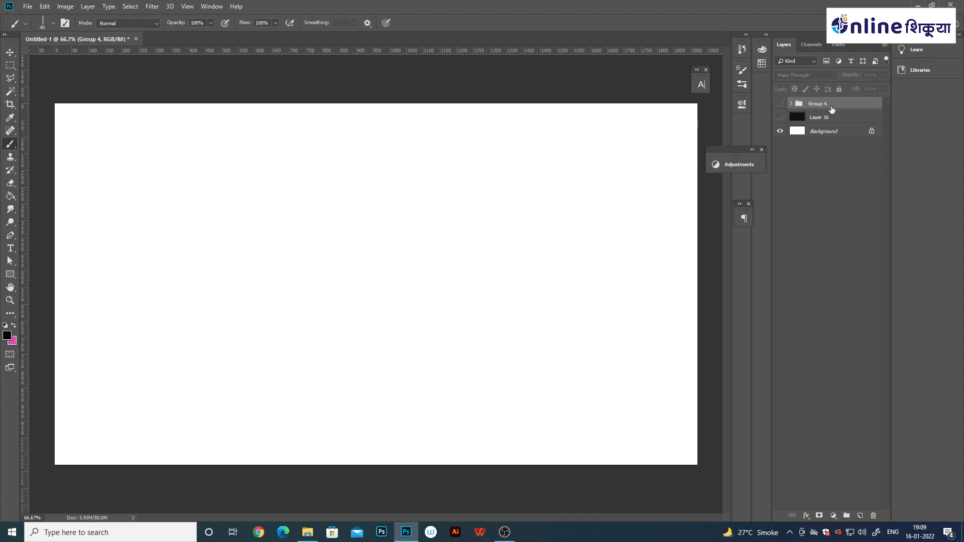
pyautogui.press('Delete')
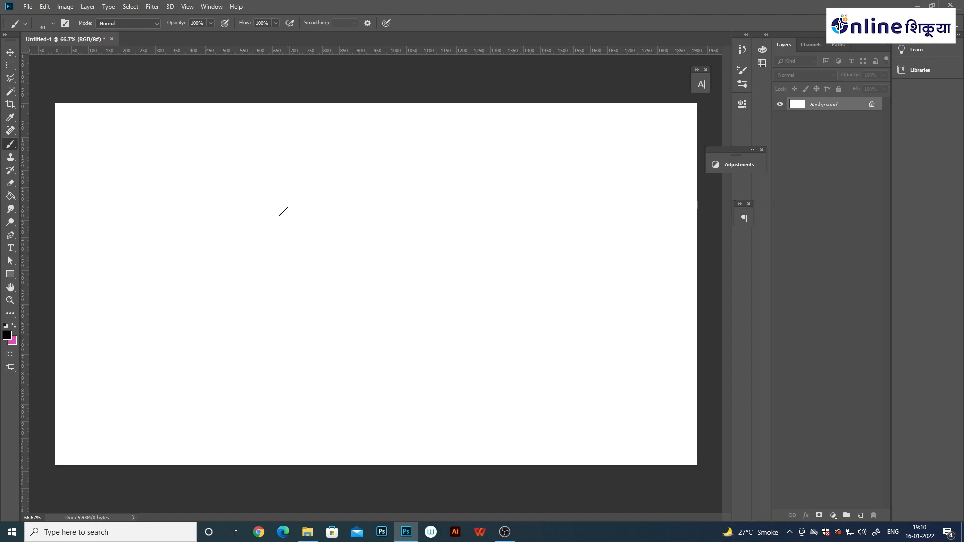
# - Set the 25 px flat brush tip's angle to 45° and its spacing to 1%
pyautogui.click(208, 8)
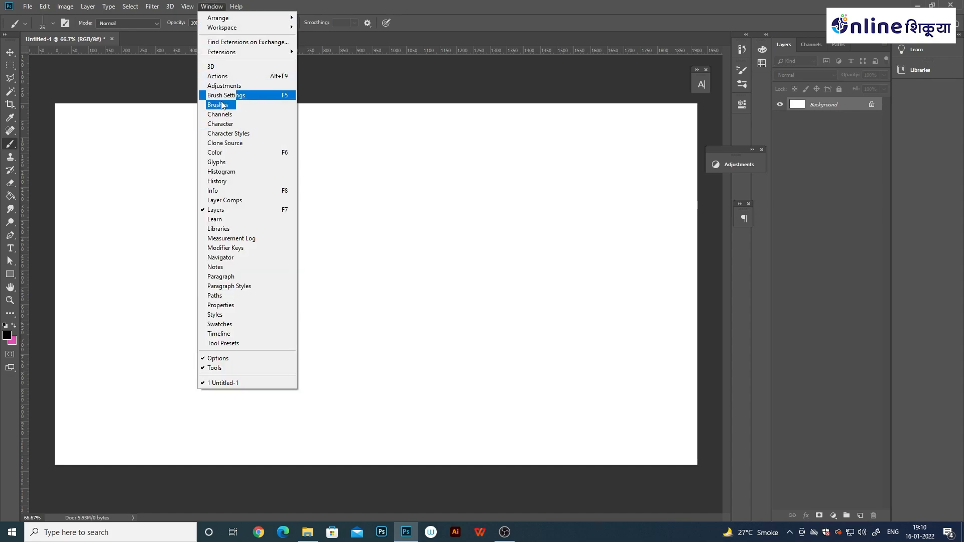
pyautogui.click(215, 100)
pyautogui.click(548, 66)
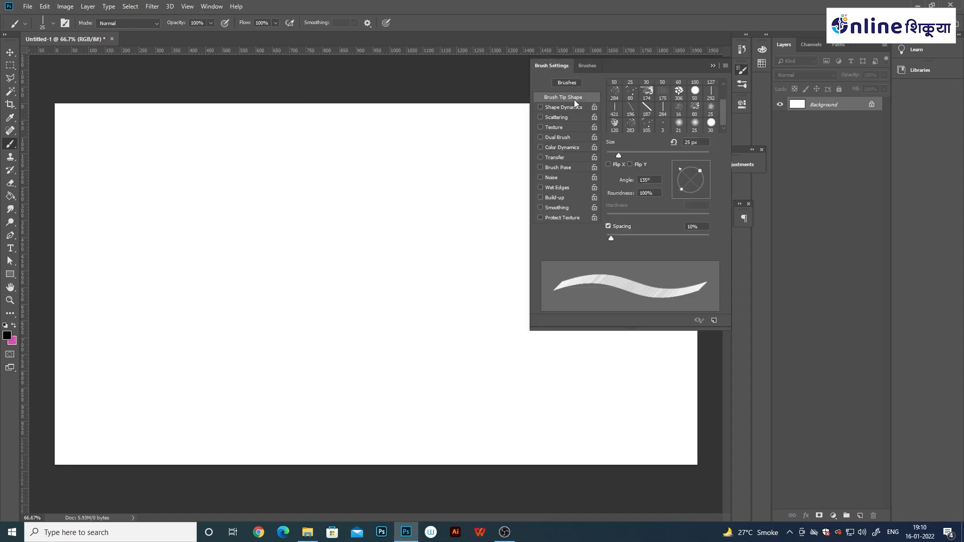
pyautogui.moveTo(680, 174); pyautogui.dragTo(634, 177)
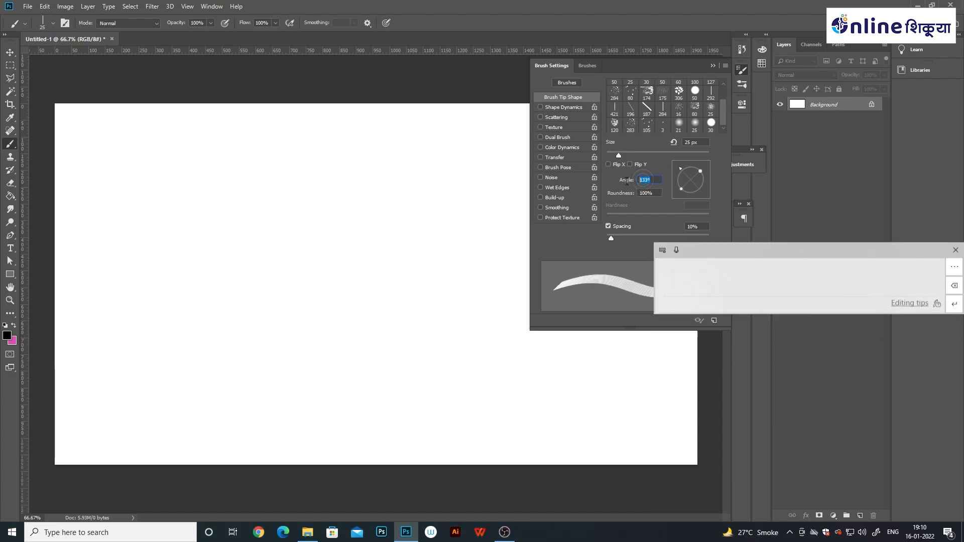
pyautogui.write('12')
pyautogui.press('BackSpace')
pyautogui.press('BackSpace')
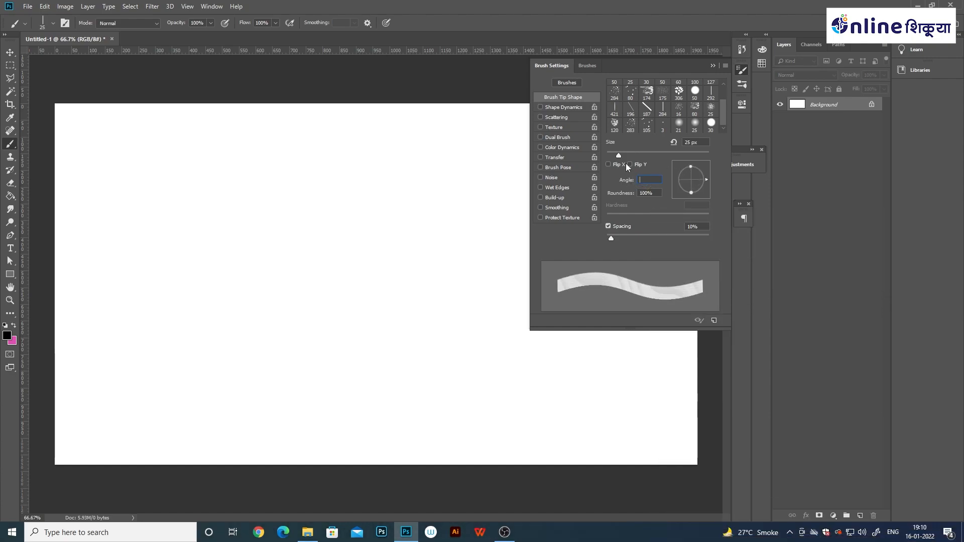
pyautogui.write('45')
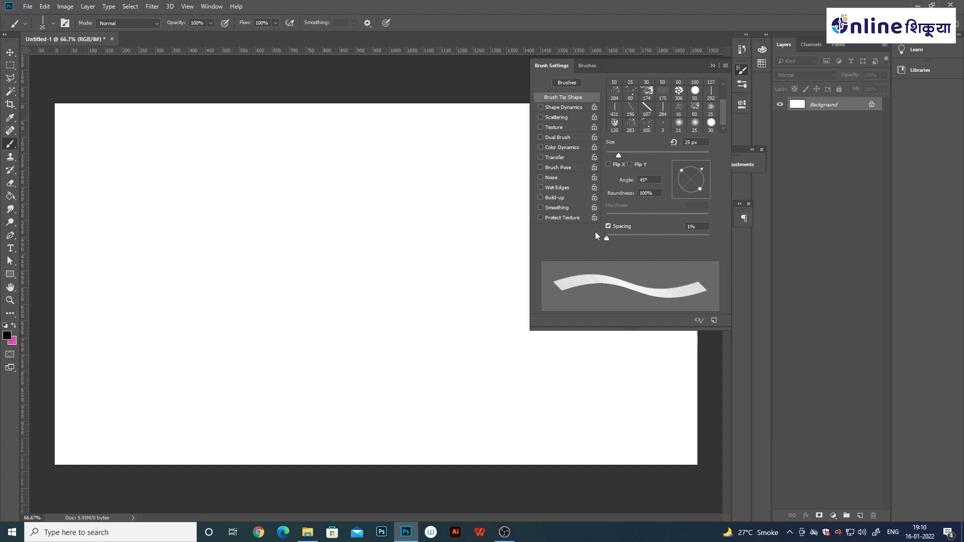
pyautogui.click(712, 66)
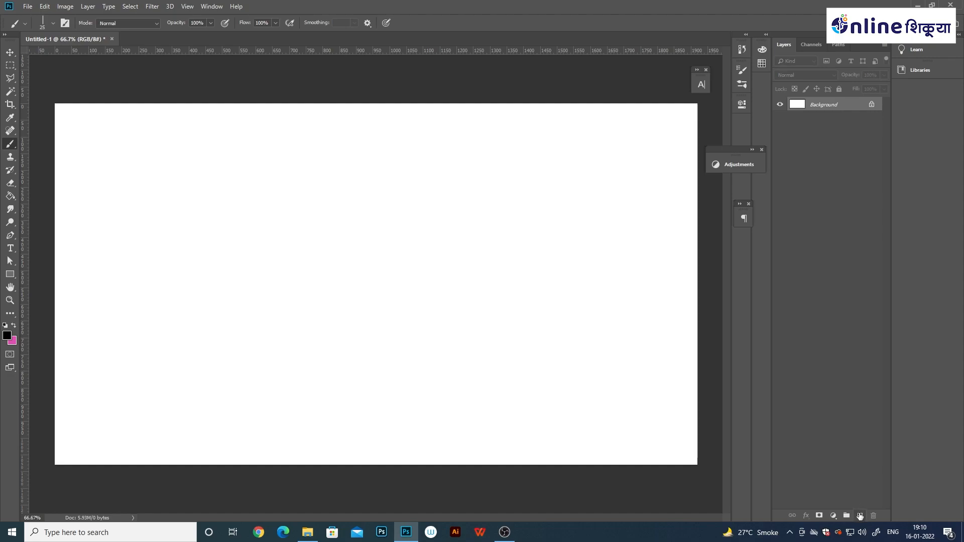
# - Paint a thick straight horizontal bar about 1000 px long across the upper canvas on a new layer, and add another empty layer
pyautogui.click(860, 516)
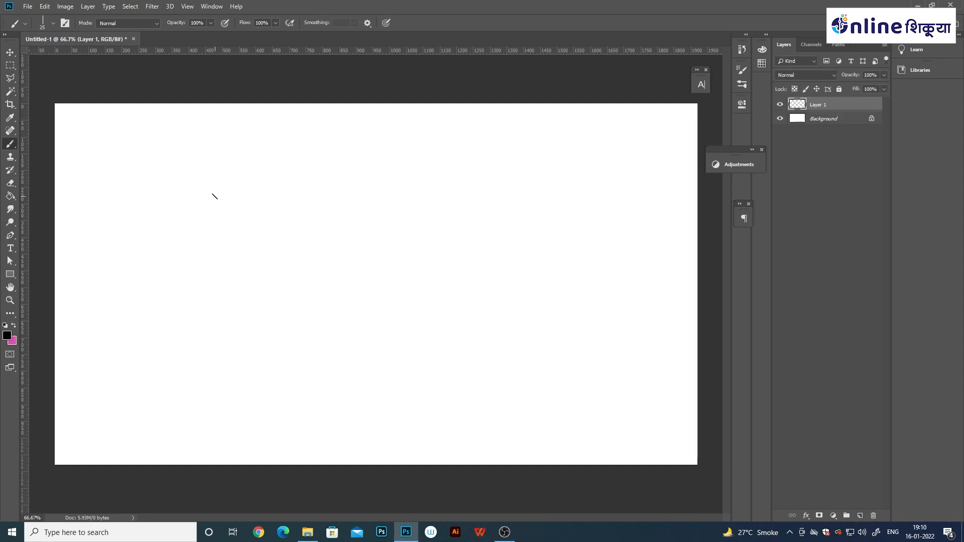
pyautogui.moveTo(214, 196)
pyautogui.mouseDown()
pyautogui.moveTo(505, 183)
pyautogui.moveTo(551, 196)
pyautogui.mouseUp()
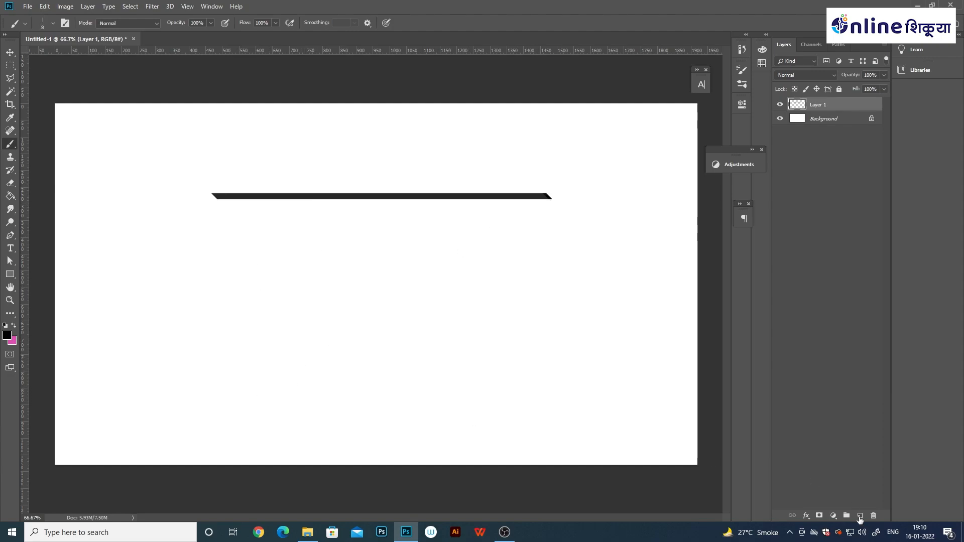
pyautogui.click(860, 516)
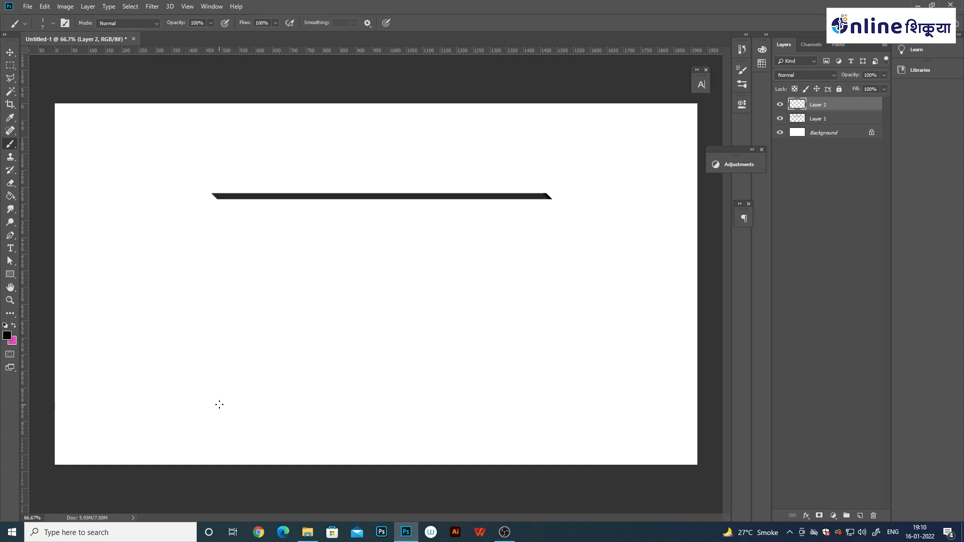
# - Draw a thin straight horizontal line about 1040 px long across the lower canvas, replacing an uneven freehand attempt
pyautogui.moveTo(220, 405); pyautogui.dragTo(574, 389)
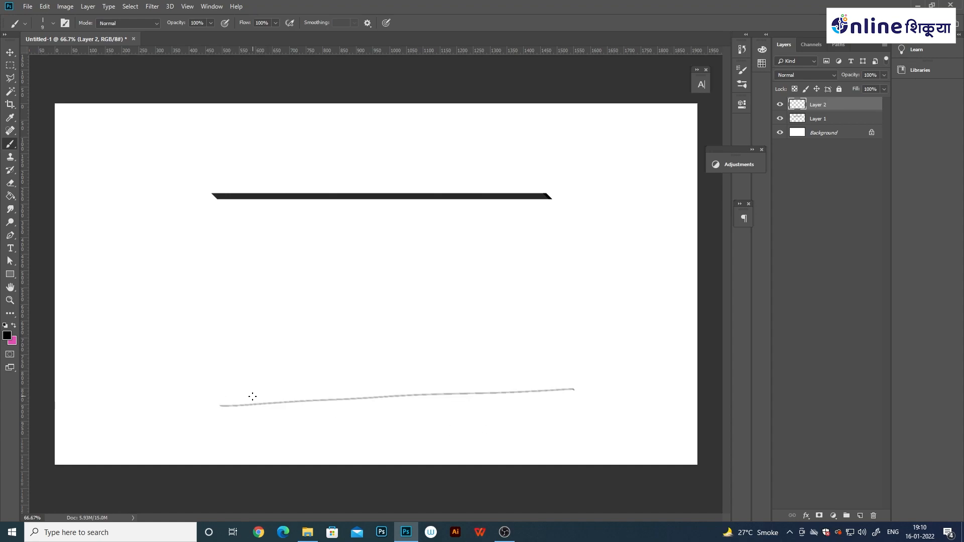
pyautogui.hotkey('ctrl', 'z')
pyautogui.click(219, 393)
pyautogui.keyDown('shift'); pyautogui.click(568, 393); pyautogui.keyUp('shift')
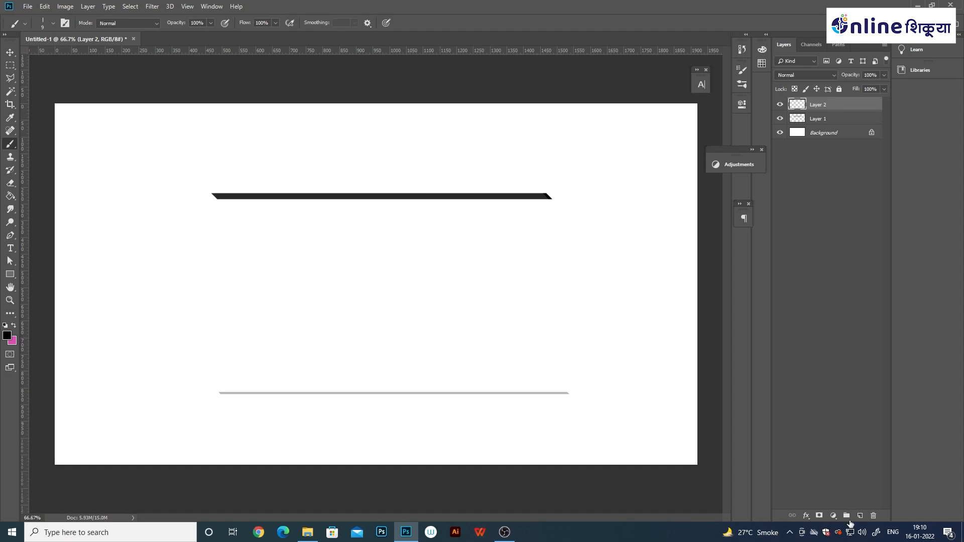
# - Enlarge the brush to 30 px, hide the thin lower line's layer and add an empty layer for the lettering
pyautogui.click(859, 516)
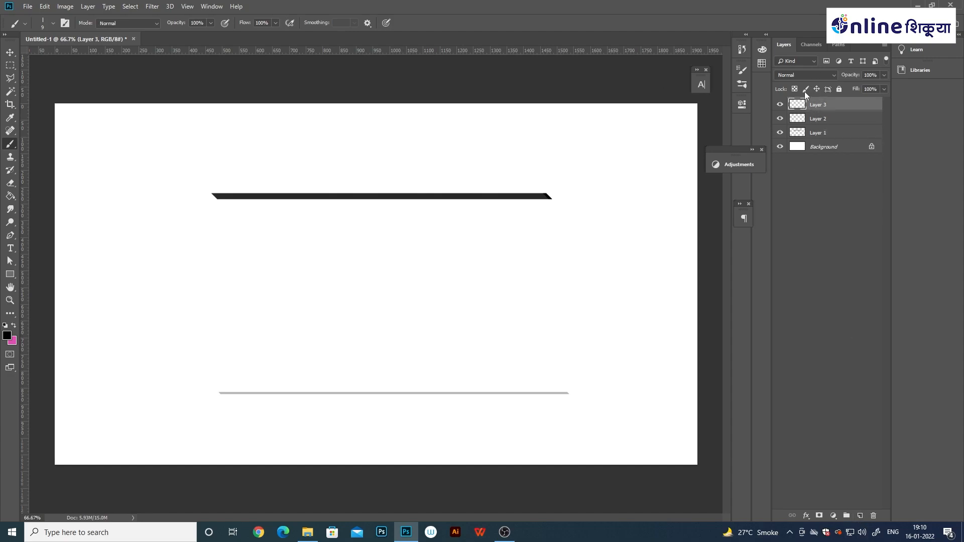
pyautogui.press(']')
pyautogui.press(']')
pyautogui.press(']')
pyautogui.press('Delete')
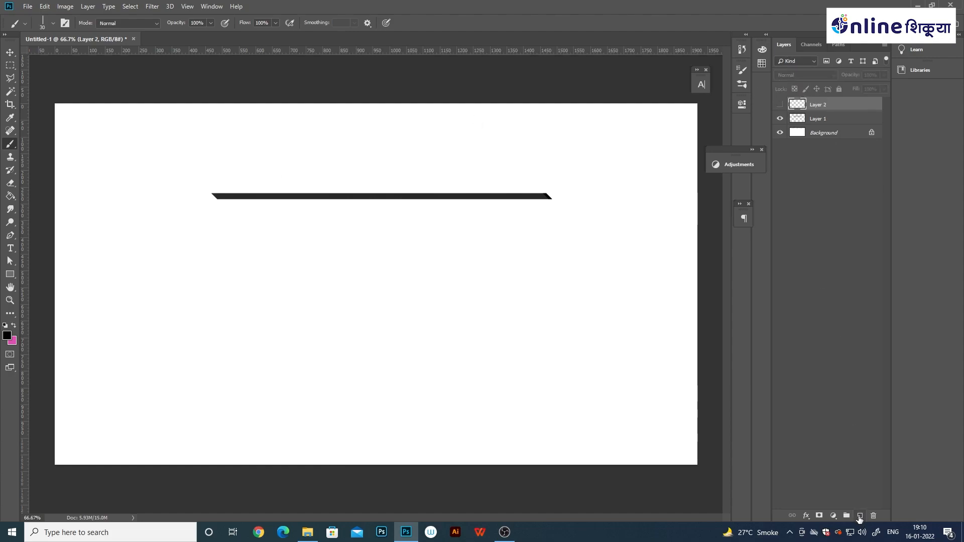
pyautogui.click(861, 515)
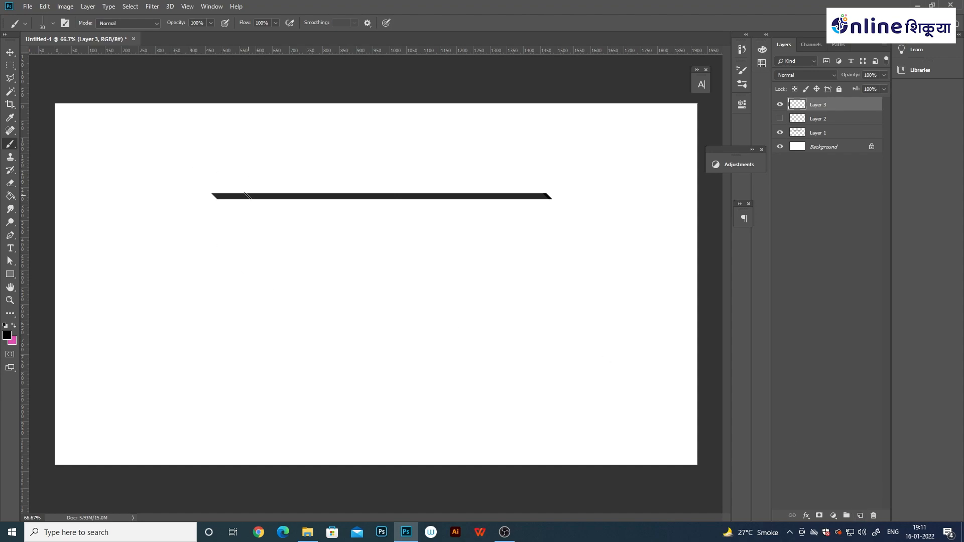
# - Paint the first letter below the bar: a vertical stem with a hooked foot joined to a longer second stem with a pointed foot
pyautogui.moveTo(243, 189); pyautogui.dragTo(248, 339)
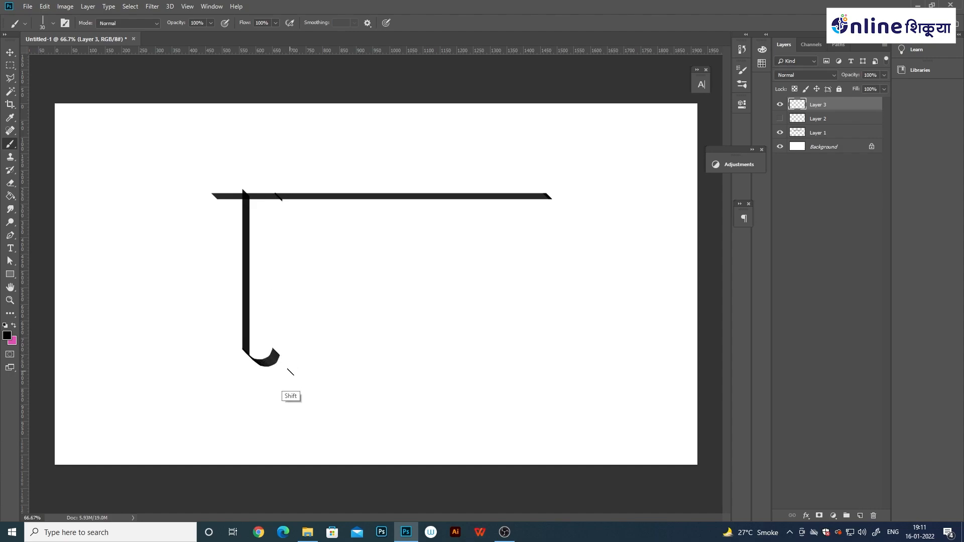
pyautogui.keyDown('shift'); pyautogui.click(277, 391); pyautogui.keyUp('shift')
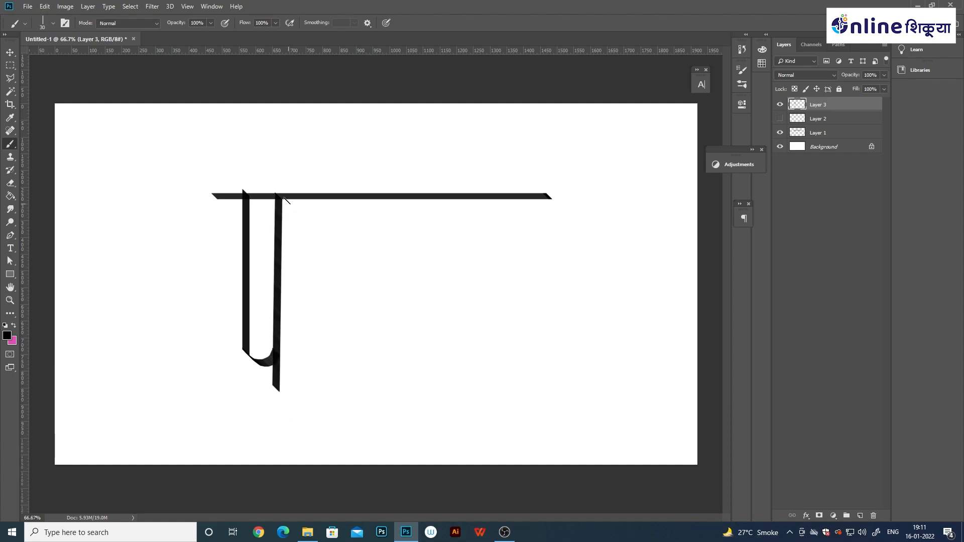
pyautogui.keyDown('shift'); pyautogui.click(292, 405); pyautogui.keyUp('shift')
pyautogui.hotkey('ctrl', 'z')
pyautogui.hotkey('ctrl', 'z')
pyautogui.moveTo(275, 392); pyautogui.dragTo(275, 400)
pyautogui.hotkey('ctrl', 'z')
pyautogui.click(305, 198)
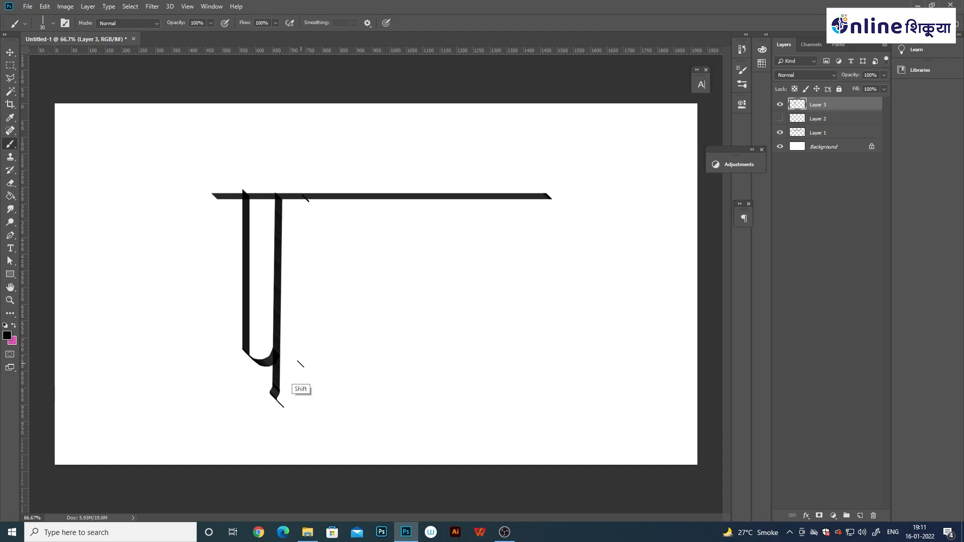
pyautogui.keyDown('shift'); pyautogui.click(301, 394); pyautogui.keyUp('shift')
pyautogui.hotkey('ctrl', 'z')
pyautogui.hotkey('ctrl', 'z')
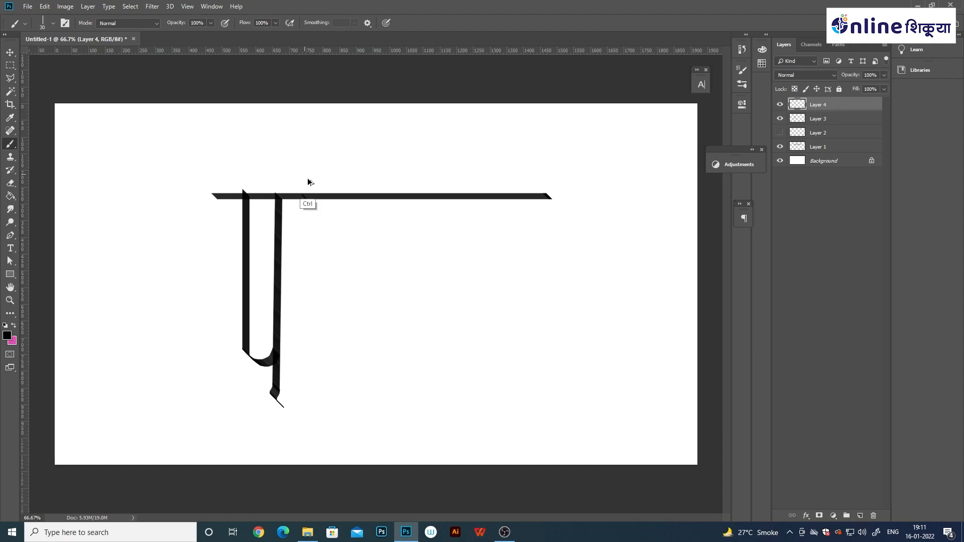
# - Paint a third, slightly slanted stem about 620 px long with a pointed foot on a new layer, close beside the second stem
pyautogui.click(859, 516)
pyautogui.click(300, 197)
pyautogui.keyDown('shift'); pyautogui.click(296, 393); pyautogui.keyUp('shift')
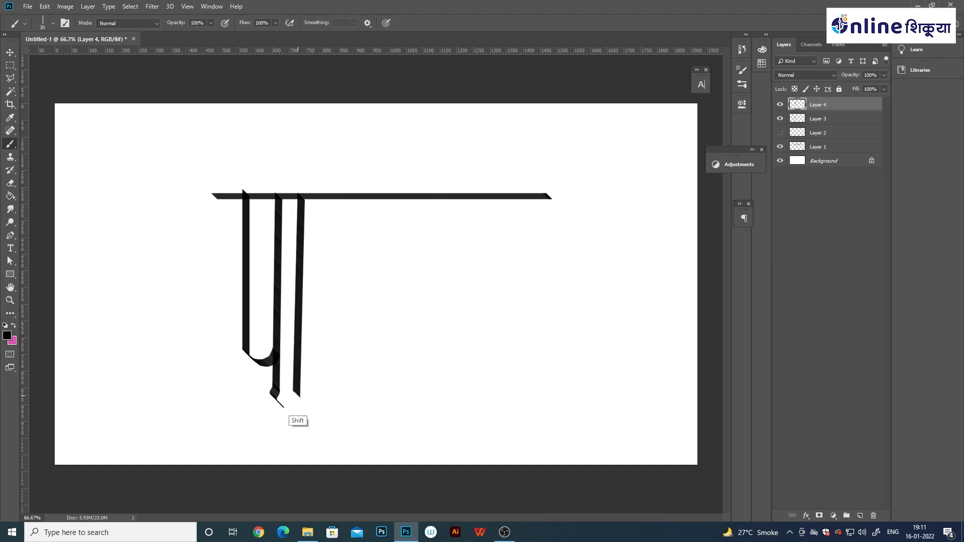
pyautogui.hotkey('ctrl', 'z')
pyautogui.keyDown('shift'); pyautogui.click(296, 407); pyautogui.keyUp('shift')
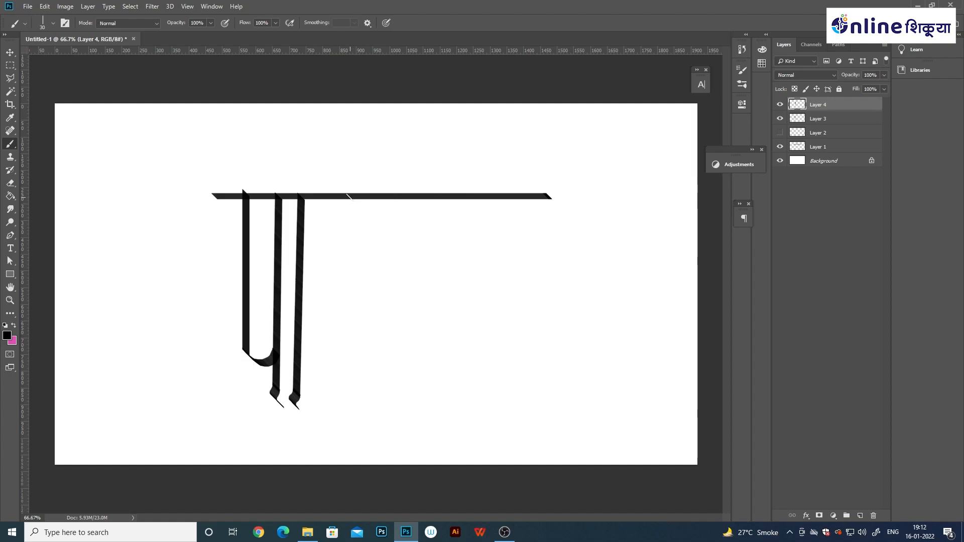
# - Paint a fourth vertical stem about 500 px long on a new layer and finish its foot with a double curl
pyautogui.keyDown('shift'); pyautogui.click(347, 370); pyautogui.keyUp('shift')
pyautogui.hotkey('ctrl', 'z')
pyautogui.click(860, 515)
pyautogui.keyDown('shift'); pyautogui.click(345, 365); pyautogui.keyUp('shift')
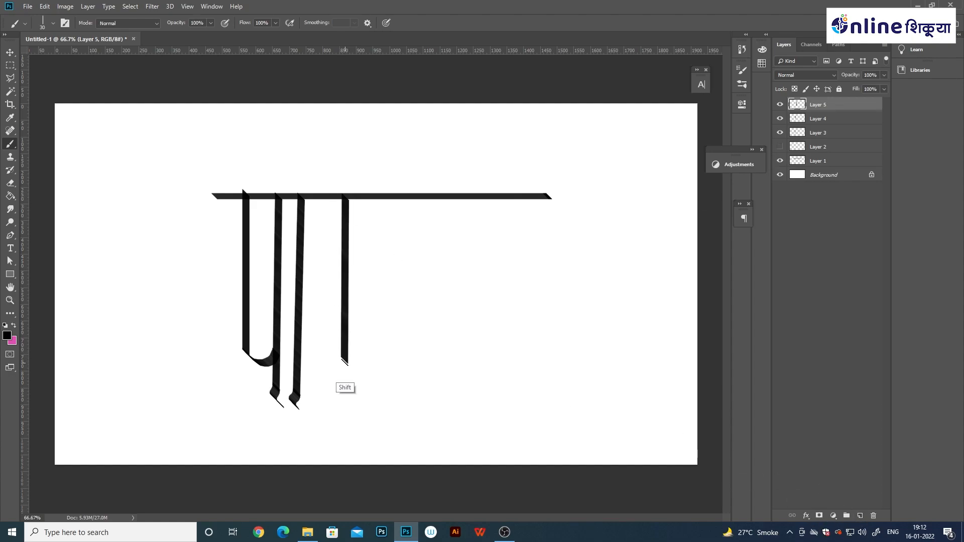
pyautogui.moveTo(347, 357)
pyautogui.mouseDown()
pyautogui.moveTo(317, 371)
pyautogui.moveTo(327, 384)
pyautogui.moveTo(350, 379)
pyautogui.moveTo(345, 396)
pyautogui.moveTo(314, 386)
pyautogui.moveTo(341, 401)
pyautogui.mouseUp()
pyautogui.hotkey('ctrl', 'z')
pyautogui.hotkey('ctrl', 'z')
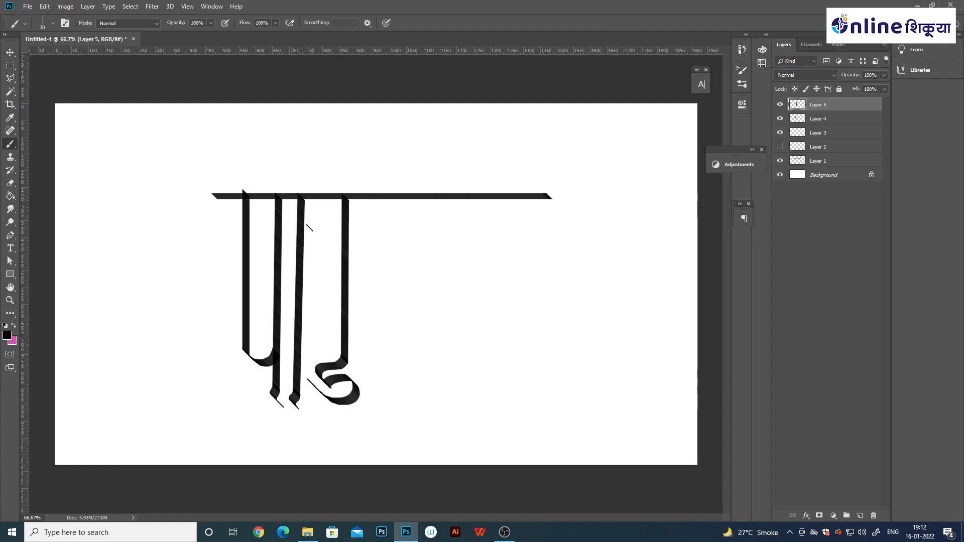
# - Paint an S-shaped flourish about 540 px wide with a curled end beneath the first four stems on a new layer
pyautogui.click(860, 516)
pyautogui.moveTo(329, 420)
pyautogui.mouseDown()
pyautogui.moveTo(356, 413)
pyautogui.moveTo(352, 441)
pyautogui.moveTo(274, 417)
pyautogui.mouseUp()
pyautogui.hotkey('ctrl', 'z')
pyautogui.hotkey('ctrl', 'z')
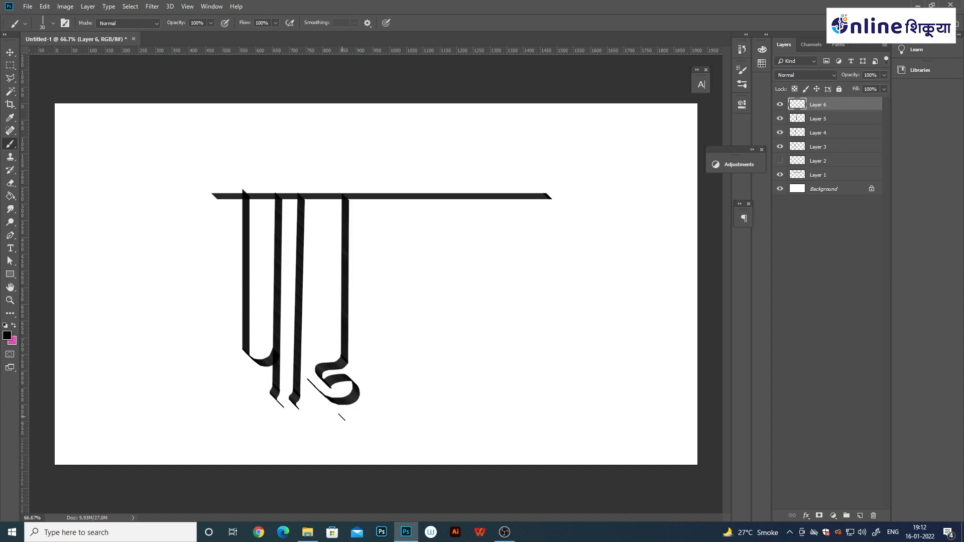
pyautogui.moveTo(334, 404); pyautogui.dragTo(241, 446)
# - Paint a fifth vertical stem on a new layer, hanging from the bar and ending in a leftward hooked foot
pyautogui.click(859, 517)
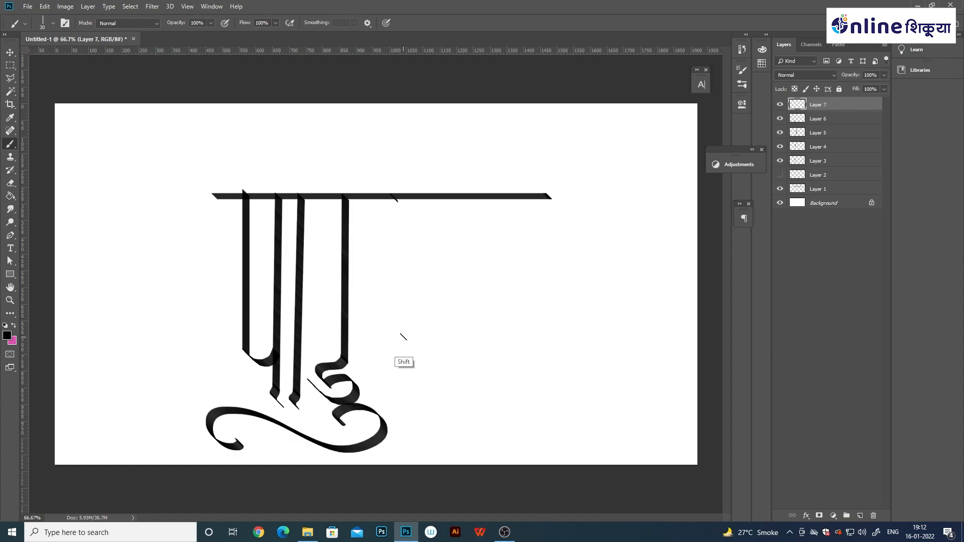
pyautogui.click(860, 517)
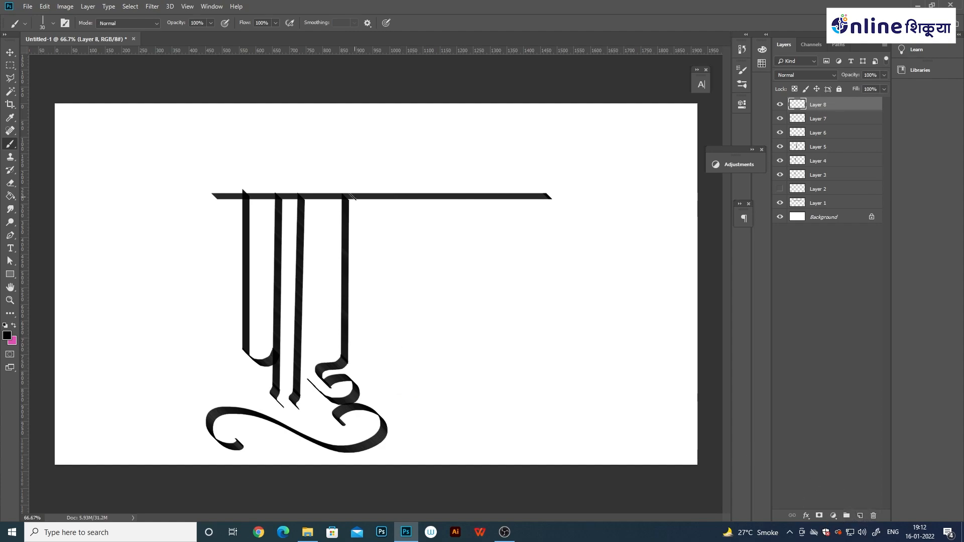
pyautogui.moveTo(395, 197)
pyautogui.mouseDown()
pyautogui.moveTo(394, 366)
pyautogui.moveTo(383, 376)
pyautogui.moveTo(363, 367)
pyautogui.moveTo(554, 384)
pyautogui.moveTo(506, 410)
pyautogui.mouseUp()
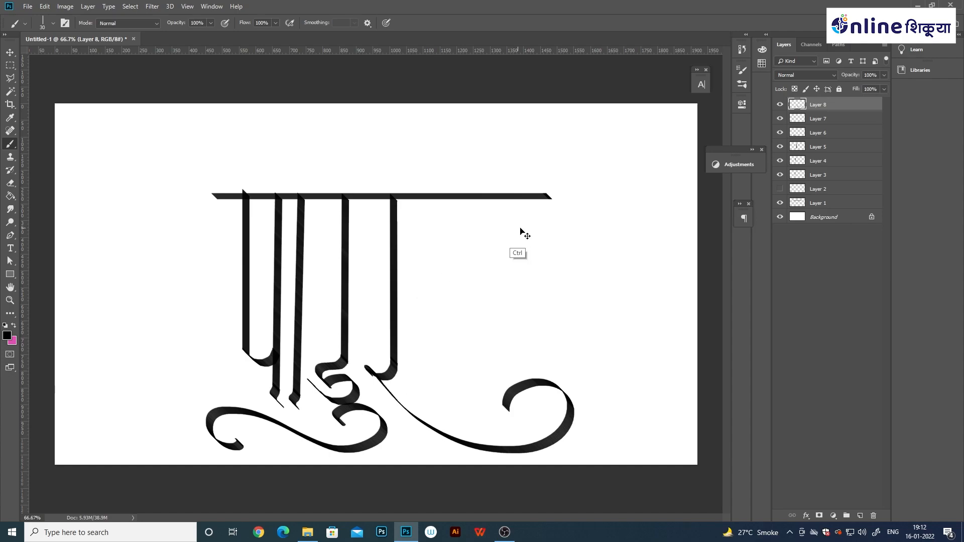
# - Replace the swash at the fifth stem's foot with a sweeping one about 610 px wide on a new layer, ending in a curl
pyautogui.hotkey('ctrl', 'z')
pyautogui.moveTo(369, 370)
pyautogui.mouseDown()
pyautogui.moveTo(555, 432)
pyautogui.moveTo(483, 418)
pyautogui.mouseUp()
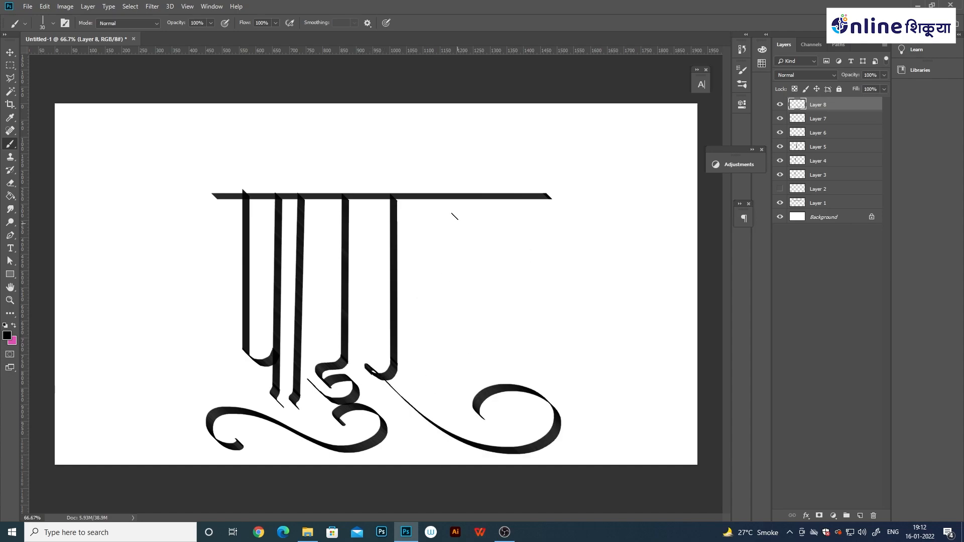
pyautogui.hotkey('ctrl', 'z')
pyautogui.click(859, 516)
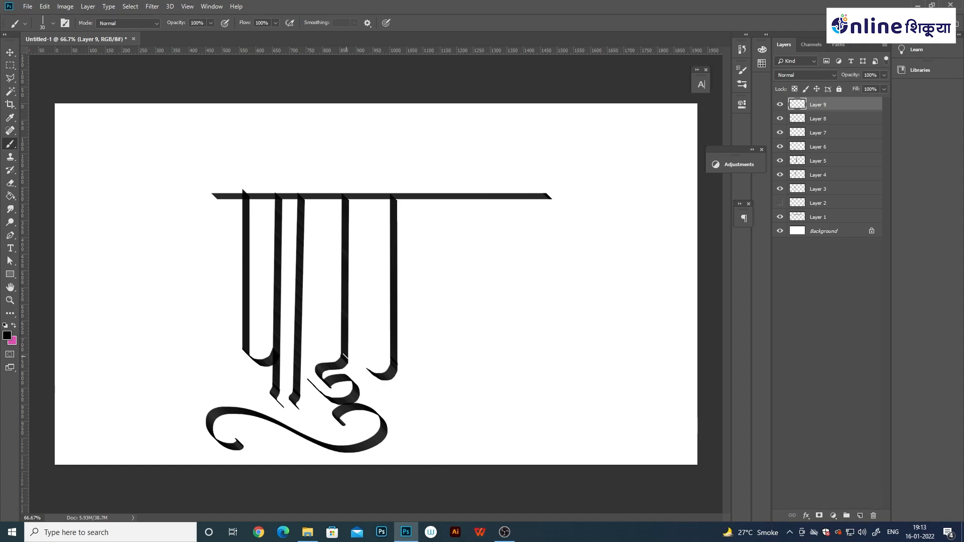
pyautogui.moveTo(369, 370); pyautogui.dragTo(545, 408)
pyautogui.hotkey('ctrl', 'z')
pyautogui.moveTo(369, 369)
pyautogui.mouseDown()
pyautogui.moveTo(555, 401)
pyautogui.moveTo(509, 430)
pyautogui.mouseUp()
# - Try to paint a sixth vertical stem with a looped foot on a new layer
pyautogui.click(860, 515)
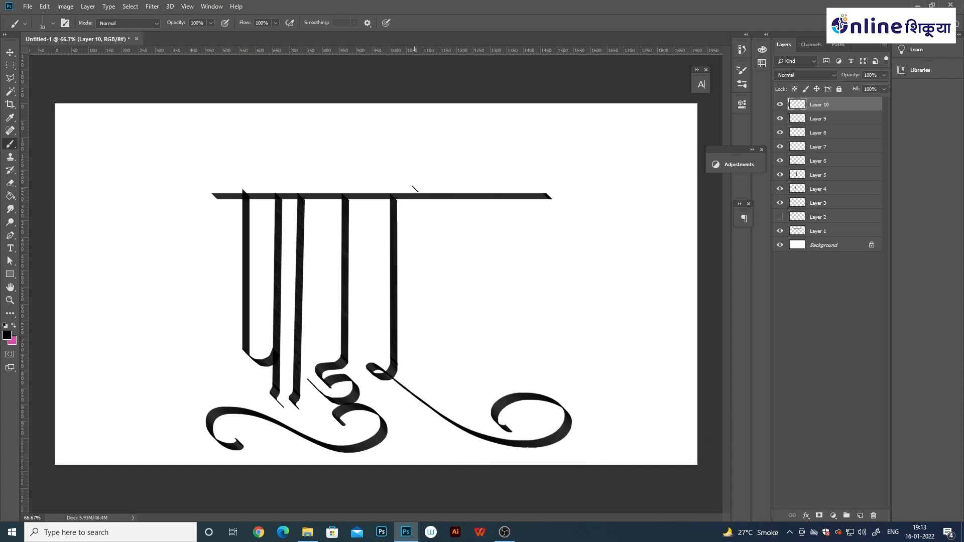
pyautogui.click(434, 199)
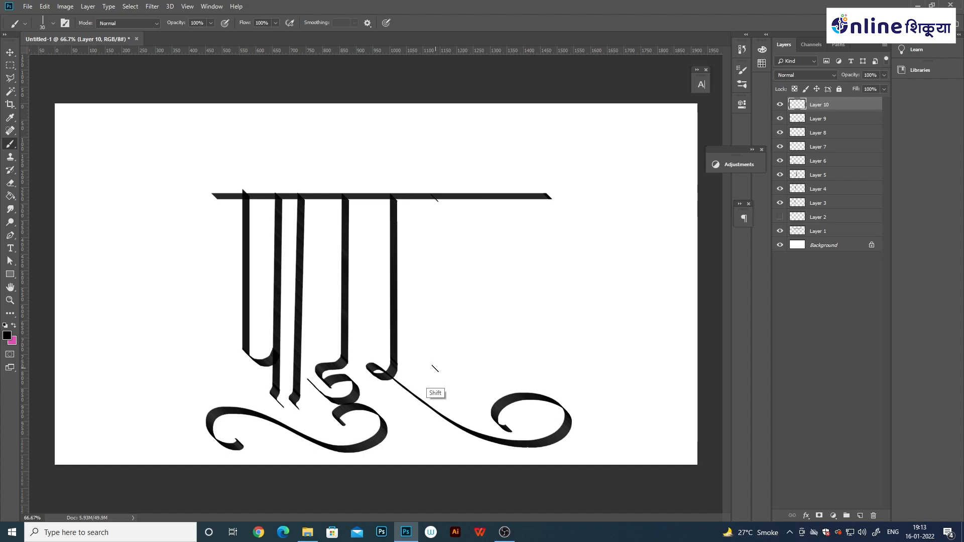
pyautogui.keyDown('shift'); pyautogui.click(435, 369); pyautogui.keyUp('shift')
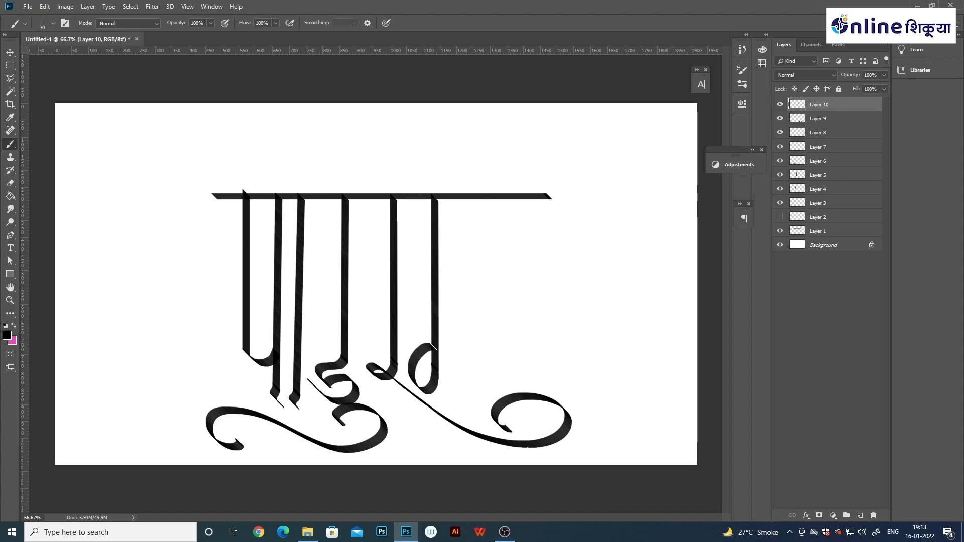
pyautogui.hotkey('ctrl', 'z')
pyautogui.moveTo(435, 367)
pyautogui.mouseDown()
pyautogui.moveTo(438, 398)
pyautogui.moveTo(428, 397)
pyautogui.mouseUp()
pyautogui.hotkey('ctrl', 'z')
pyautogui.hotkey('ctrl', 'z')
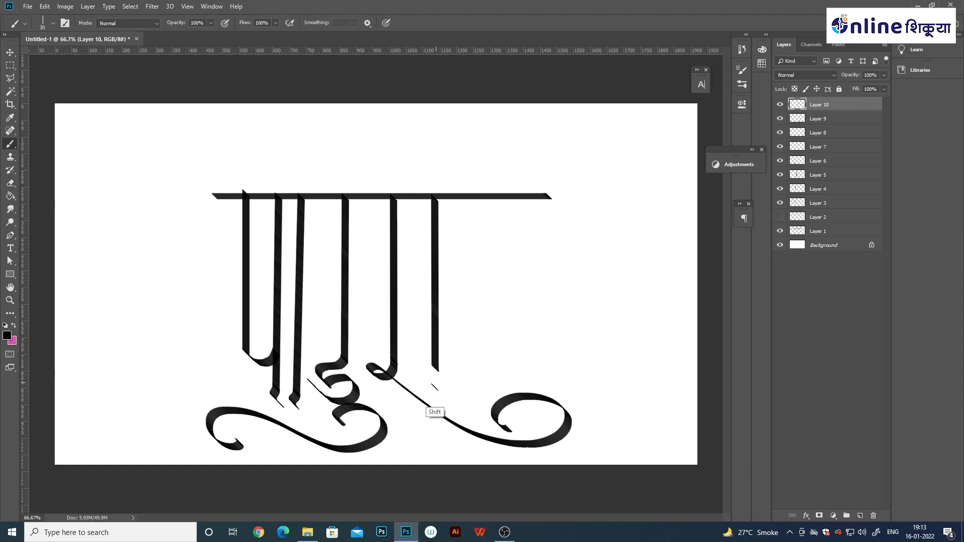
pyautogui.hotkey('ctrl', 'z')
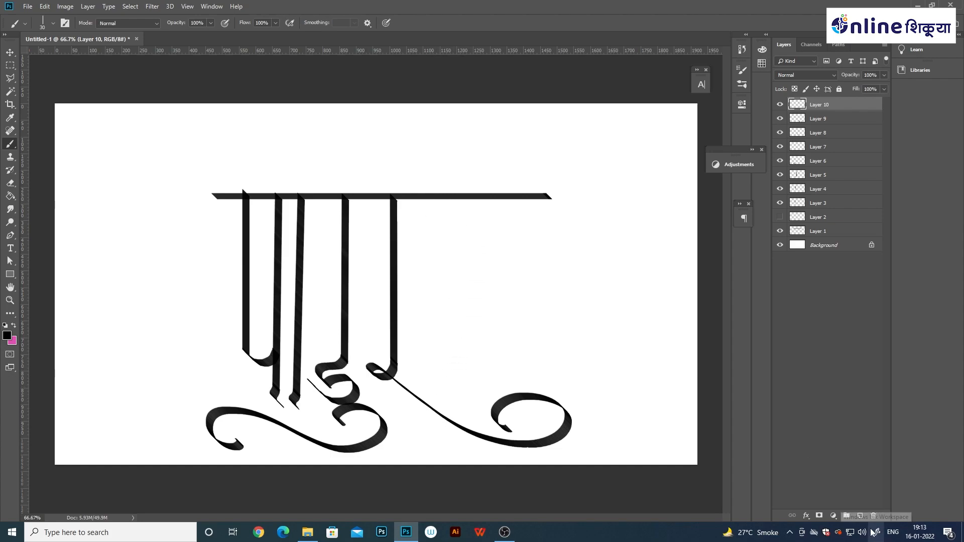
# - Paint a sixth, slightly slanted stem about 590 px long on a new layer, with an open loop curving up from its foot
pyautogui.click(860, 515)
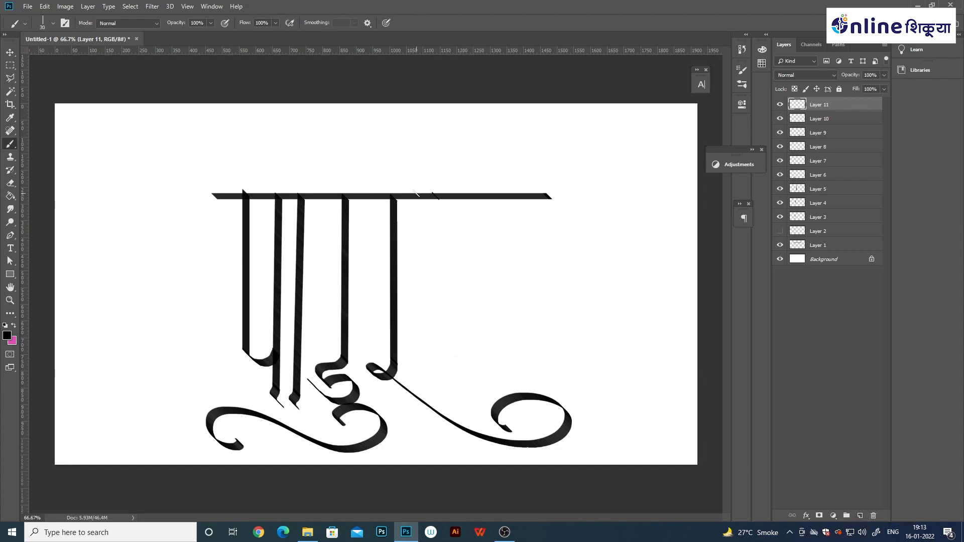
pyautogui.keyDown('shift'); pyautogui.click(441, 393); pyautogui.keyUp('shift')
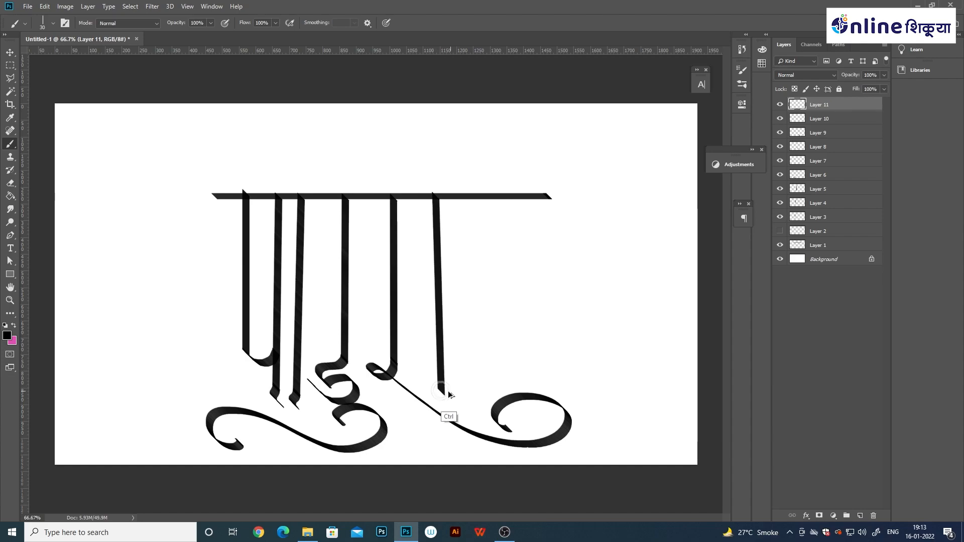
pyautogui.hotkey('ctrl', 'z')
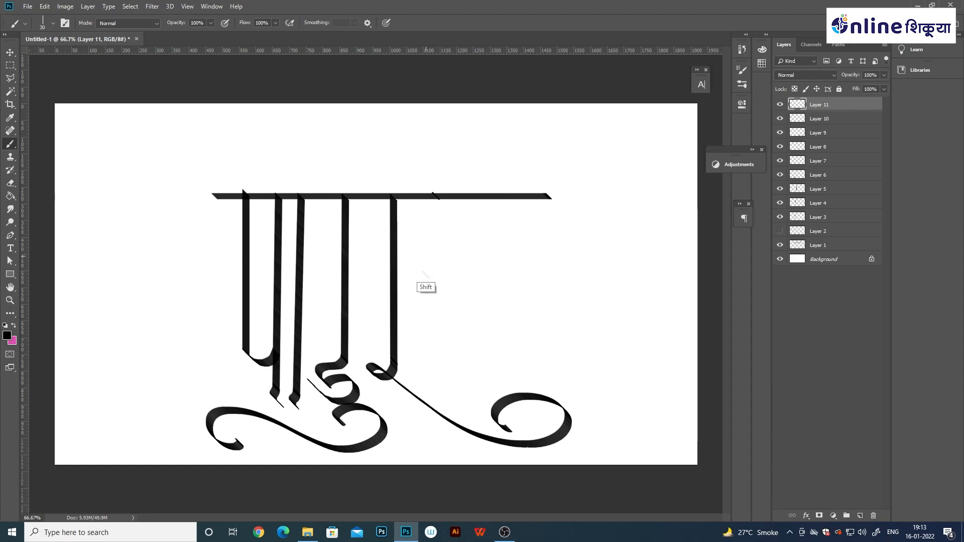
pyautogui.keyDown('shift'); pyautogui.click(440, 393); pyautogui.keyUp('shift')
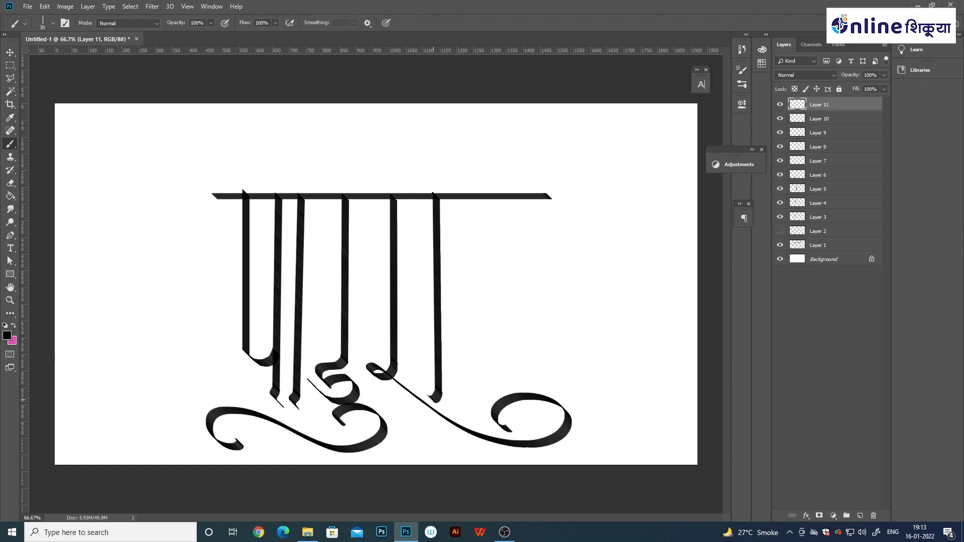
pyautogui.moveTo(440, 394)
pyautogui.mouseDown()
pyautogui.moveTo(419, 373)
pyautogui.moveTo(431, 349)
pyautogui.mouseUp()
pyautogui.hotkey('ctrl', 'z')
pyautogui.moveTo(440, 395); pyautogui.dragTo(432, 348)
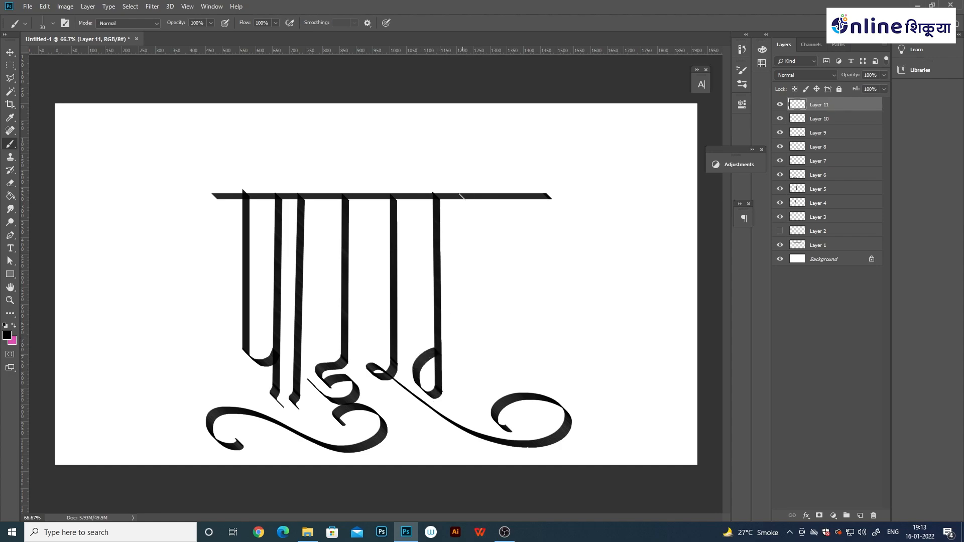
# - Paint a seventh vertical stem about 600 px long with a pointed foot on a new layer, close beside the looped stem
pyautogui.keyDown('shift'); pyautogui.click(461, 195); pyautogui.keyUp('shift')
pyautogui.hotkey('ctrl', 'z')
pyautogui.hotkey('ctrl', 'shift', 'alt', 'n')
pyautogui.click(458, 197)
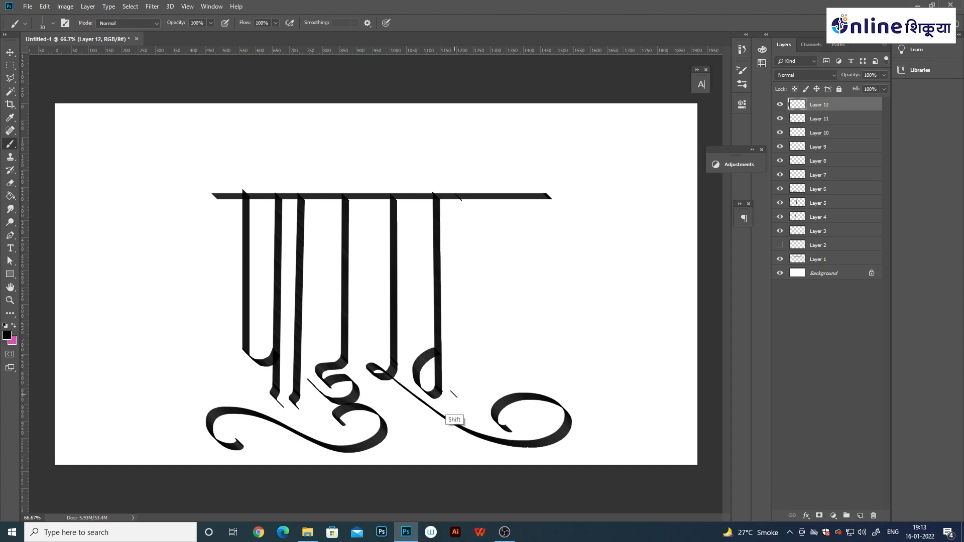
pyautogui.keyDown('shift'); pyautogui.click(455, 393); pyautogui.keyUp('shift')
pyautogui.hotkey('ctrl', 'z')
pyautogui.keyDown('shift'); pyautogui.click(455, 397); pyautogui.keyUp('shift')
pyautogui.hotkey('ctrl', 'z')
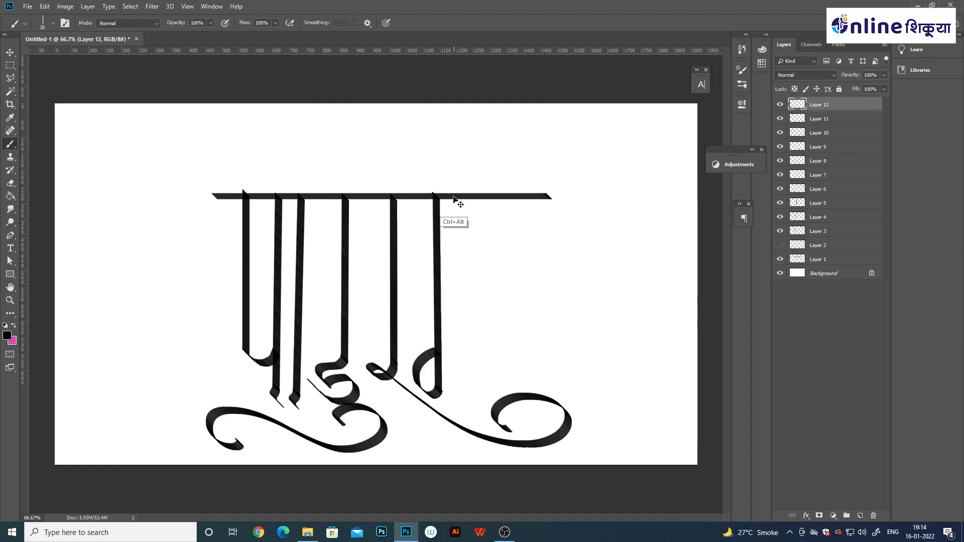
pyautogui.keyDown('shift'); pyautogui.click(457, 396); pyautogui.keyUp('shift')
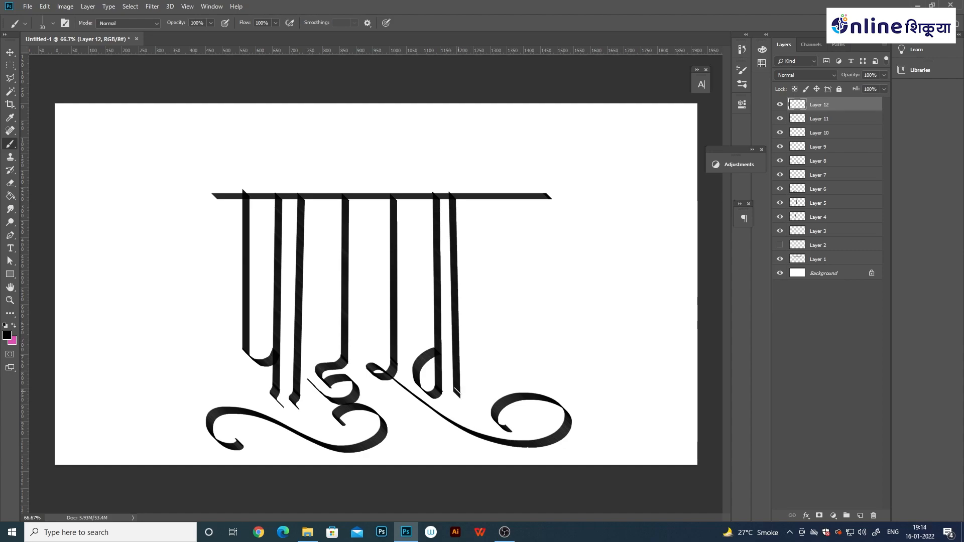
pyautogui.hotkey('ctrl', 'z')
pyautogui.moveTo(454, 196); pyautogui.dragTo(457, 395)
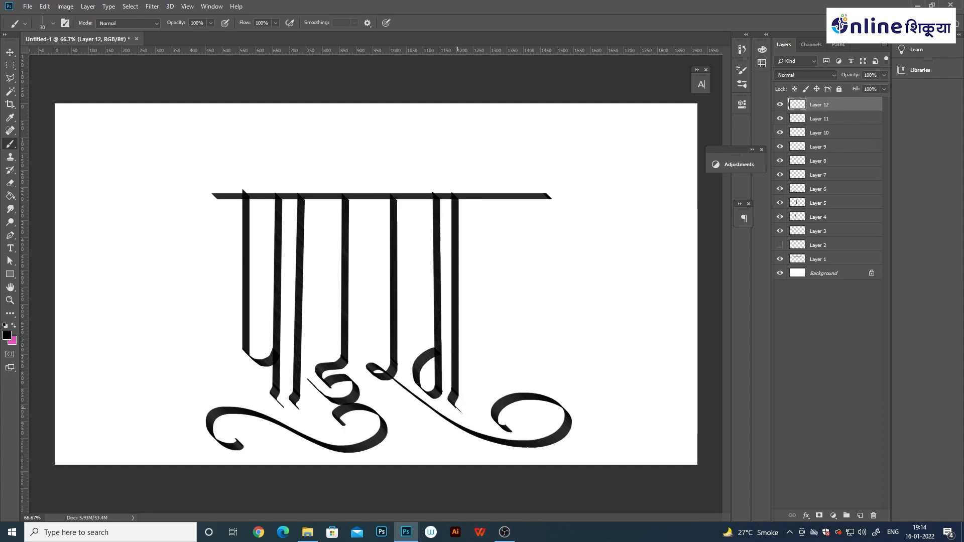
# - Move the looped stem and the seventh stem closer to the fifth stem, raising the looped one slightly above the bar
pyautogui.press('v')
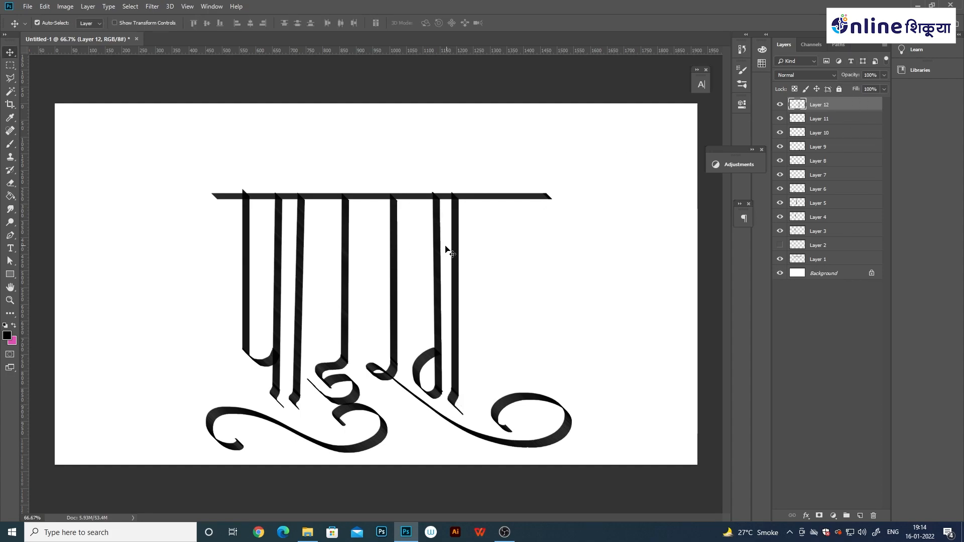
pyautogui.keyDown('shift'); pyautogui.click(437, 271); pyautogui.keyUp('shift')
pyautogui.moveTo(457, 278); pyautogui.dragTo(427, 284)
pyautogui.click(436, 291)
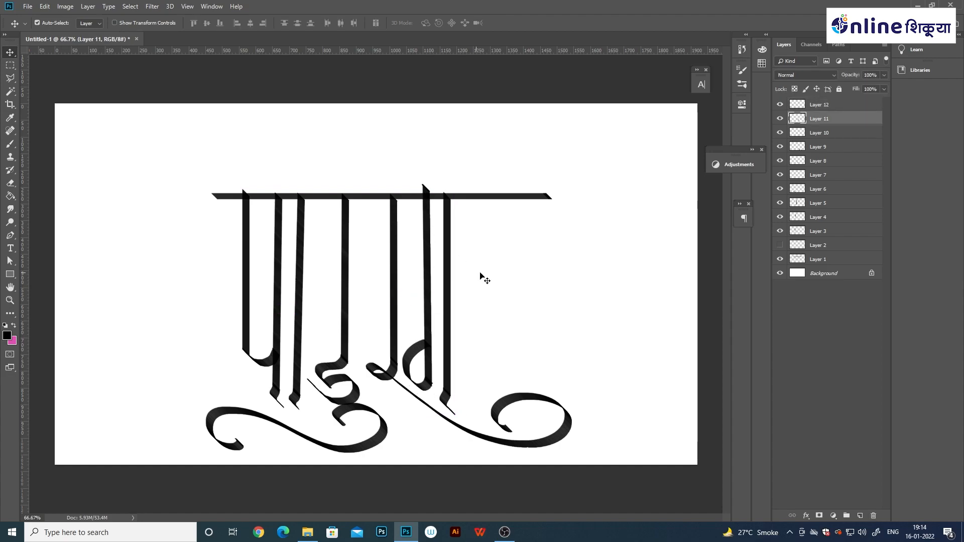
# - Rotate the seventh stem slightly counterclockwise so that it runs parallel to the looped stem
pyautogui.click(394, 363)
pyautogui.keyDown('shift'); pyautogui.click(428, 359); pyautogui.keyUp('shift')
pyautogui.keyDown('shift'); pyautogui.click(448, 353); pyautogui.keyUp('shift')
pyautogui.click(474, 307)
pyautogui.click(449, 281)
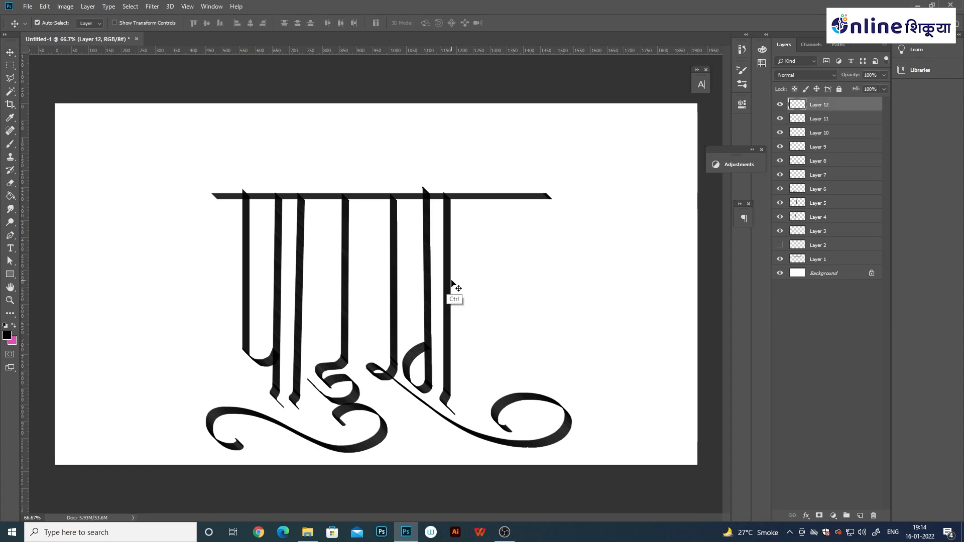
pyautogui.hotkey('ctrl', 't')
pyautogui.moveTo(485, 175); pyautogui.dragTo(485, 174)
pyautogui.press('Return')
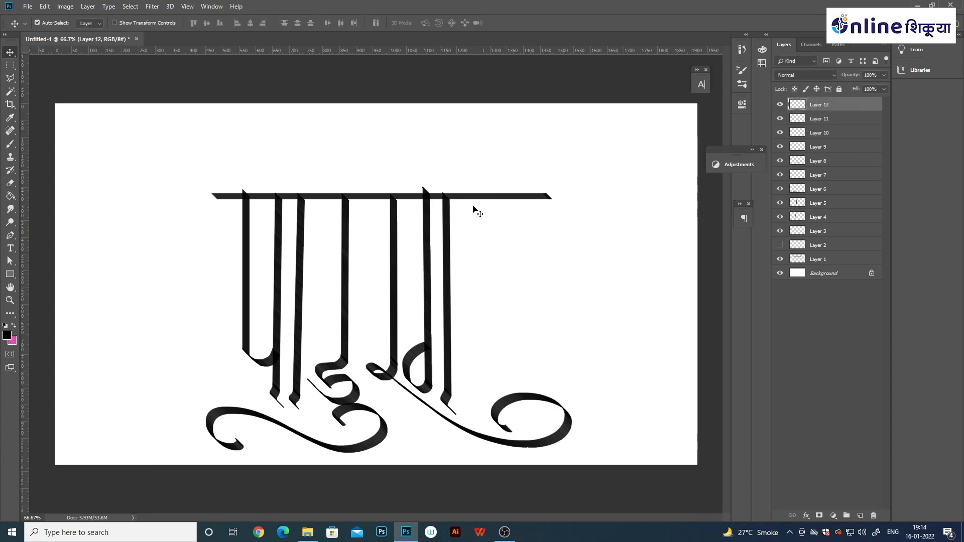
pyautogui.keyDown('shift'); pyautogui.click(426, 279); pyautogui.keyUp('shift')
pyautogui.keyDown('shift'); pyautogui.click(392, 287); pyautogui.keyUp('shift')
pyautogui.moveTo(426, 258); pyautogui.dragTo(418, 258)
pyautogui.hotkey('ctrl', 'z')
pyautogui.click(377, 366)
pyautogui.hotkey('shift', 'Left')
pyautogui.hotkey('shift', 'Left')
pyautogui.hotkey('shift', 'Left')
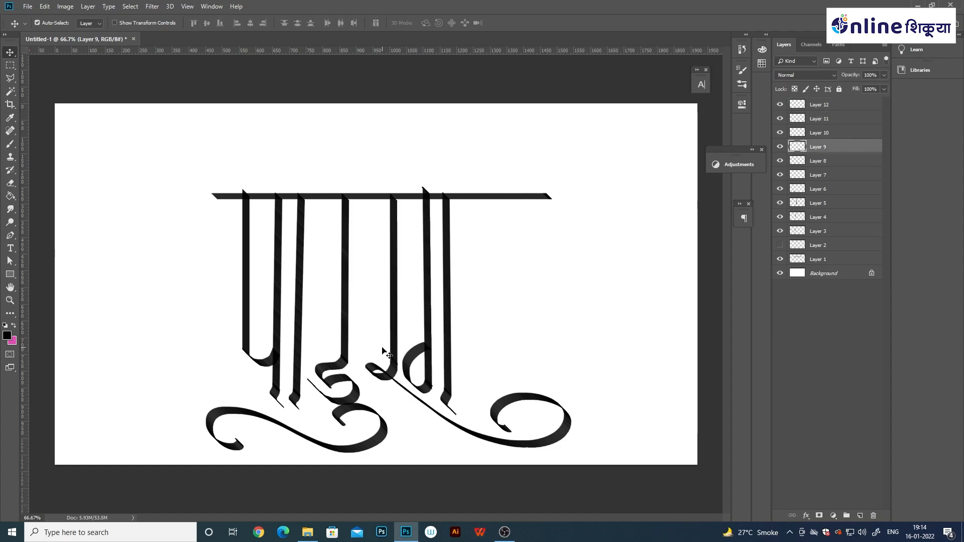
pyautogui.hotkey('ctrl', 'z')
# - Select Layers 8 to 12, holding the fifth to seventh stems and long flourish, and shift them about 45 px left toward the fourth stem
pyautogui.keyDown('ctrl'); pyautogui.click(818, 134); pyautogui.keyUp('ctrl')
pyautogui.keyDown('ctrl'); pyautogui.click(822, 118); pyautogui.keyUp('ctrl')
pyautogui.keyDown('ctrl'); pyautogui.click(822, 105); pyautogui.keyUp('ctrl')
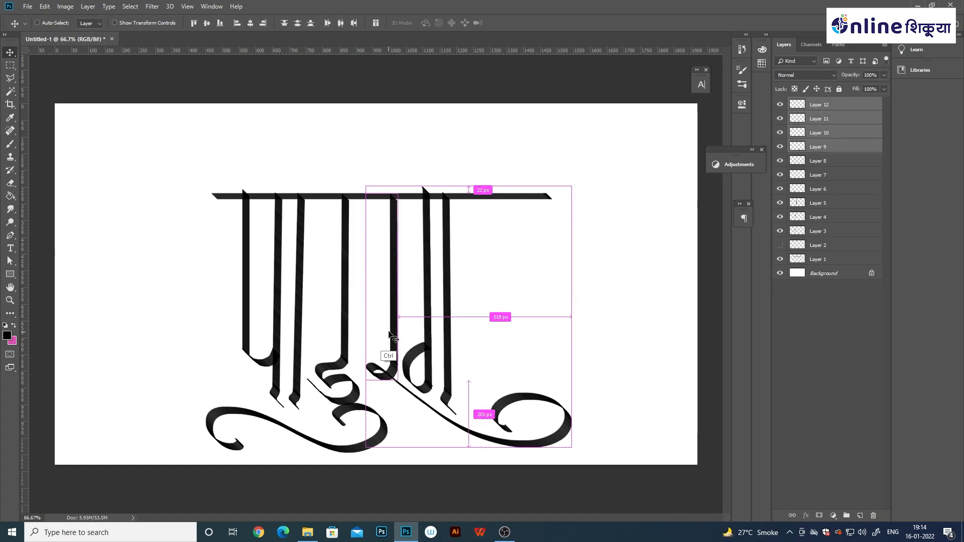
pyautogui.hotkey('ctrl', 't')
pyautogui.moveTo(422, 343); pyautogui.dragTo(411, 342)
pyautogui.hotkey('ctrl', 'z')
pyautogui.press('Escape')
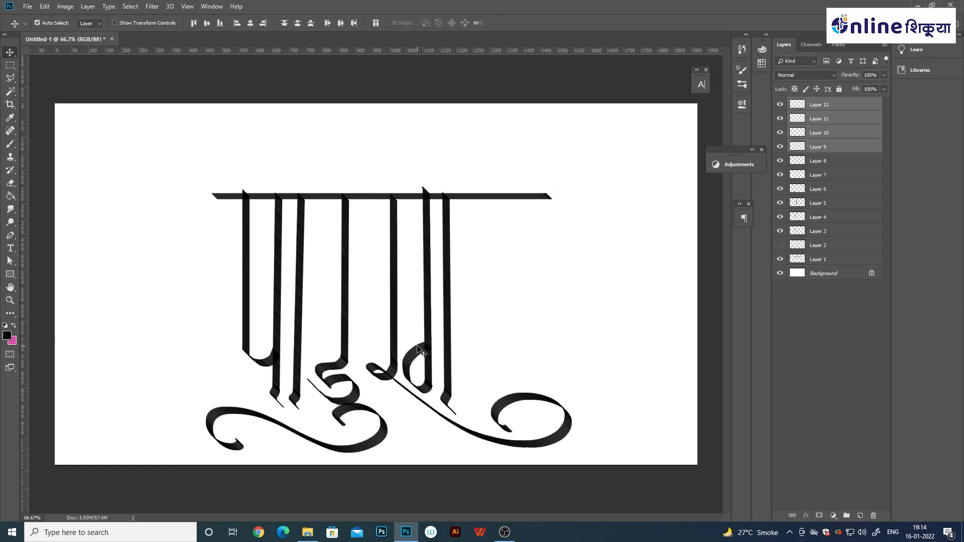
pyautogui.keyDown('shift'); pyautogui.click(394, 354); pyautogui.keyUp('shift')
pyautogui.hotkey('ctrl', 't')
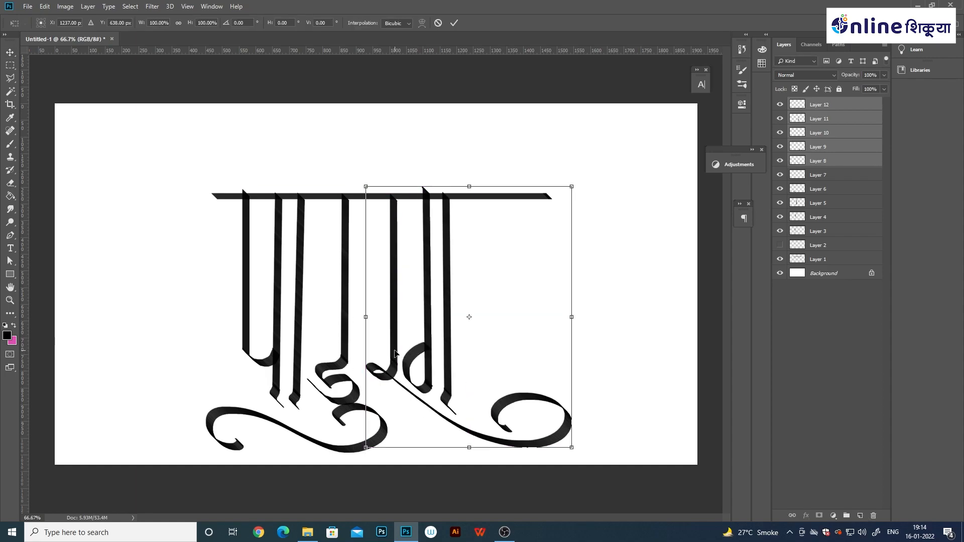
pyautogui.moveTo(394, 354); pyautogui.dragTo(382, 353)
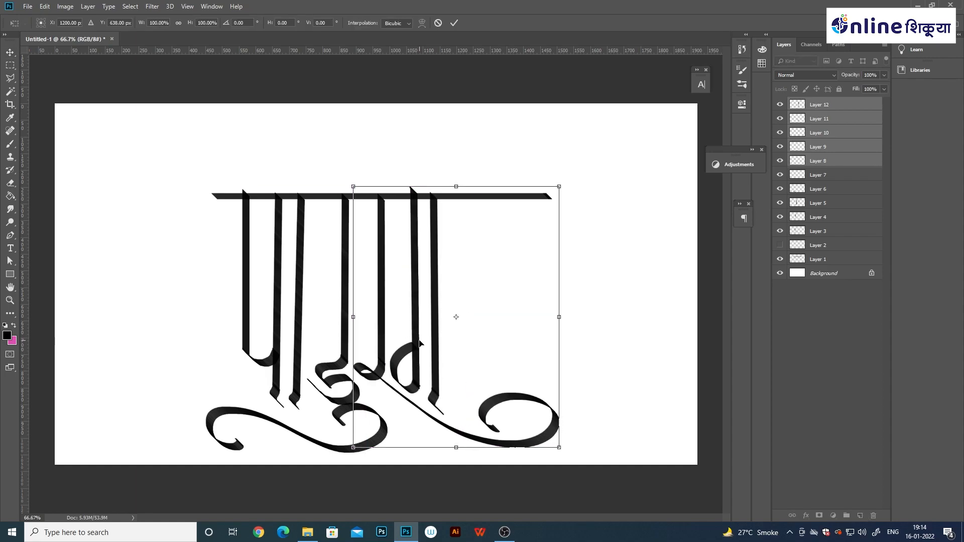
pyautogui.press('Left')
pyautogui.press('Left')
pyautogui.press('Left')
pyautogui.press('Return')
# - Extend the selection down to Layer 5 and move all these strokes about 15 px left toward the third stem
pyautogui.keyDown('shift'); pyautogui.click(815, 174); pyautogui.keyUp('shift')
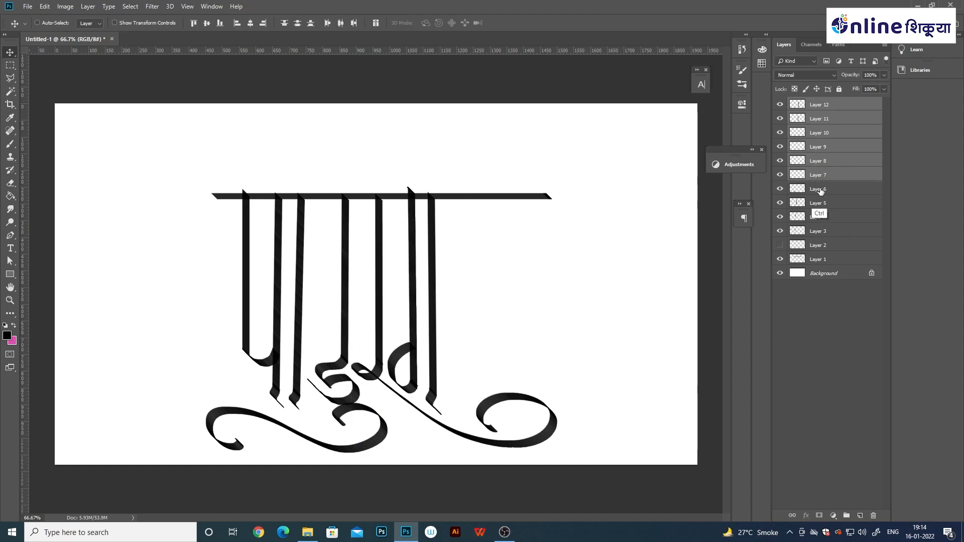
pyautogui.keyDown('shift'); pyautogui.click(816, 189); pyautogui.keyUp('shift')
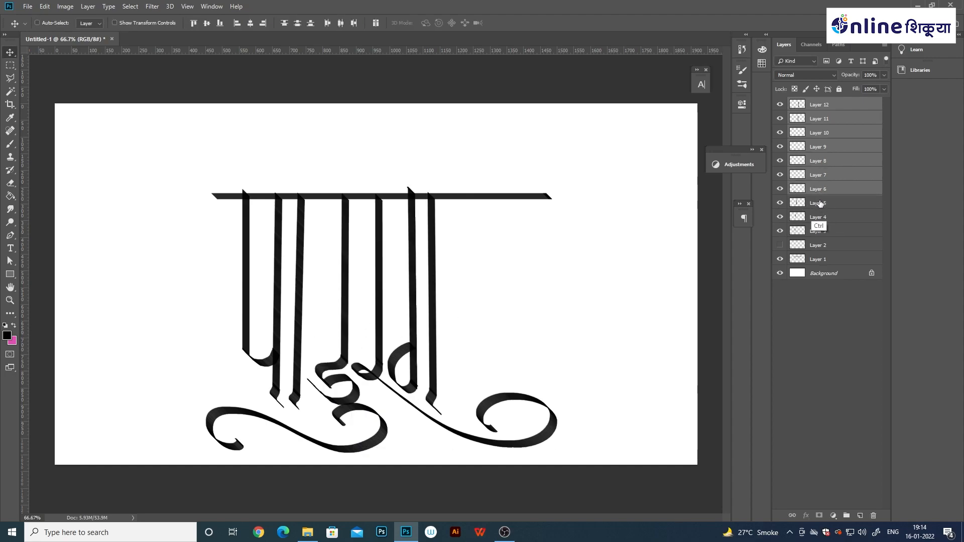
pyautogui.keyDown('ctrl'); pyautogui.click(818, 202); pyautogui.keyUp('ctrl')
pyautogui.hotkey('ctrl', 't')
pyautogui.moveTo(357, 331); pyautogui.dragTo(351, 332)
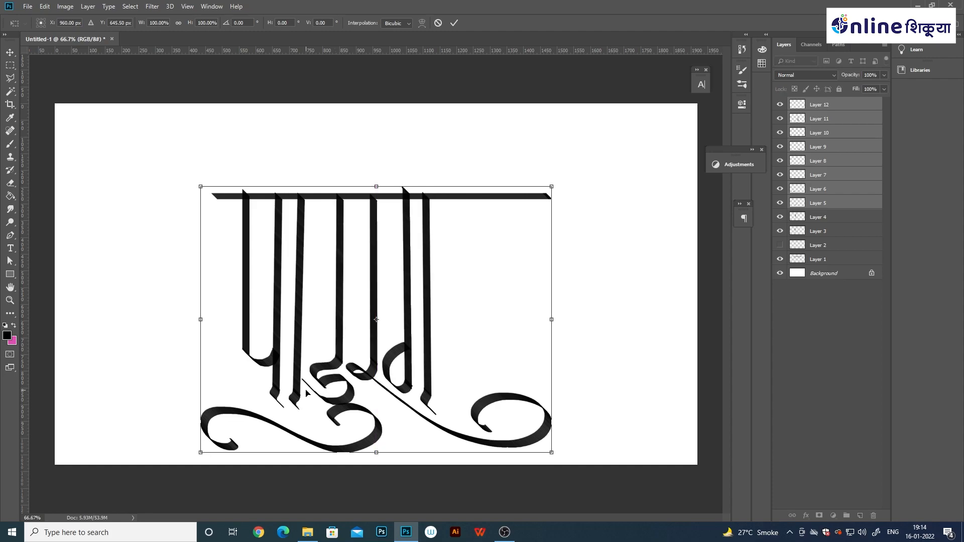
pyautogui.press('Return')
# - Rotate the third stem slightly counterclockwise so it stands more upright, and shift the first two stems slightly right toward it
pyautogui.click(438, 288)
pyautogui.click(298, 290)
pyautogui.hotkey('ctrl', 't')
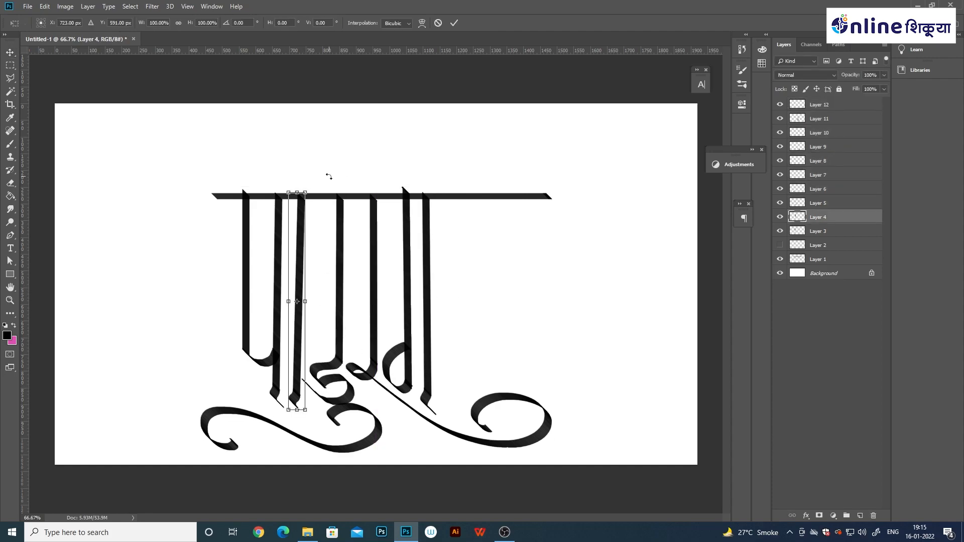
pyautogui.moveTo(329, 178); pyautogui.dragTo(329, 171)
pyautogui.press('Return')
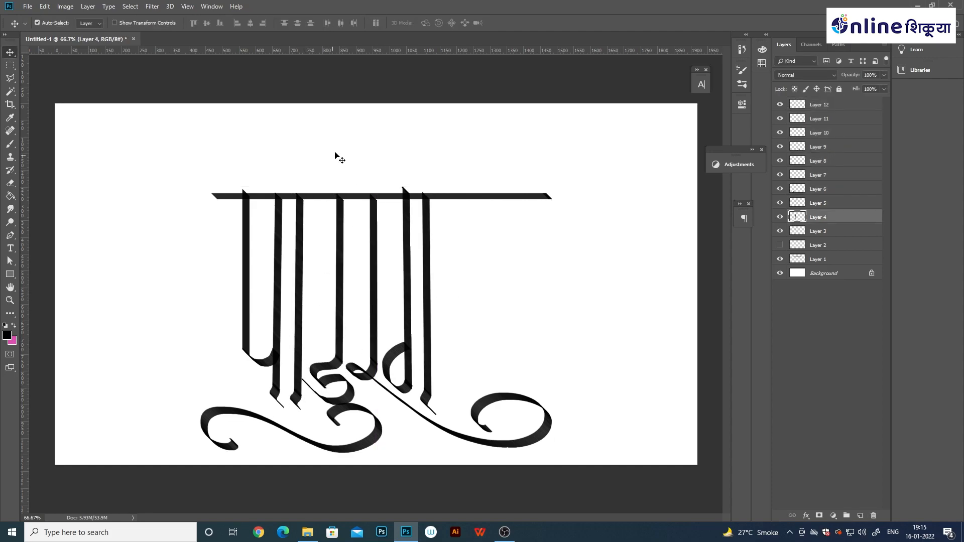
pyautogui.click(278, 264)
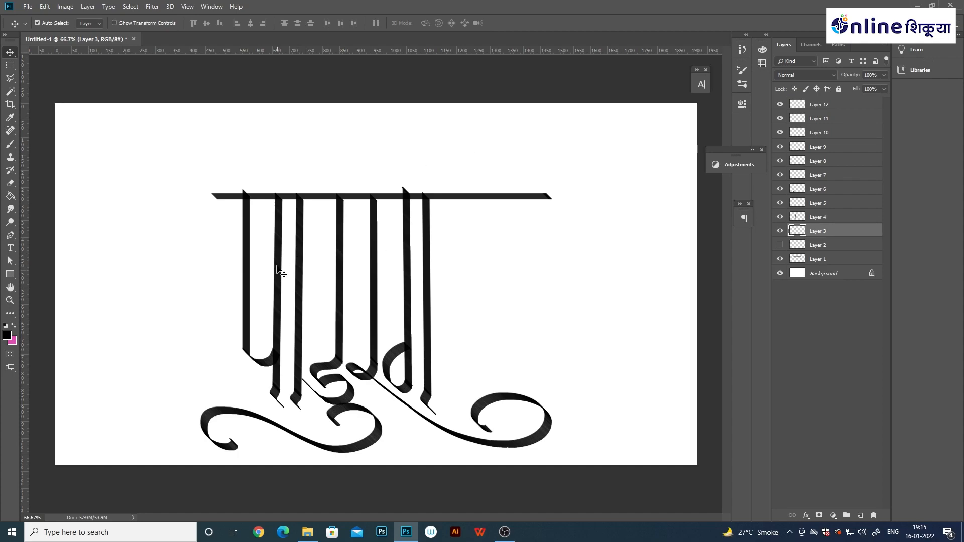
pyautogui.moveTo(275, 269); pyautogui.dragTo(279, 268)
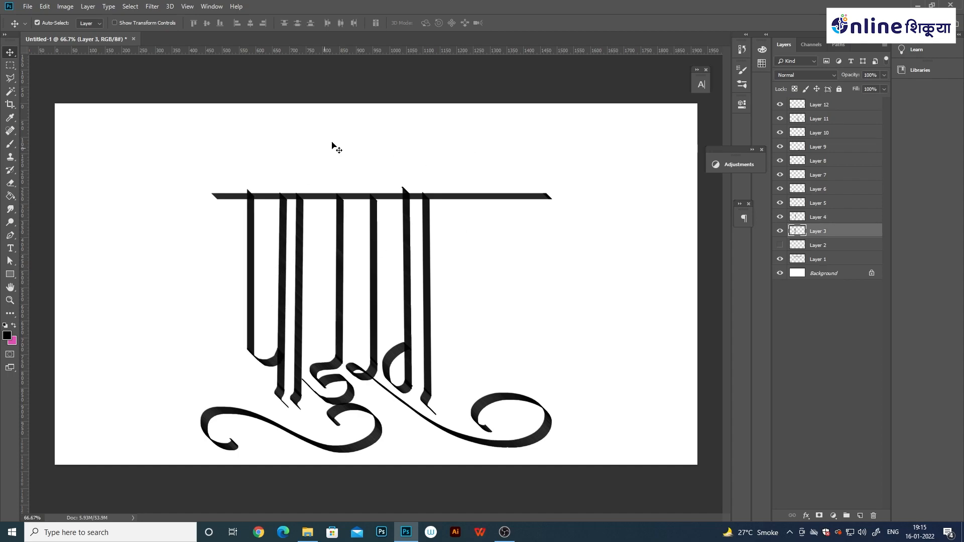
# - Convert Layers 12, 11, 10 and 9 individually to smart objects
pyautogui.click(833, 106)
pyautogui.rightClick(840, 107)
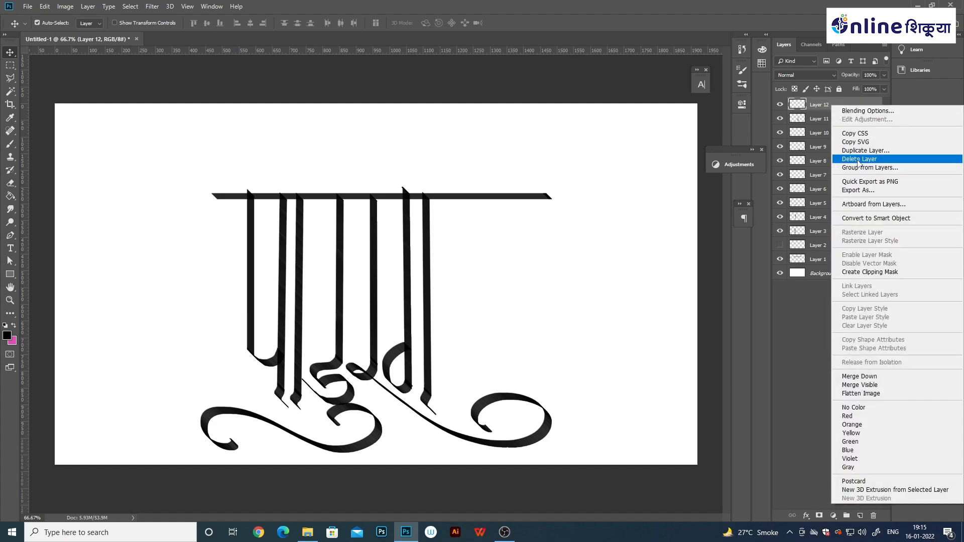
pyautogui.click(853, 221)
pyautogui.rightClick(823, 119)
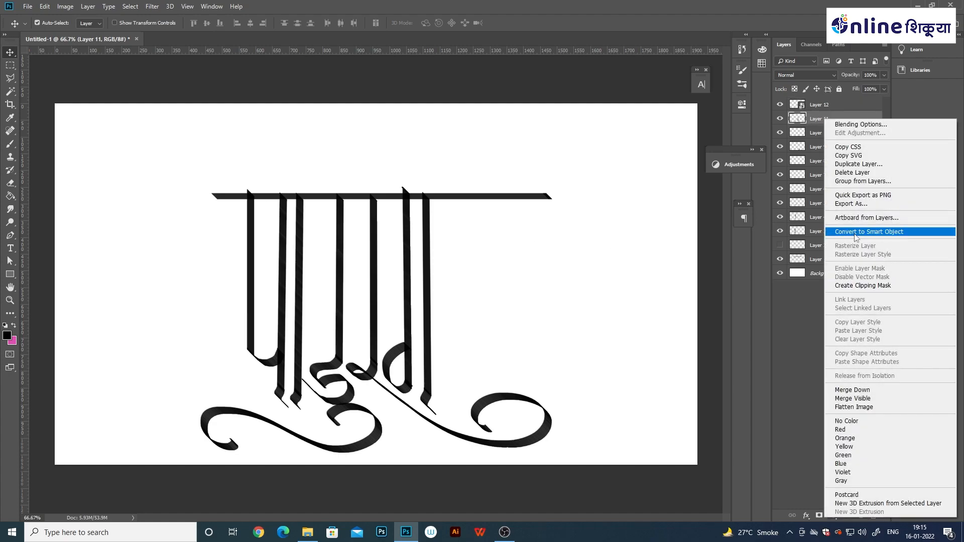
pyautogui.click(853, 230)
pyautogui.rightClick(816, 132)
pyautogui.click(848, 236)
pyautogui.rightClick(815, 149)
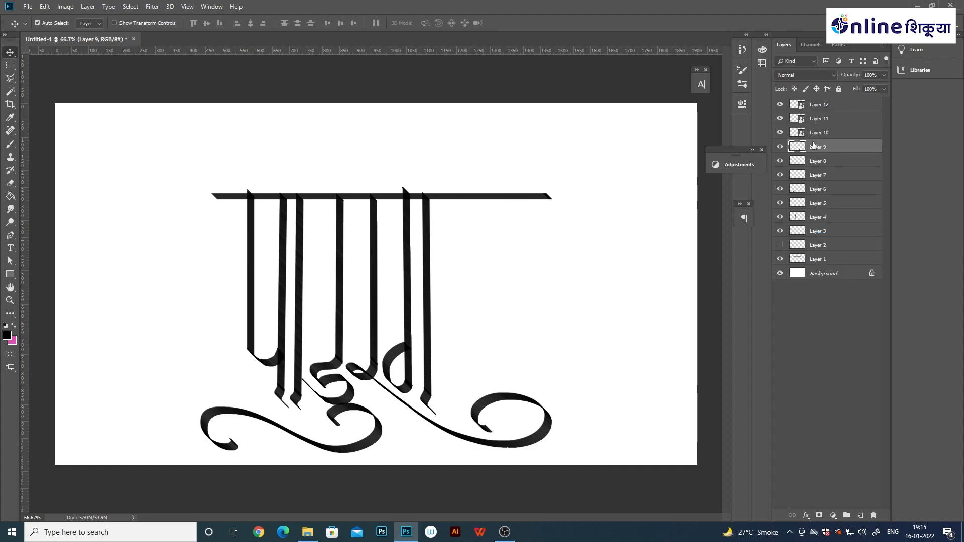
pyautogui.click(848, 236)
# - Group Layers 3 to 12 and keep a hidden duplicate of the group below it
pyautogui.keyDown('shift'); pyautogui.click(831, 231); pyautogui.keyUp('shift')
pyautogui.click(833, 104)
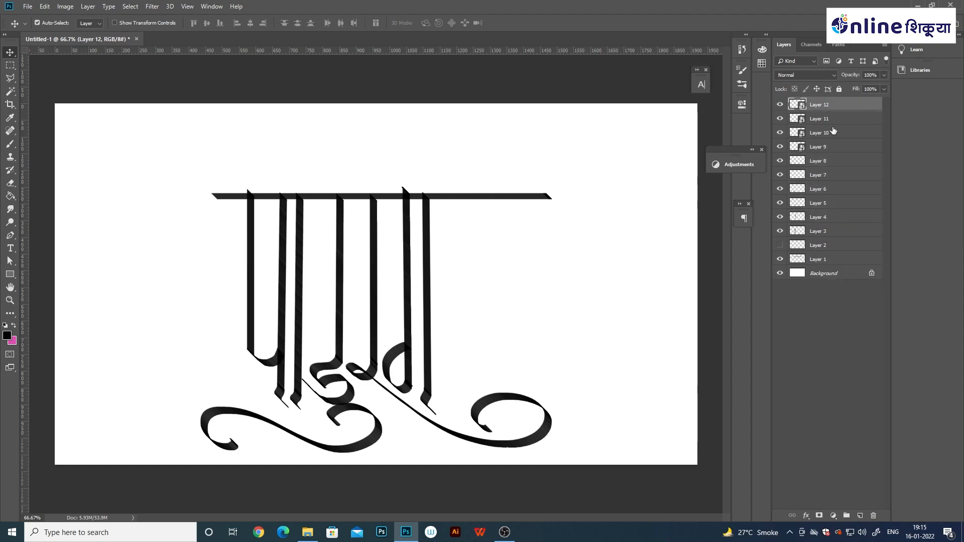
pyautogui.keyDown('shift'); pyautogui.click(831, 231); pyautogui.keyUp('shift')
pyautogui.hotkey('ctrl', 'g')
pyautogui.click(831, 119)
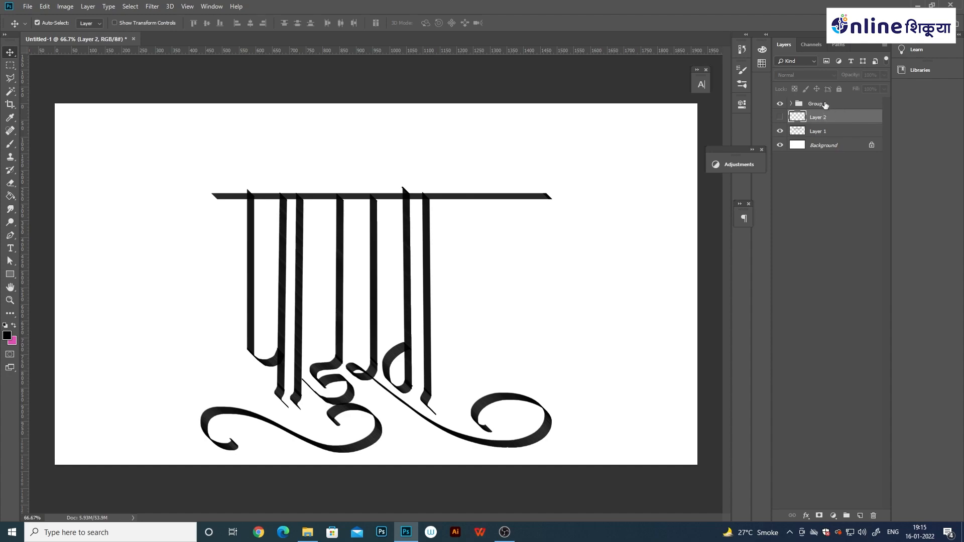
pyautogui.moveTo(824, 104); pyautogui.dragTo(832, 112)
pyautogui.click(780, 116)
# - Convert the visible stroke group to a smart object, then scale it to about 69% and place it mid-canvas
pyautogui.click(836, 104)
pyautogui.rightClick(836, 104)
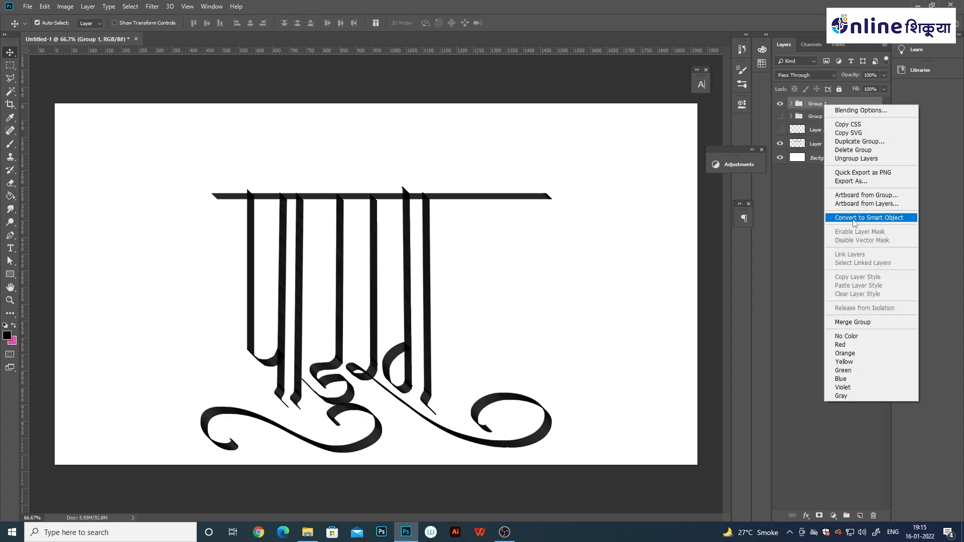
pyautogui.click(853, 216)
pyautogui.hotkey('ctrl', 't')
pyautogui.moveTo(551, 187); pyautogui.dragTo(435, 260)
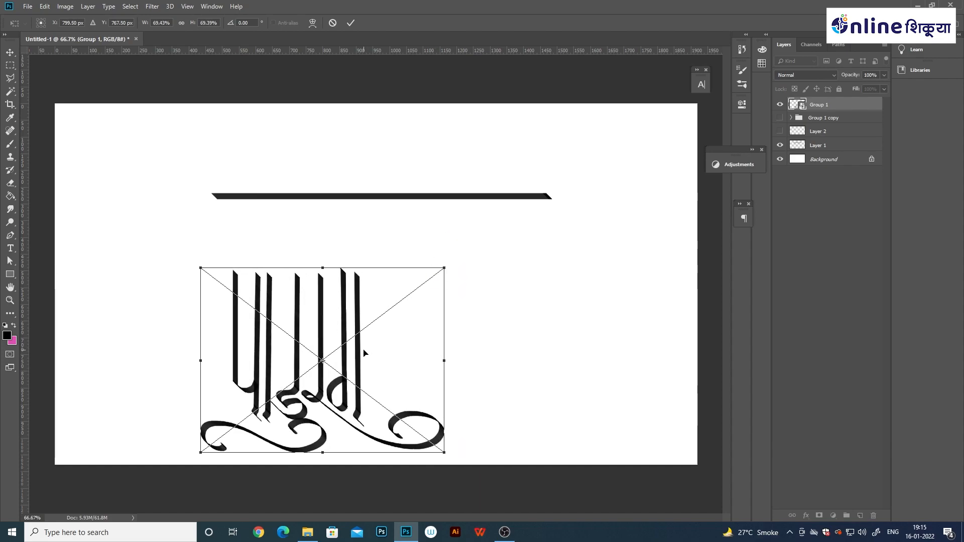
pyautogui.moveTo(365, 354); pyautogui.dragTo(445, 306)
pyautogui.press('Return')
# - Move the horizontal bar straight down 90 px onto the tops of the scaled stems
pyautogui.moveTo(492, 196); pyautogui.dragTo(493, 224)
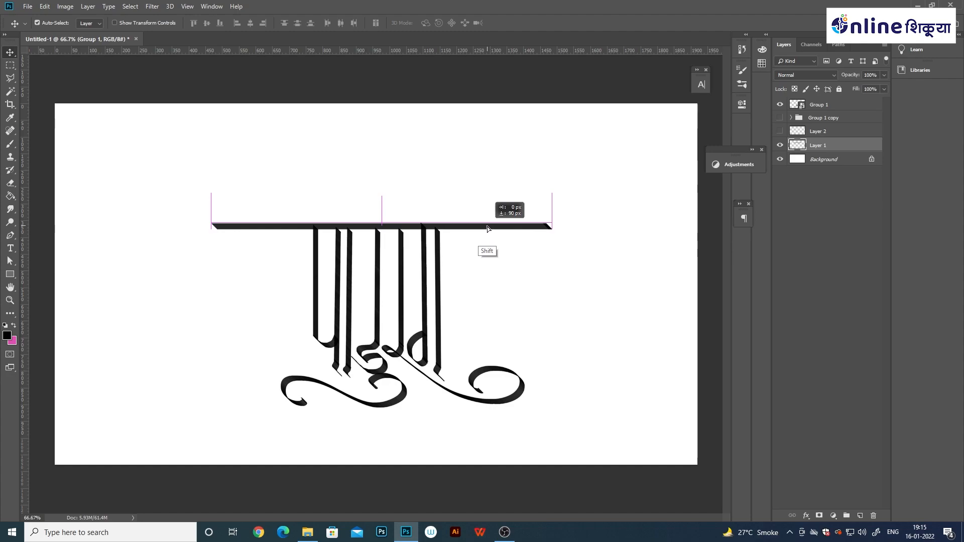
pyautogui.hotkey('ctrl', 't')
pyautogui.press('Return')
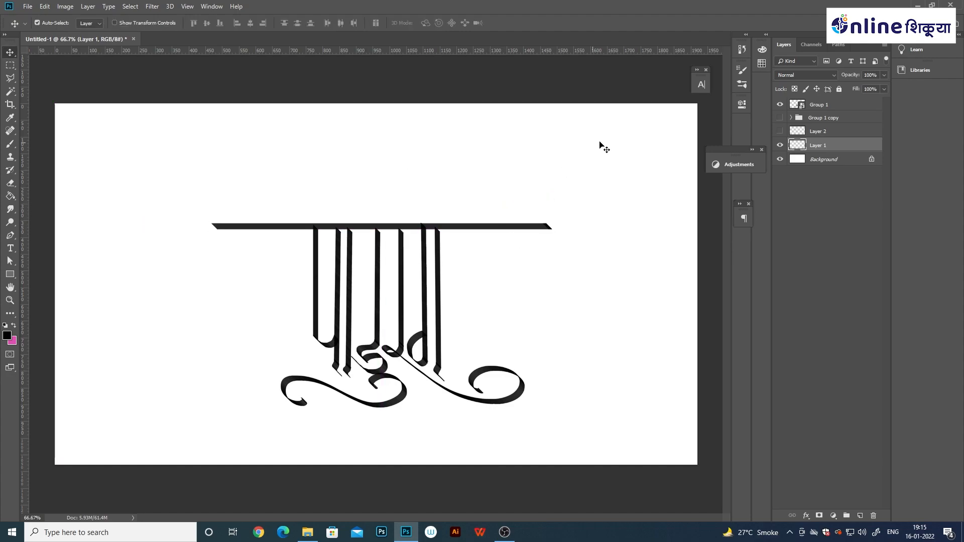
# - Add a new layer directly above the bar layer and reduce the bar layer's fill to 16%
pyautogui.click(780, 145)
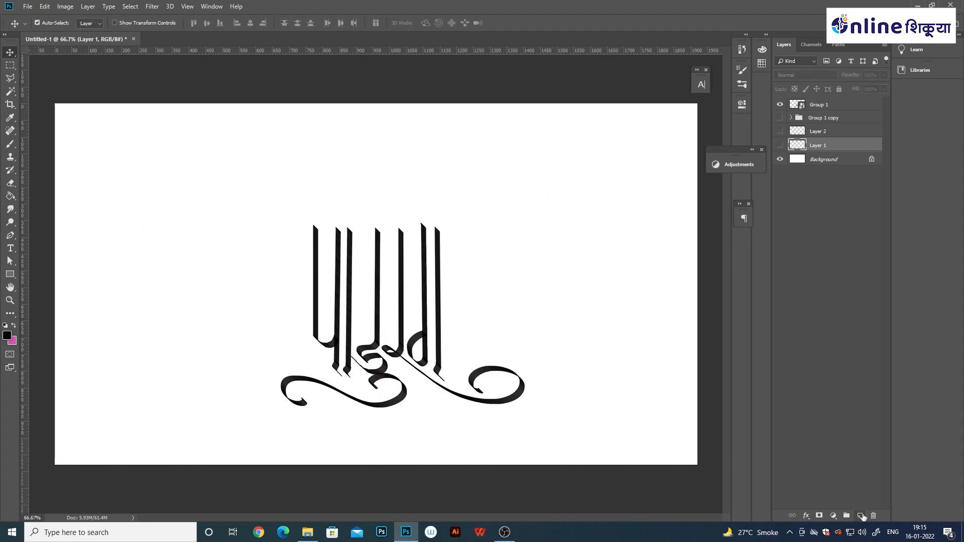
pyautogui.click(861, 517)
pyautogui.click(780, 159)
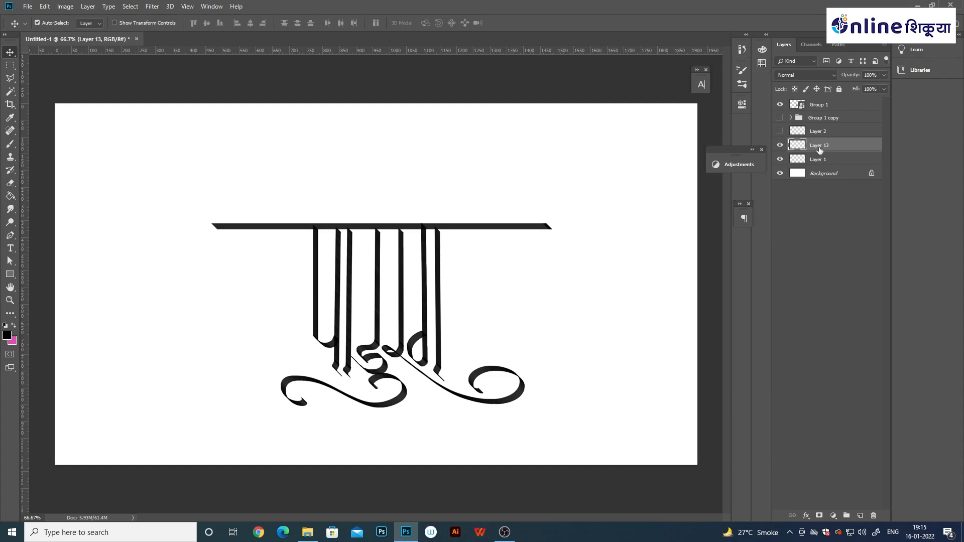
pyautogui.click(838, 160)
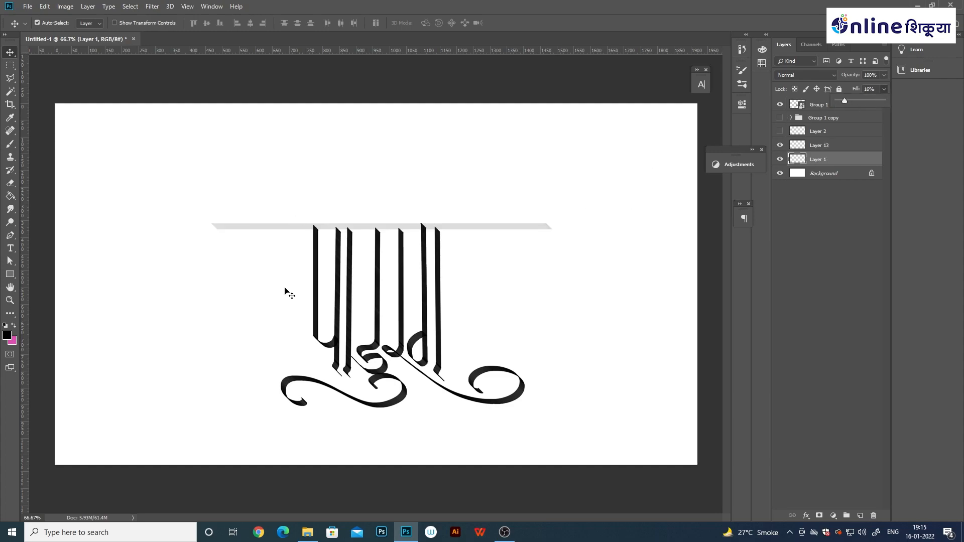
# - Paint a thick horizontal bar about 545 px long across the stem tops on Layer 13 with the 70 px flat brush
pyautogui.press('b')
pyautogui.hotkey('alt', ']')
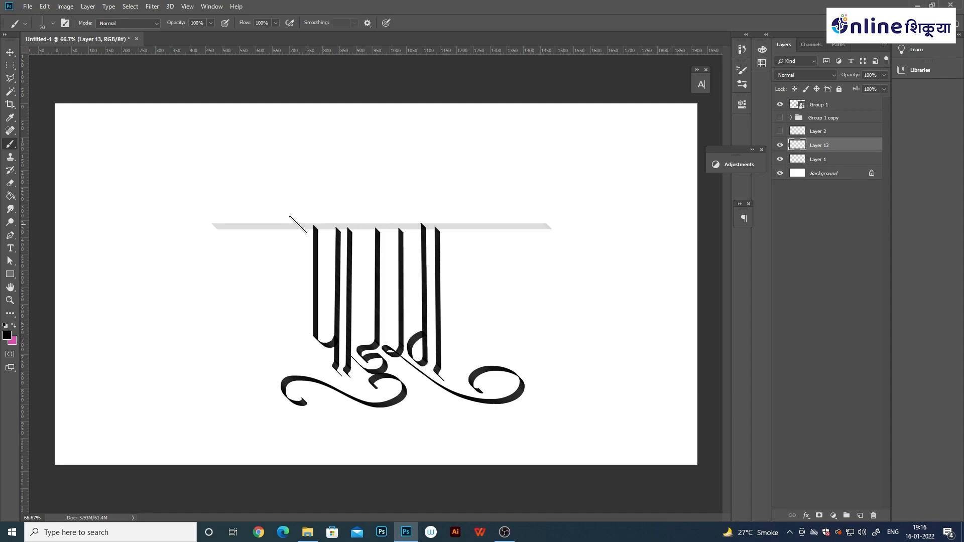
pyautogui.moveTo(295, 229); pyautogui.dragTo(462, 229)
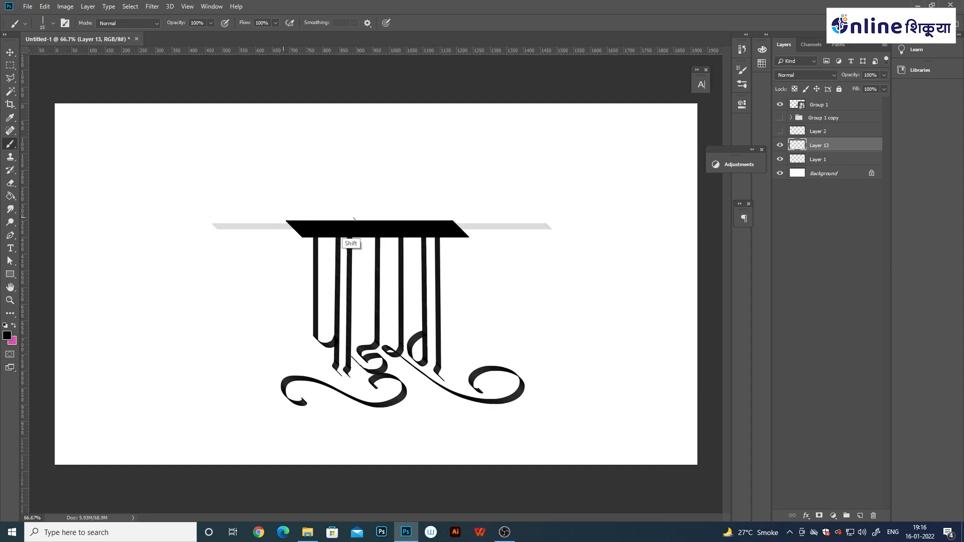
# - Paint a thin line about 510 px long just above the thick bar with the 15 px brush, and add another new layer
pyautogui.moveTo(353, 218); pyautogui.dragTo(450, 218)
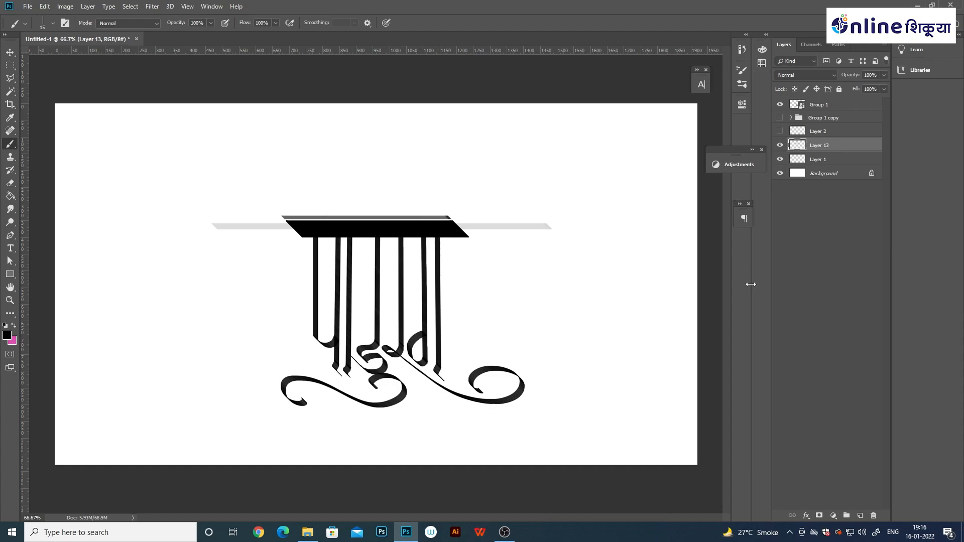
pyautogui.click(860, 516)
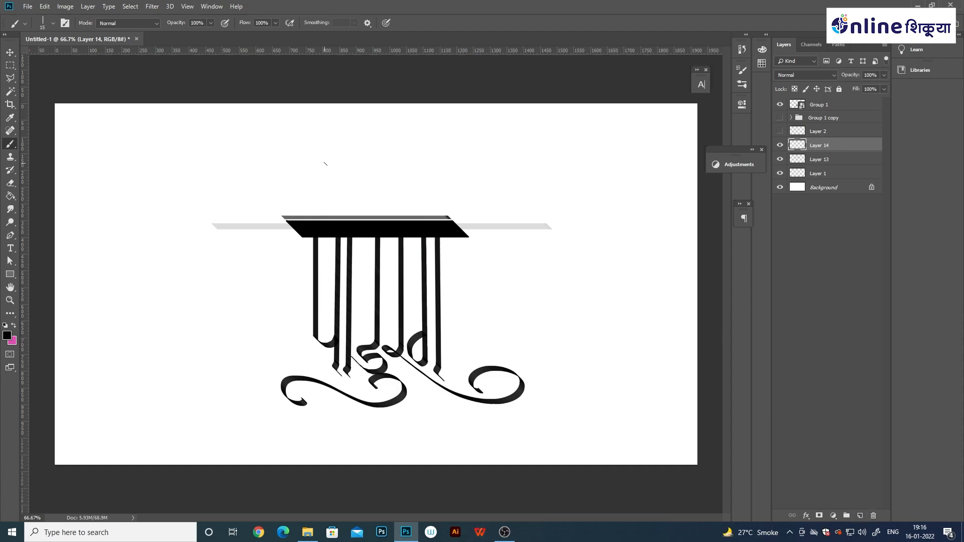
# - Switch to Chrome and search Google Images for "vitthal tilak"
pyautogui.click(258, 532)
pyautogui.write('ut')
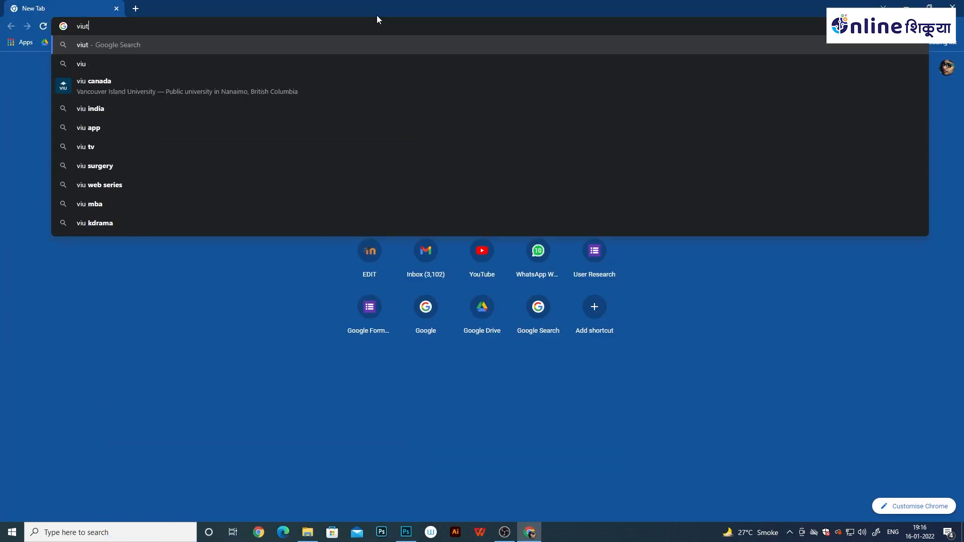
pyautogui.press('BackSpace')
pyautogui.press('BackSpace')
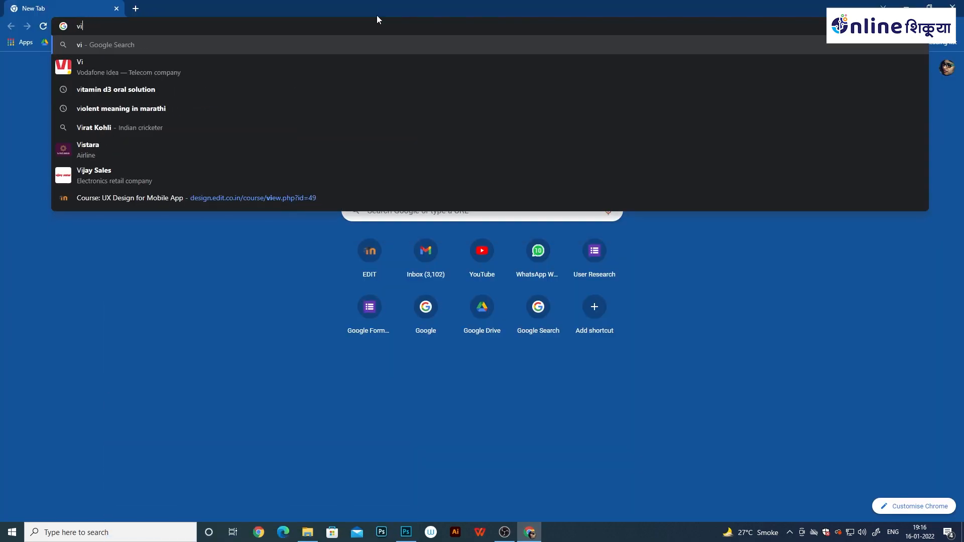
pyautogui.write('thhal')
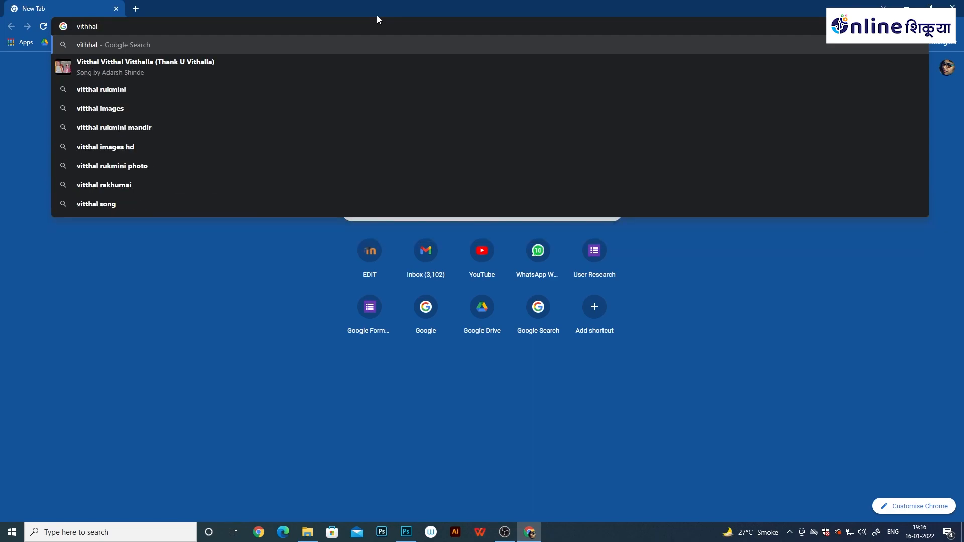
pyautogui.write('tila')
pyautogui.press('Return')
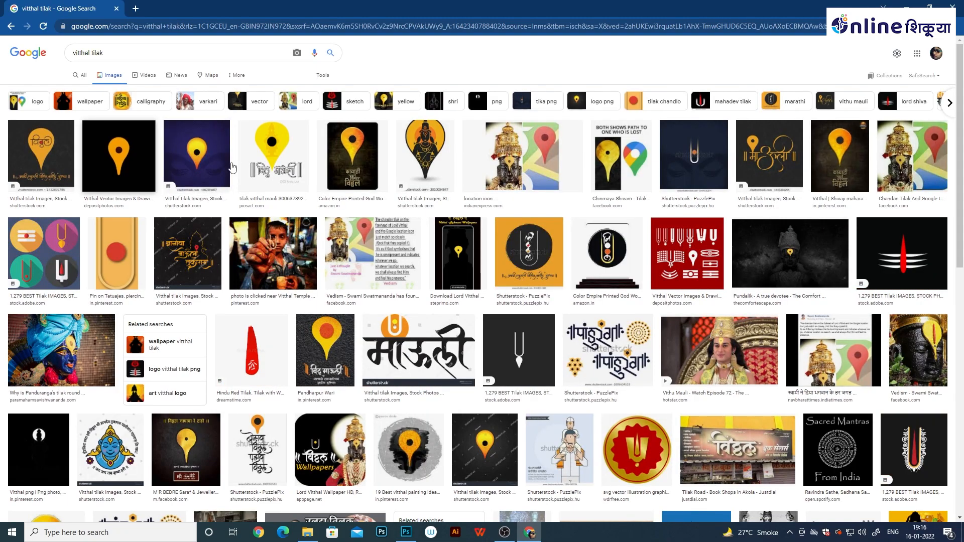
# - Open the preview of the plain orange tilak on a black background and copy the image
pyautogui.click(119, 156)
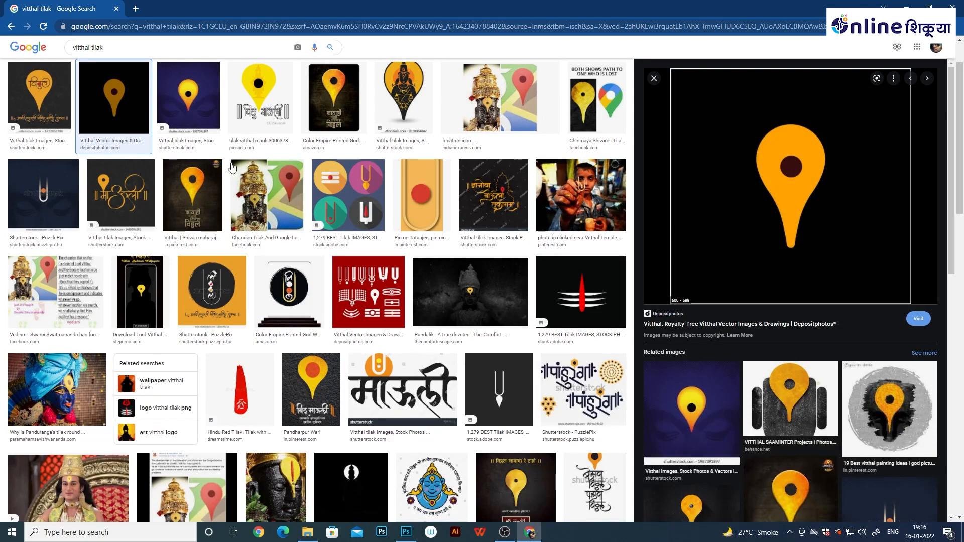
pyautogui.rightClick(797, 184)
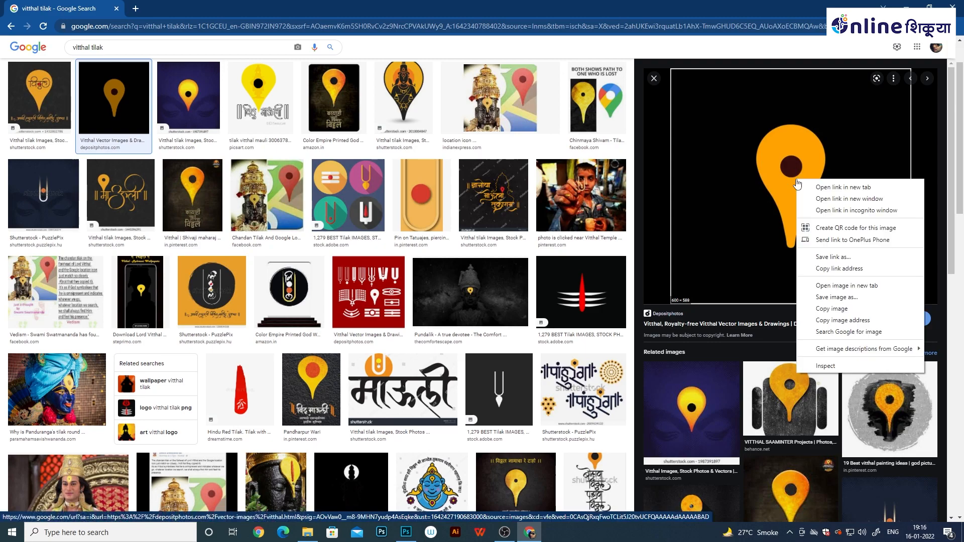
pyautogui.press('Return')
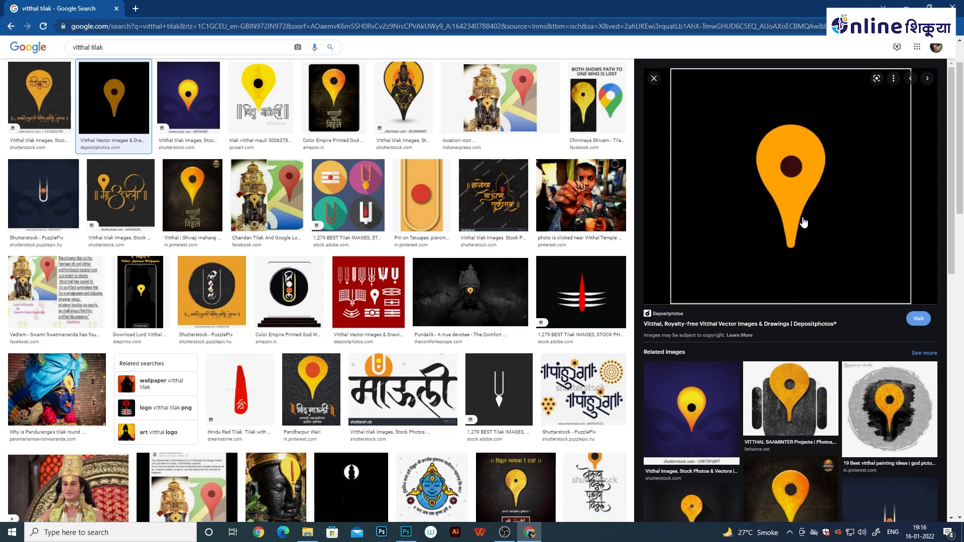
# - Switch to Photoshop, paste the tilak image onto Layer 14, and move it to the upper right, beside the lettering
pyautogui.click(406, 532)
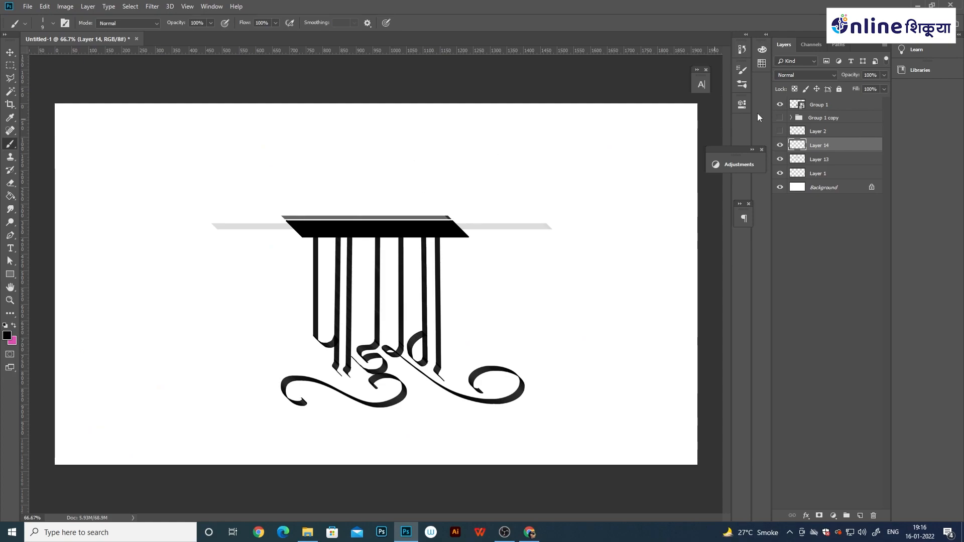
pyautogui.hotkey('ctrl', 'v')
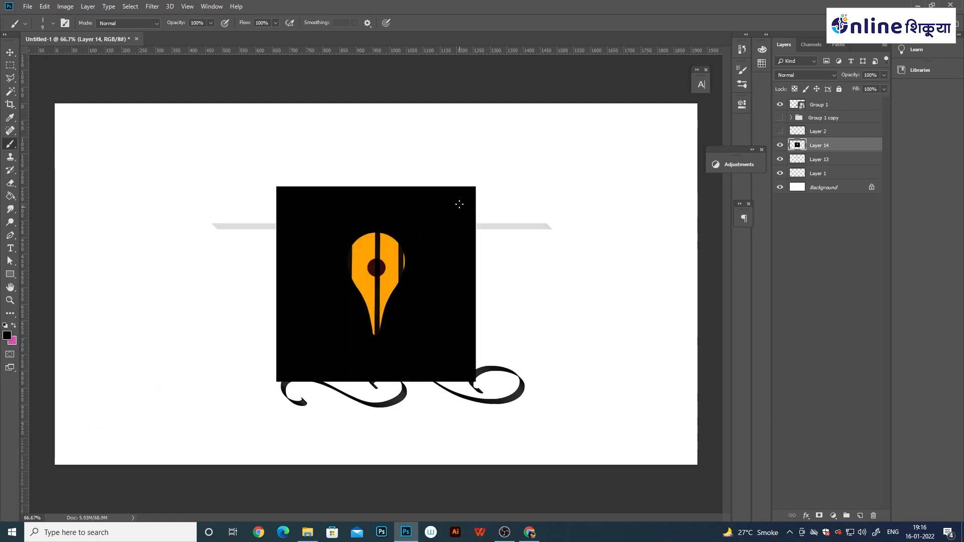
pyautogui.press('v')
pyautogui.moveTo(471, 284); pyautogui.dragTo(630, 219)
# - Select the black background around the tilak with the Magic Wand, delete it and deselect
pyautogui.press('w')
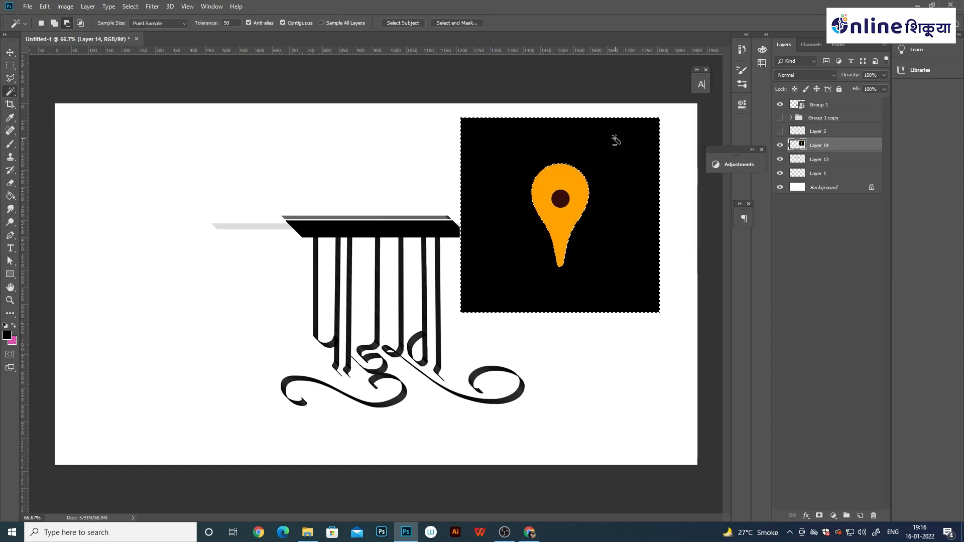
pyautogui.click(617, 141)
pyautogui.press('Delete')
pyautogui.hotkey('ctrl', 'd')
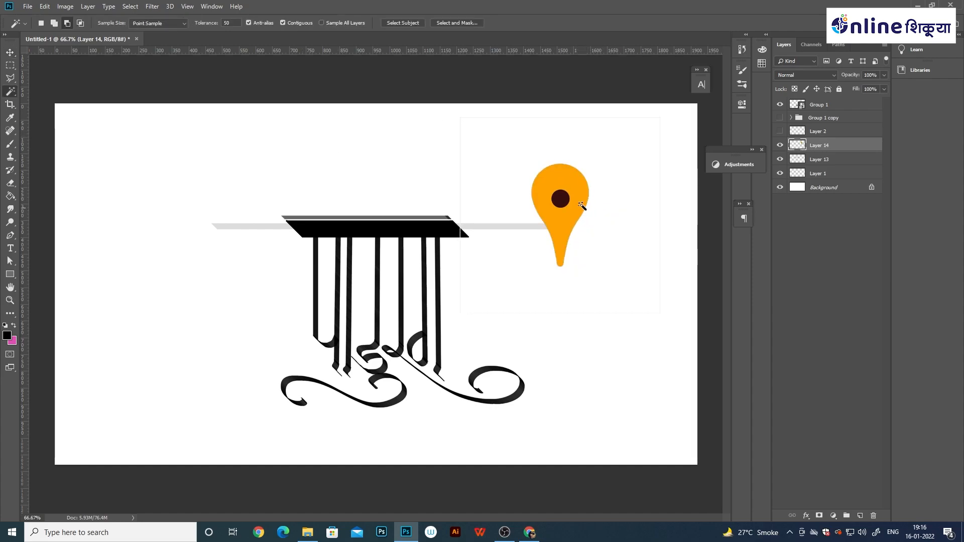
# - Move the tilak above the left part of the headline bar and add a new layer
pyautogui.press('v')
pyautogui.moveTo(583, 210); pyautogui.dragTo(362, 152)
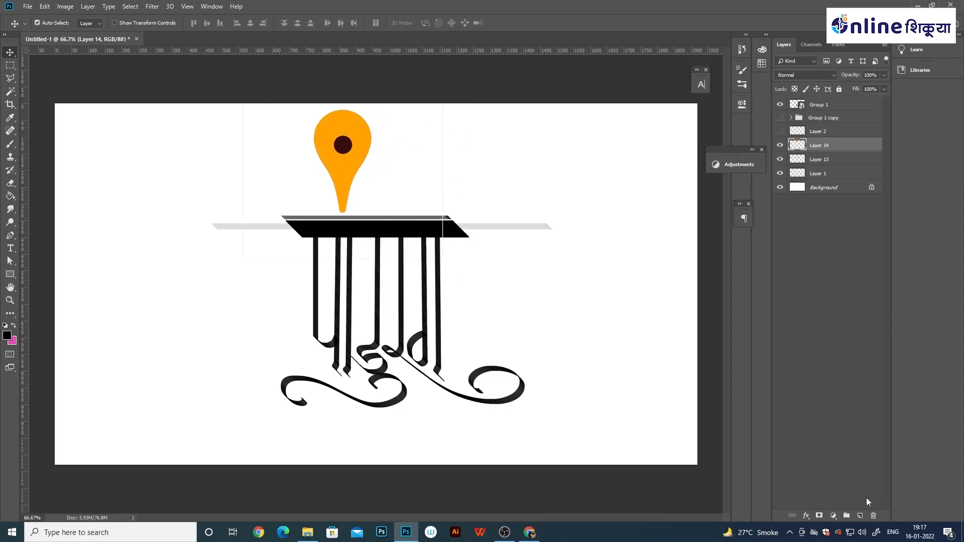
pyautogui.click(860, 516)
pyautogui.press('b')
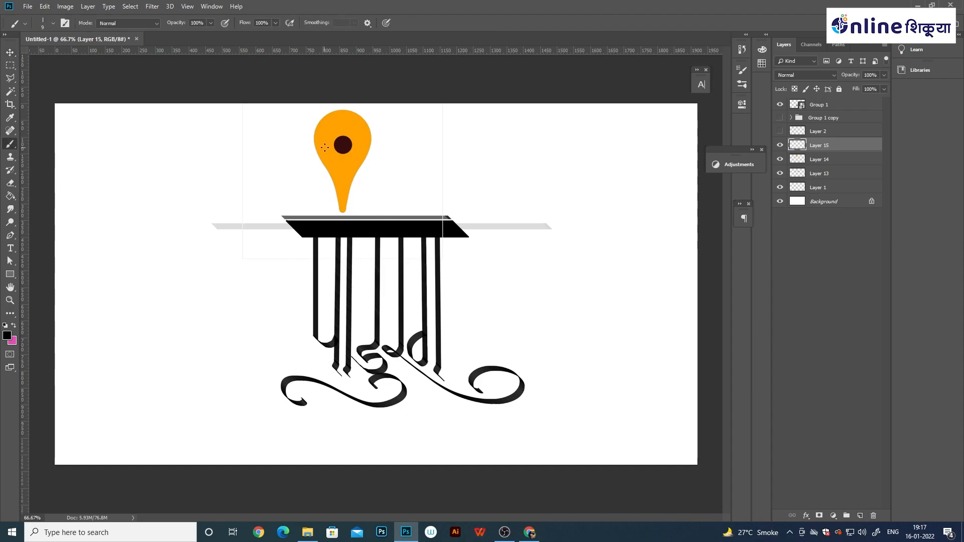
# - Move the tilak back beside the lettering and try a Magic Wand selection around it to catch the leftover frame
pyautogui.press('v')
pyautogui.moveTo(324, 147); pyautogui.dragTo(534, 223)
pyautogui.press('w')
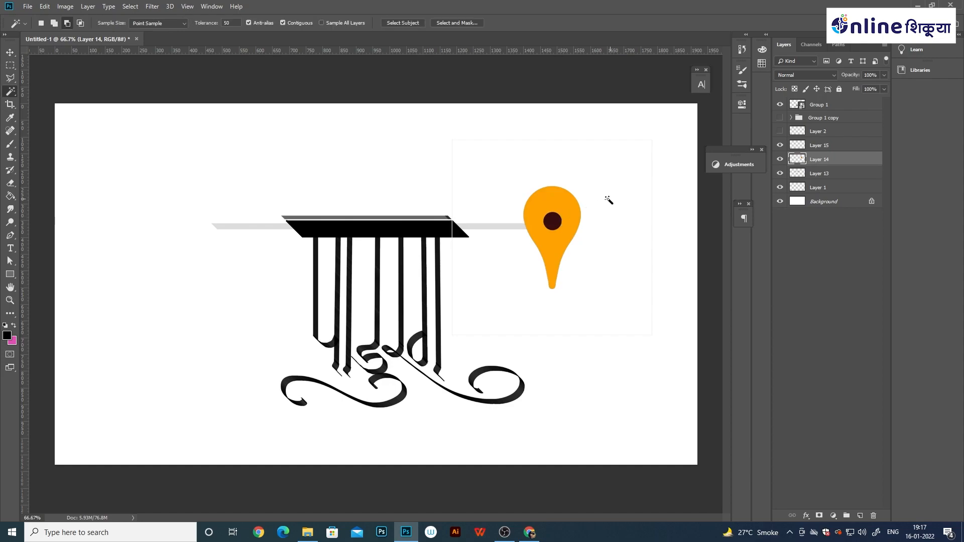
pyautogui.click(588, 211)
pyautogui.hotkey('ctrl', 'd')
# - Copy only the tilak shape to a new layer from a rectangular selection and remove Layer 14 with its leftover frame
pyautogui.click(10, 65)
pyautogui.moveTo(508, 175); pyautogui.dragTo(595, 298)
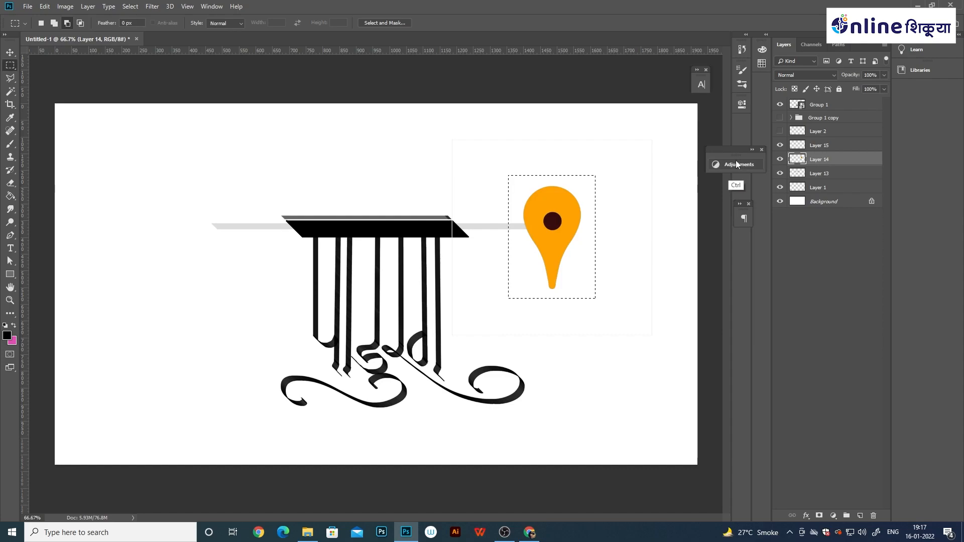
pyautogui.hotkey('ctrl', 'j')
pyautogui.click(838, 174)
pyautogui.press('Delete')
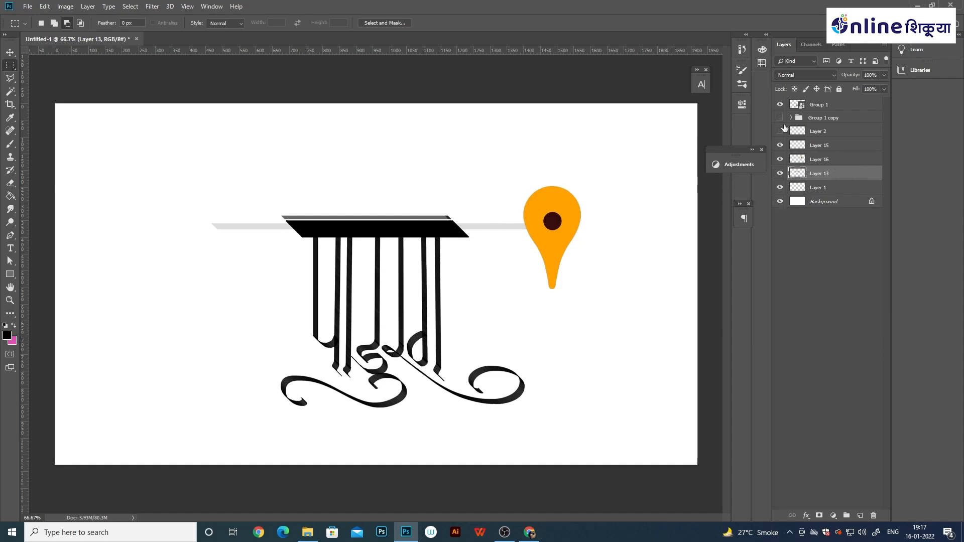
# - Place the cleaned tilak just above the left part of the headline bar and add a new layer above it
pyautogui.press('v')
pyautogui.moveTo(556, 208); pyautogui.dragTo(345, 128)
pyautogui.press('b')
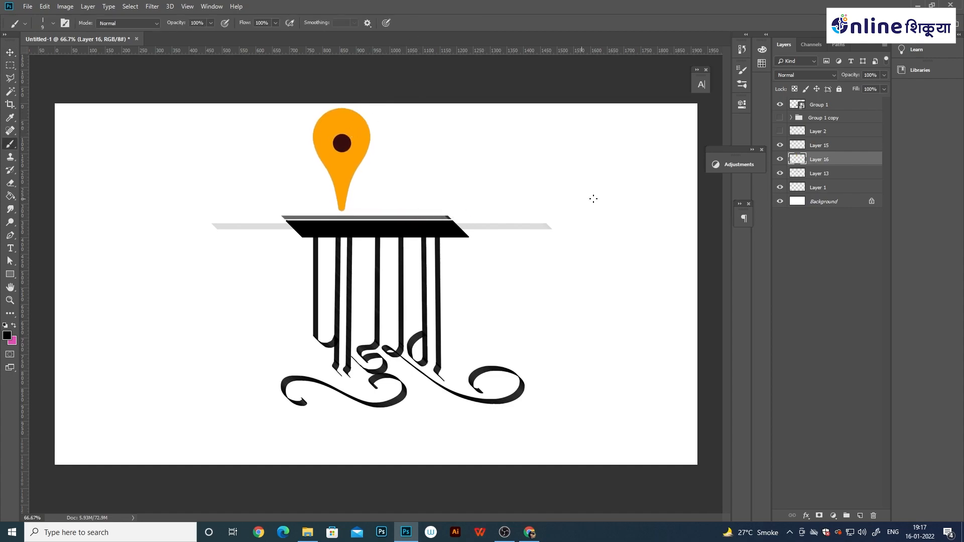
pyautogui.click(859, 516)
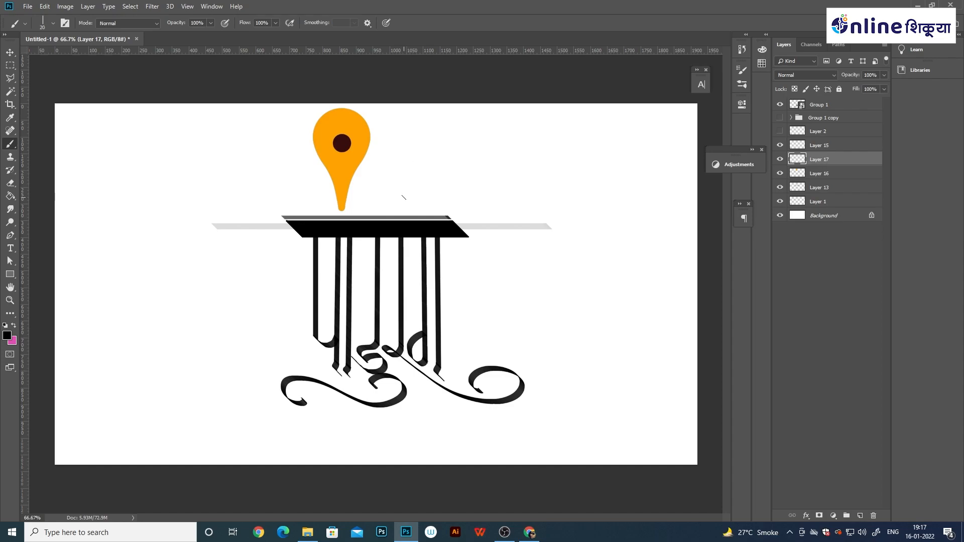
# - Paint a black diamond-shaped dot above the headline bar, right of the tilak, on Layer 17 with the 50 px flat brush
pyautogui.click(403, 206)
pyautogui.hotkey('ctrl', 'z')
pyautogui.moveTo(406, 198); pyautogui.dragTo(396, 211)
pyautogui.hotkey('ctrl', 'z')
pyautogui.moveTo(406, 195); pyautogui.dragTo(398, 207)
# - Hide Layer 1, which holds the light grey guide bar, keeping the Layer 13 headline bar visible
pyautogui.click(779, 188)
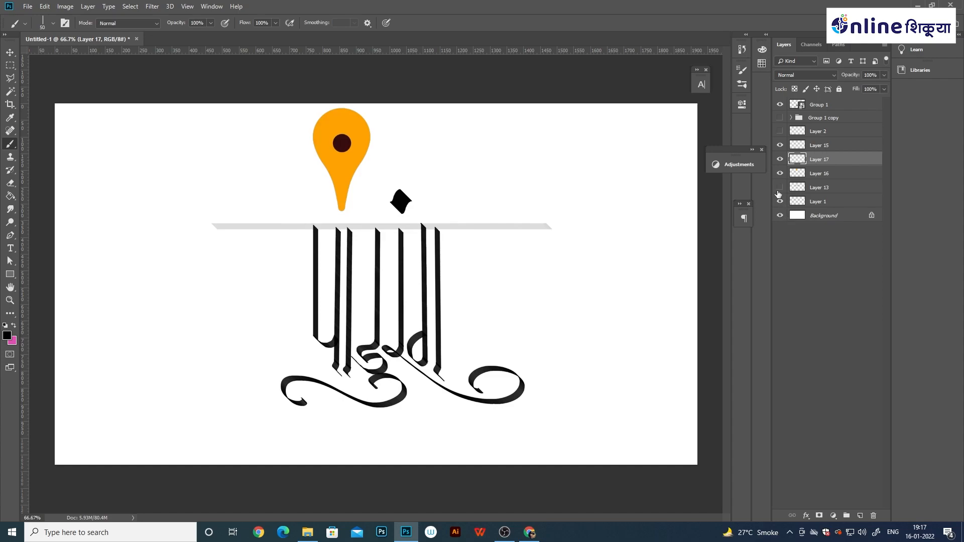
pyautogui.click(778, 190)
pyautogui.click(781, 202)
# - Select the tilak, dot, headline bar and lettering layers together and group them
pyautogui.press('v')
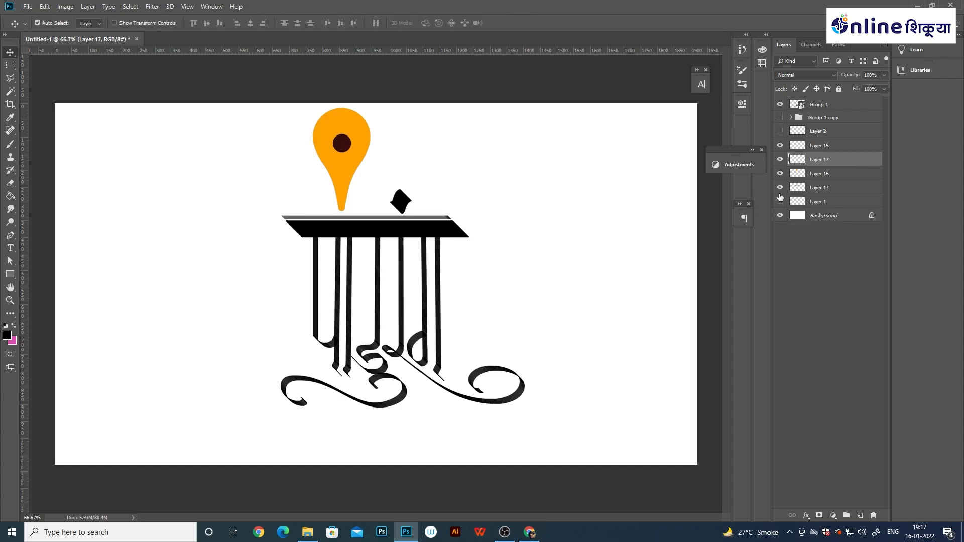
pyautogui.click(345, 144)
pyautogui.keyDown('shift'); pyautogui.click(400, 203); pyautogui.keyUp('shift')
pyautogui.keyDown('shift'); pyautogui.click(419, 226); pyautogui.keyUp('shift')
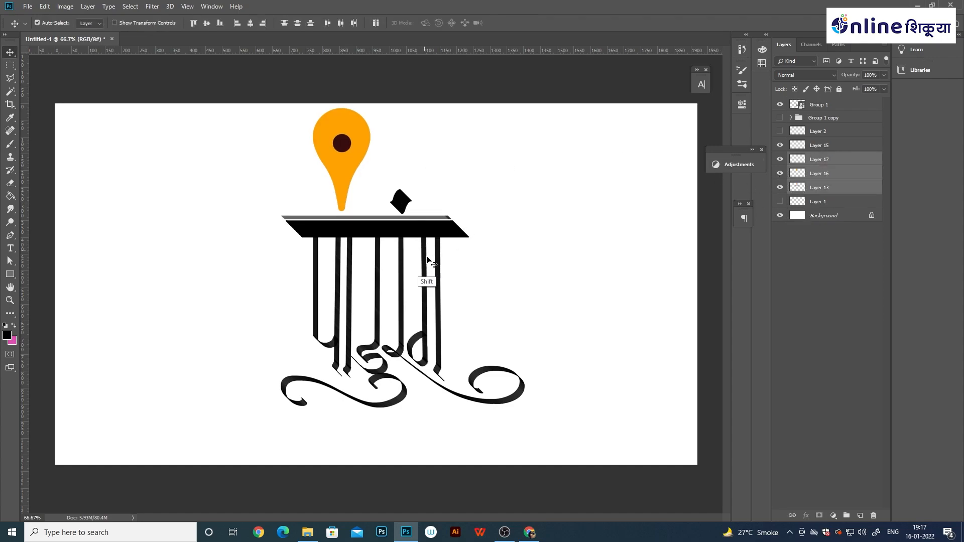
pyautogui.keyDown('shift'); pyautogui.click(424, 257); pyautogui.keyUp('shift')
pyautogui.moveTo(425, 257)
pyautogui.mouseDown()
pyautogui.moveTo(461, 272)
pyautogui.moveTo(425, 257)
pyautogui.mouseUp()
pyautogui.hotkey('ctrl', 'g')
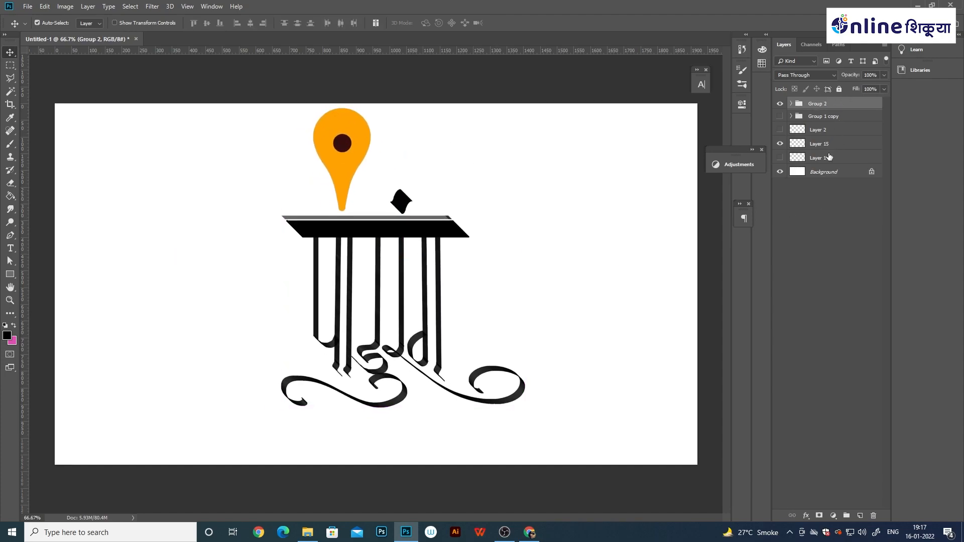
# - Fill the Background layer with the black foreground colour
pyautogui.doubleClick(826, 172)
pyautogui.click(560, 179)
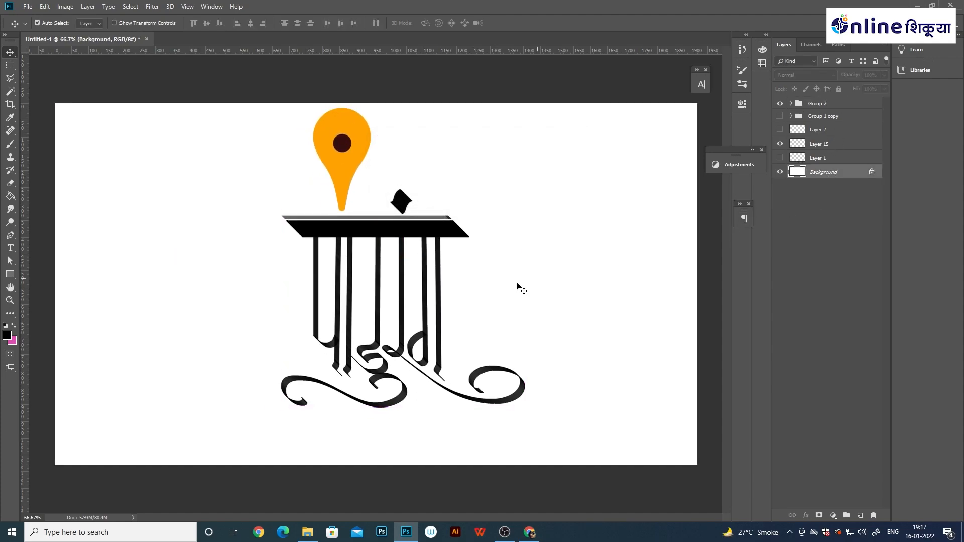
pyautogui.press('g')
pyautogui.click(266, 304)
# - Duplicate Group 2 as Group 2 copy, hide the original group, and expand the copy to identify its tilak layer
pyautogui.click(843, 104)
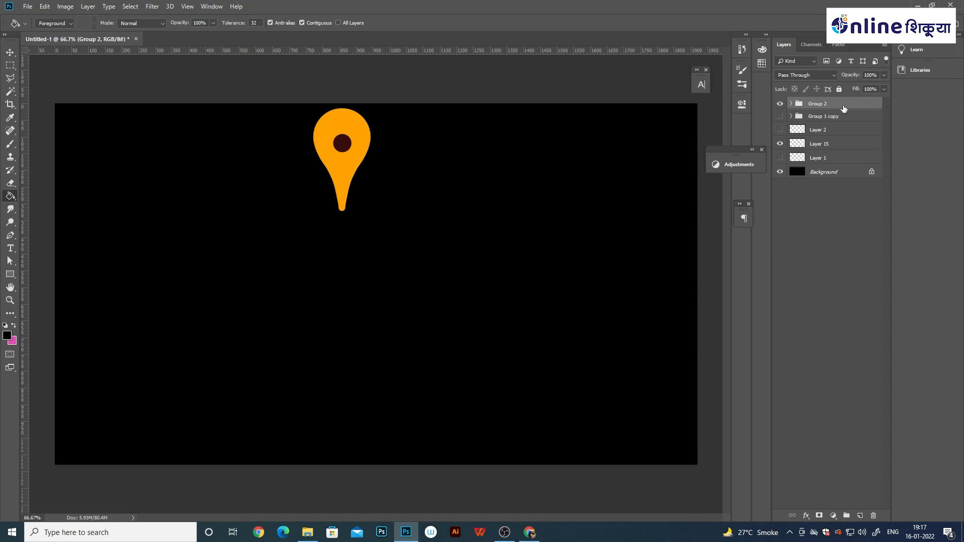
pyautogui.rightClick(850, 107)
pyautogui.click(868, 134)
pyautogui.click(565, 149)
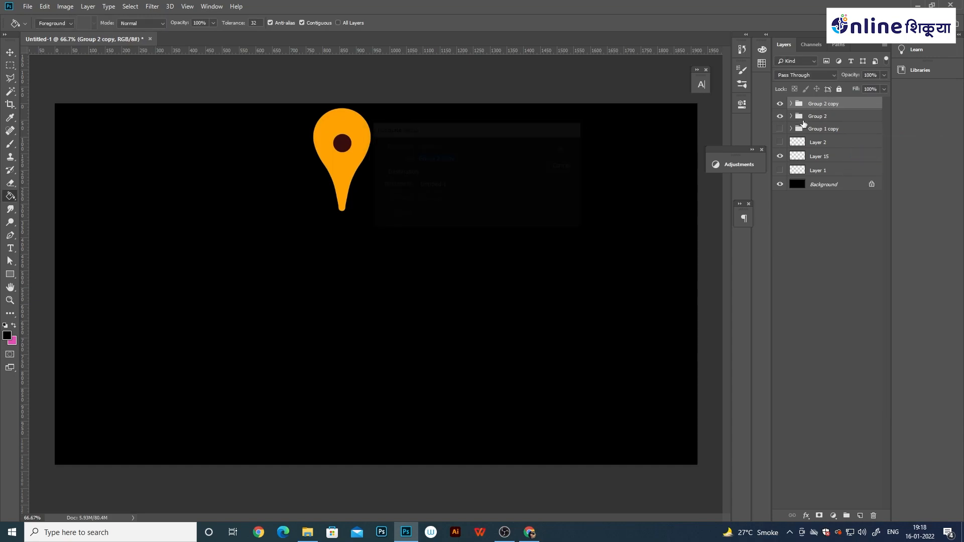
pyautogui.click(791, 103)
pyautogui.click(780, 145)
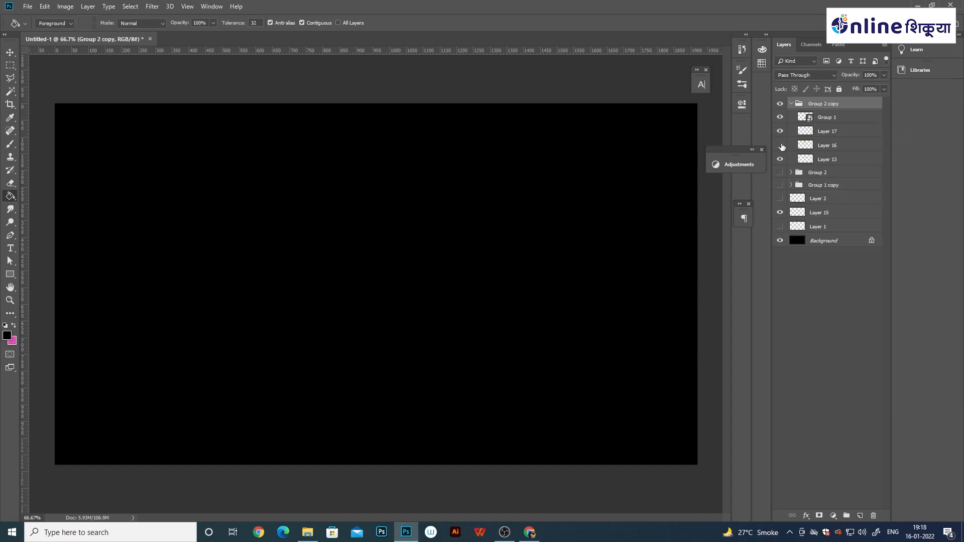
pyautogui.click(780, 145)
# - Convert the lettering, dot and headline bar layers in Group 2 copy into one smart object, leaving out the tilak
pyautogui.click(827, 159)
pyautogui.keyDown('shift'); pyautogui.click(827, 131); pyautogui.keyUp('shift')
pyautogui.keyDown('shift'); pyautogui.click(828, 116); pyautogui.keyUp('shift')
pyautogui.rightClick(828, 116)
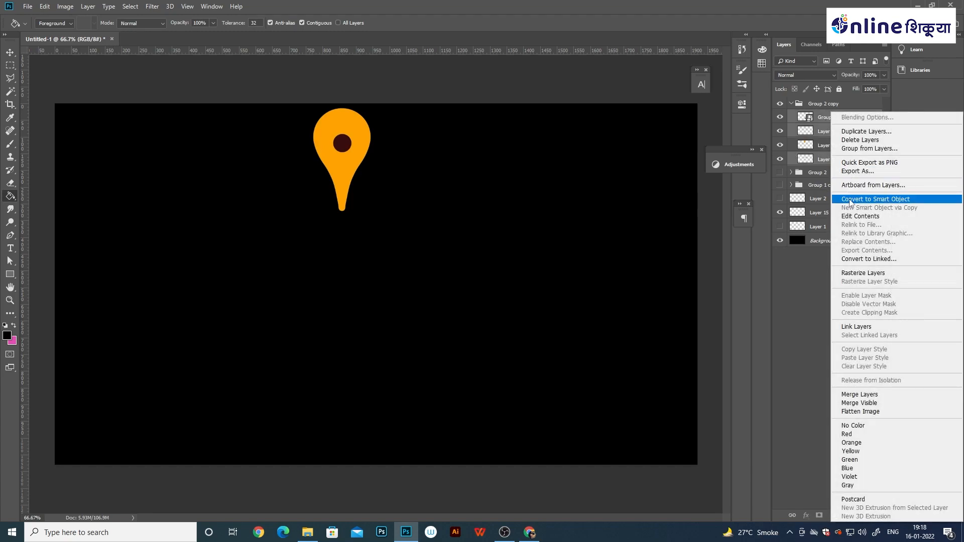
pyautogui.click(852, 201)
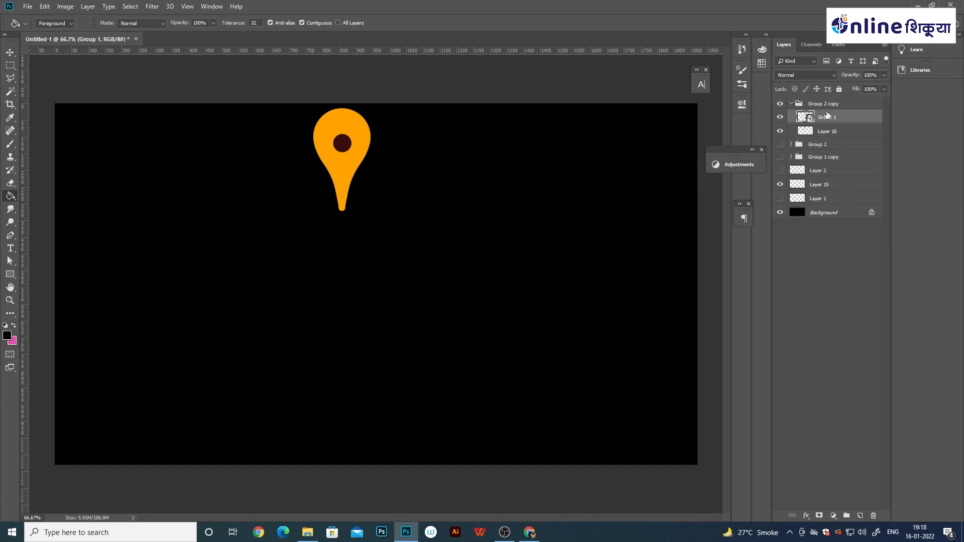
# - Enable a Color Overlay on the Group 1 smart object and open its overlay colour for editing
pyautogui.doubleClick(856, 121)
pyautogui.click(578, 300)
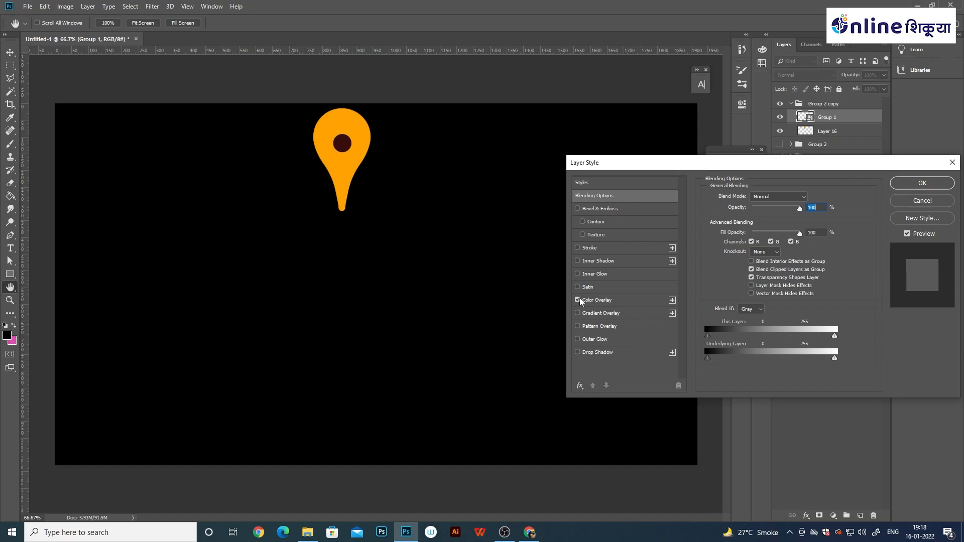
pyautogui.click(813, 201)
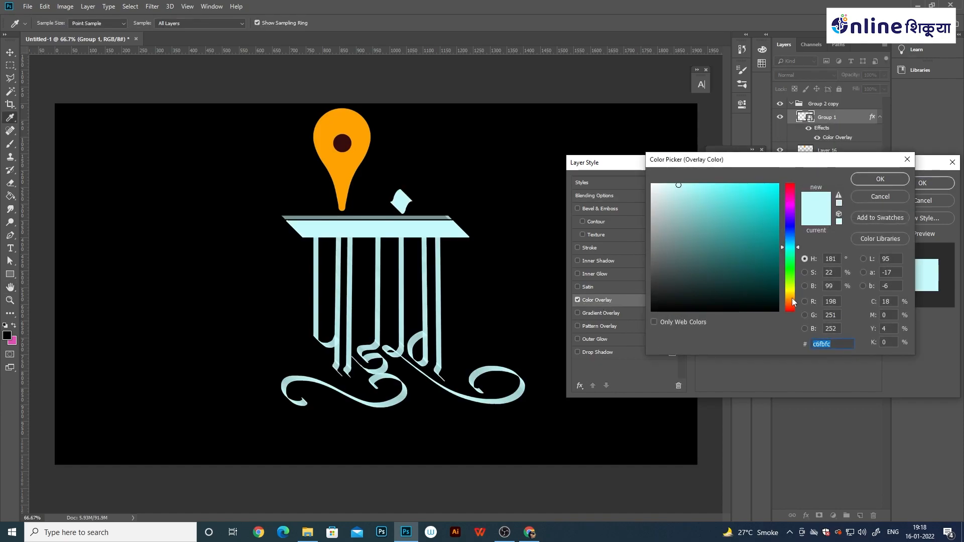
# - Try yellow (ffde00), orange (ff8a00) and white (ffffff) as the lettering's overlay colour
pyautogui.moveTo(792, 298); pyautogui.dragTo(790, 293)
pyautogui.moveTo(722, 185); pyautogui.dragTo(778, 183)
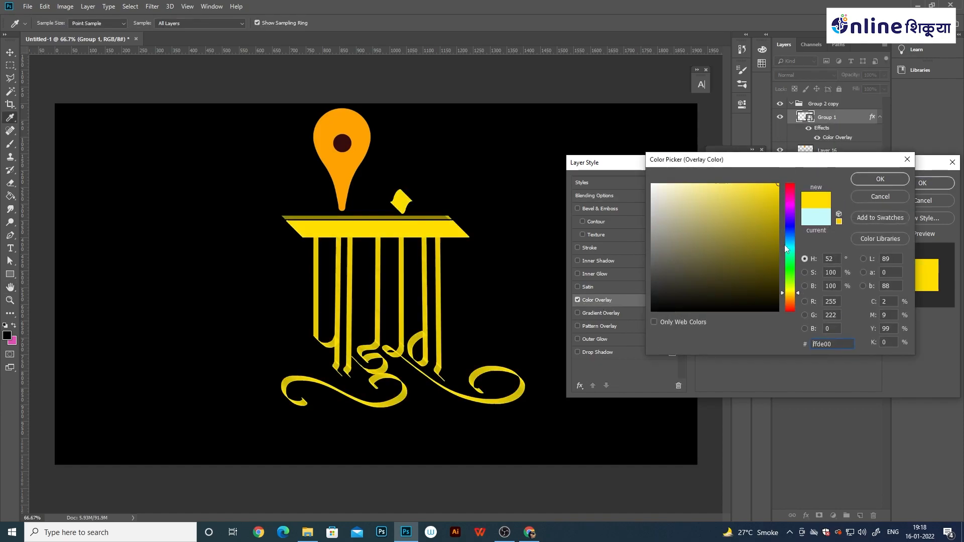
pyautogui.click(789, 296)
pyautogui.click(789, 301)
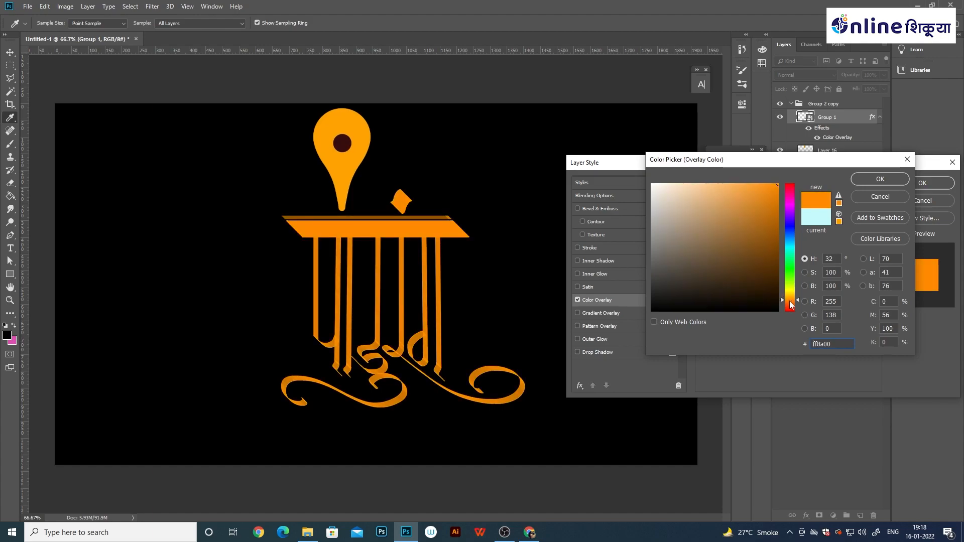
pyautogui.click(790, 250)
pyautogui.moveTo(739, 241); pyautogui.dragTo(650, 183)
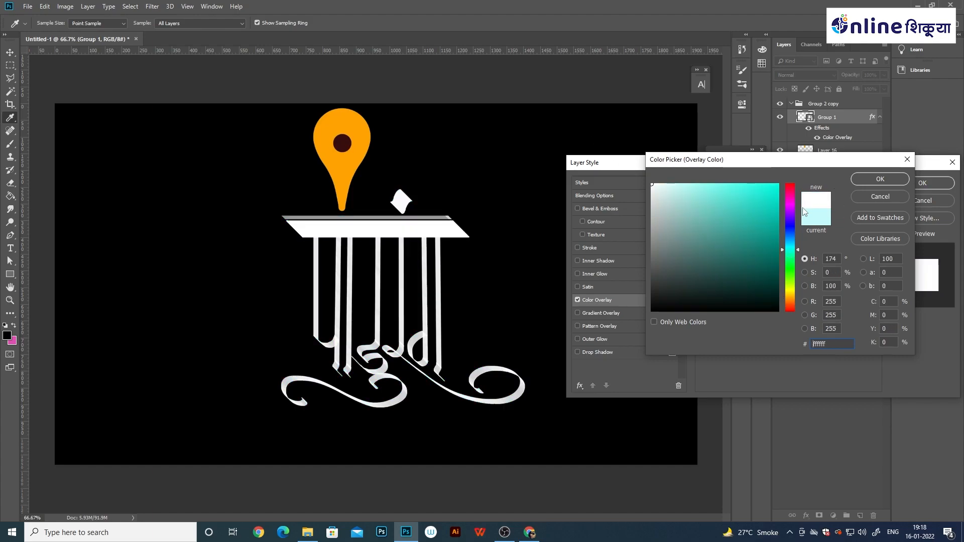
# - Try dark red (b11133) and some warmer hues as the lettering's overlay colour
pyautogui.click(789, 295)
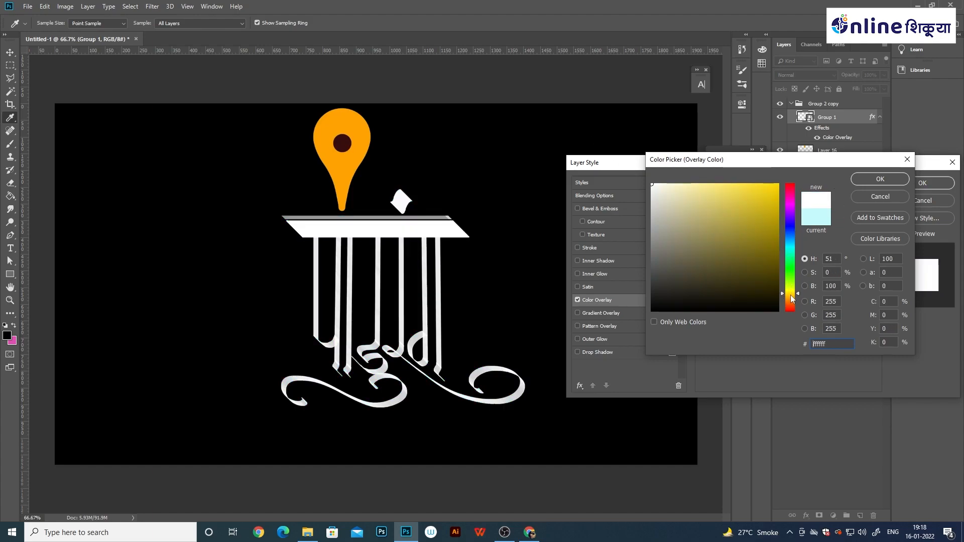
pyautogui.click(790, 188)
pyautogui.click(773, 184)
pyautogui.click(768, 223)
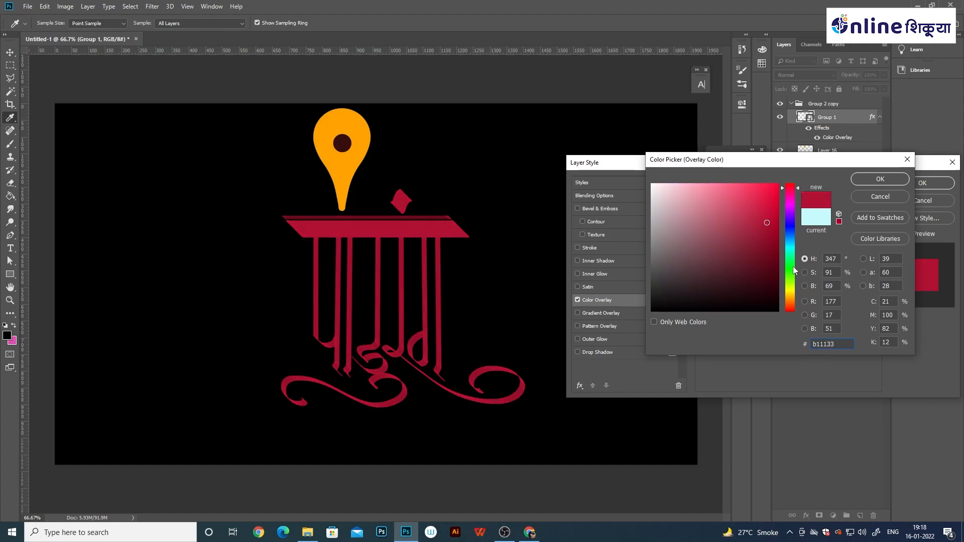
pyautogui.click(793, 289)
pyautogui.click(792, 304)
pyautogui.moveTo(792, 307); pyautogui.dragTo(790, 296)
# - Set the lettering's overlay colour to white (ffffff) and apply the layer style
pyautogui.click(816, 218)
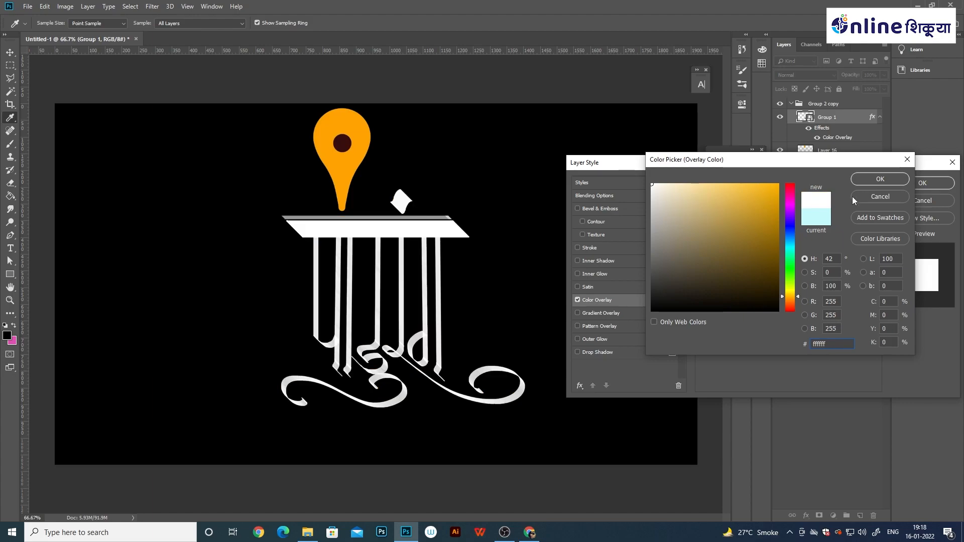
pyautogui.click(862, 179)
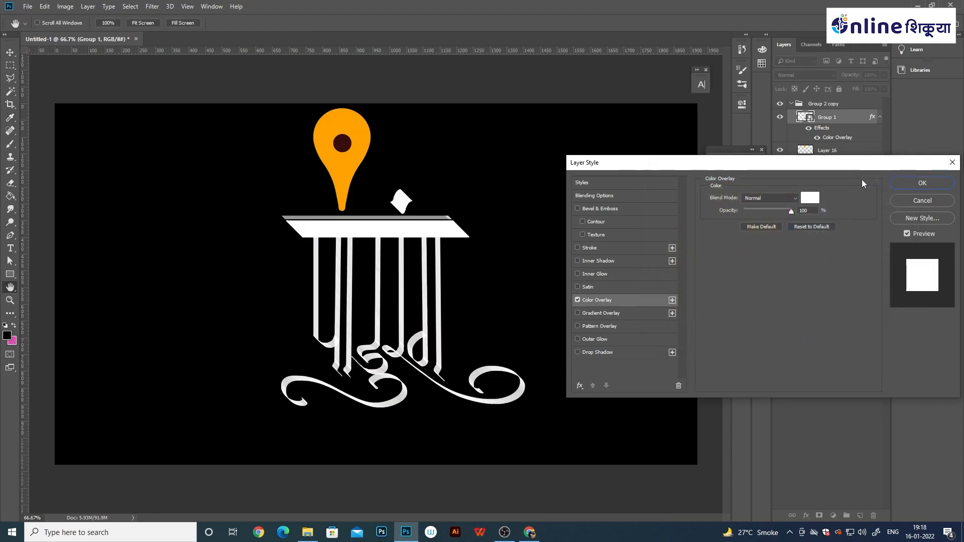
pyautogui.click(908, 187)
# - Enable Bevel & Emboss on the Group 1 lettering as a smooth Outer Bevel with 230% depth
pyautogui.press('v')
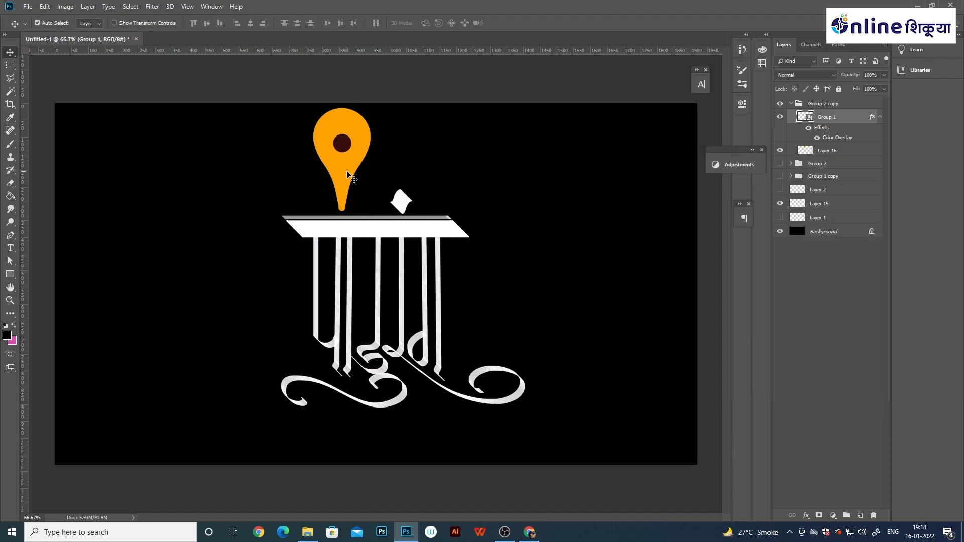
pyautogui.moveTo(350, 176)
pyautogui.mouseDown()
pyautogui.moveTo(402, 175)
pyautogui.moveTo(334, 170)
pyautogui.moveTo(347, 175)
pyautogui.mouseUp()
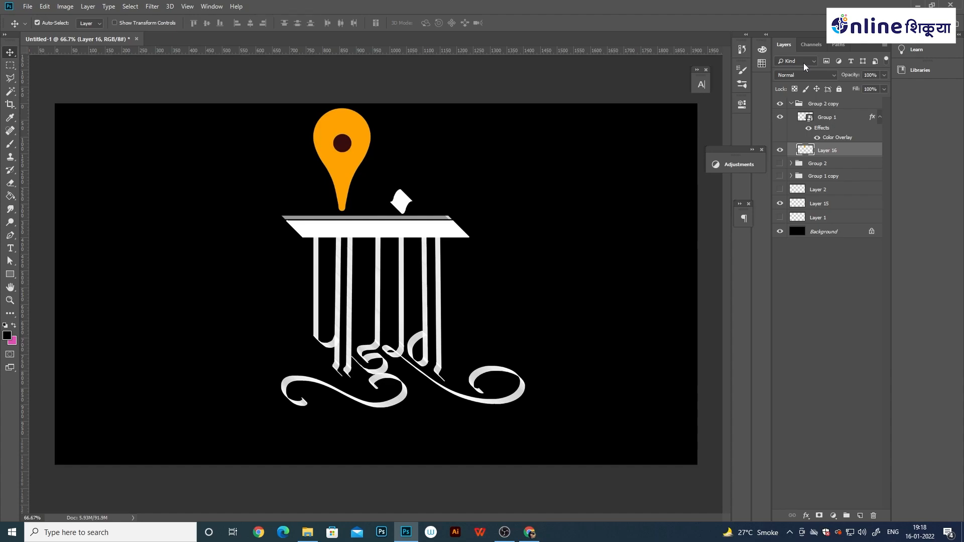
pyautogui.click(844, 120)
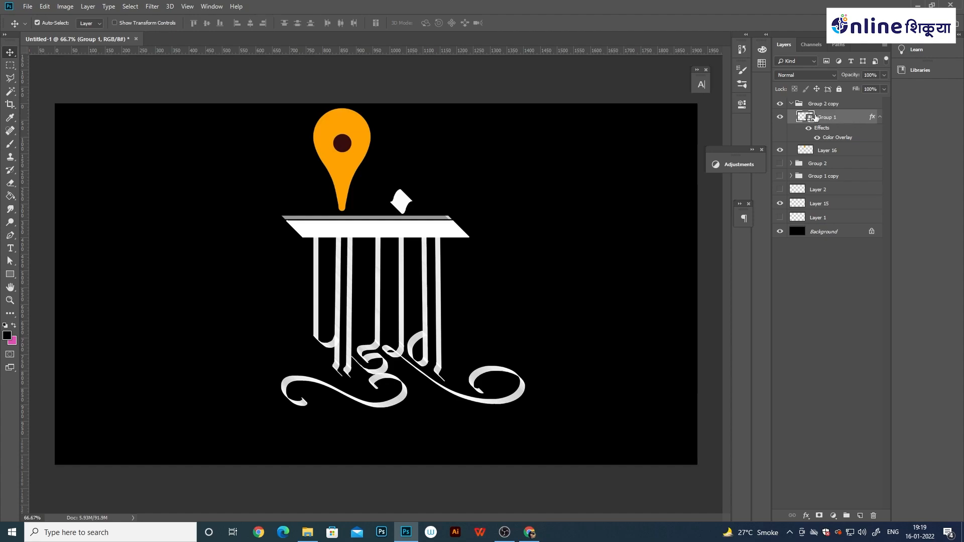
pyautogui.doubleClick(858, 121)
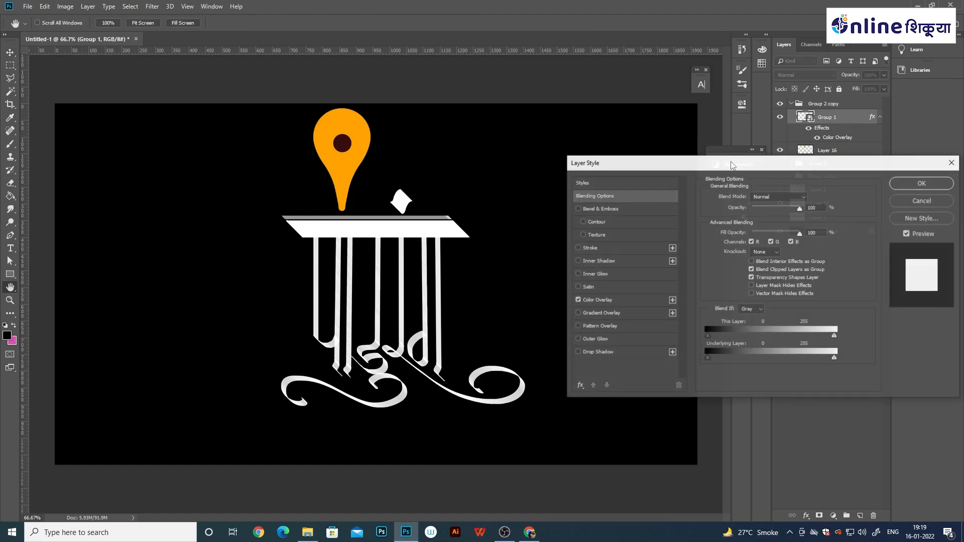
pyautogui.click(577, 209)
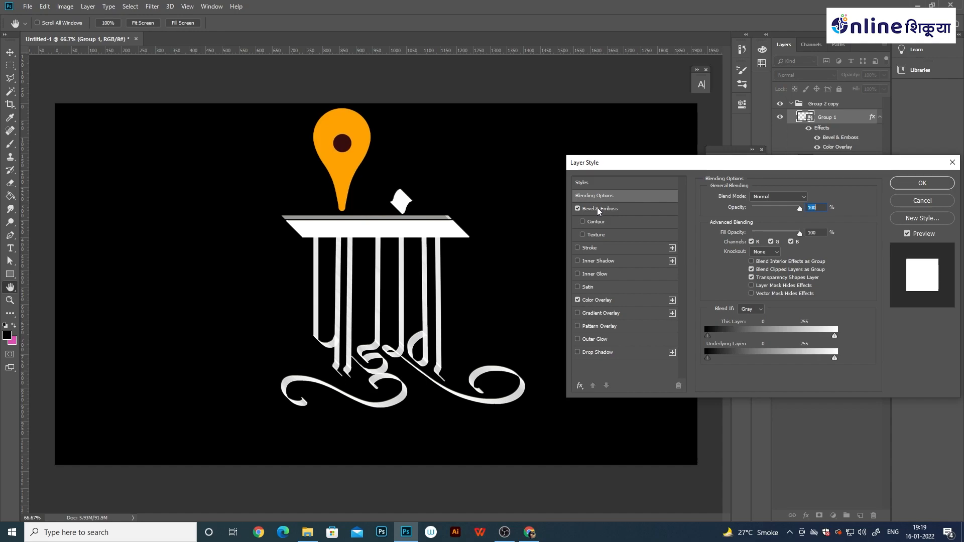
pyautogui.click(607, 209)
pyautogui.moveTo(762, 220); pyautogui.dragTo(761, 224)
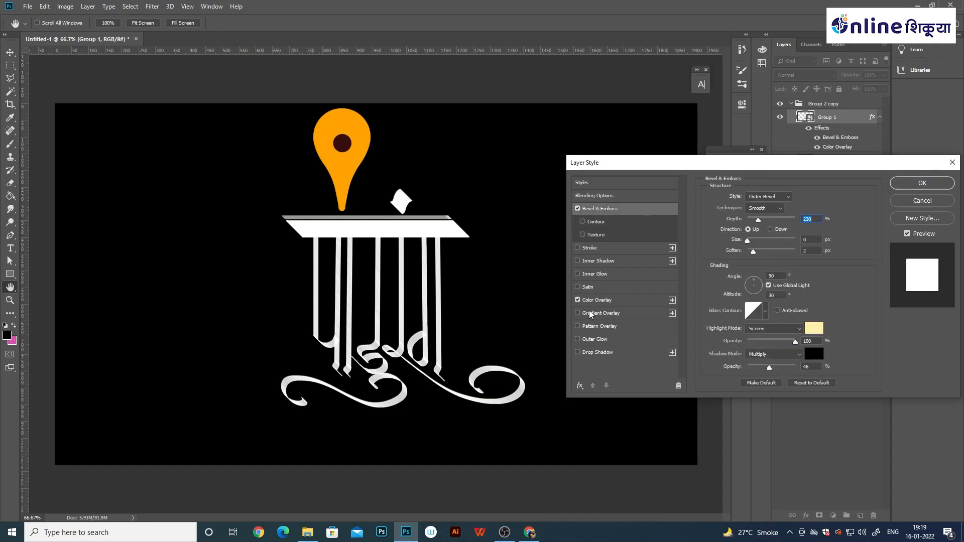
# - Replace the lettering's Color Overlay with a Gradient Overlay based on the Black, White preset
pyautogui.click(603, 300)
pyautogui.click(608, 314)
pyautogui.click(578, 300)
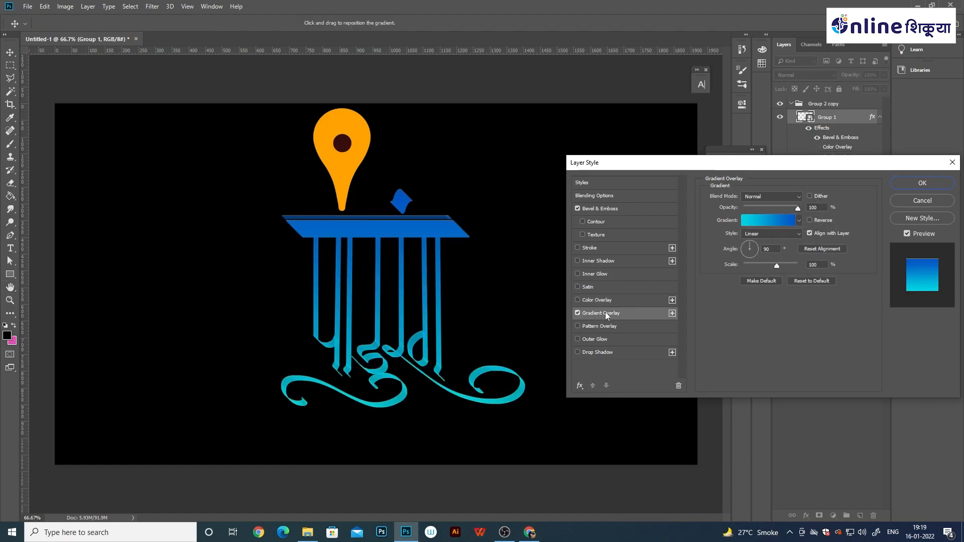
pyautogui.click(768, 220)
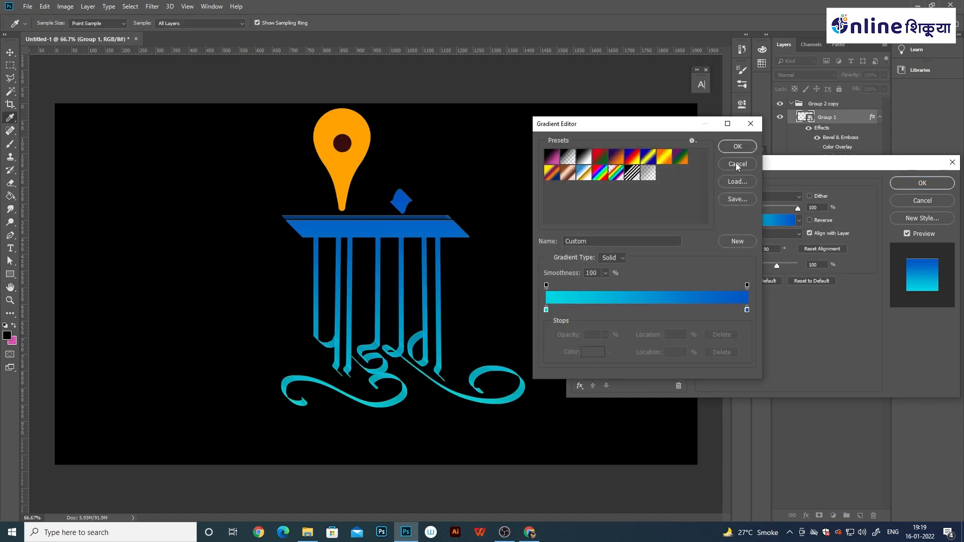
pyautogui.click(663, 160)
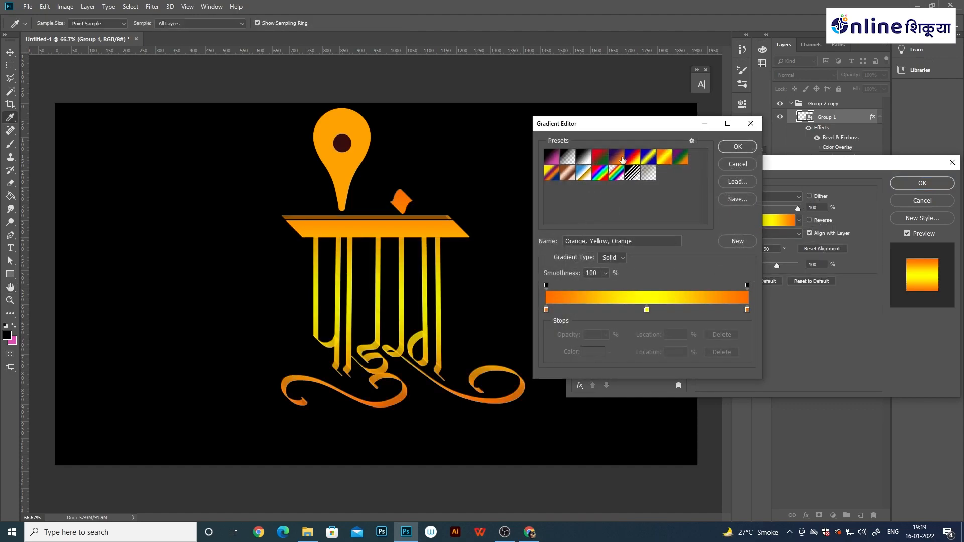
pyautogui.click(585, 160)
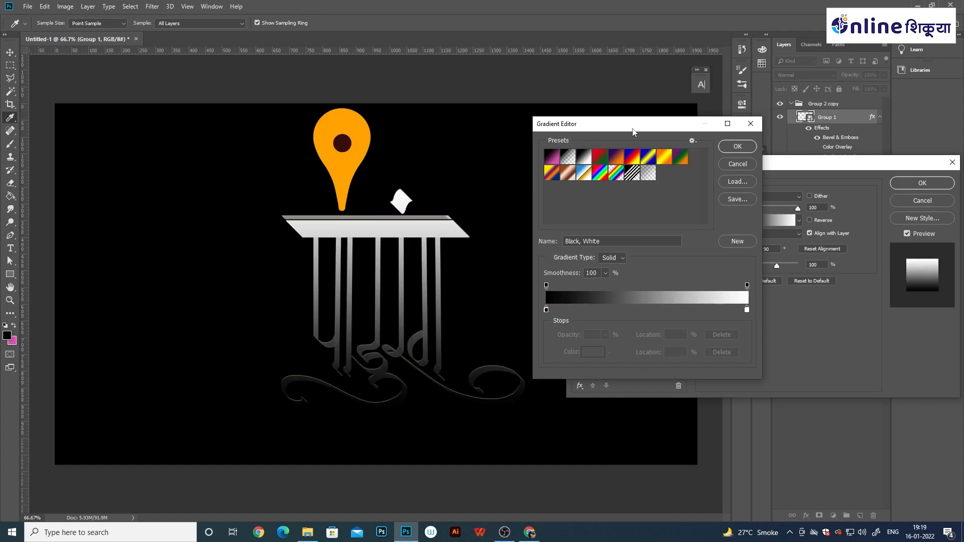
# - Recolour the gradient's black stop to warm grey (828074) and duplicate it at 37% location
pyautogui.doubleClick(546, 310)
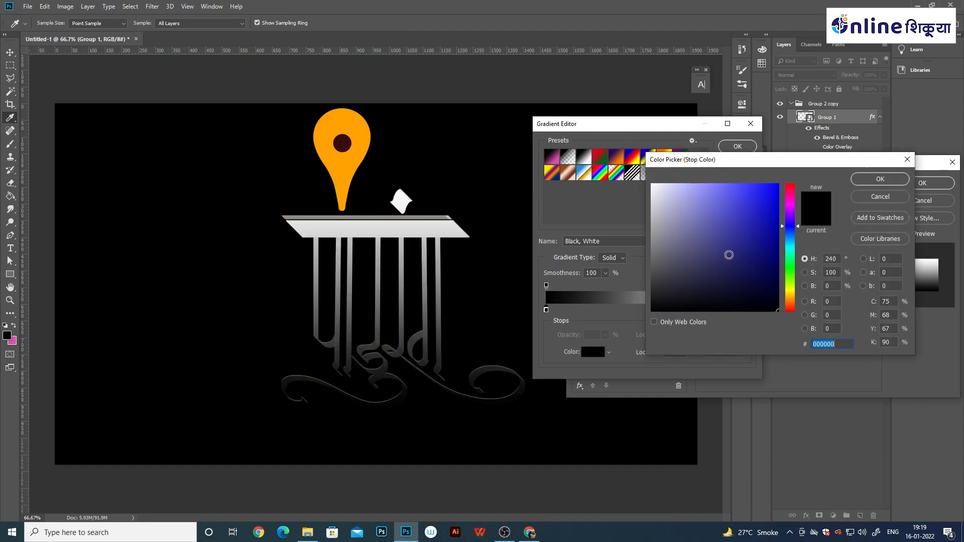
pyautogui.click(651, 219)
pyautogui.click(685, 226)
pyautogui.moveTo(790, 302); pyautogui.dragTo(791, 294)
pyautogui.moveTo(682, 229); pyautogui.dragTo(660, 238)
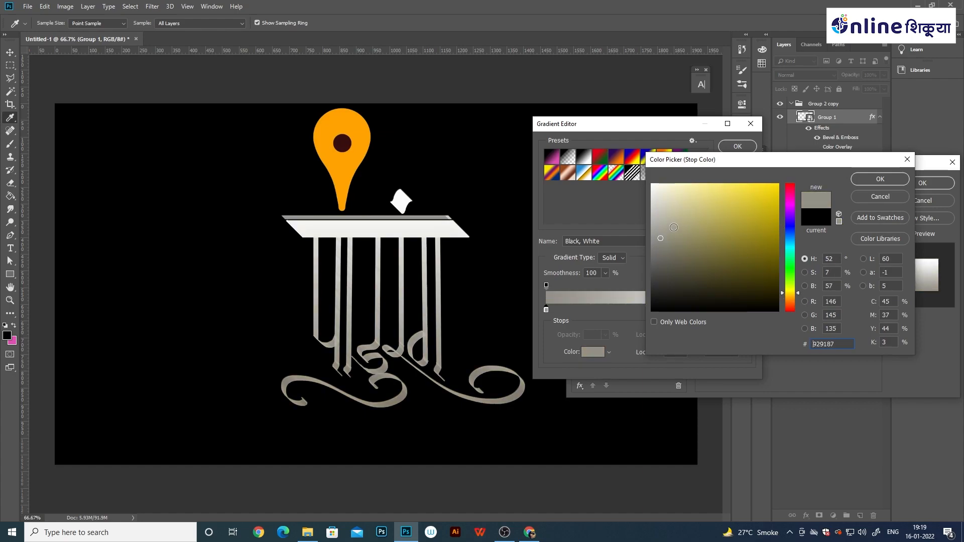
pyautogui.click(879, 179)
pyautogui.moveTo(547, 309); pyautogui.dragTo(621, 311)
# - Set the gradient's starting colour stop to a light grey
pyautogui.click(546, 310)
pyautogui.click(594, 354)
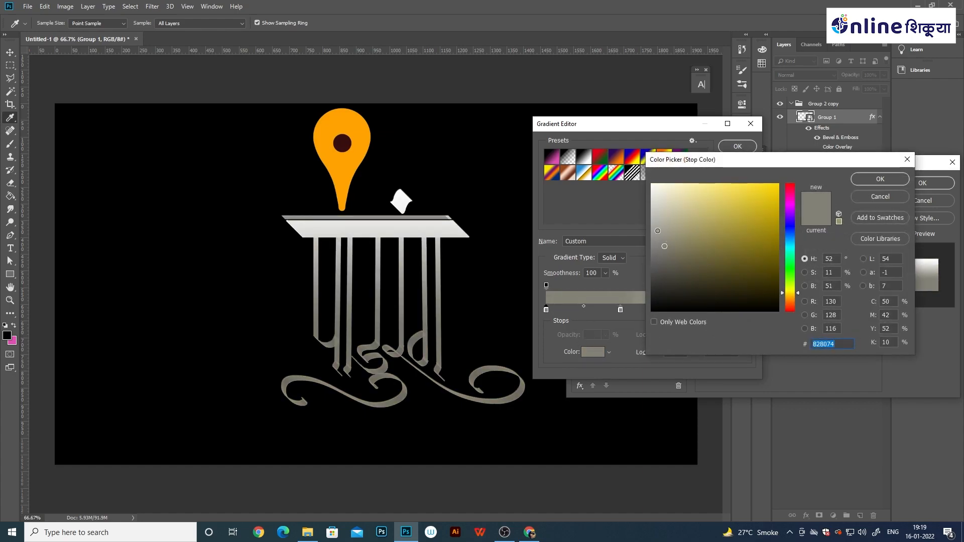
pyautogui.click(652, 187)
pyautogui.click(652, 208)
pyautogui.click(879, 179)
# - Darken the gradient's middle stop at 37% to a deeper grey and accept the gradient
pyautogui.click(621, 310)
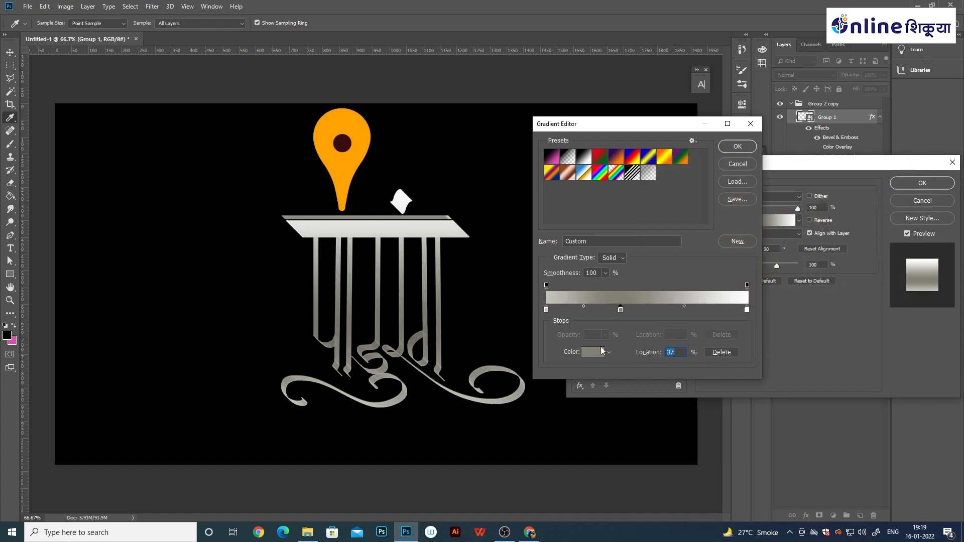
pyautogui.click(593, 352)
pyautogui.click(663, 257)
pyautogui.click(865, 180)
pyautogui.click(737, 146)
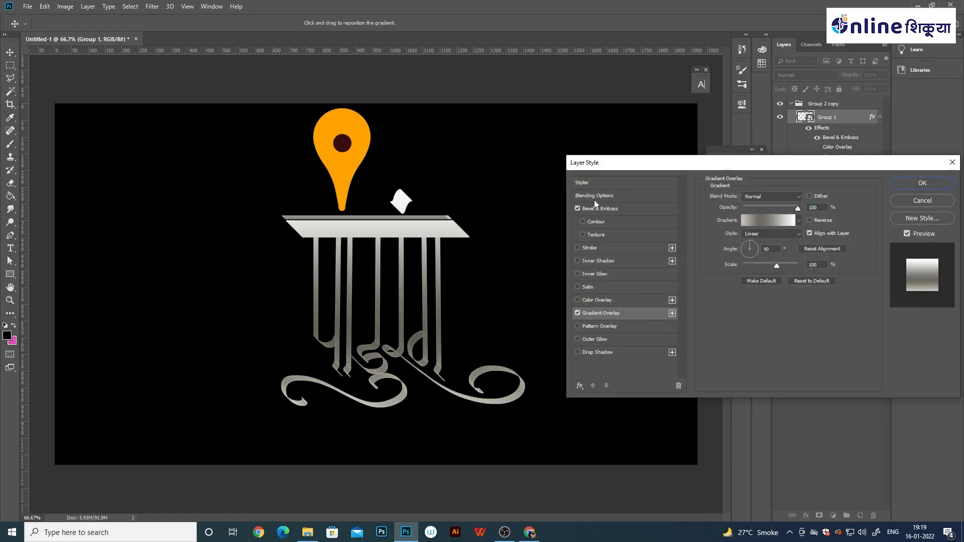
# - Change the bevel's highlight colour to a muted blue
pyautogui.click(599, 208)
pyautogui.click(814, 327)
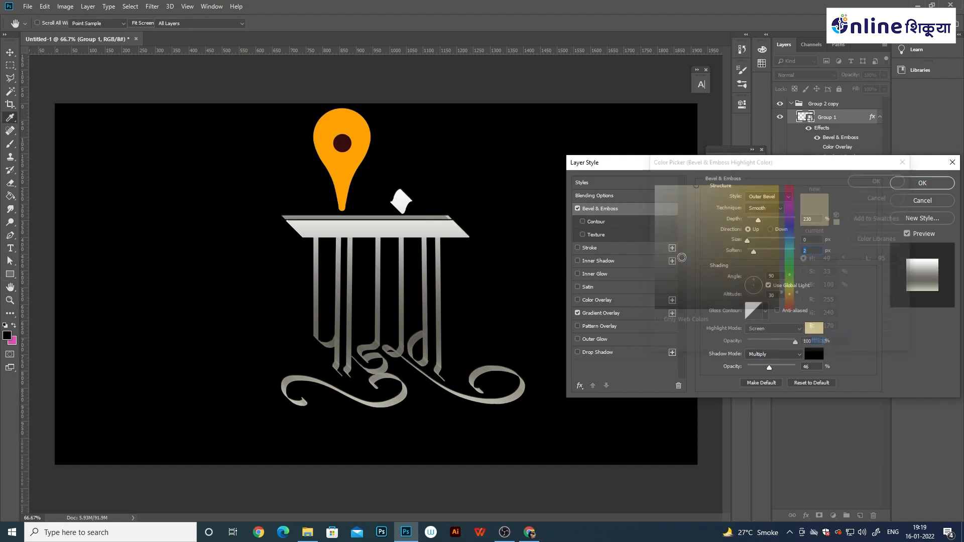
pyautogui.click(711, 243)
pyautogui.moveTo(790, 300); pyautogui.dragTo(792, 243)
pyautogui.click(881, 181)
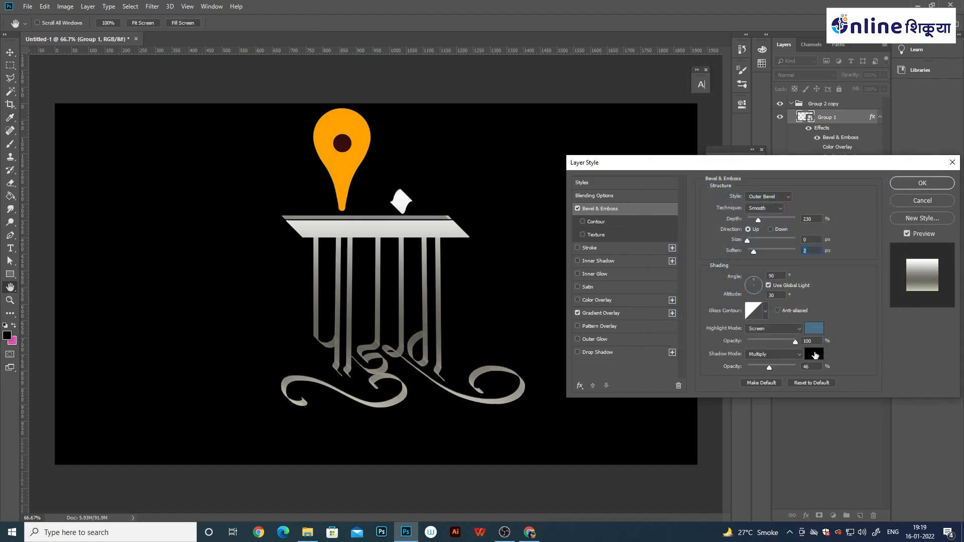
# - Change the bevel's shadow colour to a medium teal green
pyautogui.click(814, 355)
pyautogui.moveTo(794, 234); pyautogui.dragTo(790, 261)
pyautogui.moveTo(698, 266); pyautogui.dragTo(721, 236)
pyautogui.moveTo(792, 278); pyautogui.dragTo(791, 258)
pyautogui.click(880, 179)
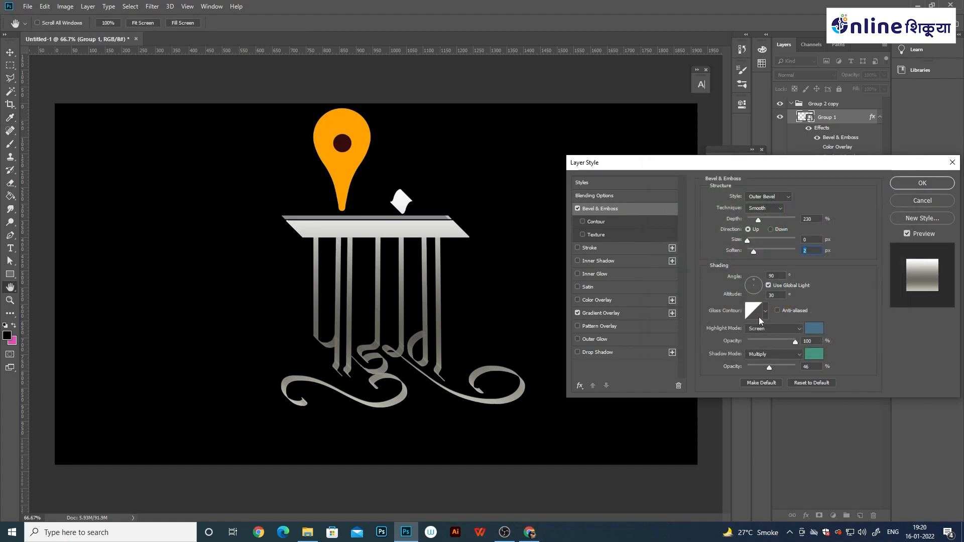
# - Set the bevel's shadow mode to Normal at 100% opacity and its size to 4 px
pyautogui.click(768, 329)
pyautogui.click(762, 355)
pyautogui.click(761, 355)
pyautogui.click(764, 351)
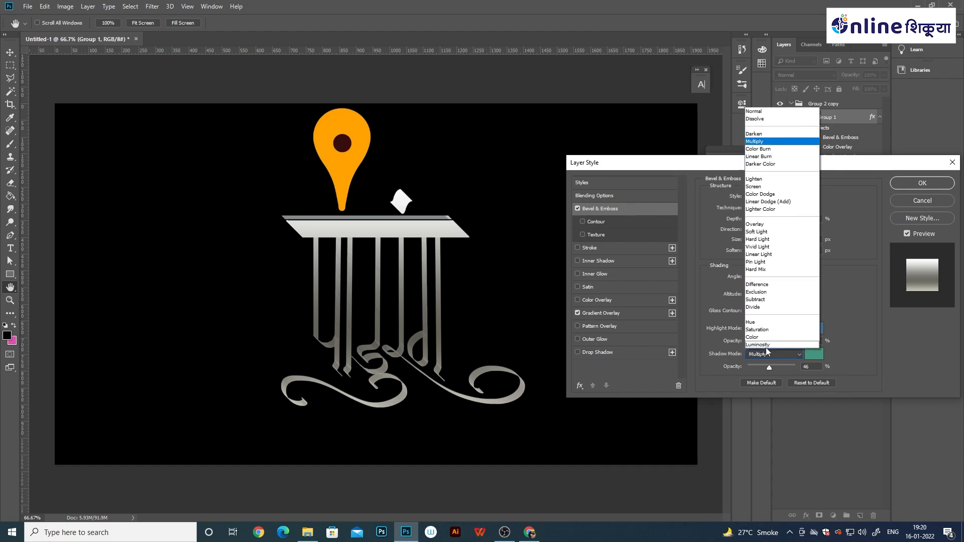
pyautogui.click(771, 113)
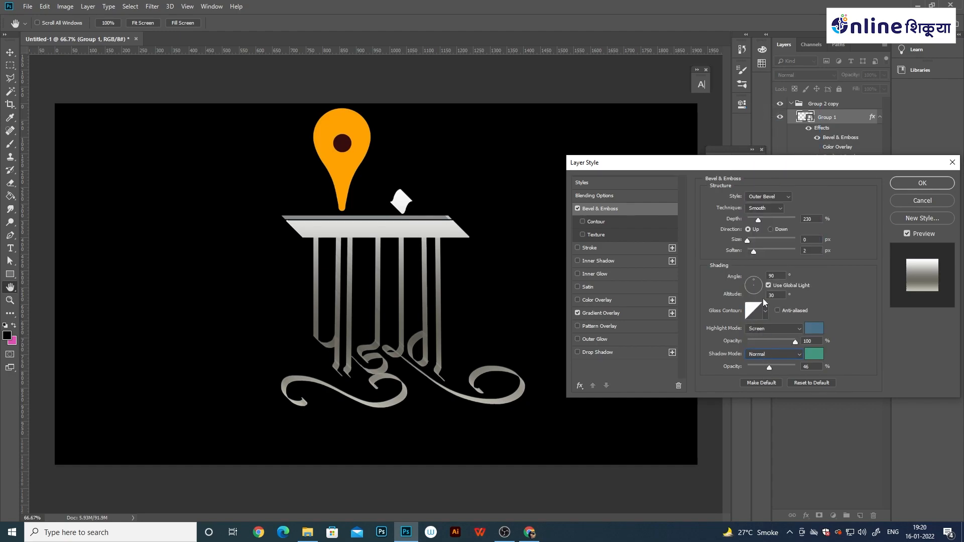
pyautogui.moveTo(767, 369); pyautogui.dragTo(831, 358)
pyautogui.moveTo(747, 238)
pyautogui.mouseDown()
pyautogui.moveTo(760, 240)
pyautogui.moveTo(751, 245)
pyautogui.mouseUp()
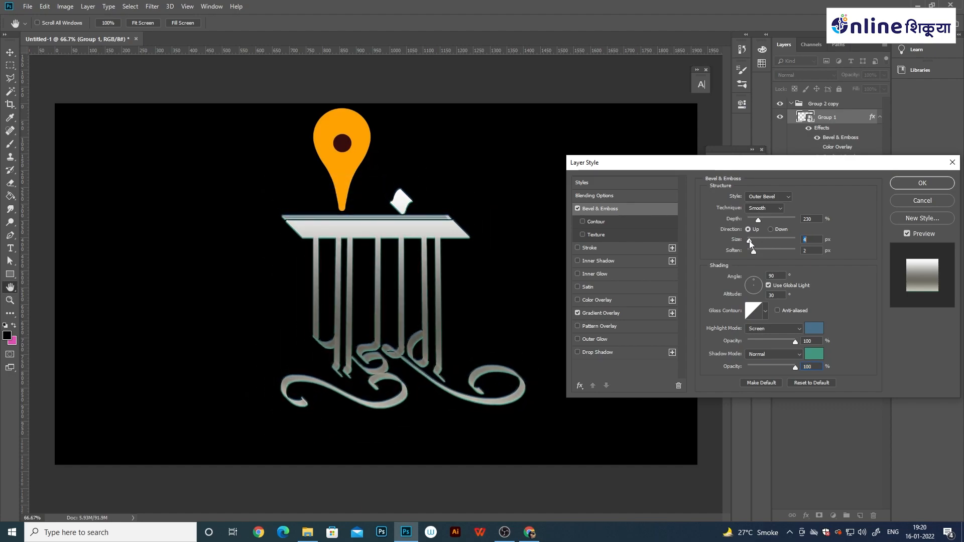
# - Try the Color Overlay, Satin and bevel Contour effects on the lettering, switching each off again
pyautogui.click(578, 300)
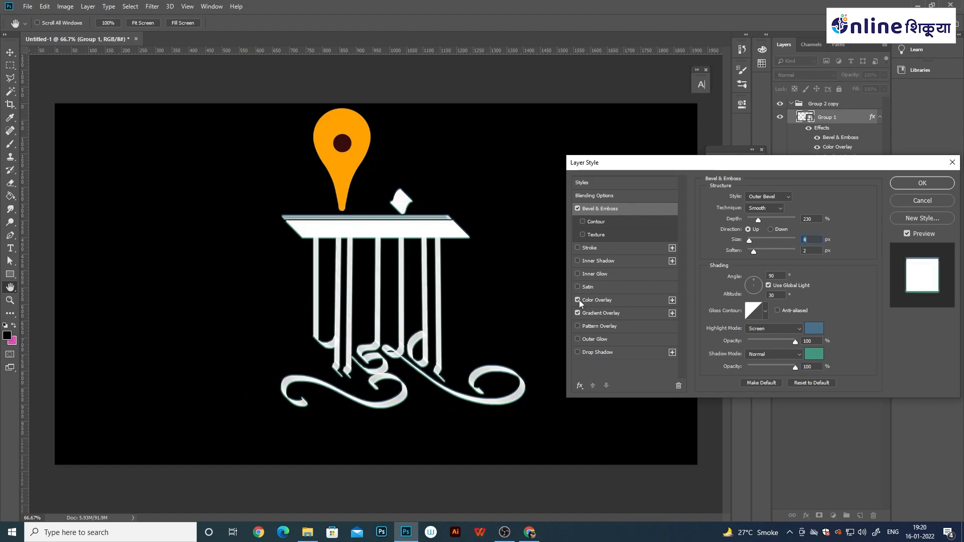
pyautogui.click(578, 300)
pyautogui.click(578, 287)
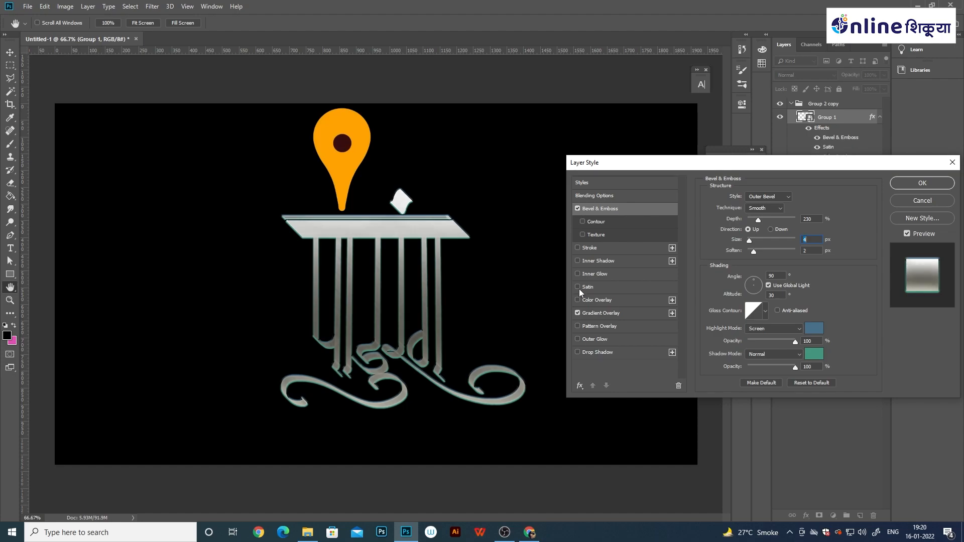
pyautogui.click(578, 287)
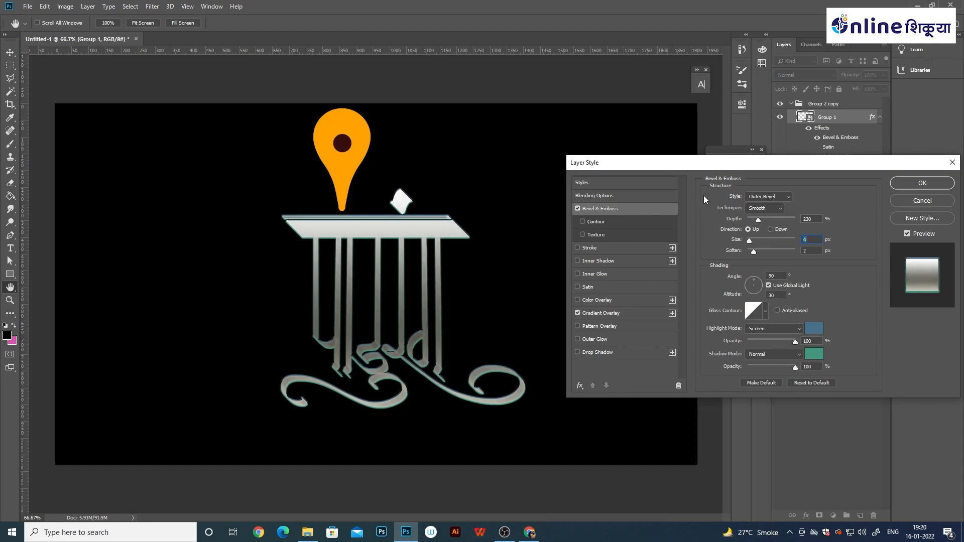
pyautogui.click(593, 222)
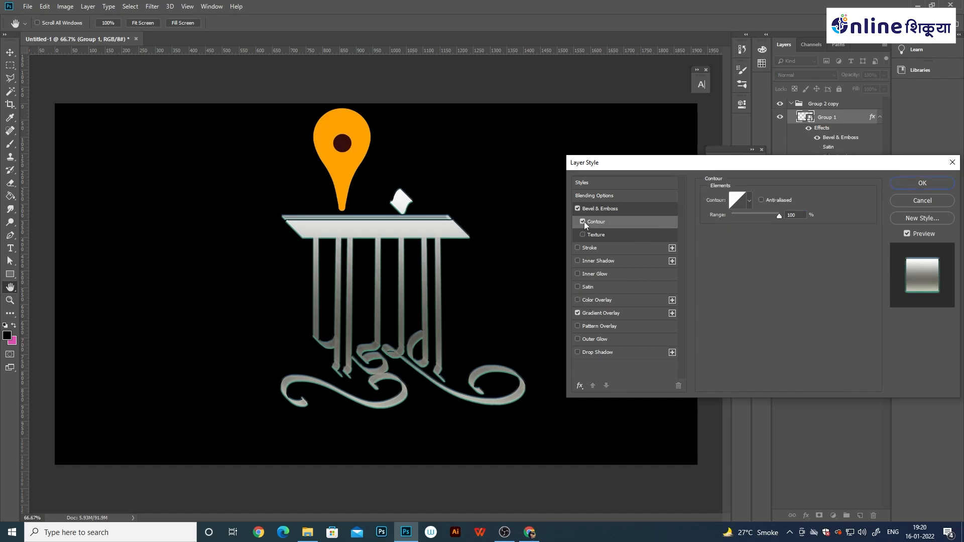
pyautogui.click(583, 221)
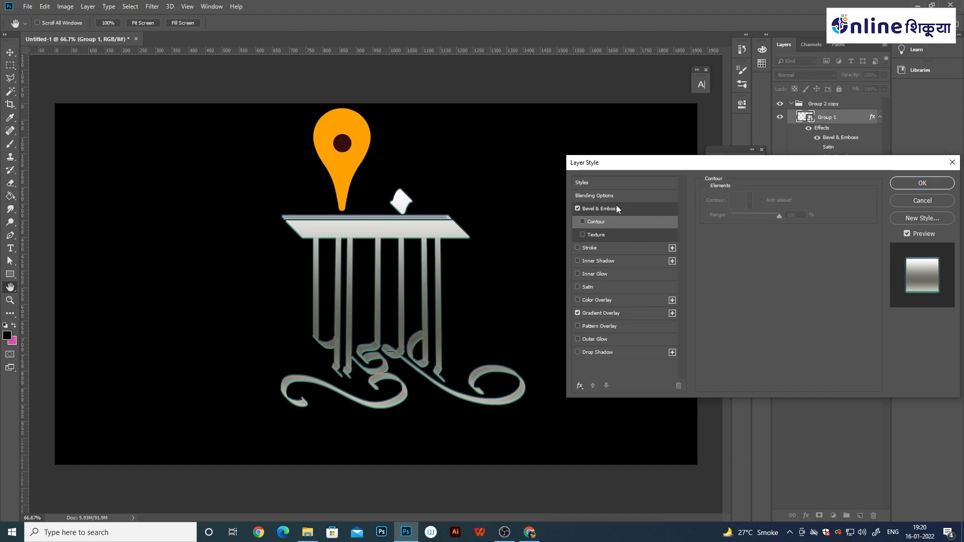
# - Enable a Stroke and a bevel Contour with 19% range and a custom curve point at 64% input, 84% output
pyautogui.click(578, 248)
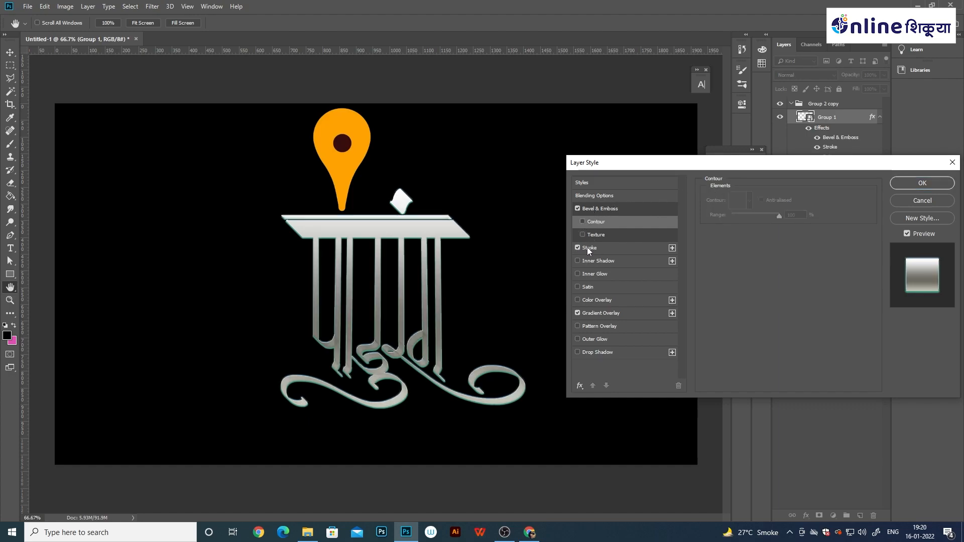
pyautogui.click(589, 249)
pyautogui.moveTo(742, 195); pyautogui.dragTo(744, 198)
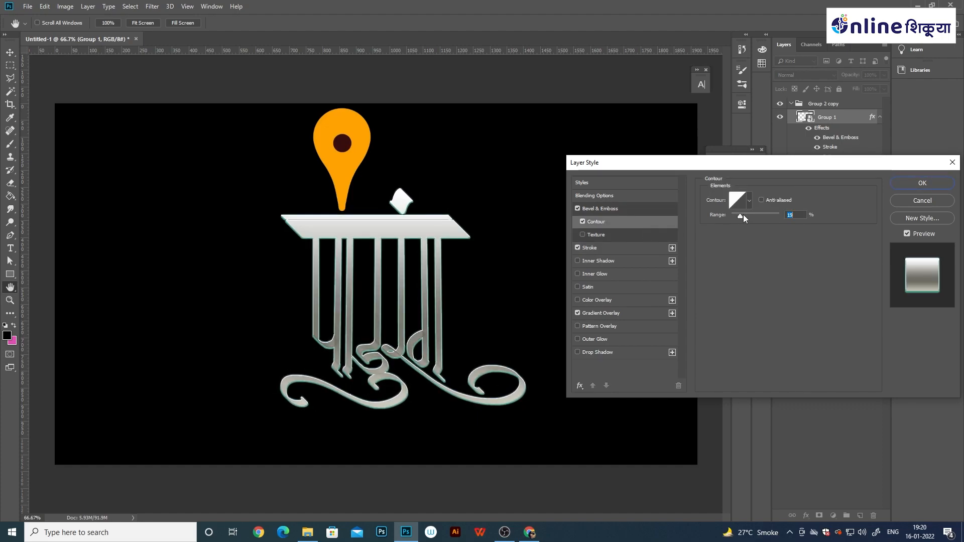
pyautogui.click(738, 199)
pyautogui.moveTo(695, 271); pyautogui.dragTo(708, 230)
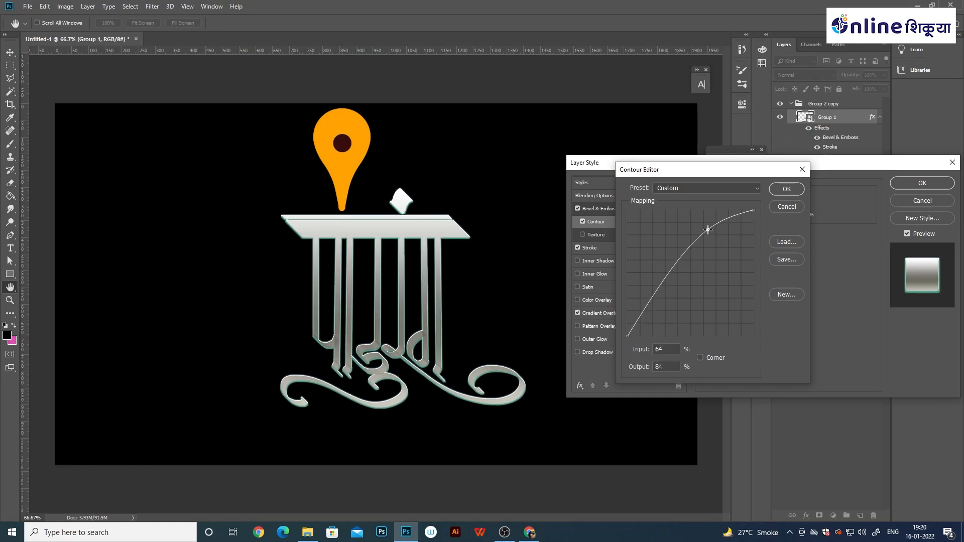
pyautogui.click(786, 190)
# - Add a grainy pattern Texture to the bevel with 65% scale and -95% depth
pyautogui.click(597, 234)
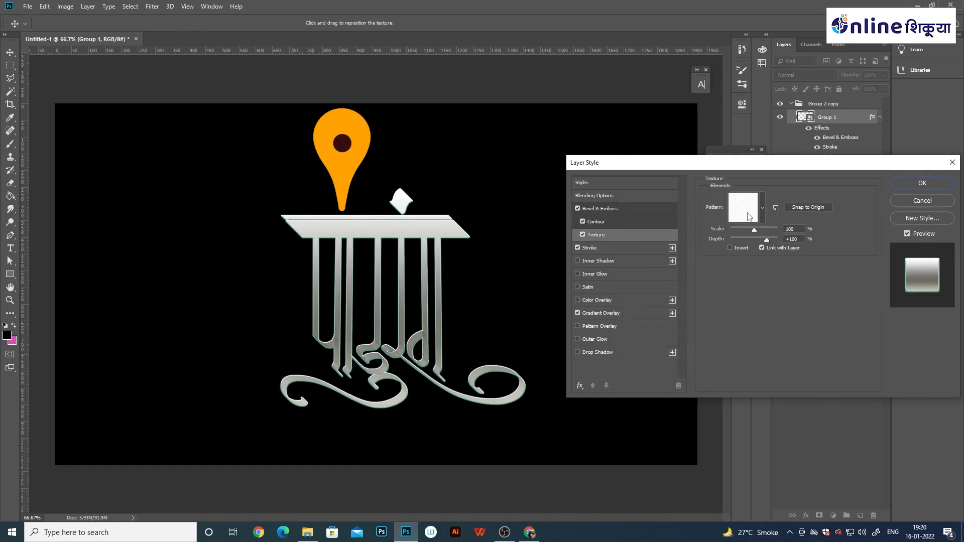
pyautogui.click(762, 208)
pyautogui.click(753, 240)
pyautogui.moveTo(753, 240); pyautogui.dragTo(741, 235)
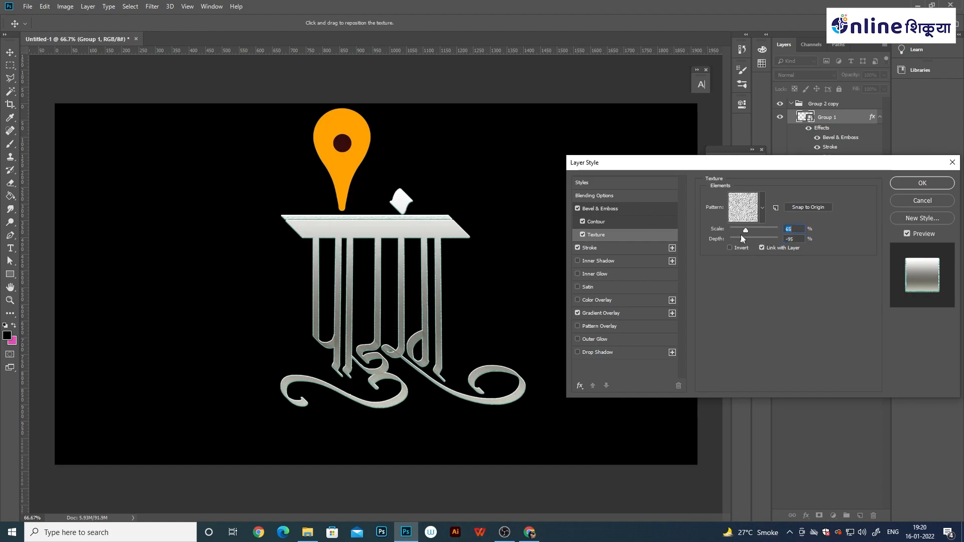
# - Enable an Inner Shadow on the lettering and raise its opacity to 100%
pyautogui.click(578, 261)
pyautogui.click(592, 261)
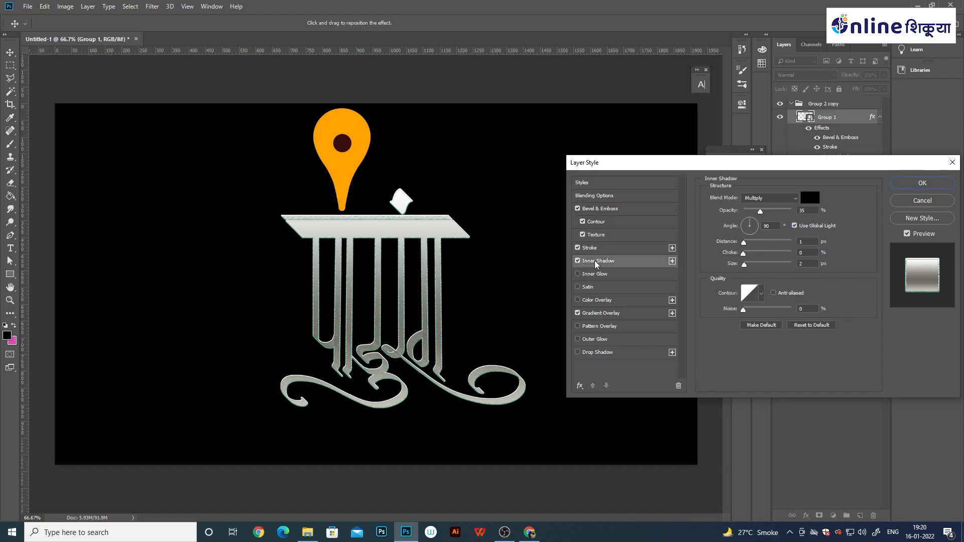
pyautogui.moveTo(760, 211); pyautogui.dragTo(801, 215)
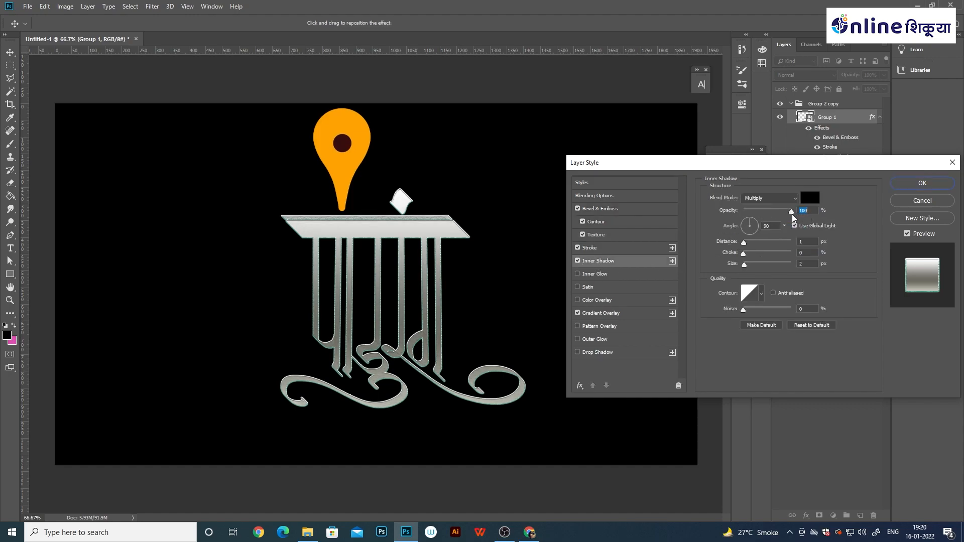
pyautogui.moveTo(744, 243)
pyautogui.mouseDown()
pyautogui.moveTo(755, 245)
pyautogui.moveTo(743, 245)
pyautogui.mouseUp()
# - Try the bevel's Down direction and return it to Up
pyautogui.click(647, 209)
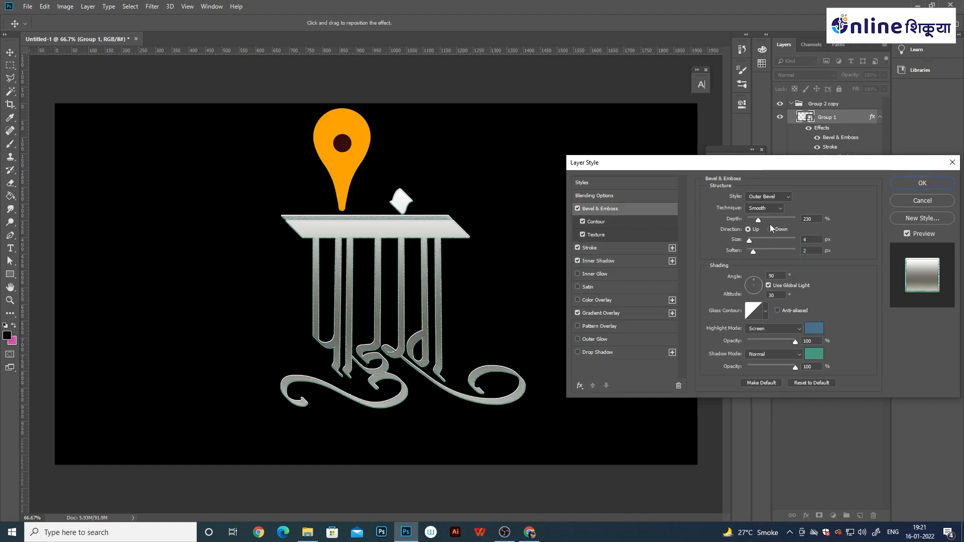
pyautogui.click(771, 230)
pyautogui.click(748, 228)
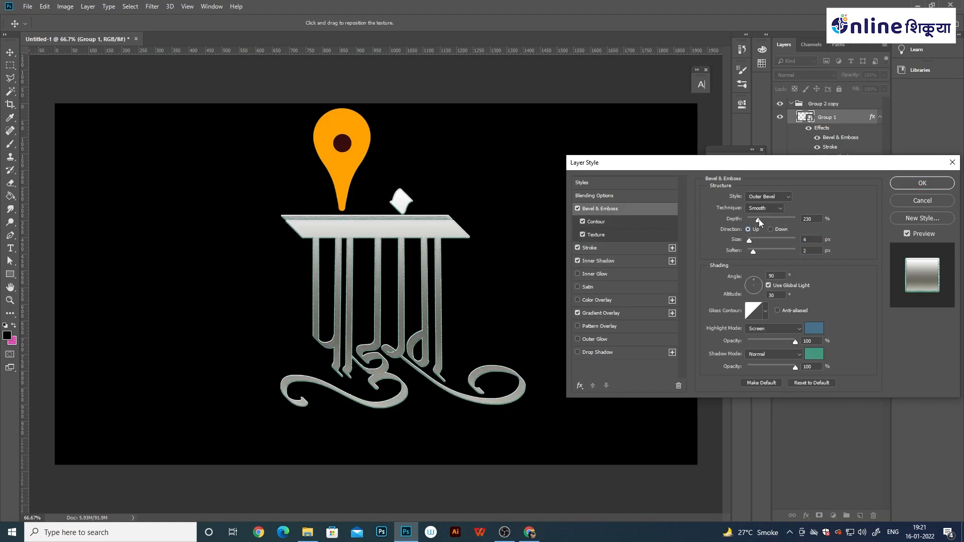
# - Change the lettering's bevel to the Emboss style with 95% depth and try a different Inner Shadow distance
pyautogui.moveTo(757, 221); pyautogui.dragTo(751, 224)
pyautogui.click(766, 196)
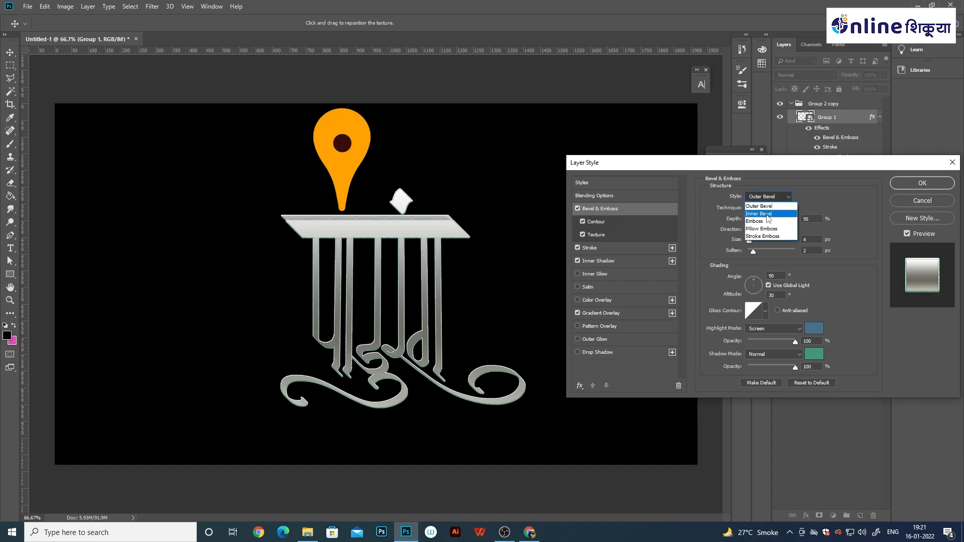
pyautogui.click(763, 222)
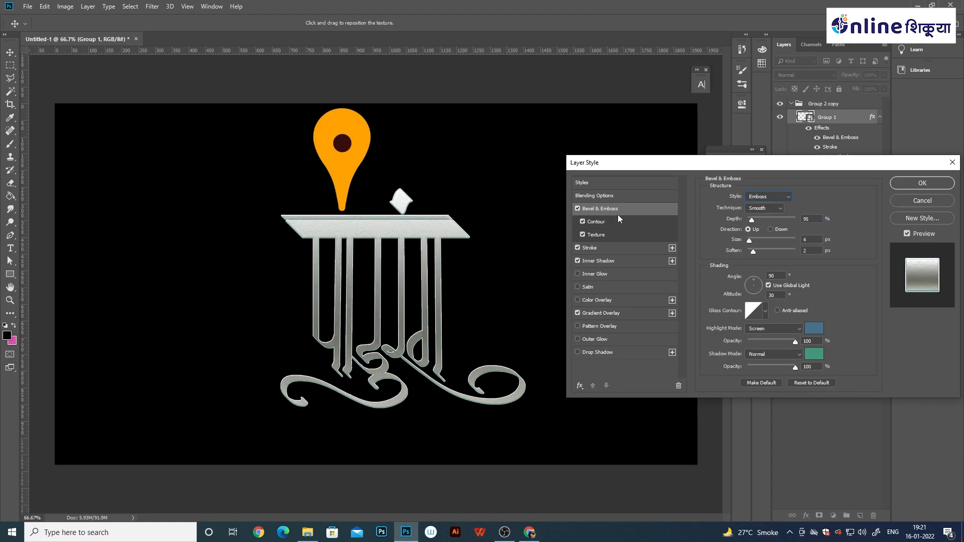
pyautogui.click(618, 258)
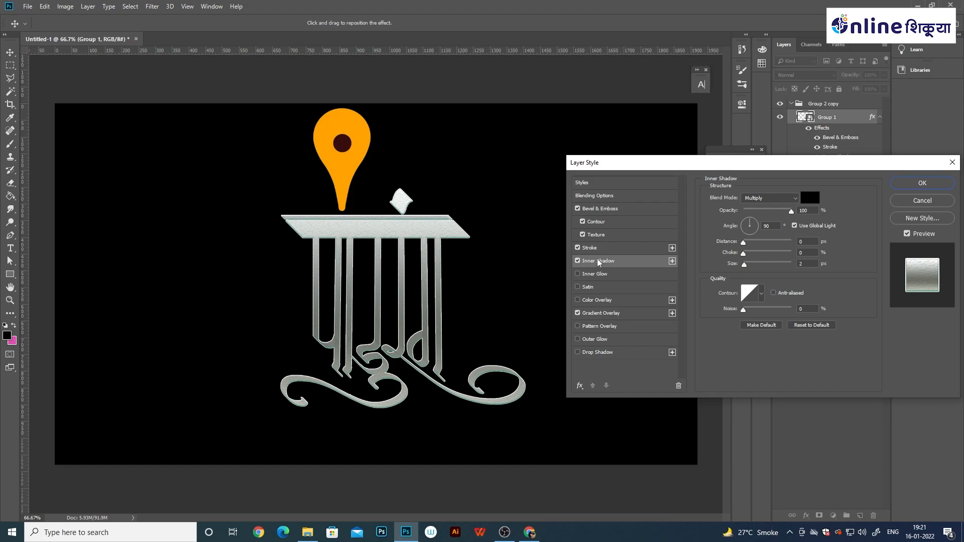
pyautogui.moveTo(744, 245); pyautogui.dragTo(702, 261)
# - Enable an Inner Glow on the lettering with 54% opacity and 25% choke, and apply the layer effects
pyautogui.click(578, 274)
pyautogui.click(597, 273)
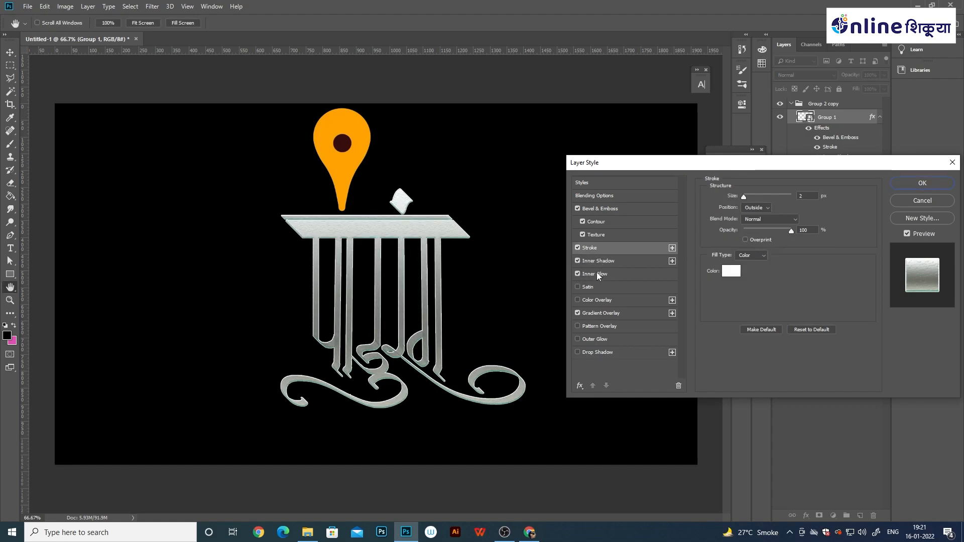
pyautogui.moveTo(789, 208); pyautogui.dragTo(769, 209)
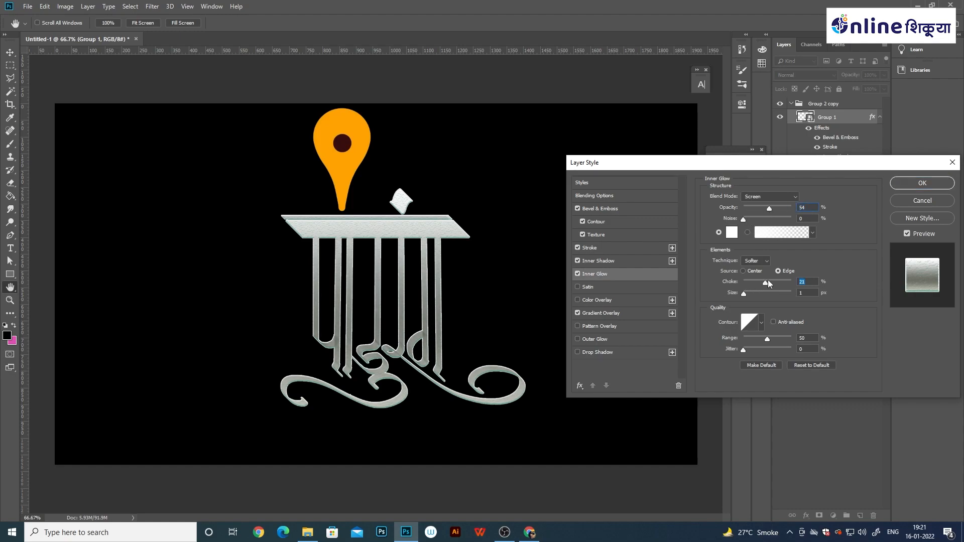
pyautogui.moveTo(767, 284)
pyautogui.mouseDown()
pyautogui.moveTo(785, 283)
pyautogui.moveTo(755, 284)
pyautogui.mouseUp()
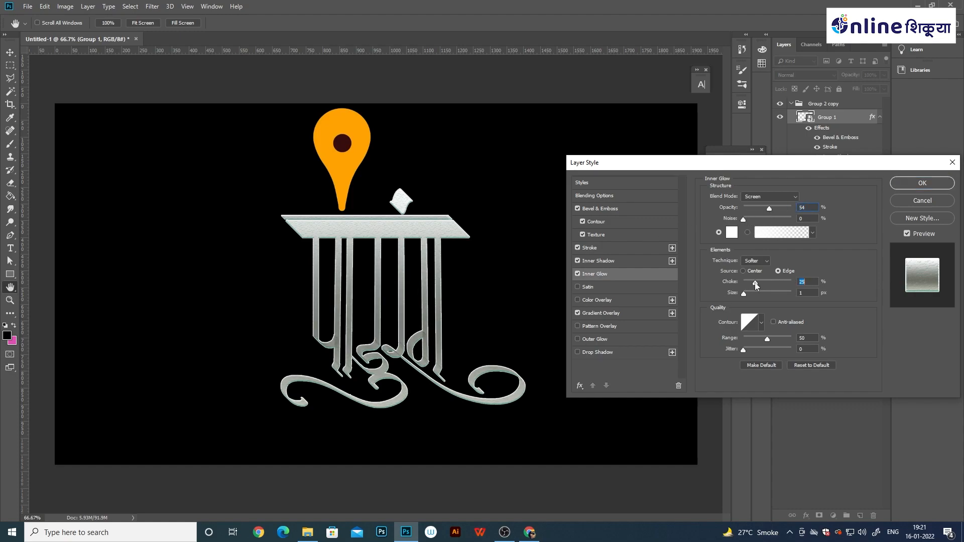
pyautogui.click(577, 300)
pyautogui.click(579, 299)
pyautogui.click(577, 326)
pyautogui.click(922, 200)
# - Duplicate the styled lettering layer and nudge the lower layer, Group 1, about 9 px right and 3 px down
pyautogui.hotkey('ctrl', 'j')
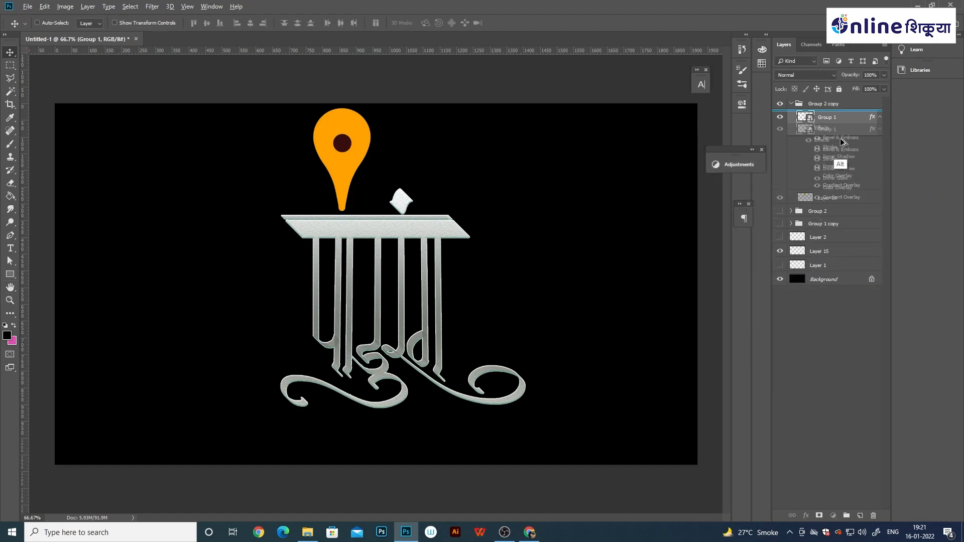
pyautogui.click(831, 198)
pyautogui.press('Right')
pyautogui.press('Right')
pyautogui.press('Right')
pyautogui.press('Right')
pyautogui.press('Right')
pyautogui.press('Right')
pyautogui.press('Right')
pyautogui.press('Right')
pyautogui.press('Right')
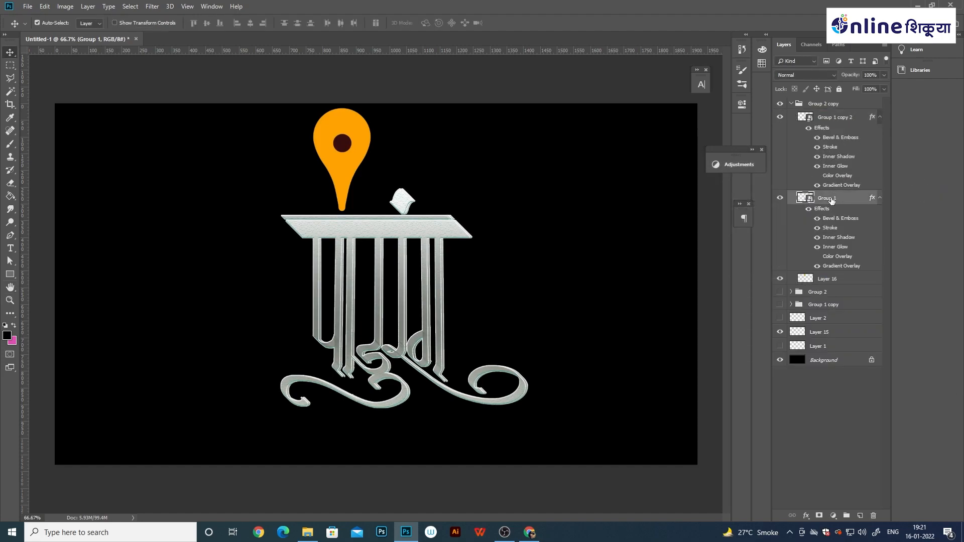
pyautogui.press('Down')
pyautogui.press('Down')
pyautogui.press('Down')
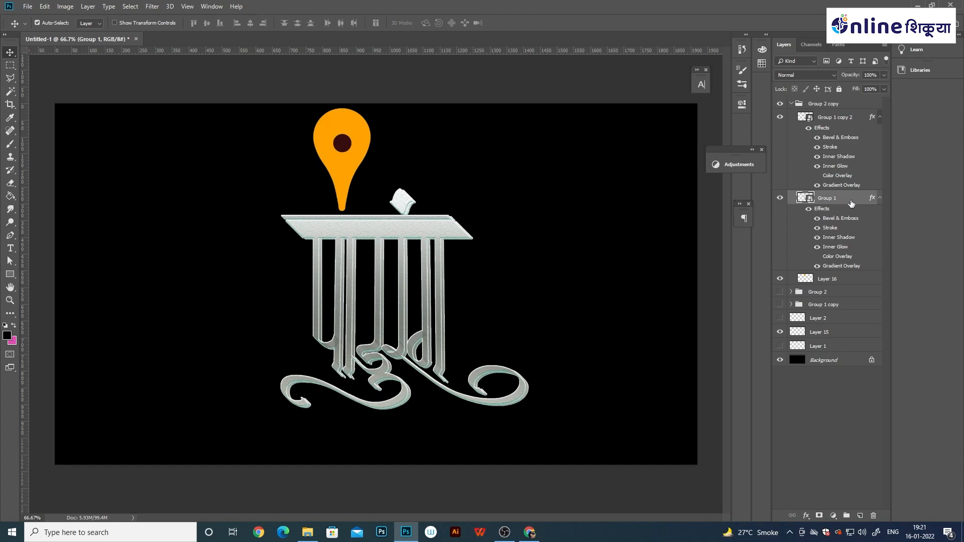
# - Turn off the Stroke on the lower lettering layer and add a dark grey-green Color Overlay darkened from a sampled letter color
pyautogui.click(577, 207)
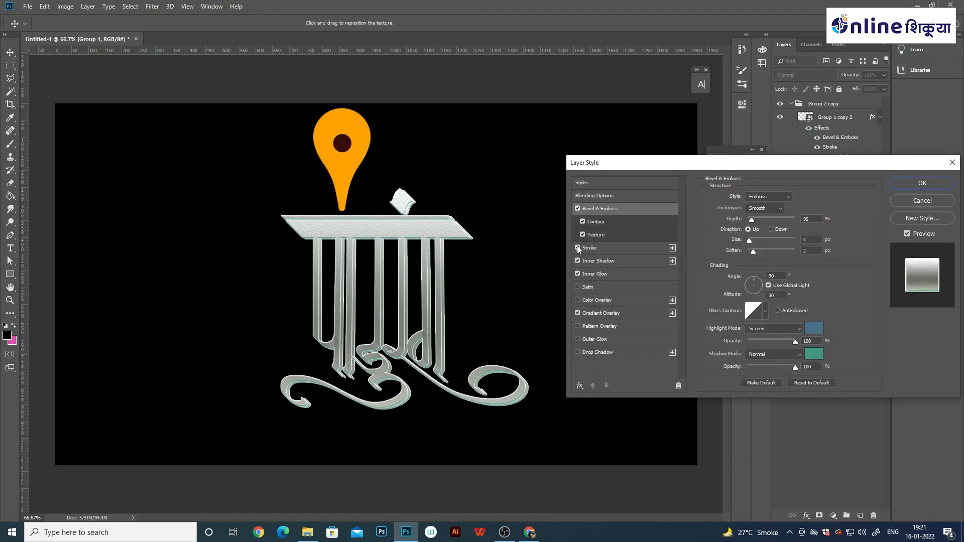
pyautogui.click(577, 247)
pyautogui.click(577, 300)
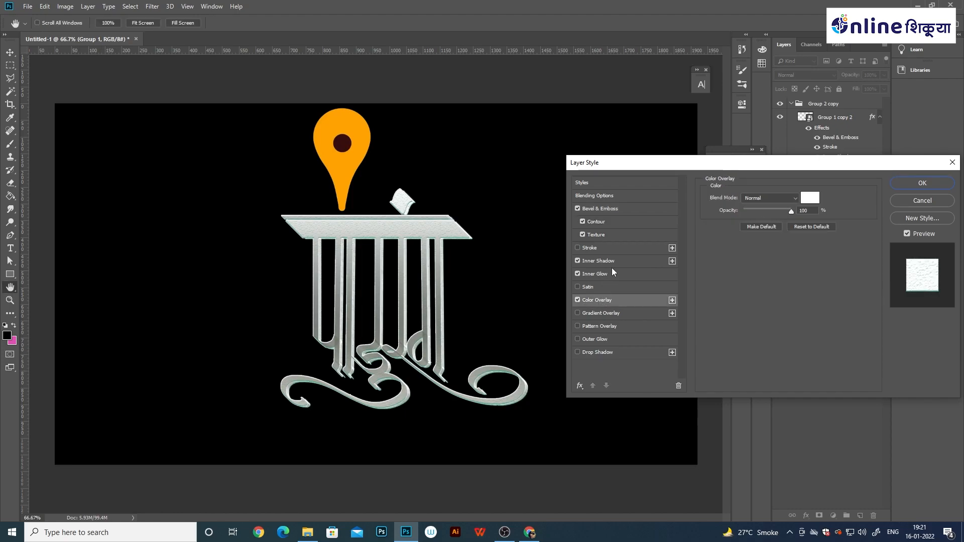
pyautogui.click(809, 197)
pyautogui.click(430, 254)
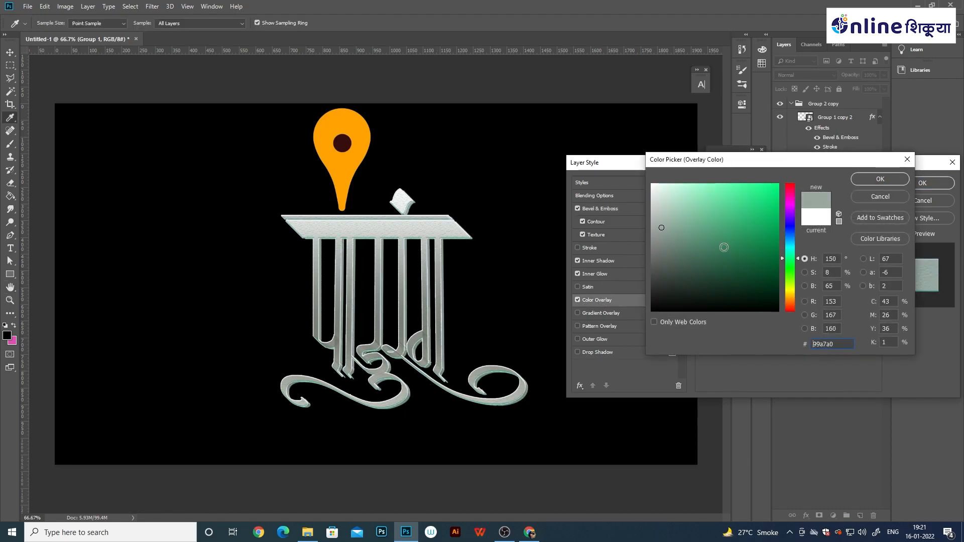
pyautogui.click(662, 239)
pyautogui.press('Return')
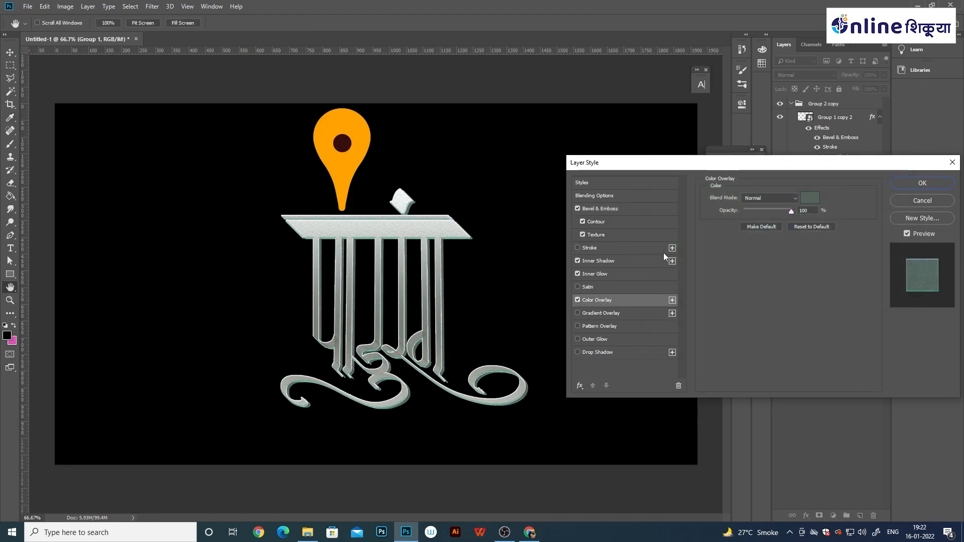
# - Add a Satin effect to the lower lettering in Normal mode with dark green #214937, 50 px distance and 128 px size
pyautogui.click(582, 287)
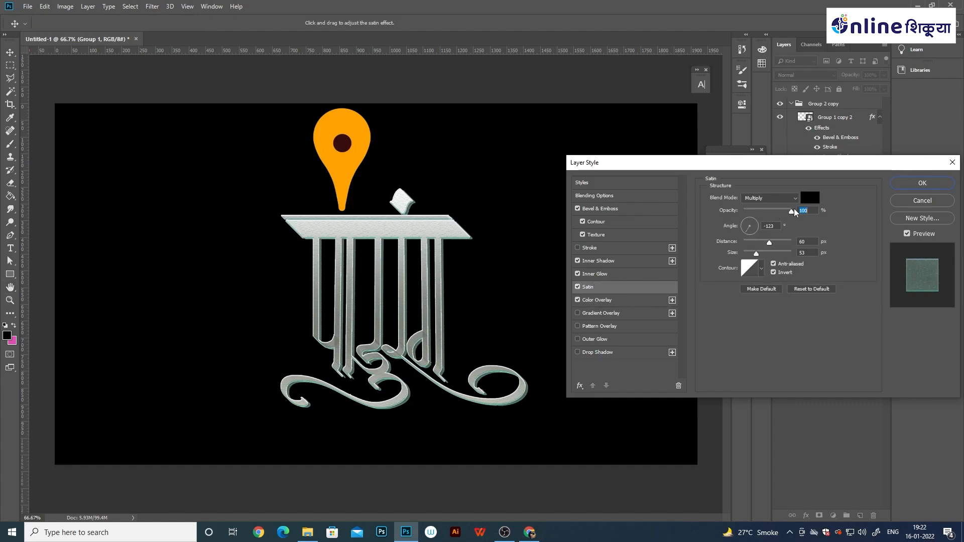
pyautogui.moveTo(793, 211); pyautogui.dragTo(771, 255)
pyautogui.click(758, 199)
pyautogui.click(759, 212)
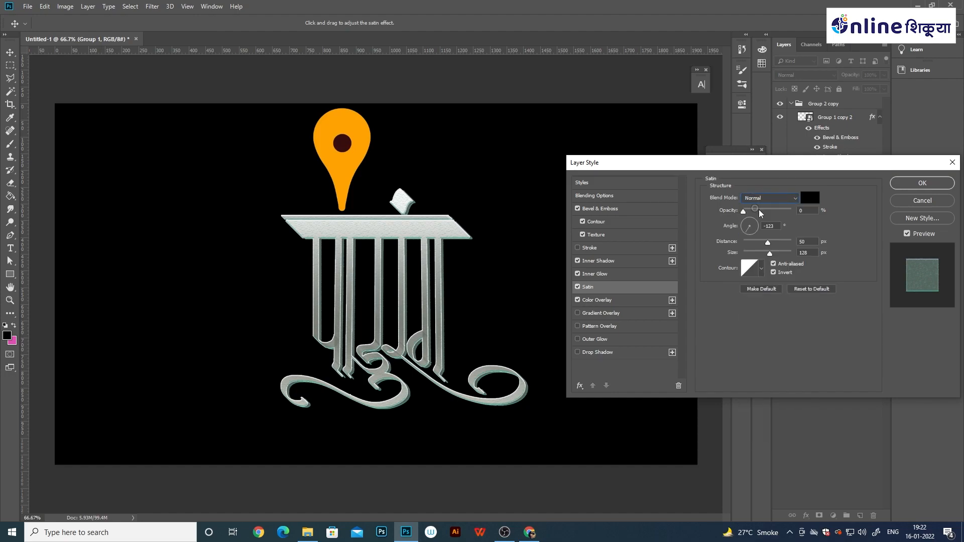
pyautogui.click(807, 201)
pyautogui.click(443, 333)
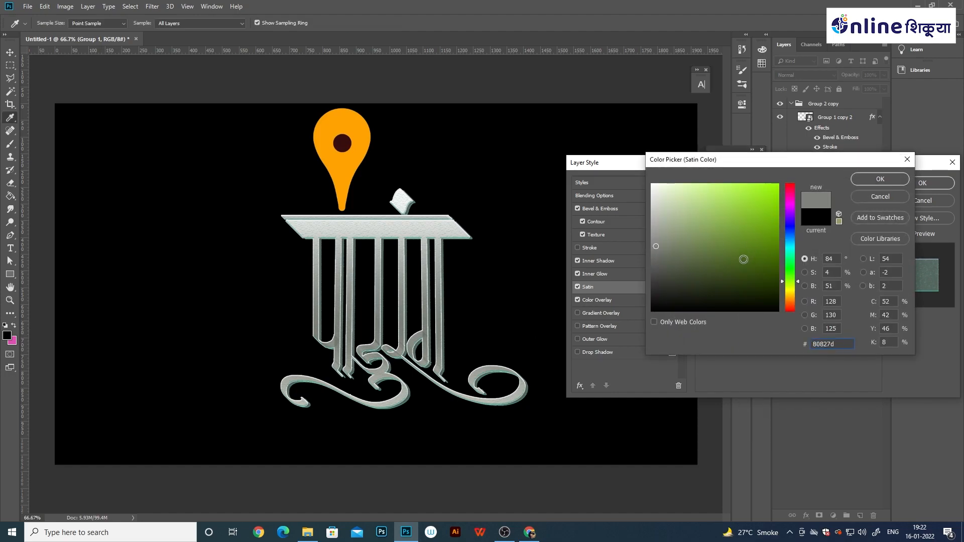
pyautogui.moveTo(743, 259); pyautogui.dragTo(721, 274)
pyautogui.moveTo(791, 284); pyautogui.dragTo(791, 256)
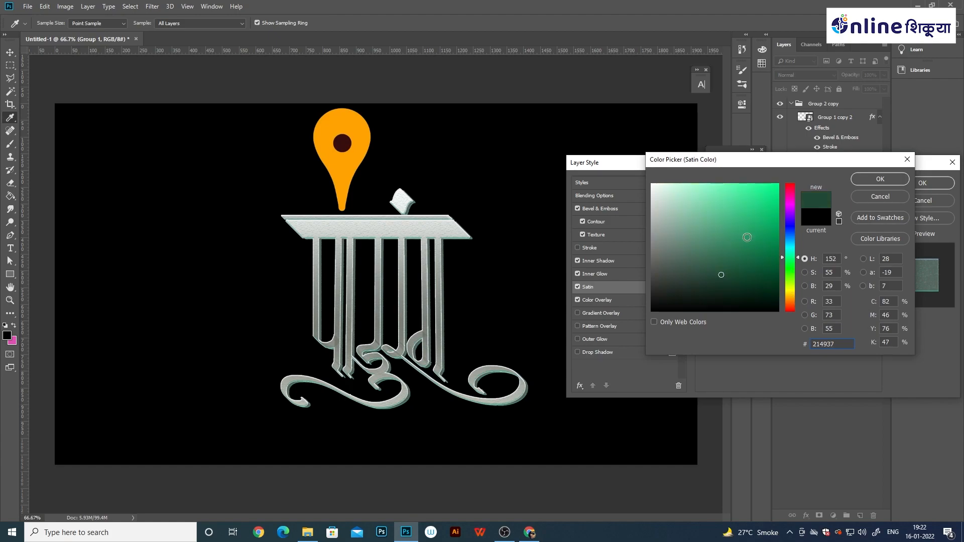
pyautogui.click(879, 179)
pyautogui.moveTo(770, 212); pyautogui.dragTo(764, 213)
pyautogui.click(905, 183)
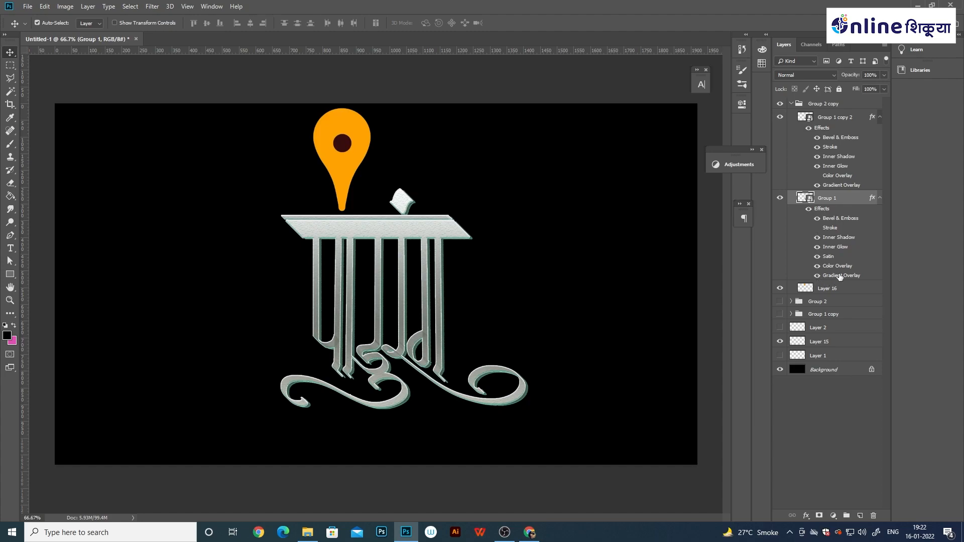
# - Add a Drop Shadow to the lower lettering in Normal mode with dark grey #423f40, reduced opacity, 16 px distance, 3% spread and 5 px size
pyautogui.doubleClick(855, 202)
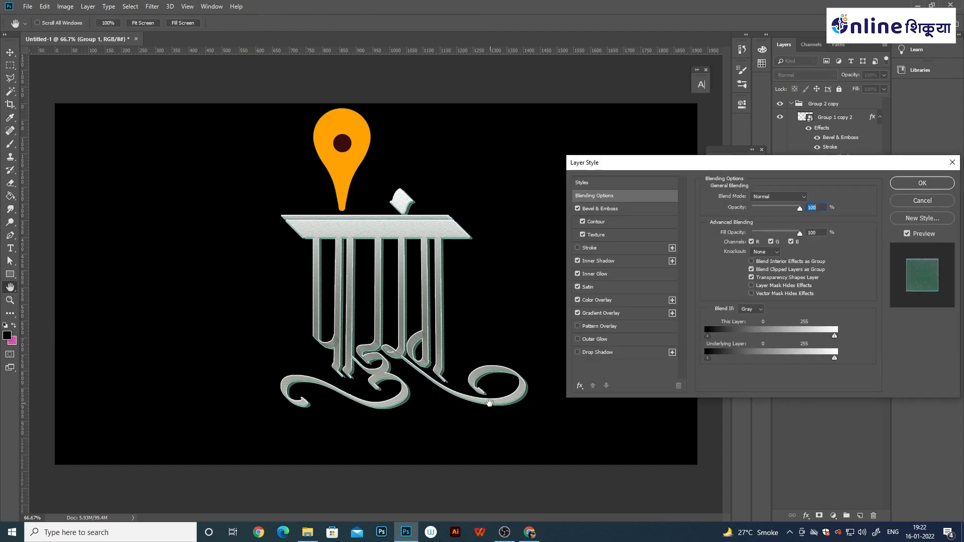
pyautogui.click(598, 353)
pyautogui.click(770, 198)
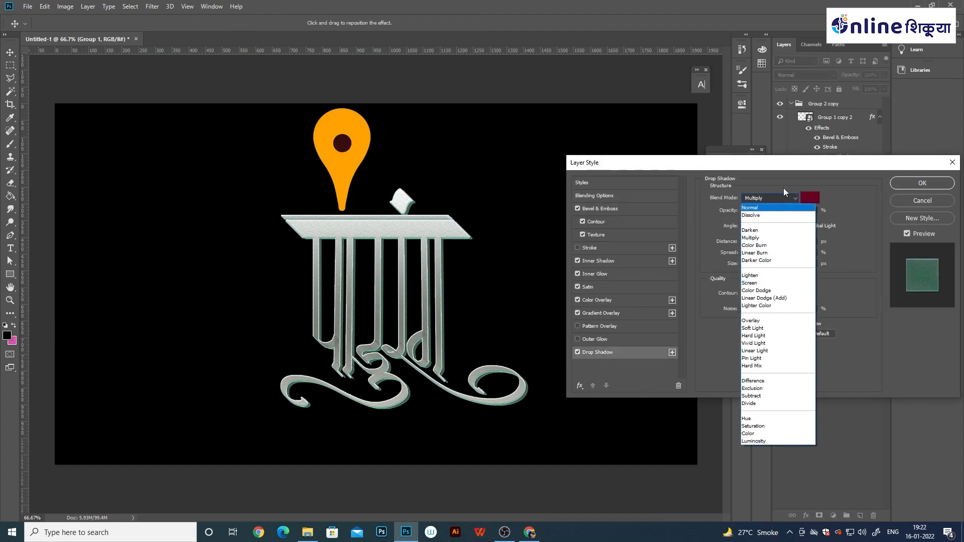
pyautogui.click(813, 199)
pyautogui.click(813, 201)
pyautogui.moveTo(703, 256)
pyautogui.mouseDown()
pyautogui.moveTo(655, 242)
pyautogui.moveTo(653, 288)
pyautogui.moveTo(656, 277)
pyautogui.mouseUp()
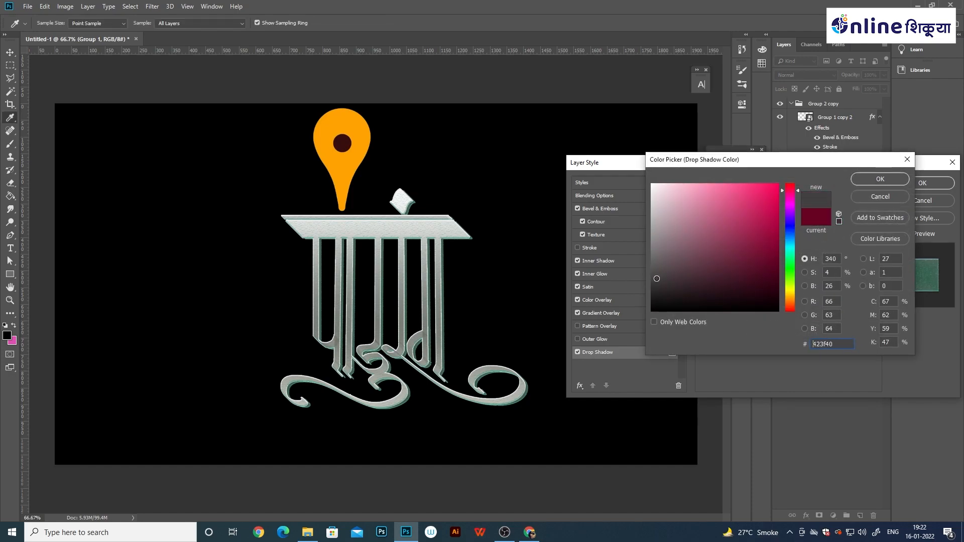
pyautogui.click(880, 179)
pyautogui.click(771, 199)
pyautogui.click(754, 200)
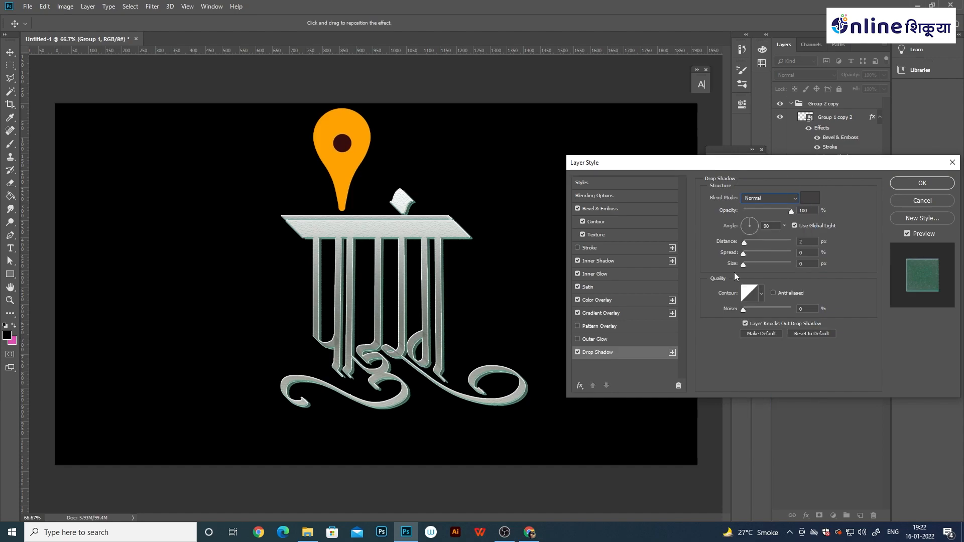
pyautogui.moveTo(758, 241); pyautogui.dragTo(764, 209)
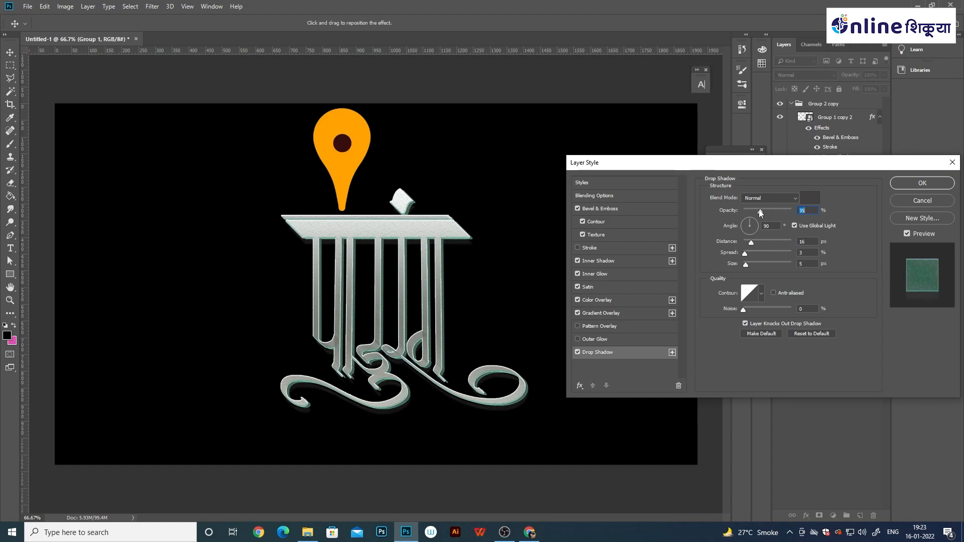
pyautogui.click(904, 182)
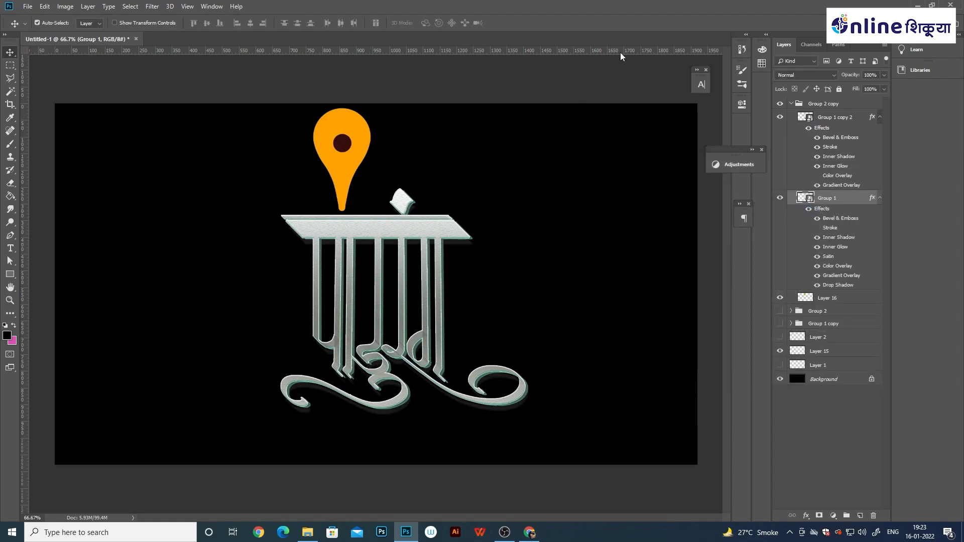
# - Hide the Group 2 copy lettering and brush a white (#ffffff) horizontal headline about 1000 px long on a new layer
pyautogui.click(791, 104)
pyautogui.click(780, 103)
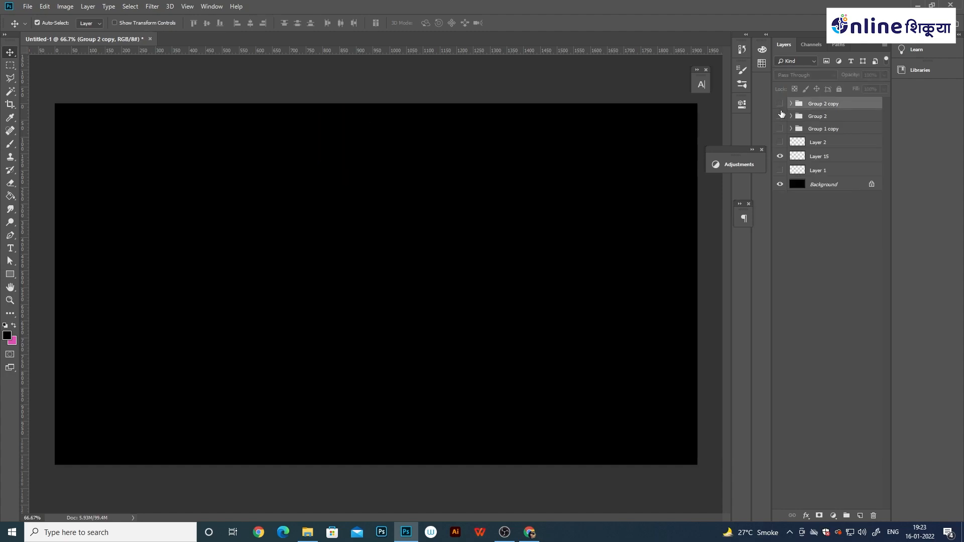
pyautogui.press('b')
pyautogui.click(859, 515)
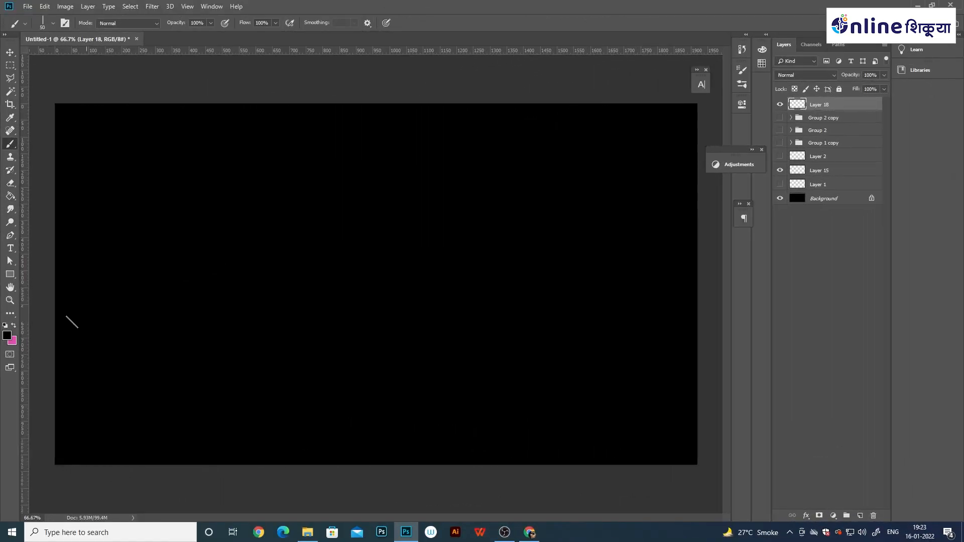
pyautogui.click(7, 336)
pyautogui.write('ffffff')
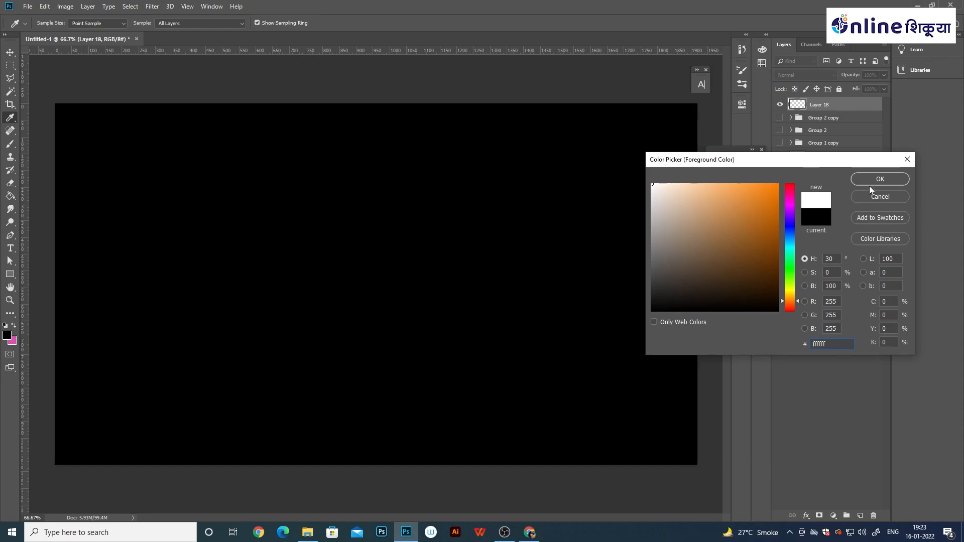
pyautogui.click(869, 186)
pyautogui.moveTo(194, 240); pyautogui.dragTo(526, 240)
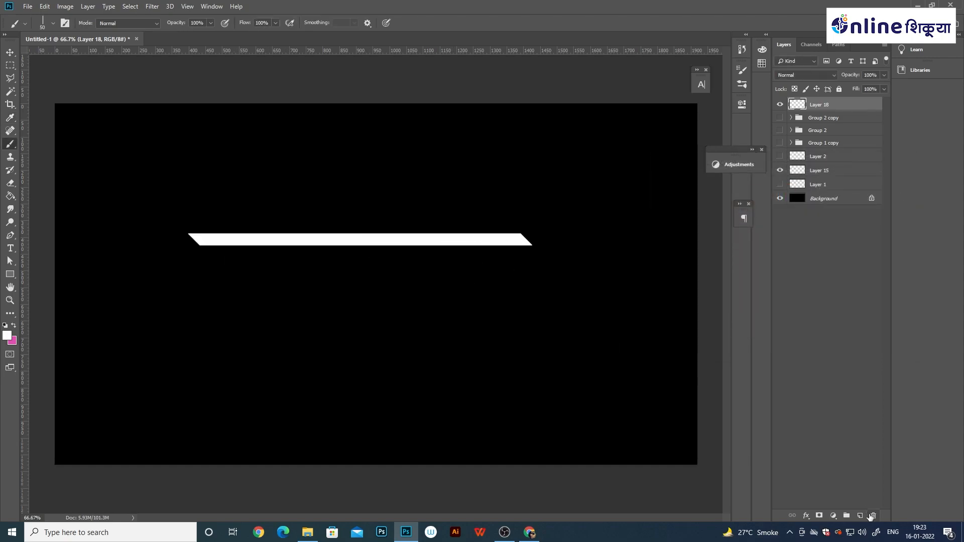
# - Brush the letters पांडुर on a new layer under the headline, with long curling swashes below ड and र
pyautogui.click(859, 516)
pyautogui.moveTo(229, 232)
pyautogui.mouseDown()
pyautogui.moveTo(275, 240)
pyautogui.moveTo(255, 343)
pyautogui.mouseUp()
pyautogui.moveTo(317, 236); pyautogui.dragTo(301, 346)
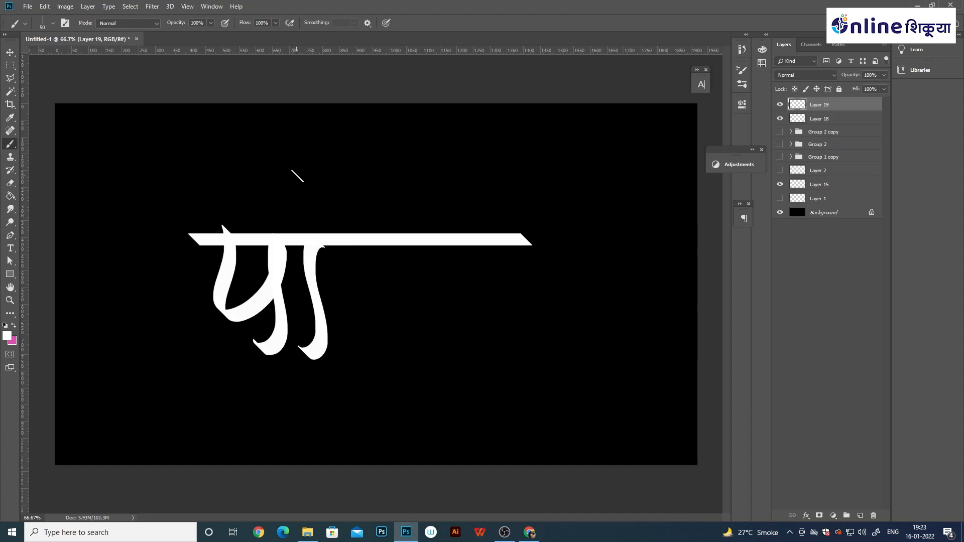
pyautogui.moveTo(297, 176)
pyautogui.mouseDown()
pyautogui.moveTo(272, 182)
pyautogui.moveTo(306, 206)
pyautogui.moveTo(277, 199)
pyautogui.mouseUp()
pyautogui.moveTo(396, 247)
pyautogui.mouseDown()
pyautogui.moveTo(390, 273)
pyautogui.moveTo(348, 276)
pyautogui.moveTo(350, 305)
pyautogui.moveTo(407, 299)
pyautogui.moveTo(346, 329)
pyautogui.mouseUp()
pyautogui.moveTo(394, 359)
pyautogui.mouseDown()
pyautogui.moveTo(121, 327)
pyautogui.moveTo(171, 381)
pyautogui.mouseUp()
pyautogui.moveTo(452, 252)
pyautogui.mouseDown()
pyautogui.moveTo(432, 302)
pyautogui.moveTo(609, 352)
pyautogui.mouseUp()
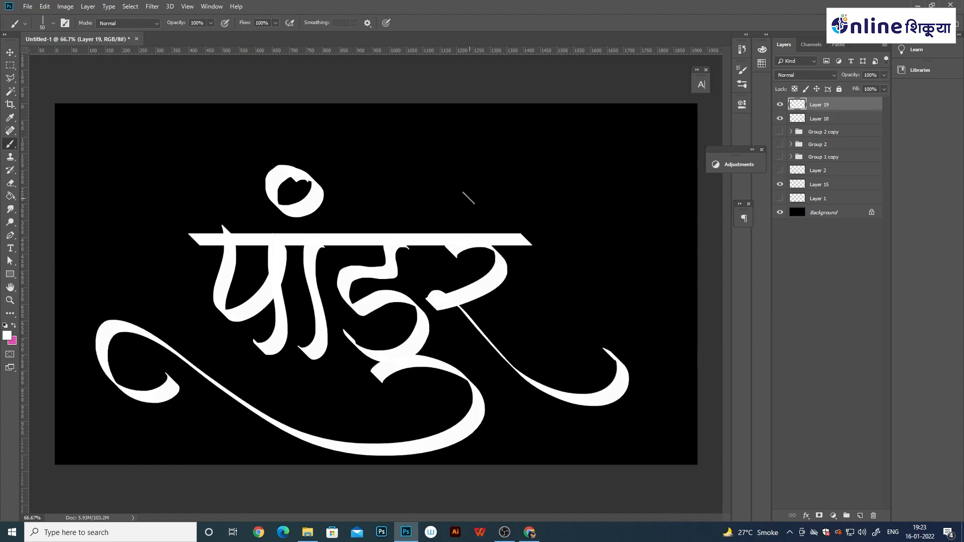
# - Brush a round dot above र, extend the headline and add ग to complete the word पांडुरंग
pyautogui.moveTo(435, 193); pyautogui.dragTo(460, 223)
pyautogui.moveTo(525, 240); pyautogui.dragTo(611, 240)
pyautogui.hotkey('ctrl', 'z')
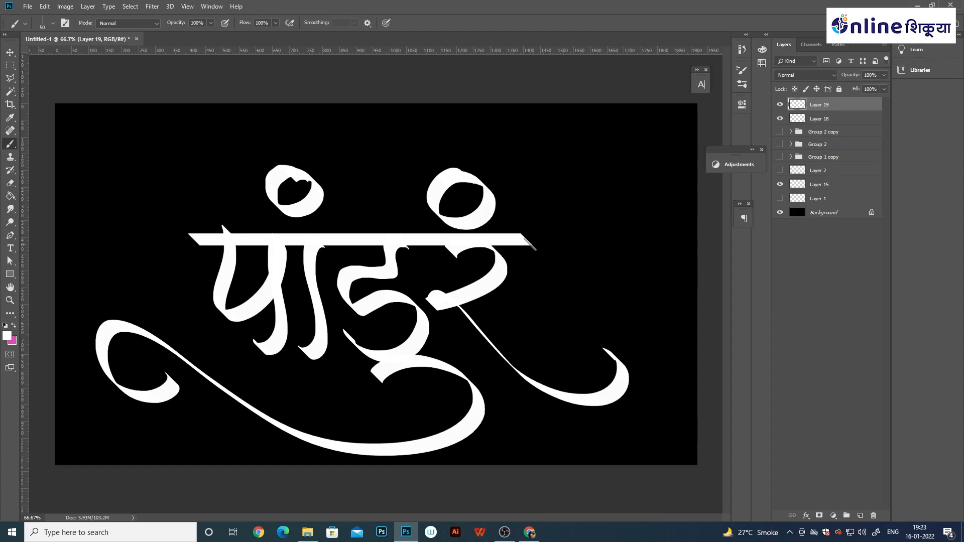
pyautogui.moveTo(523, 240)
pyautogui.mouseDown()
pyautogui.moveTo(607, 241)
pyautogui.moveTo(555, 243)
pyautogui.moveTo(570, 253)
pyautogui.moveTo(565, 290)
pyautogui.mouseUp()
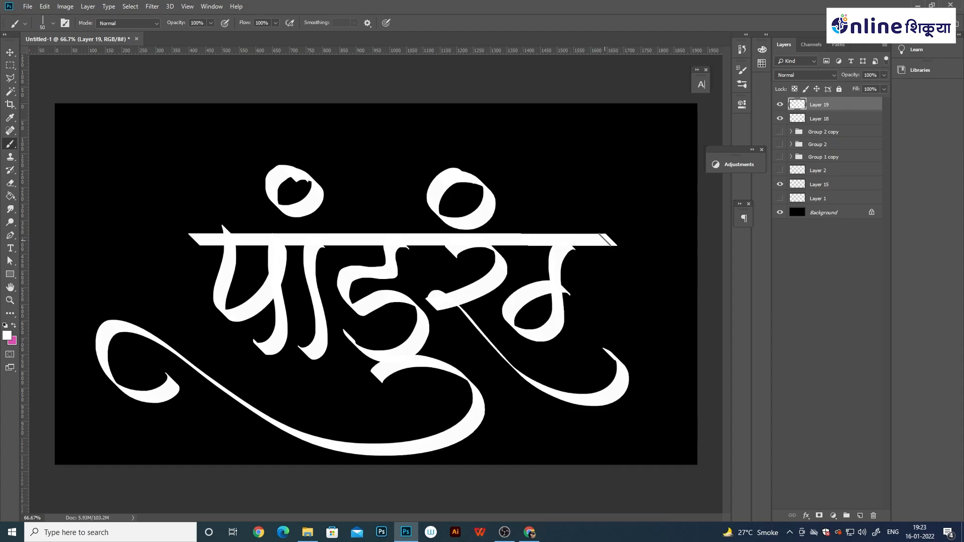
pyautogui.moveTo(602, 237); pyautogui.dragTo(586, 332)
# - Brush a pair of vertical bars on each side of the word पांडुरंग
pyautogui.moveTo(633, 173)
pyautogui.mouseDown()
pyautogui.moveTo(633, 320)
pyautogui.moveTo(656, 319)
pyautogui.mouseUp()
pyautogui.hotkey('ctrl', 'z')
pyautogui.moveTo(652, 173)
pyautogui.mouseDown()
pyautogui.moveTo(662, 284)
pyautogui.moveTo(653, 315)
pyautogui.mouseUp()
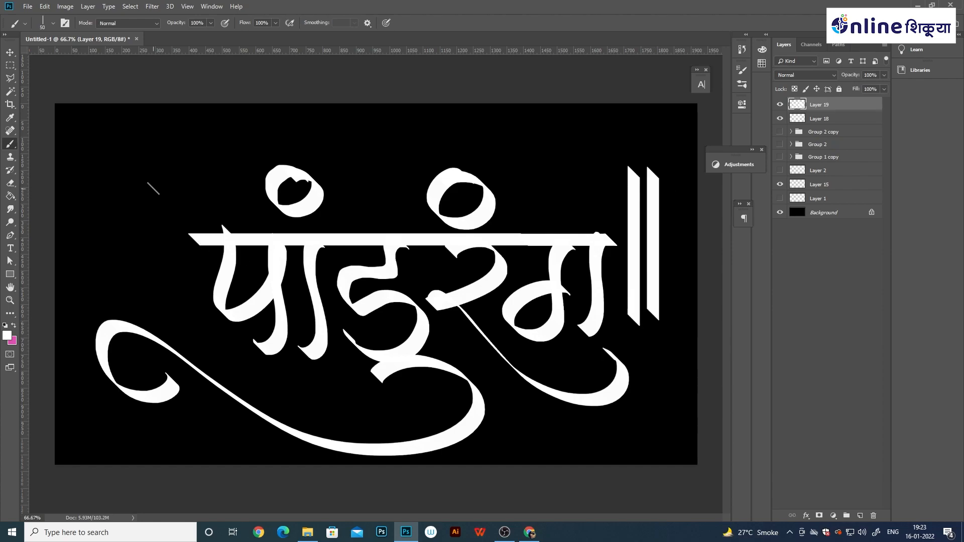
pyautogui.moveTo(153, 173); pyautogui.dragTo(154, 311)
pyautogui.hotkey('ctrl', 'z')
pyautogui.moveTo(154, 173)
pyautogui.mouseDown()
pyautogui.moveTo(154, 301)
pyautogui.moveTo(139, 257)
pyautogui.moveTo(135, 297)
pyautogui.mouseUp()
pyautogui.hotkey('ctrl', 'z')
pyautogui.moveTo(126, 163); pyautogui.dragTo(129, 299)
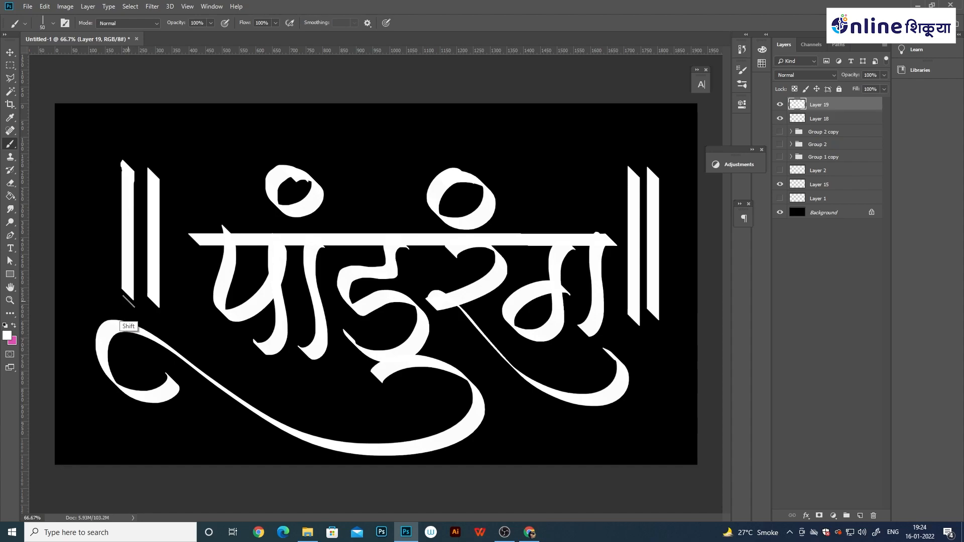
# - Scale down the headline and letter layers together and position the word near the middle of the canvas
pyautogui.keyDown('shift'); pyautogui.click(834, 119); pyautogui.keyUp('shift')
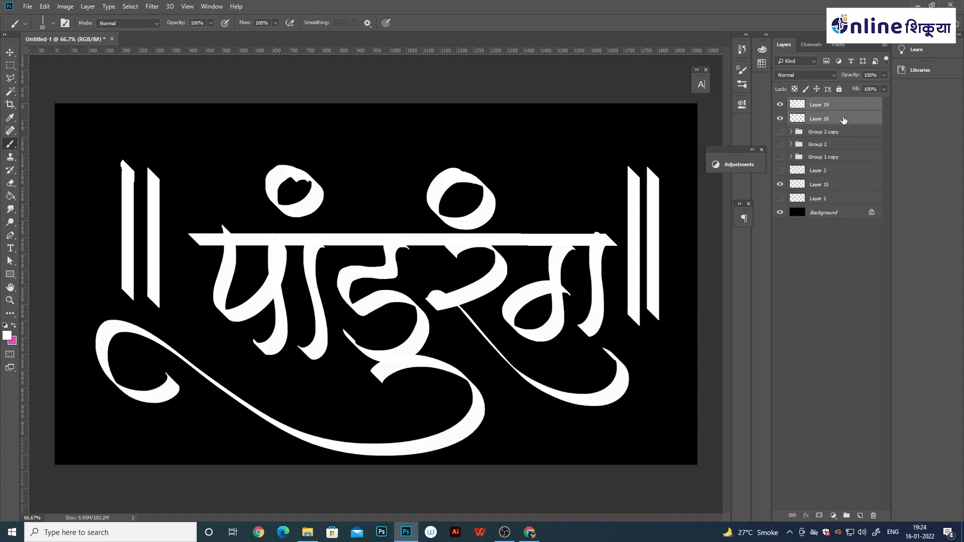
pyautogui.hotkey('ctrl', 't')
pyautogui.moveTo(663, 157); pyautogui.dragTo(471, 266)
pyautogui.moveTo(437, 352)
pyautogui.mouseDown()
pyautogui.moveTo(522, 253)
pyautogui.moveTo(515, 287)
pyautogui.mouseUp()
pyautogui.press('Return')
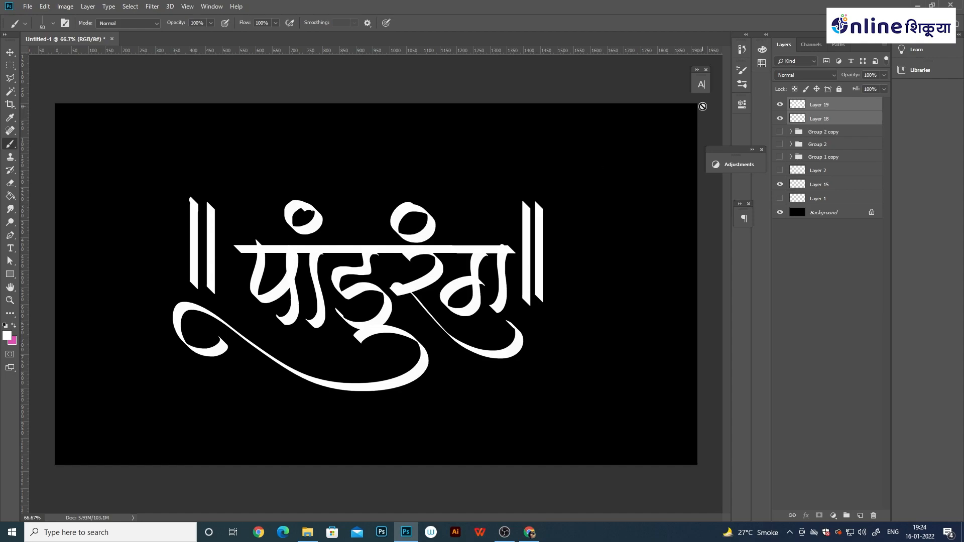
# - Hide Layer 19 and Layer 18 and add a new empty layer above them
pyautogui.moveTo(779, 105); pyautogui.dragTo(774, 123)
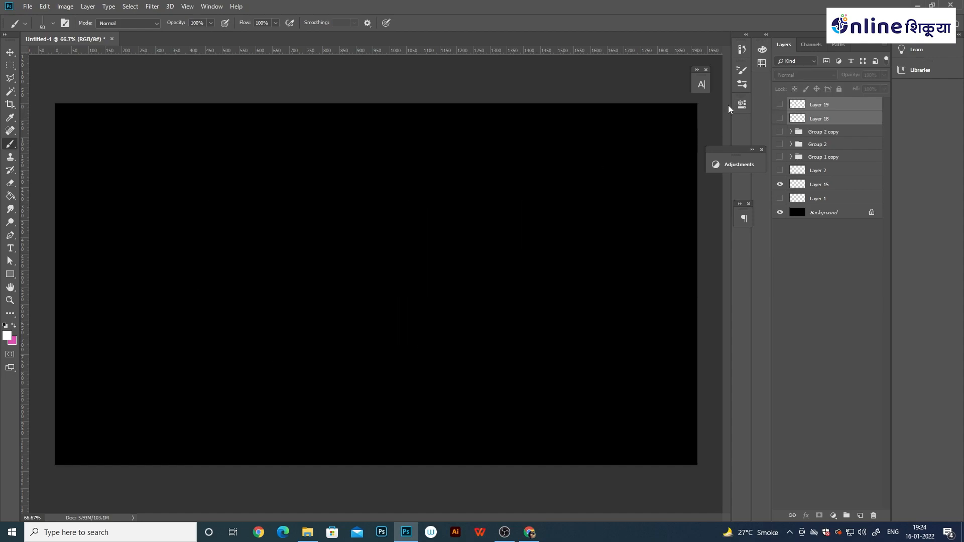
pyautogui.click(860, 516)
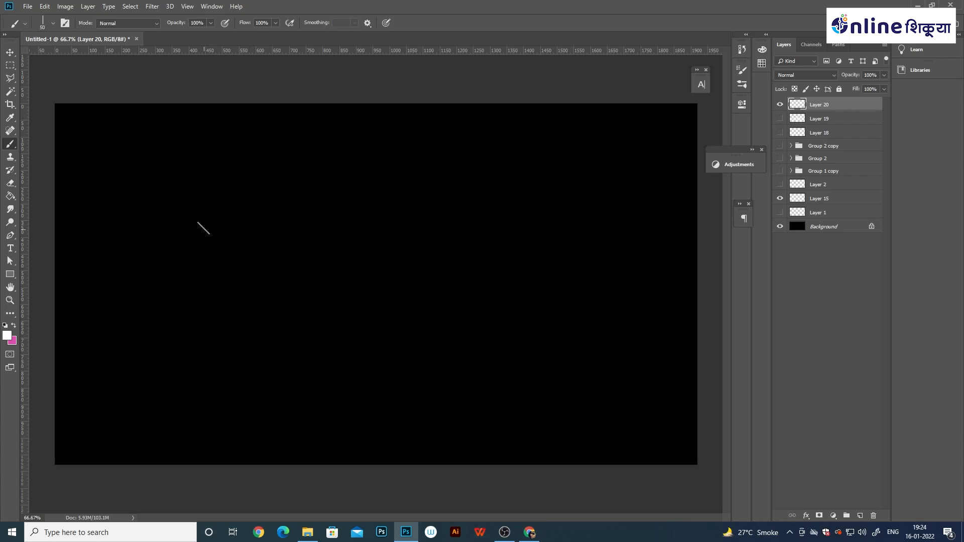